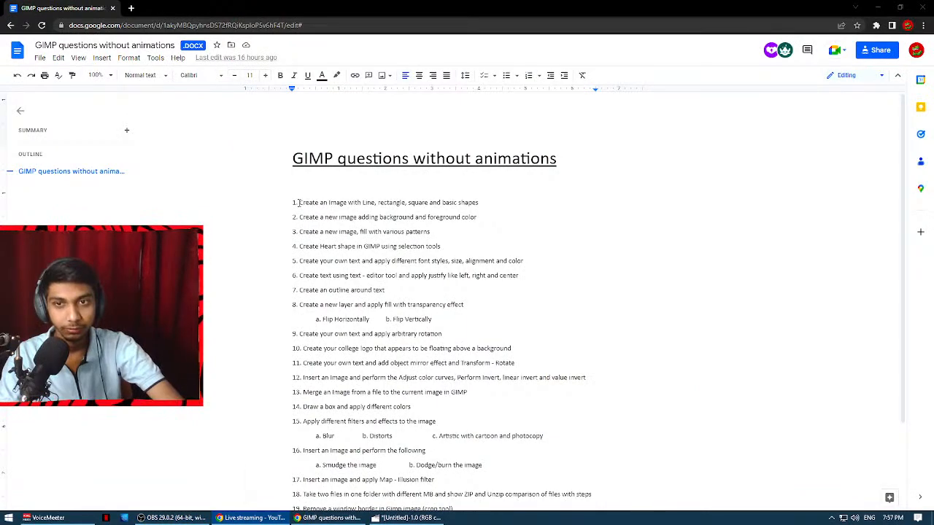
Examine the first question in the document, about creating an image with line, rectangle, square and basic shapes.
left_click_drag(299, 203, 485, 201)
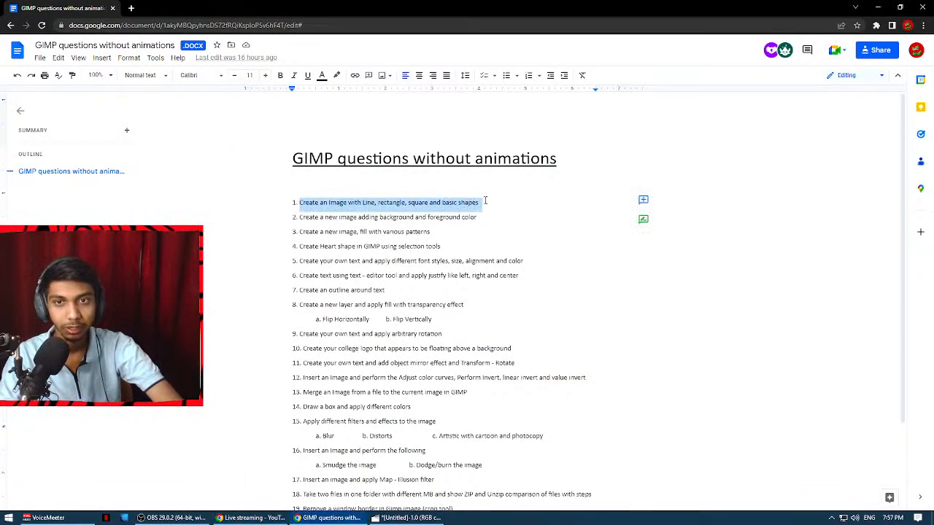
left_click(363, 202)
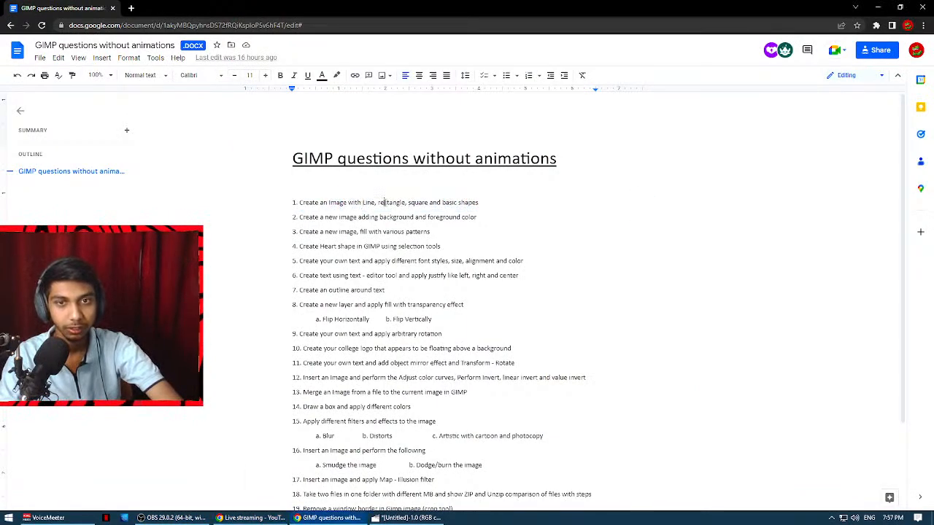
left_click_drag(444, 202, 300, 203)
left_click(464, 212)
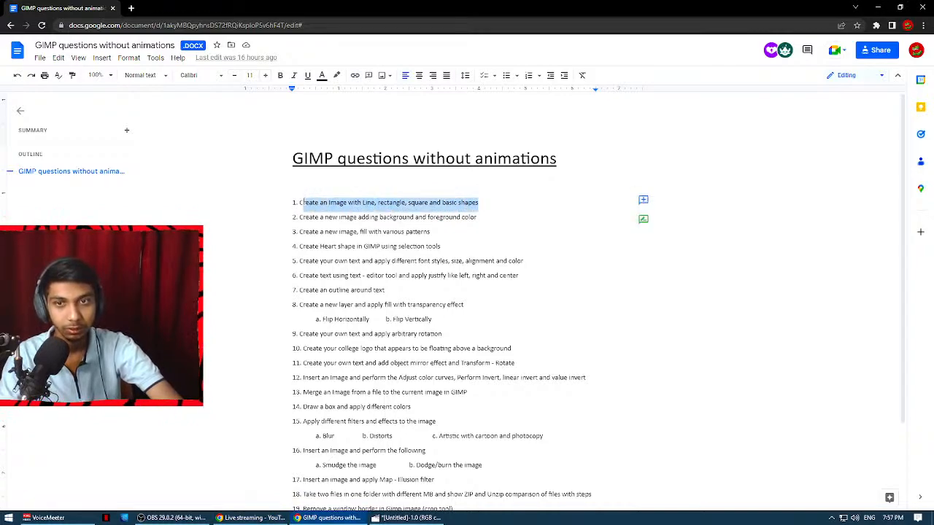
Switch to GIMP and create a new 1920 × 1080 px image.
left_click(385, 518)
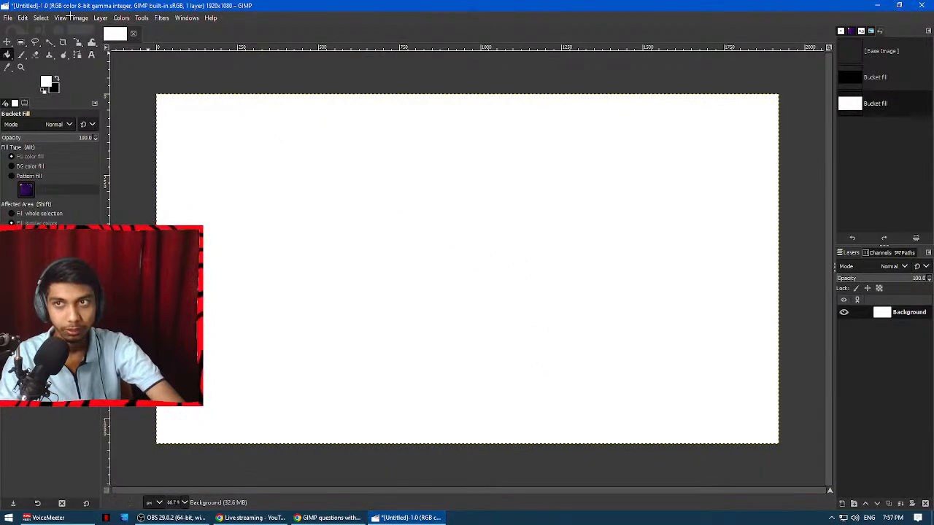
left_click(7, 17)
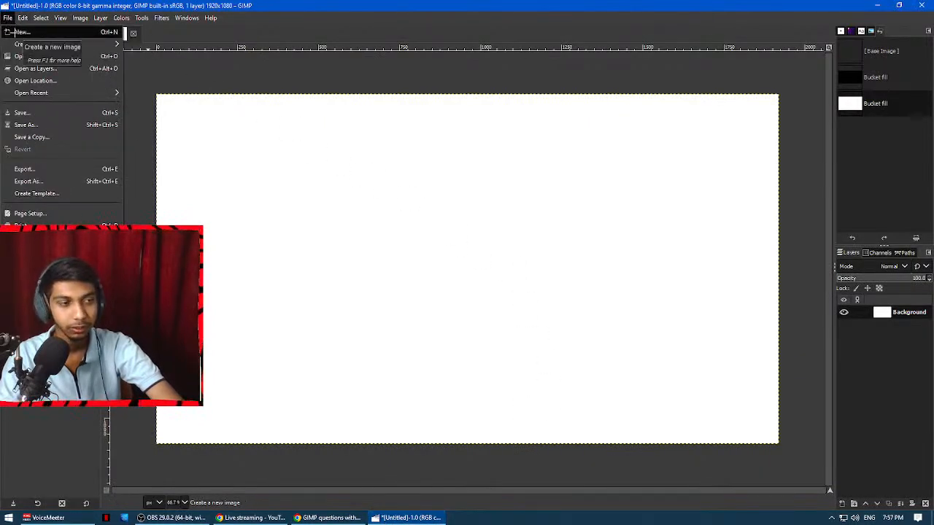
left_click(16, 33)
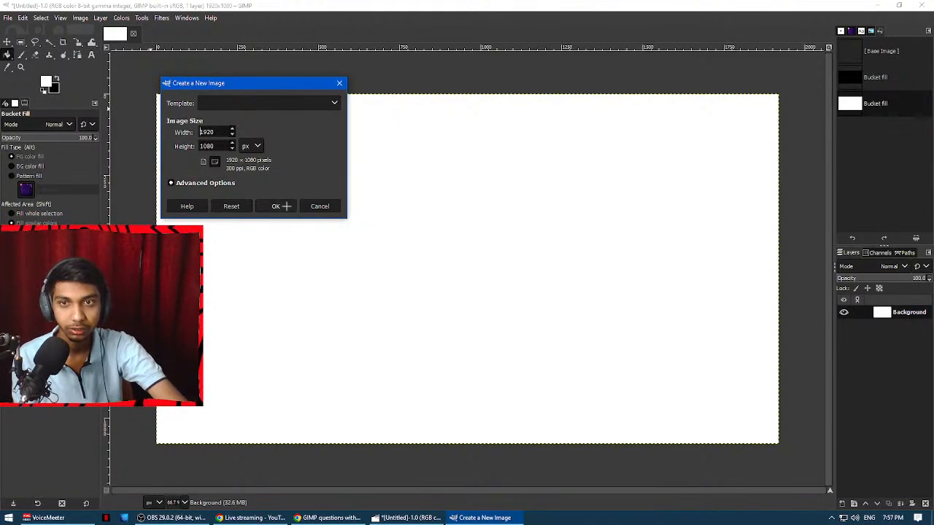
left_click(285, 206)
Close the previous white image without saving it and bucket-fill the new image's background with white.
left_click(123, 34)
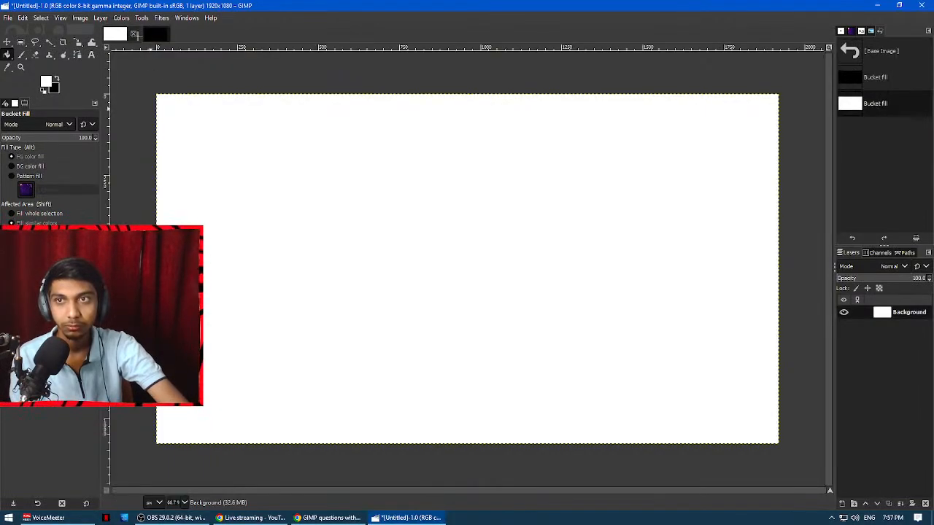
left_click(133, 35)
left_click(474, 309)
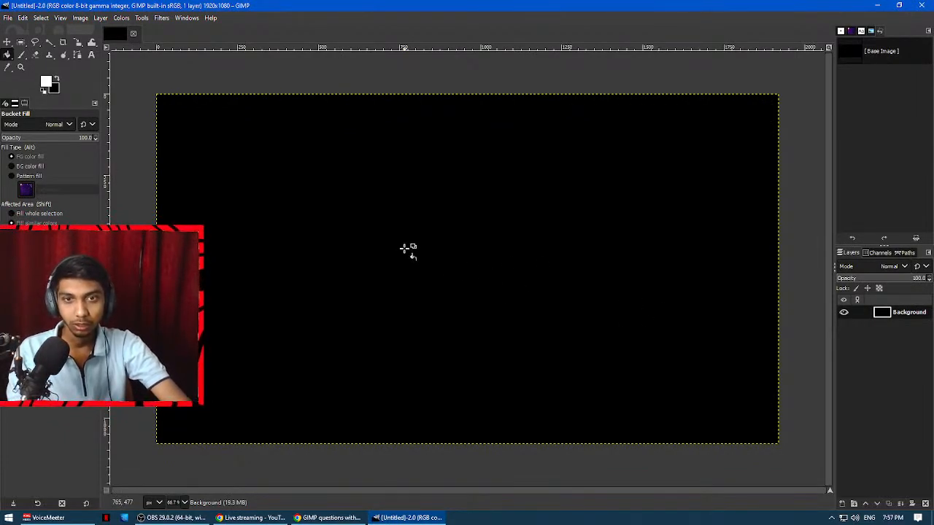
left_click(423, 240)
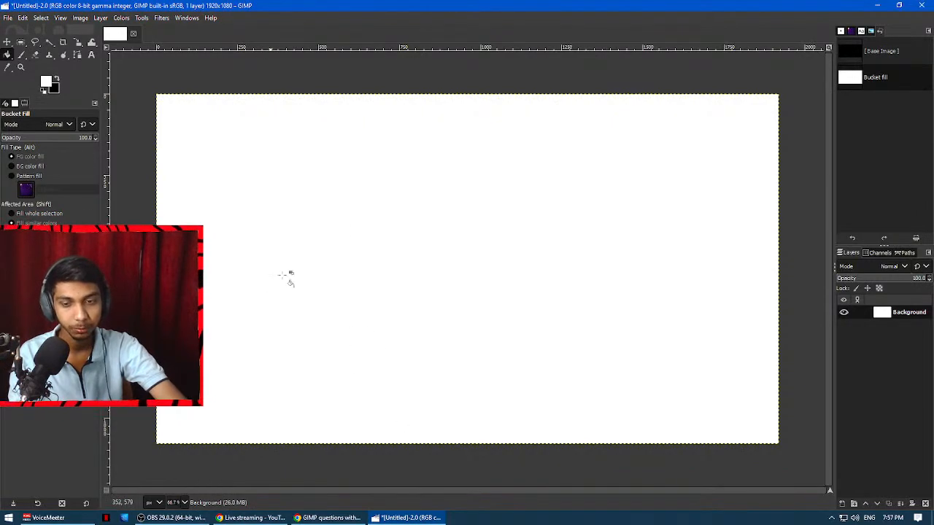
Add a new transparent layer named "basic Shapes" above the background.
left_click(843, 504)
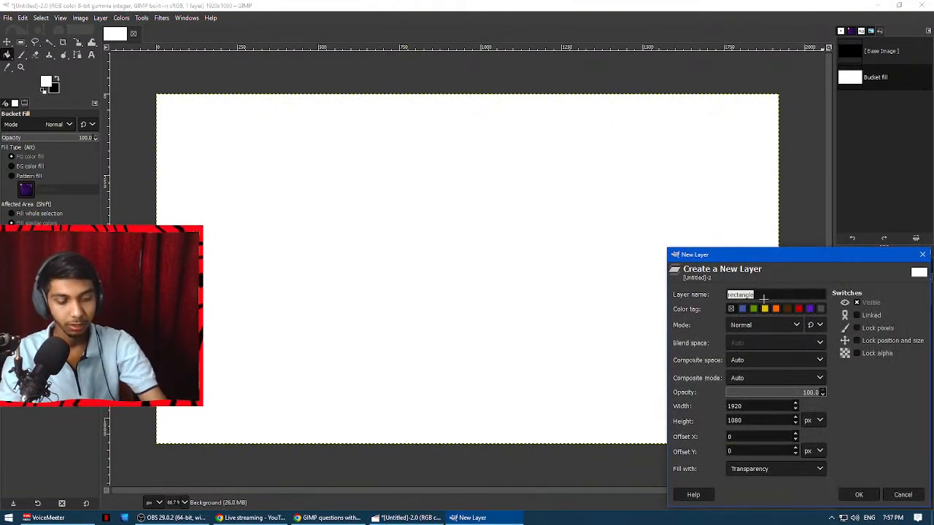
type("basic")
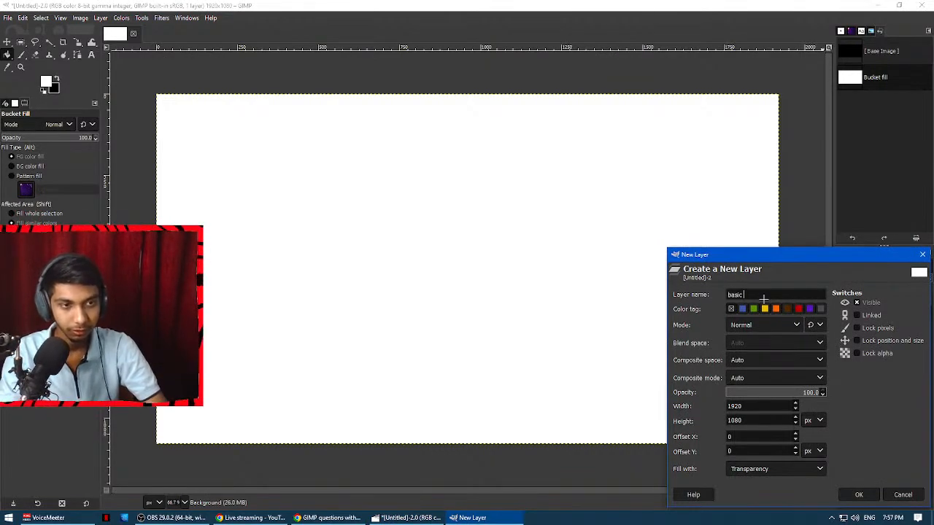
type(" Shapes")
key("Return")
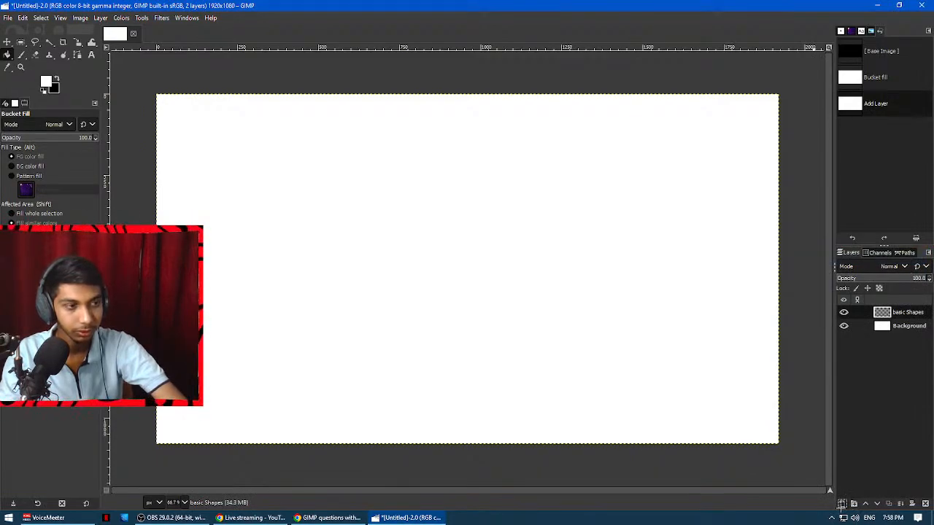
left_click(842, 503)
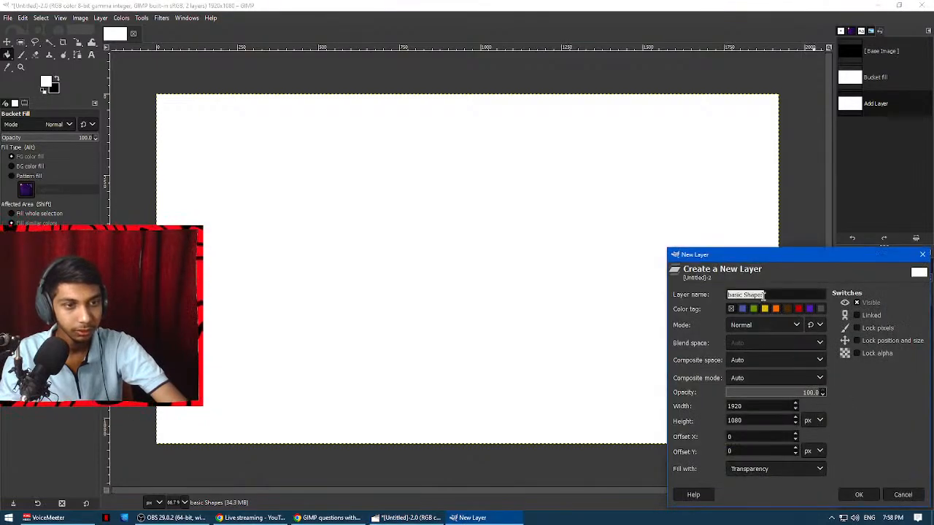
left_click(859, 495)
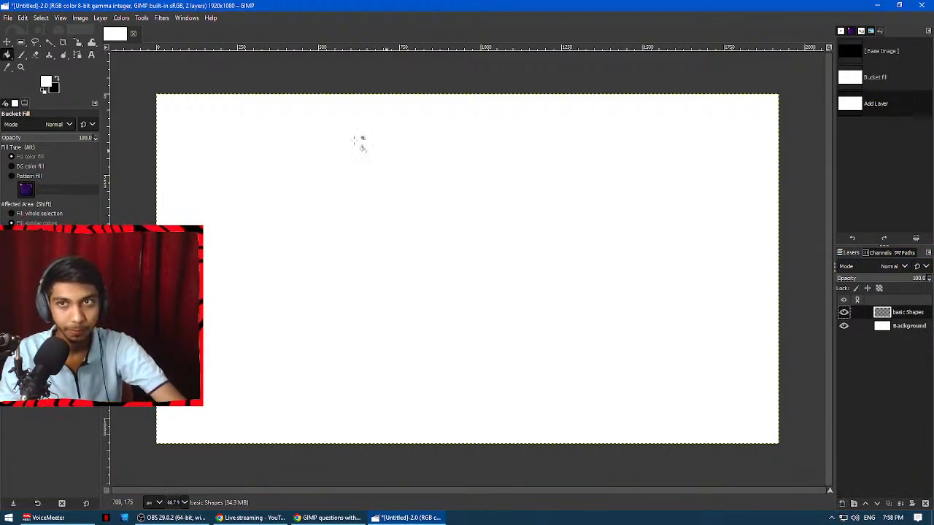
Open the Gfig render filter for the basic Shapes layer and set its stroke colour to black (000000).
left_click(161, 17)
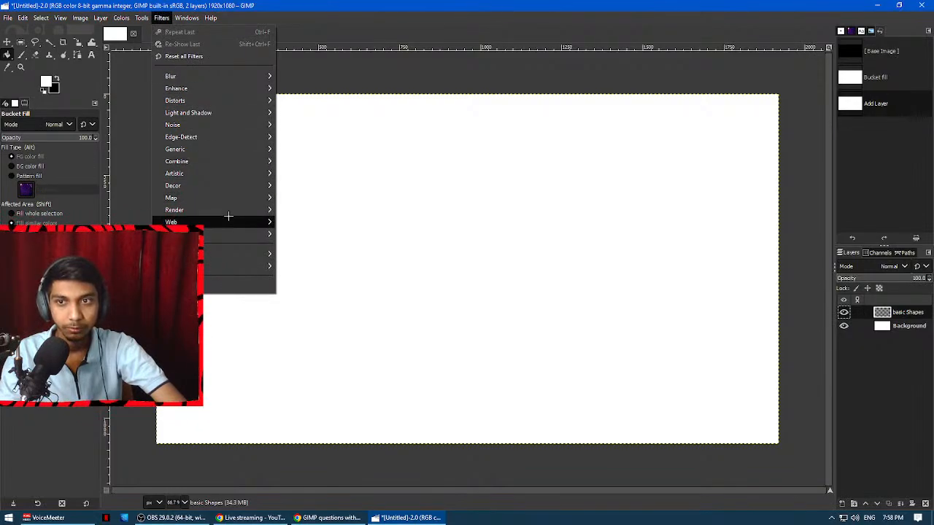
mouse_move(228, 213)
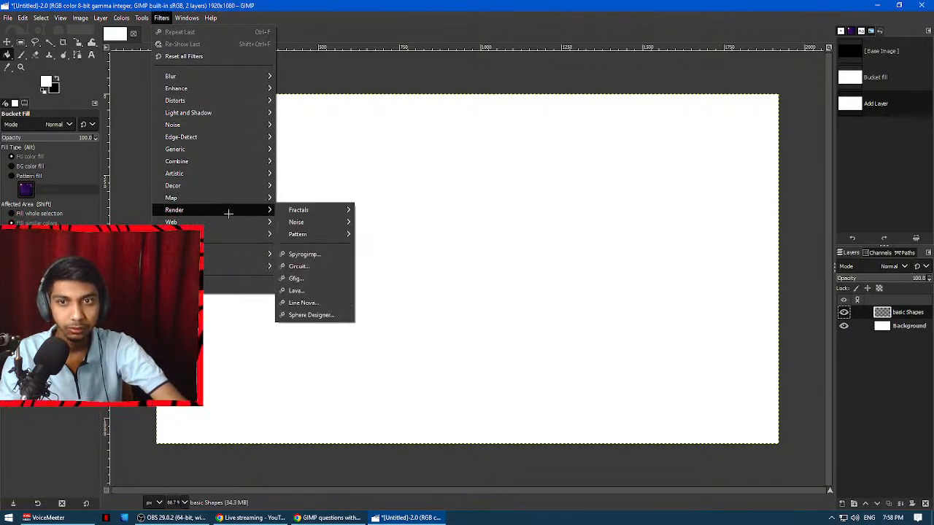
left_click(319, 279)
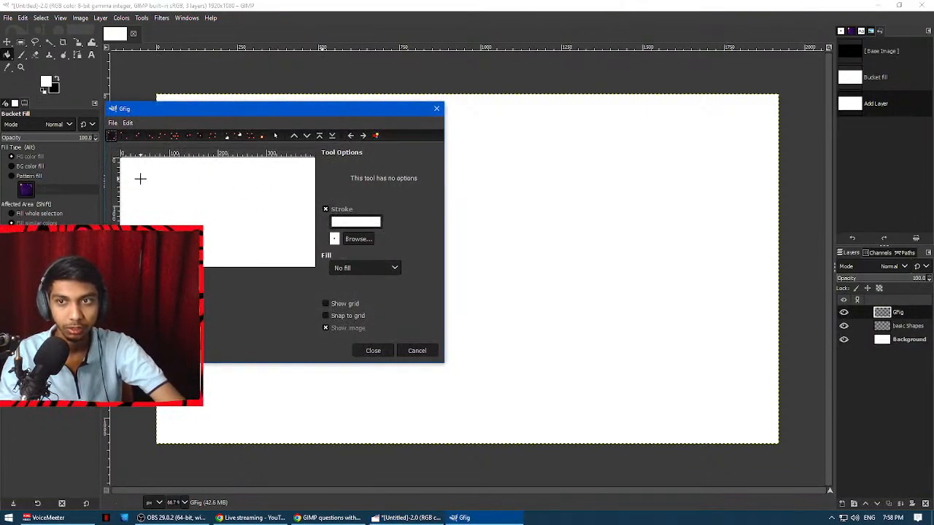
left_click_drag(137, 172, 213, 172)
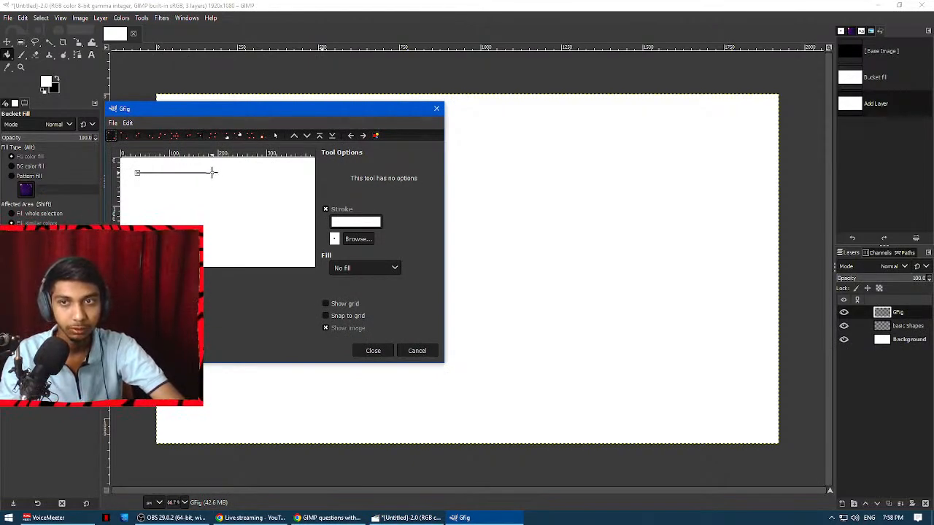
left_click_drag(302, 108, 564, 173)
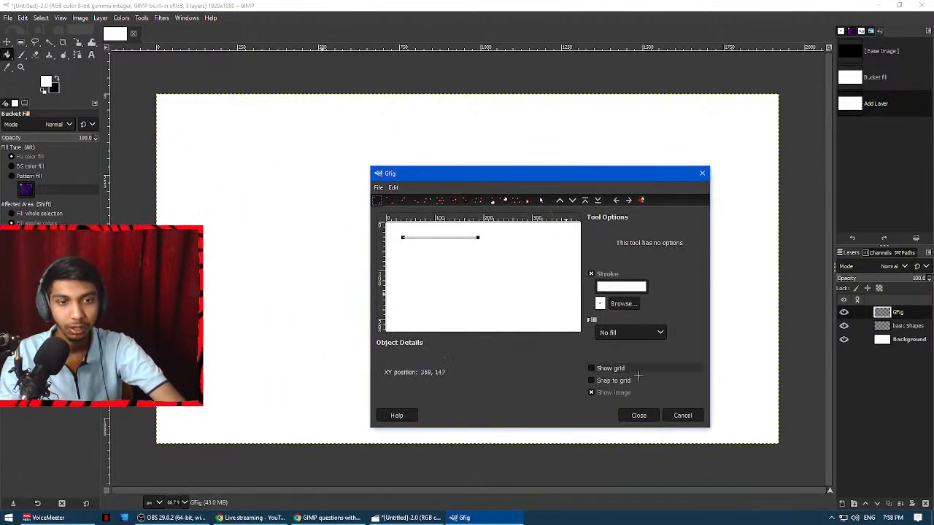
left_click(593, 286)
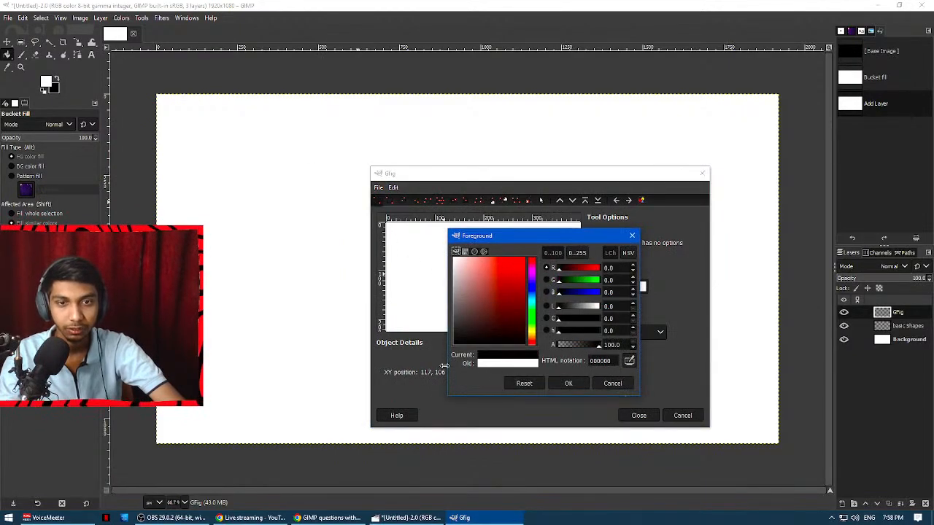
left_click(568, 385)
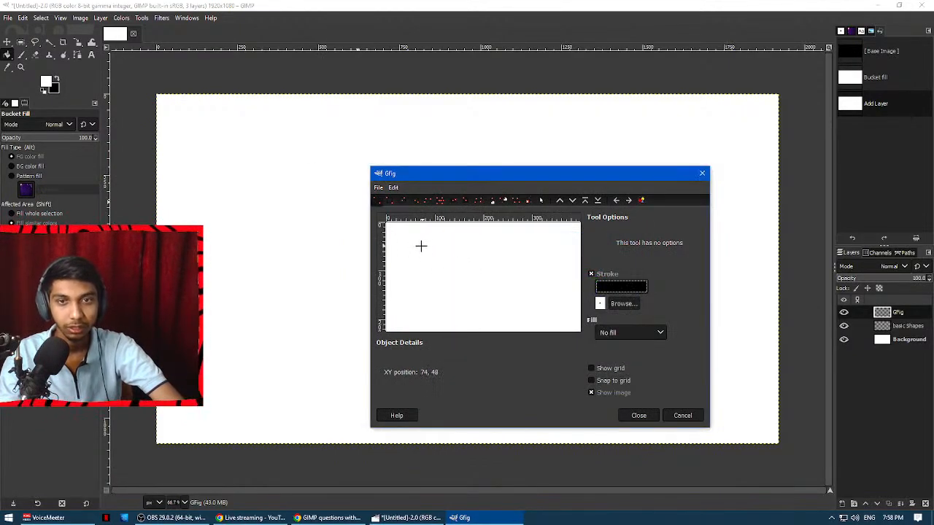
Draw a horizontal black line across the upper part of the Gfig canvas.
left_click_drag(397, 242, 494, 242)
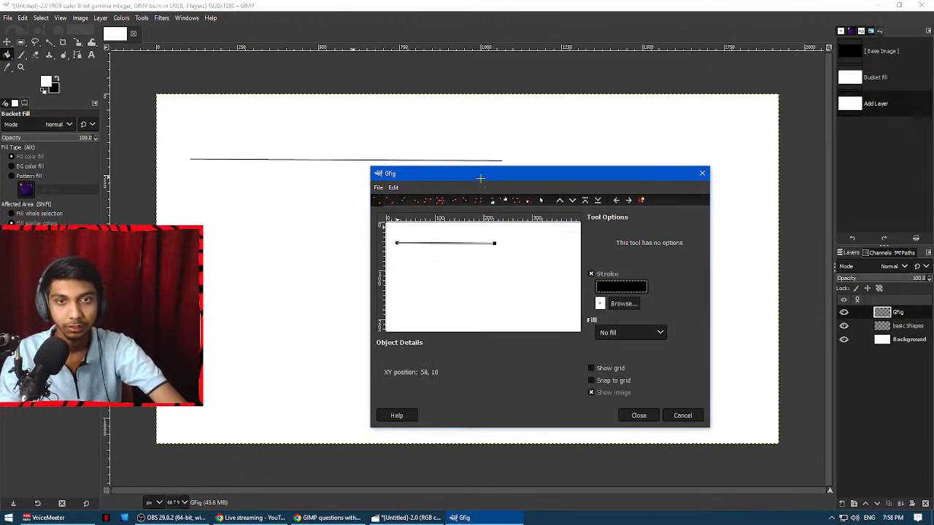
mouse_move(480, 178)
left_mouse_down()
mouse_move(479, 224)
mouse_move(466, 167)
left_mouse_up()
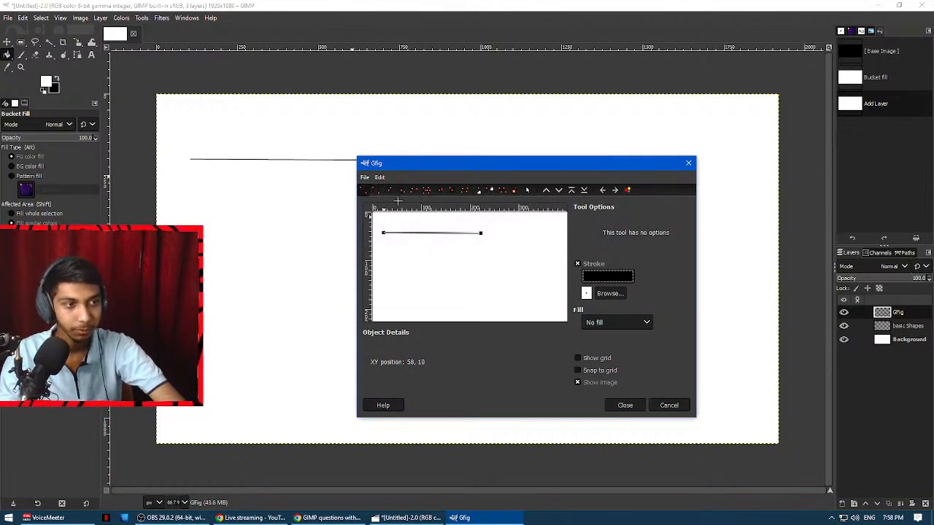
left_click(182, 517)
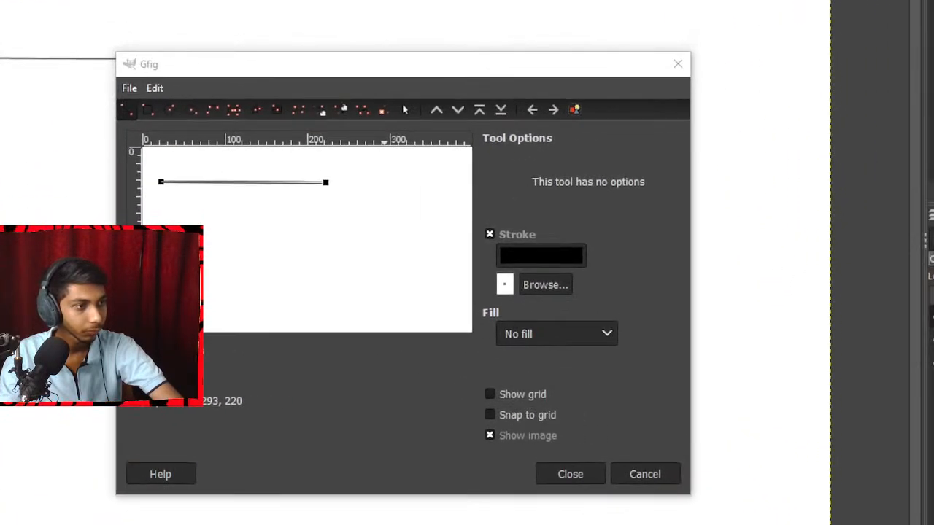
left_click(131, 110)
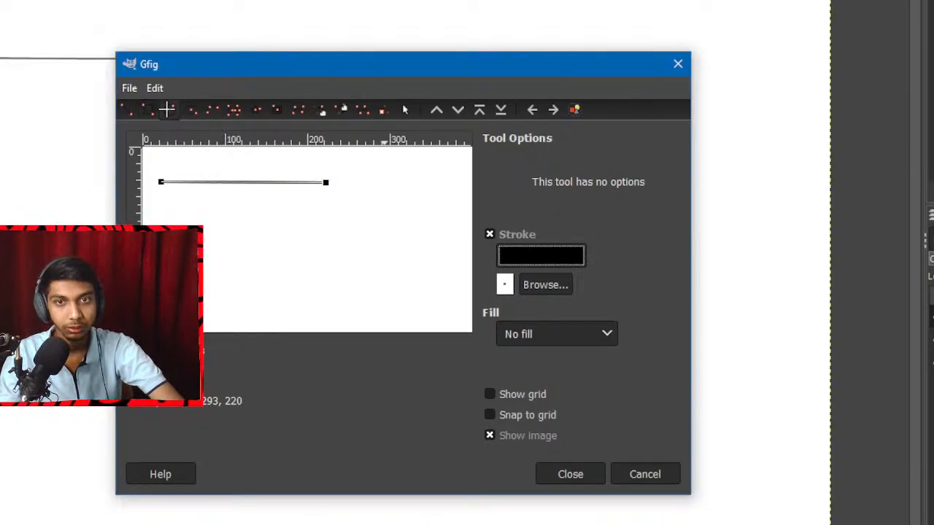
Try a three-point arc below the line, and undo both the arc and the line.
left_click(211, 110)
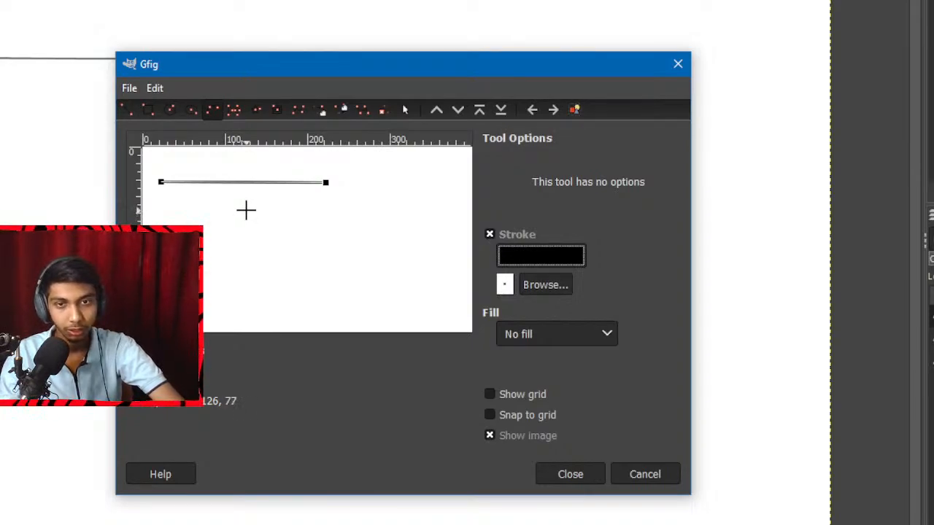
left_click_drag(246, 211, 305, 236)
left_click(305, 237)
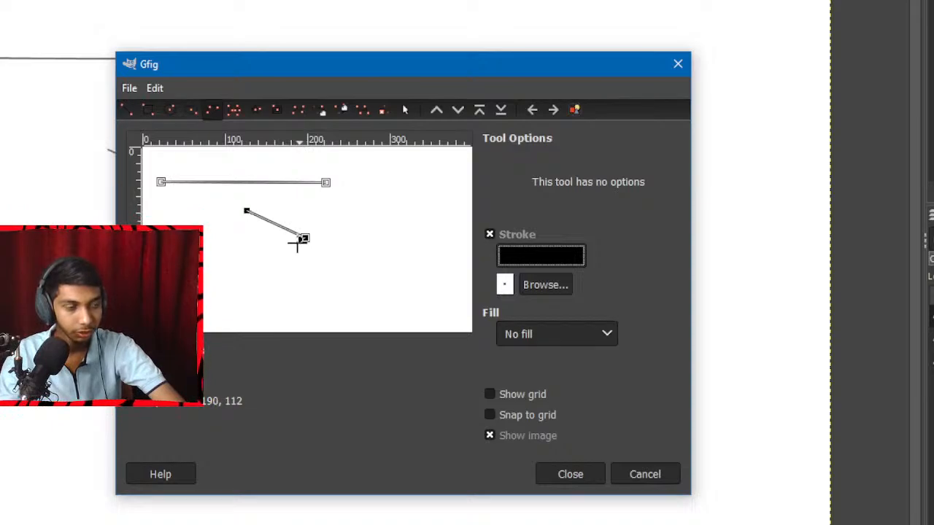
left_click(248, 273)
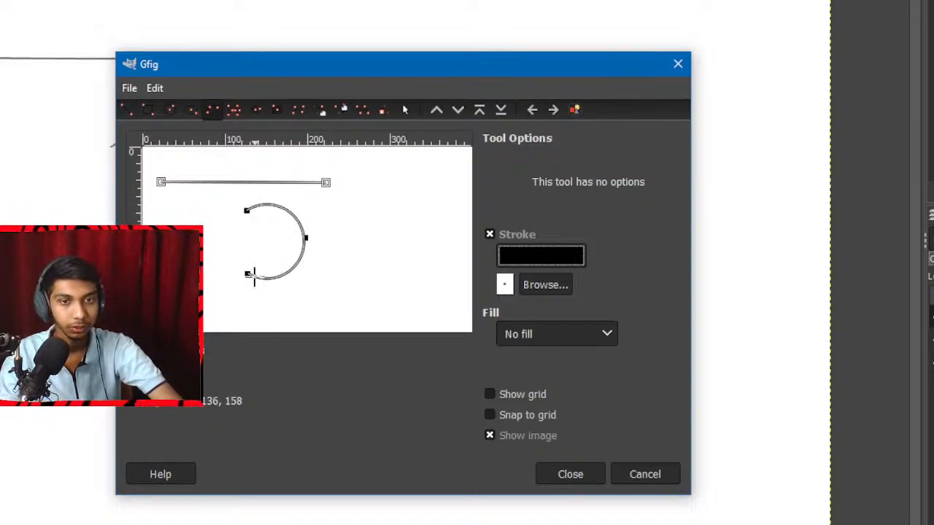
key("ctrl+z")
key("ctrl+z")
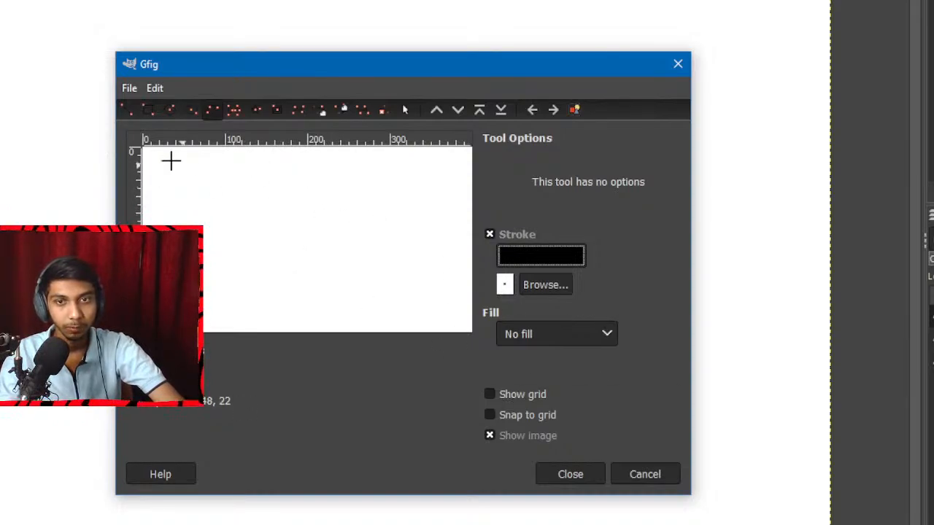
Draw a horizontal line near the top of the Gfig canvas and a rectangle below it.
left_click(127, 109)
left_click(204, 209)
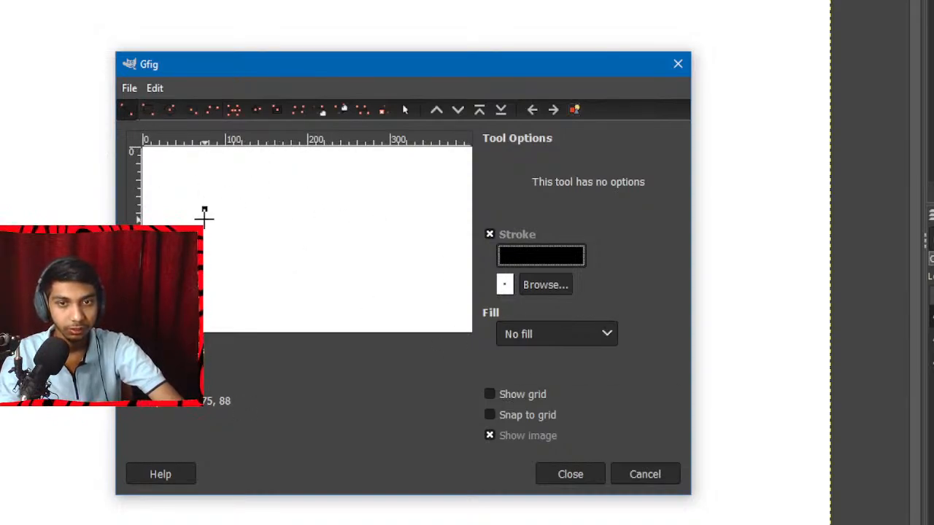
left_click_drag(192, 180, 350, 181)
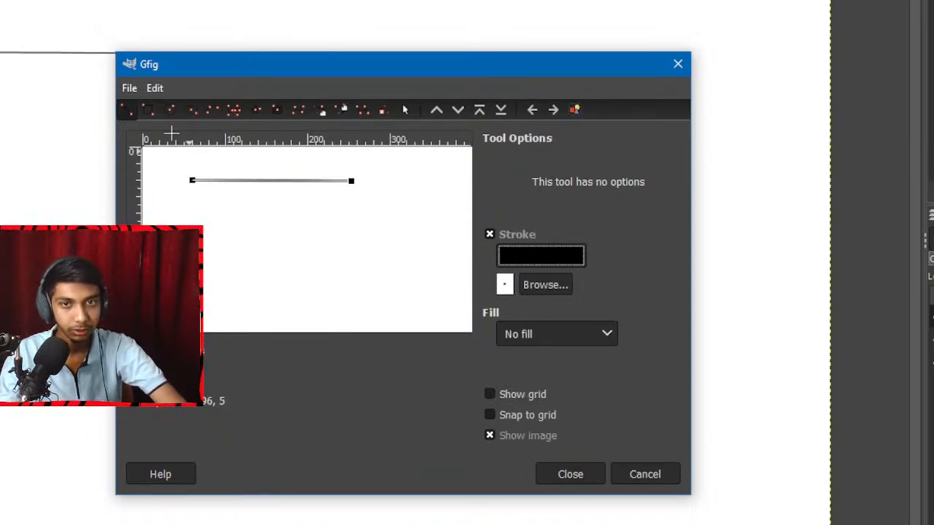
left_click(150, 111)
left_click_drag(175, 212, 272, 296)
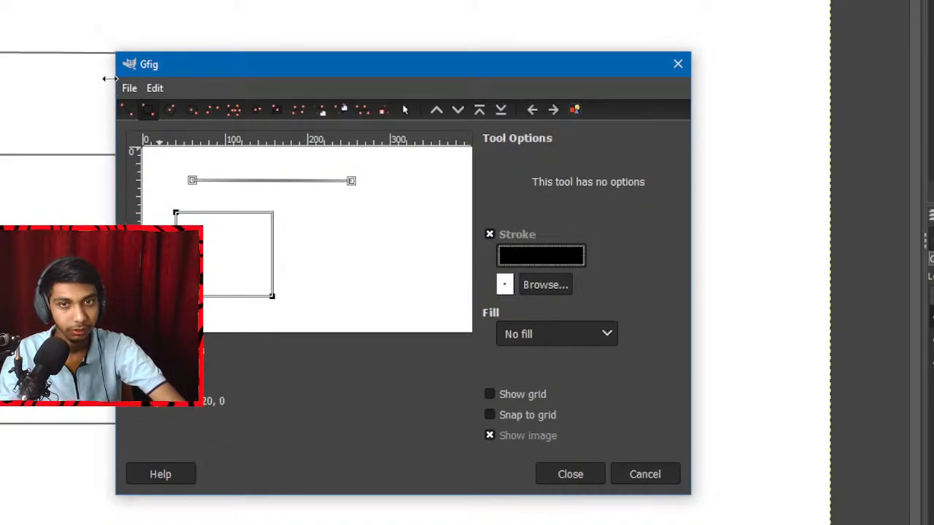
Draw a circle over the rectangle's left edge and an overlapping, nearly round ellipse centred inside the rectangle.
left_click(170, 110)
left_click_drag(210, 250, 280, 272)
left_click(192, 110)
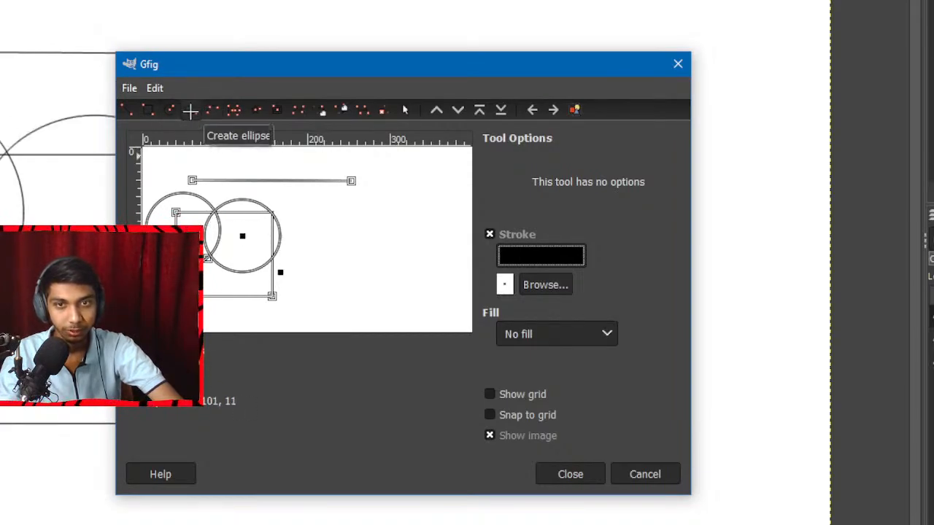
Draw a small three-point arc below the line's end, to the right of the rectangle and circles.
left_click(213, 110)
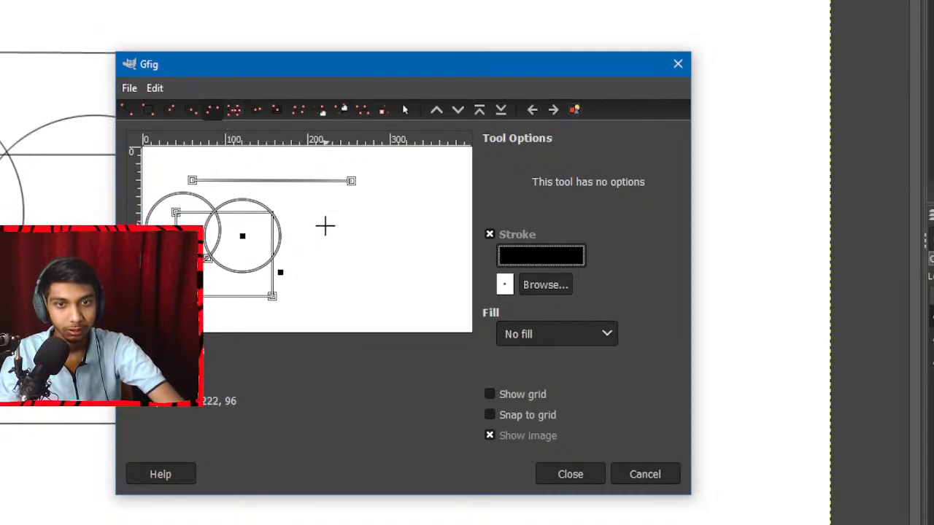
left_click(326, 226)
left_click(361, 233)
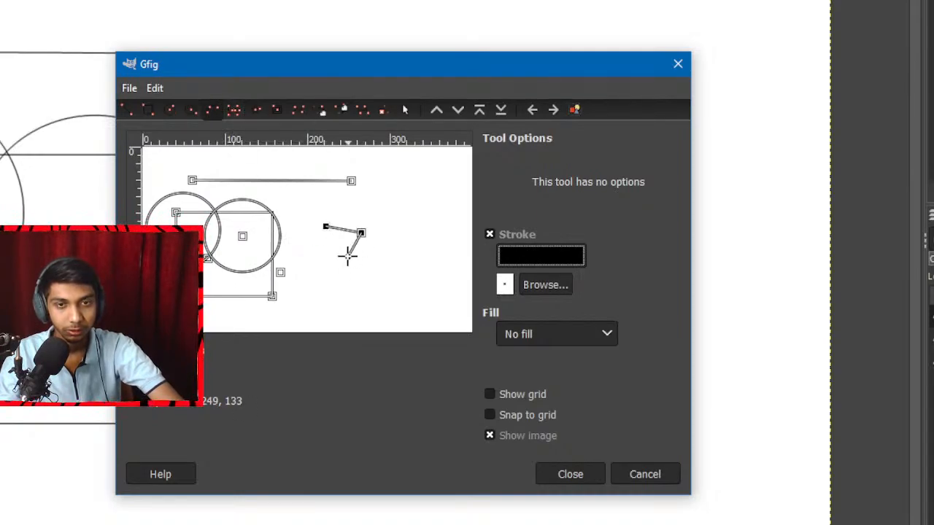
left_click(347, 255)
Draw a three-sided regular polygon crossing the horizontal line, and a three-pointed star on the empty area beyond the arc.
left_click(234, 109)
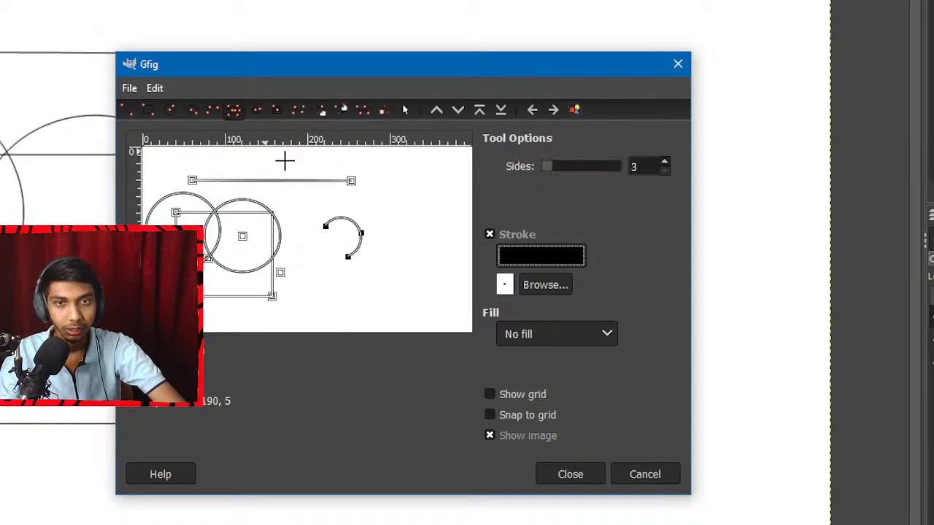
left_click_drag(281, 206, 314, 236)
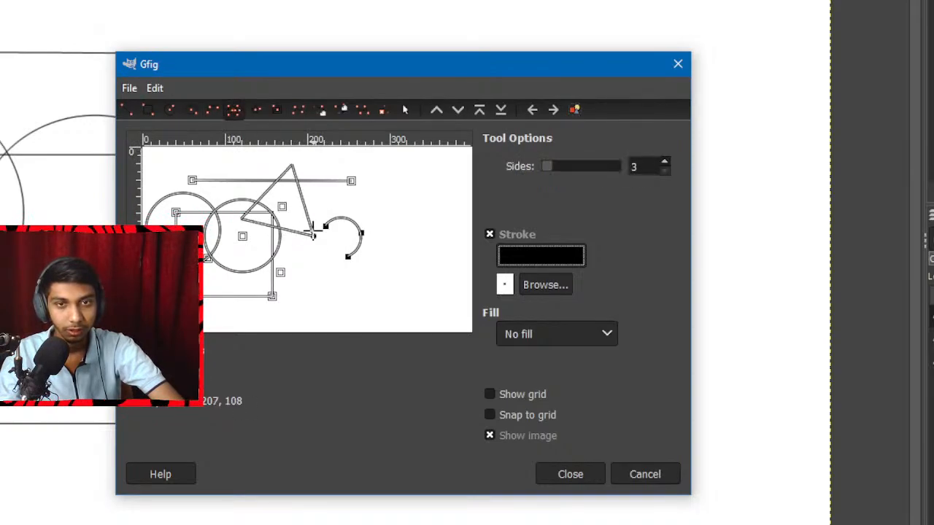
left_click(261, 109)
left_click_drag(410, 208, 436, 239)
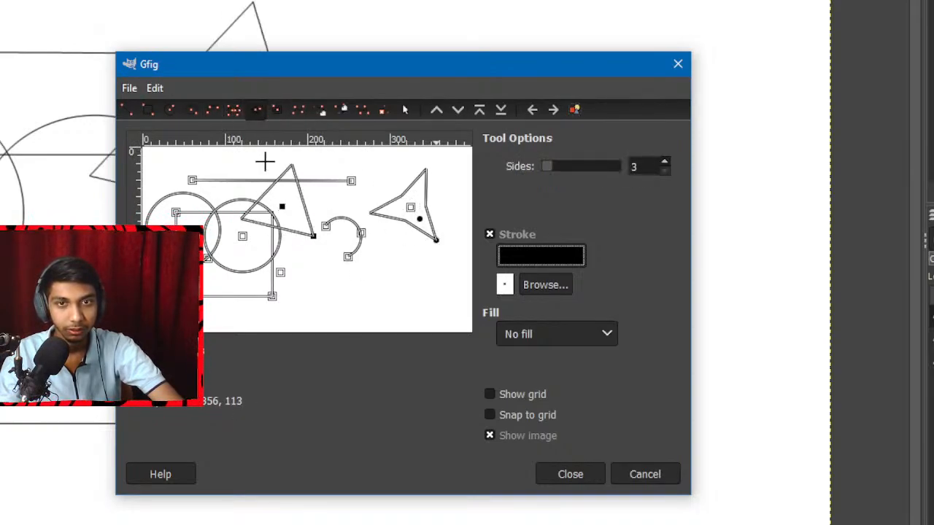
Try a right-oriented spiral with 4 sides around the arc and an open Bezier curve beside it, and undo both.
left_click(275, 110)
left_click_drag(375, 252, 424, 287)
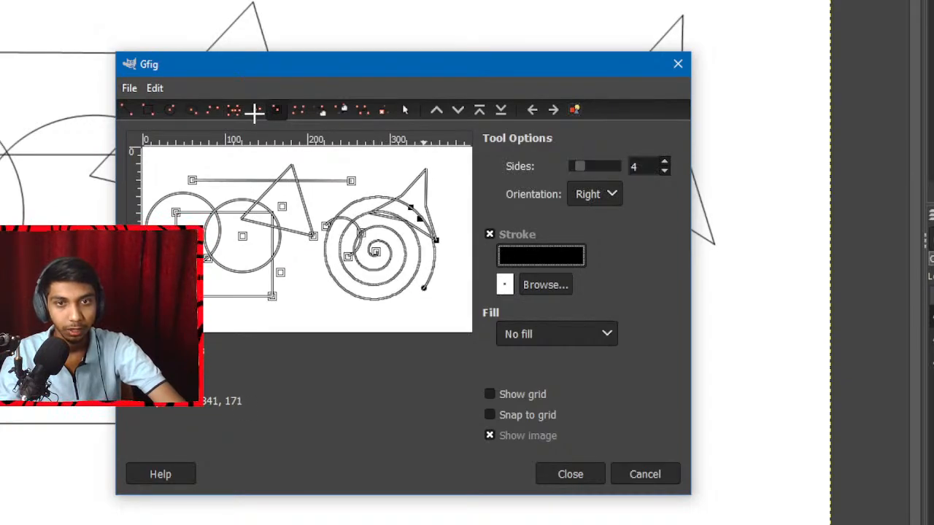
left_click(298, 110)
left_click(295, 274)
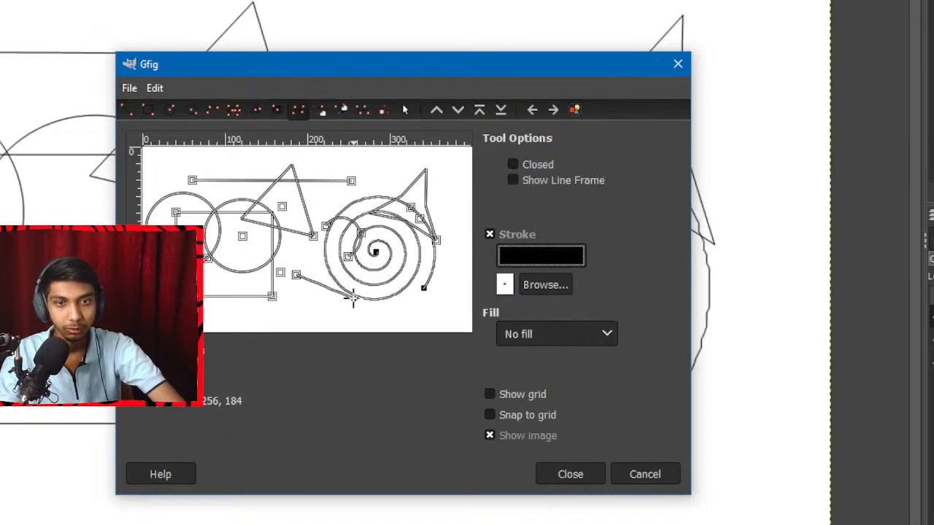
left_click(347, 320)
left_click(293, 243)
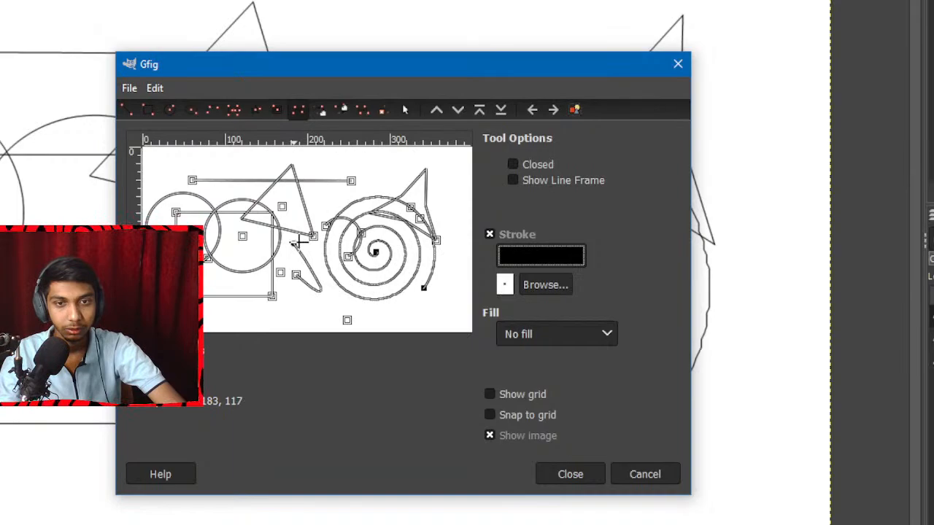
left_click(367, 319)
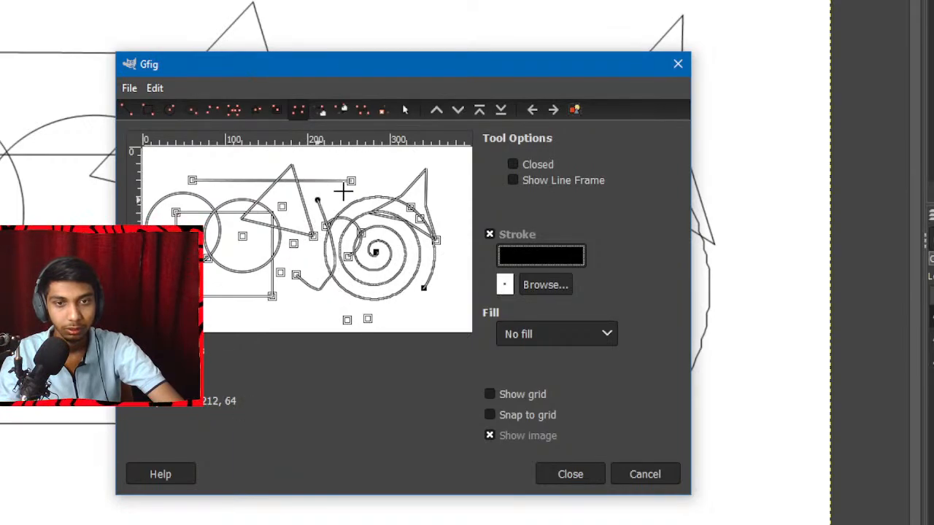
key("ctrl+z")
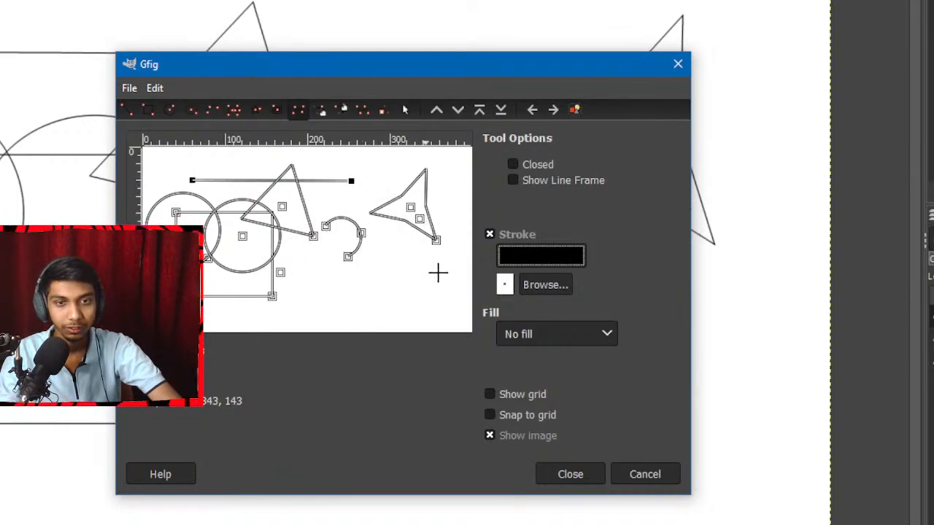
Close Gfig to apply the shapes to the image, and delete the finished drawing to leave a blank canvas.
left_click(570, 474)
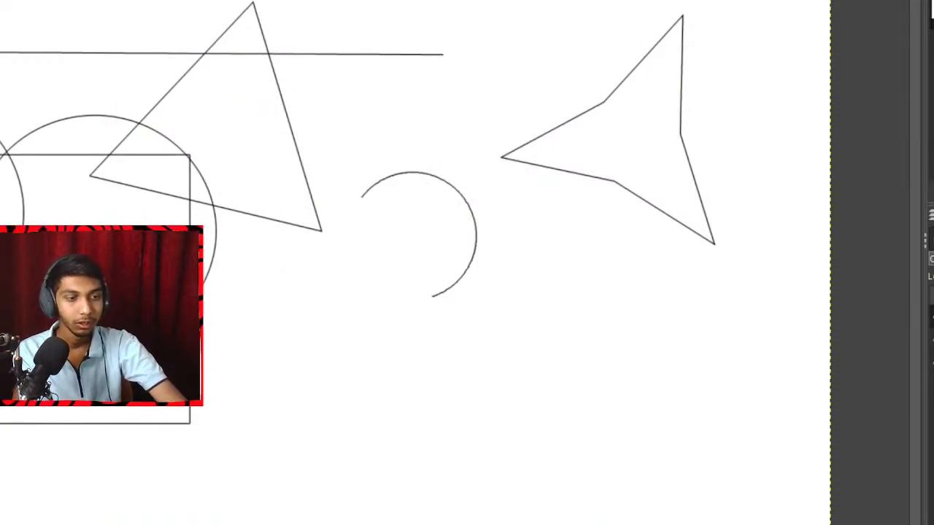
key("Delete")
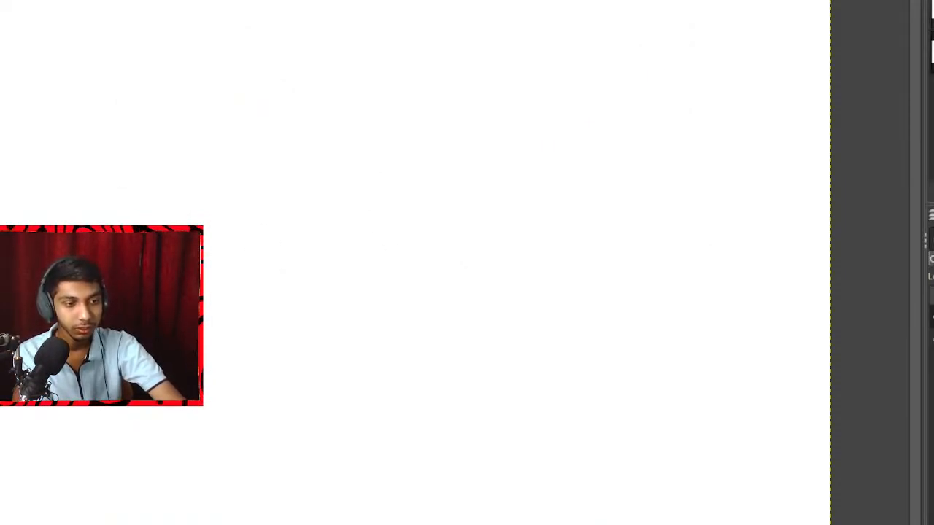
Switch to the GIMP questions document and move from question 1 to question 2 about background and foreground color.
key("alt+Tab")
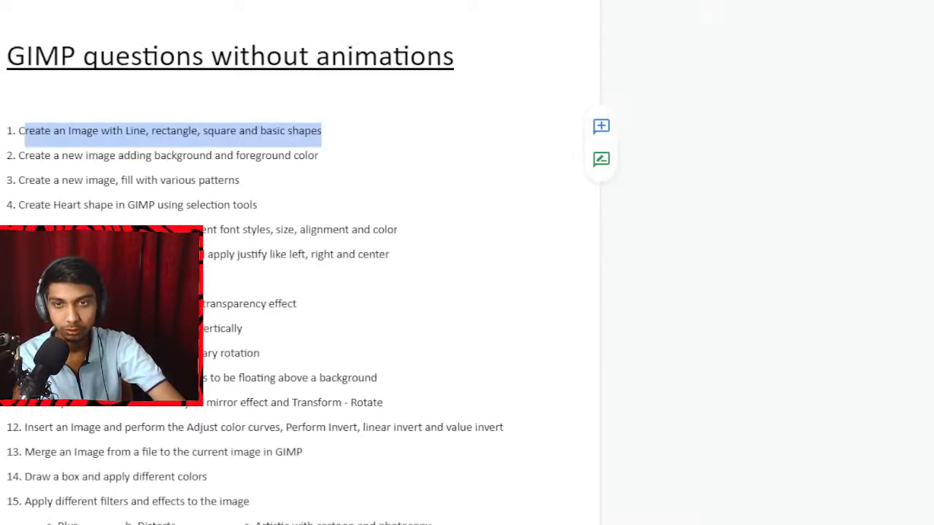
left_click(63, 153)
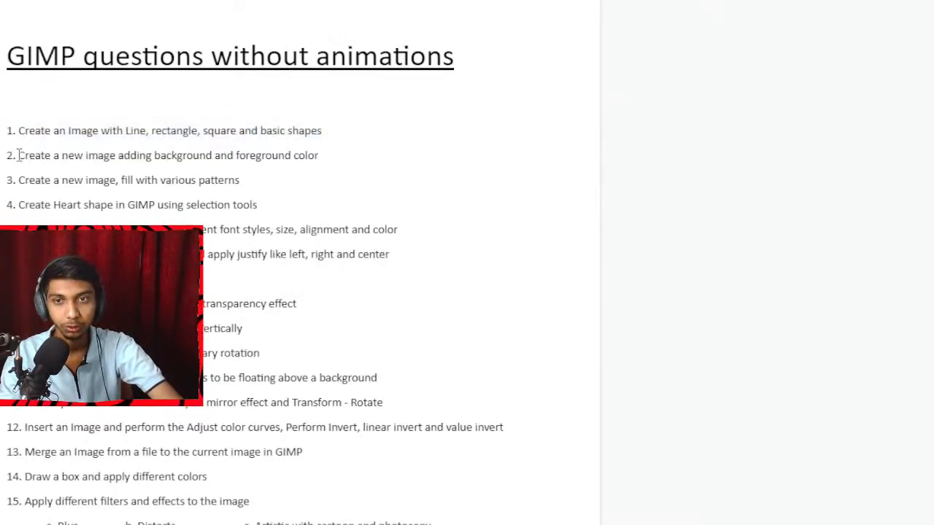
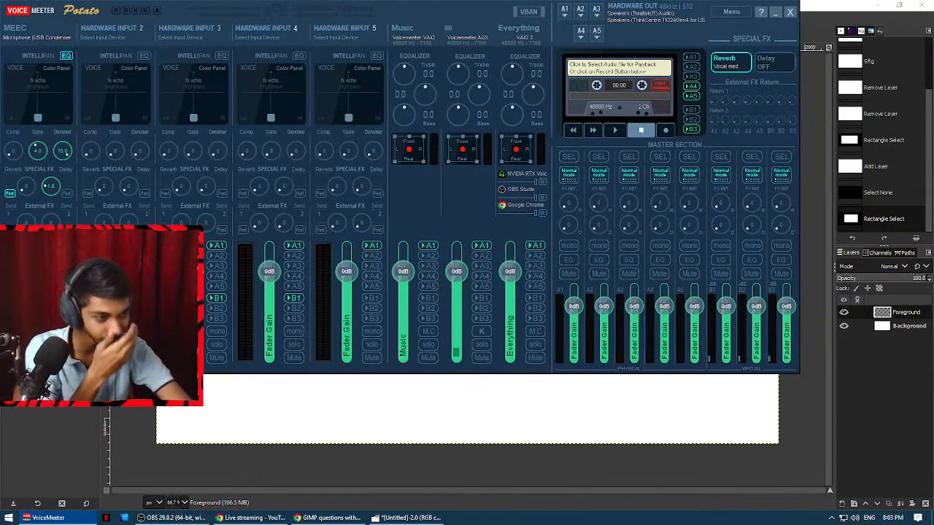
Fill the rectangular selection on the Foreground layer with the Lightning pattern, and clear the selection to fill the Background layer with Big Blue.
left_click(130, 503)
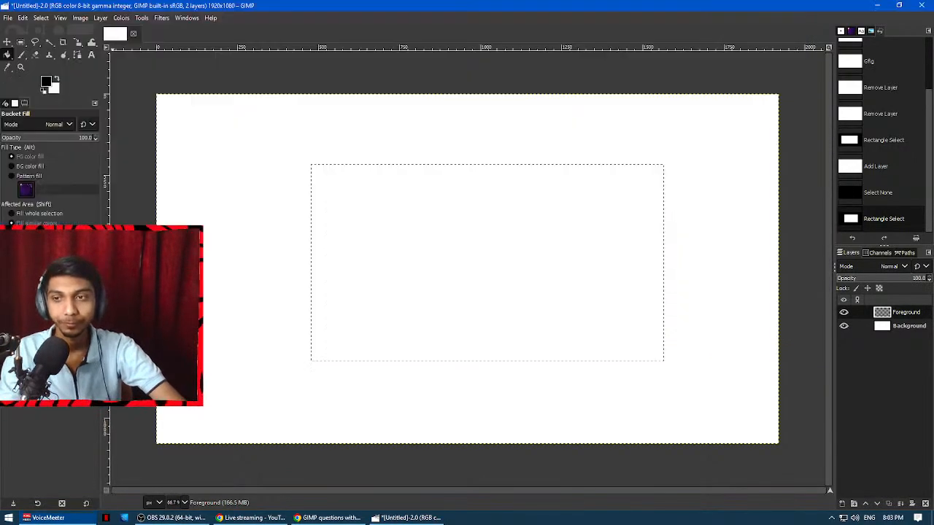
left_click(20, 176)
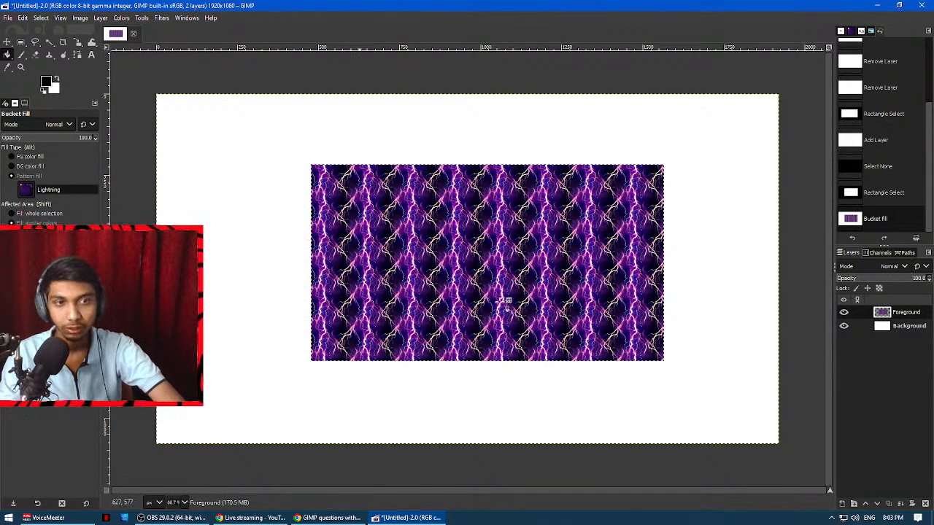
left_click(898, 326)
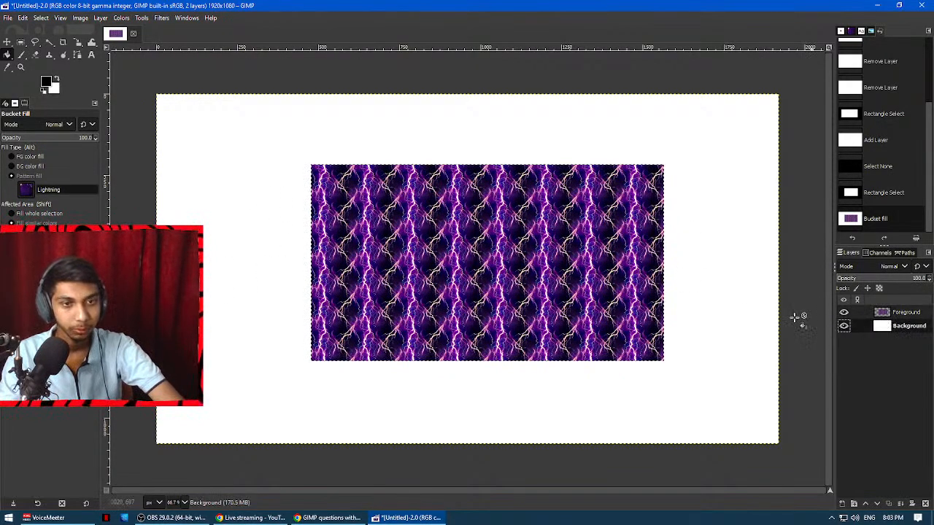
left_click(42, 19)
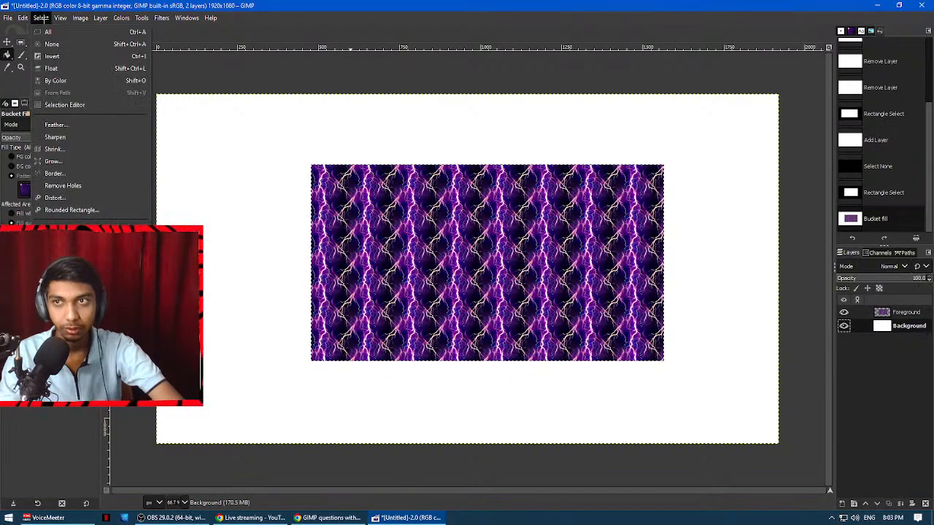
left_click(52, 45)
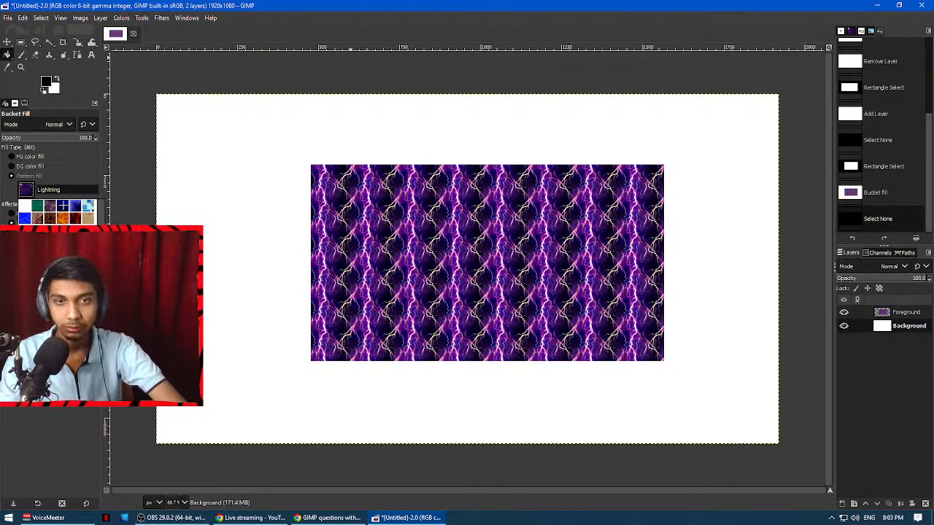
left_click(223, 197)
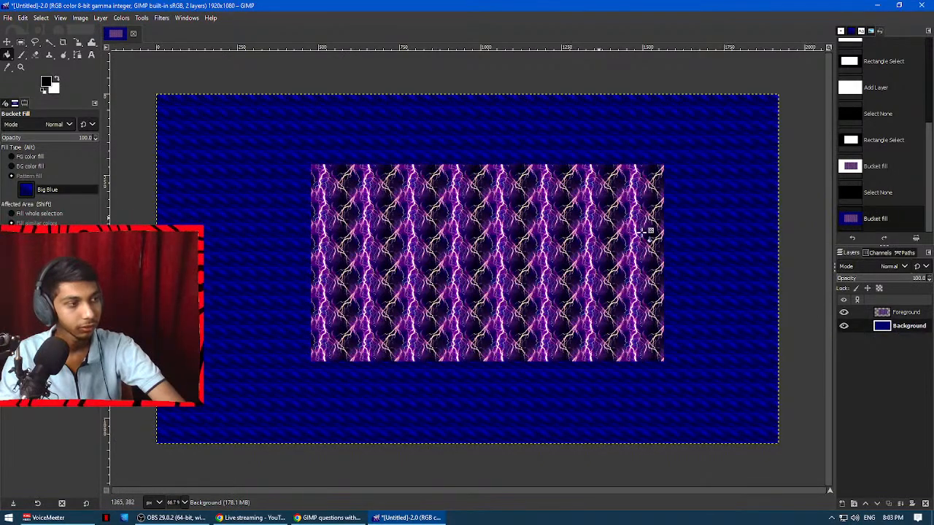
Switch to the GIMP questions document, highlight question 4 about creating a heart shape with selection tools, and return to GIMP.
left_click(329, 517)
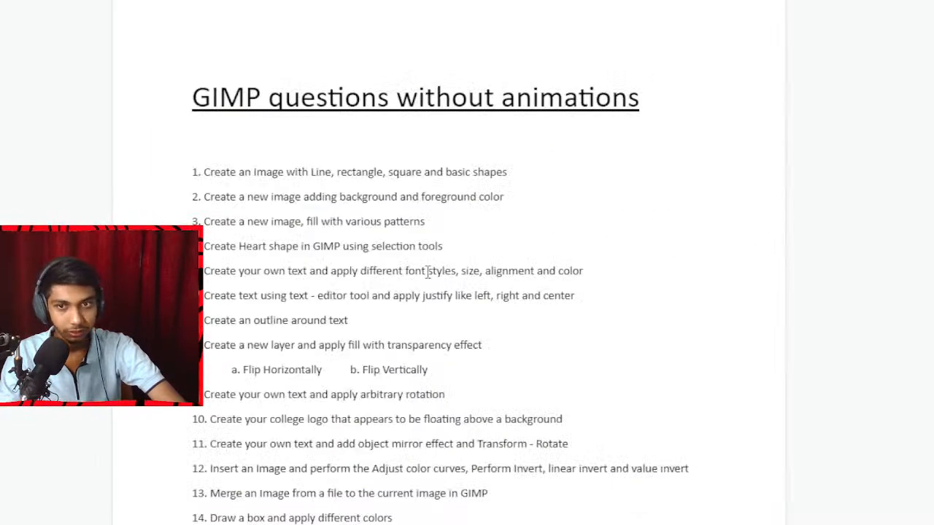
left_click_drag(214, 244, 443, 246)
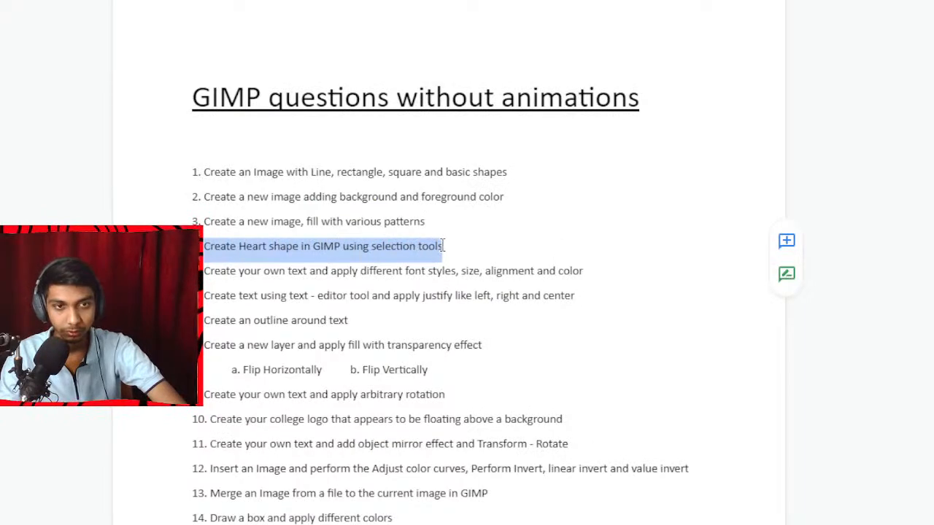
key("alt+Tab")
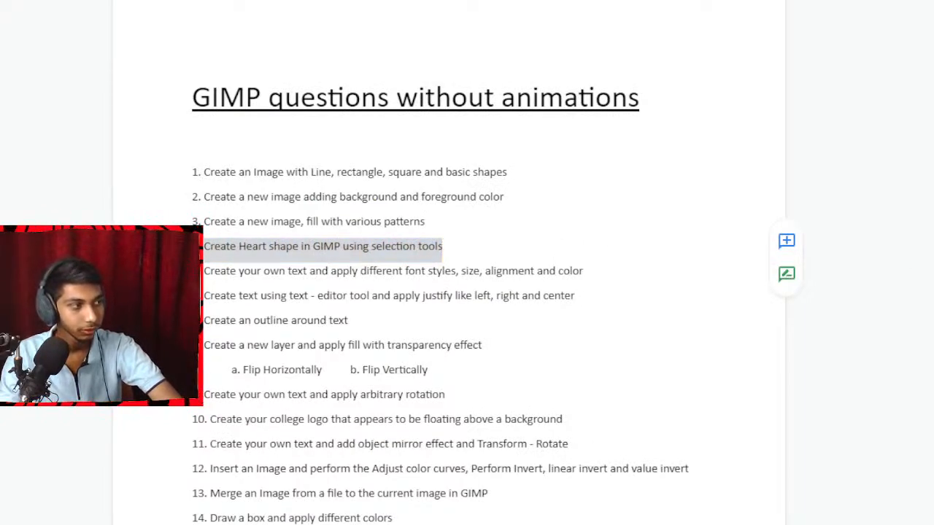
left_click(409, 518)
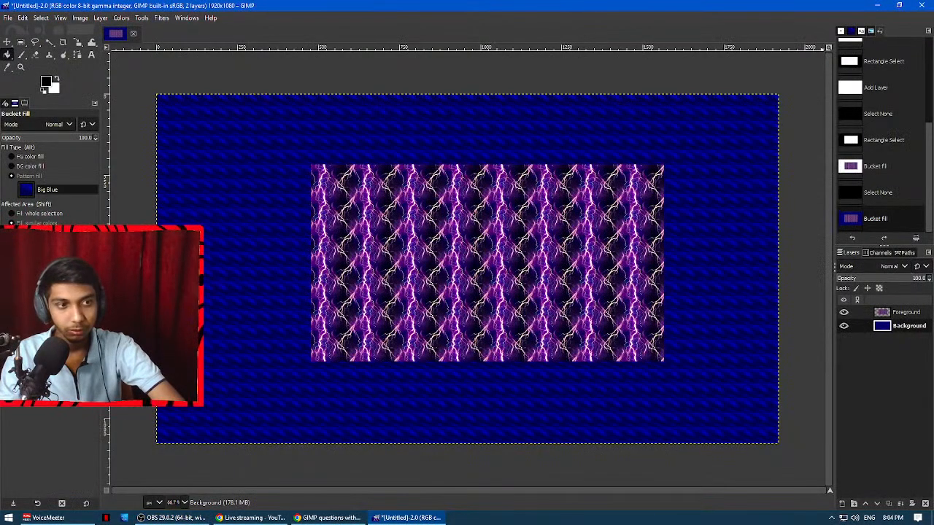
Undo the pattern fills and the rectangular selection back to the blank canvas.
key("ctrl+z")
key("ctrl+z")
key("ctrl+z")
key("ctrl+z")
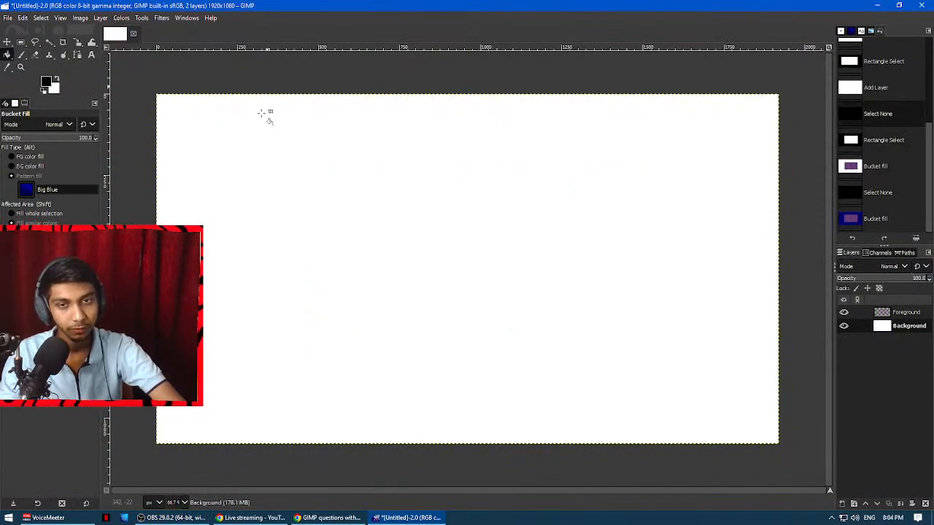
Delete the Foreground layer and create a transparent 1920 x 1080 px layer named "Half heart".
left_click(904, 312)
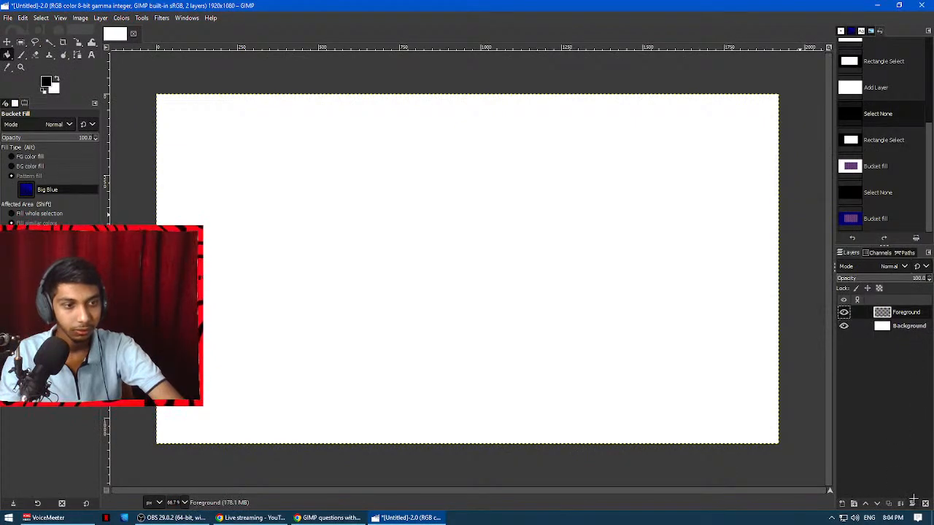
left_click(925, 503)
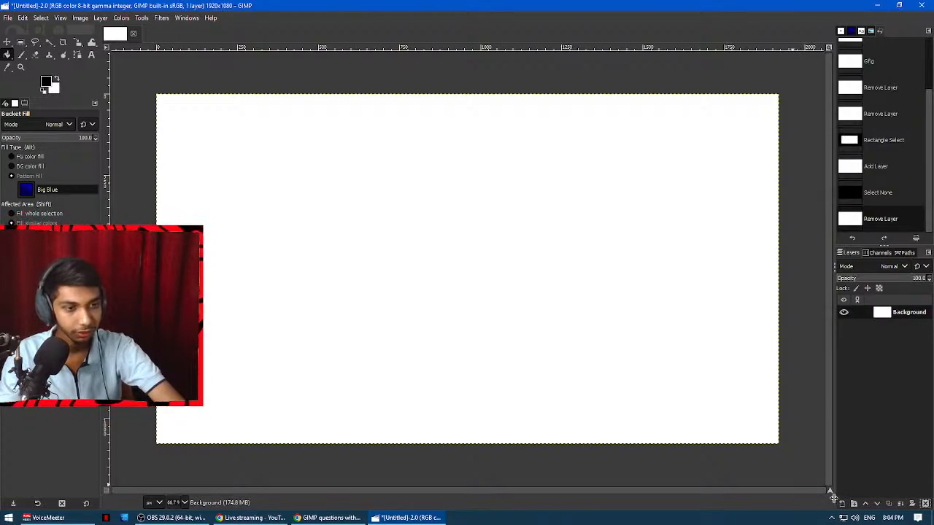
left_click(843, 504)
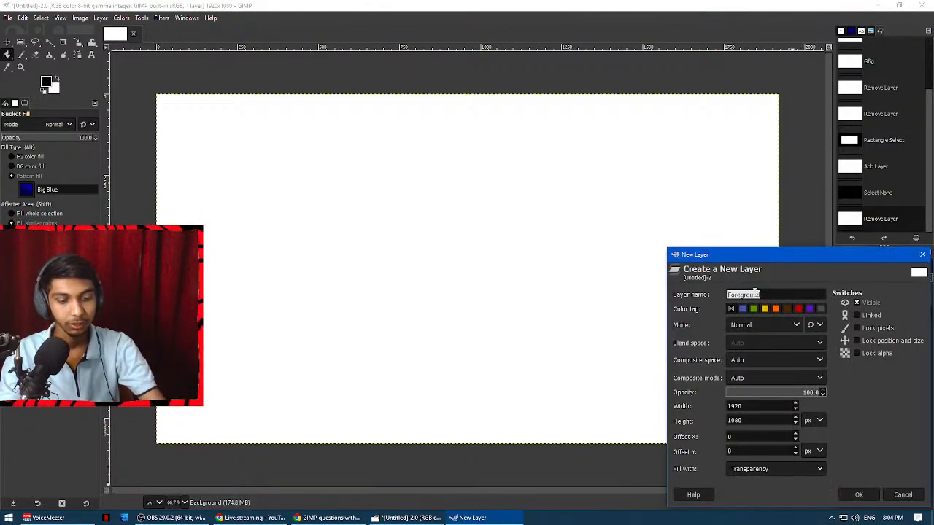
type("Half hear")
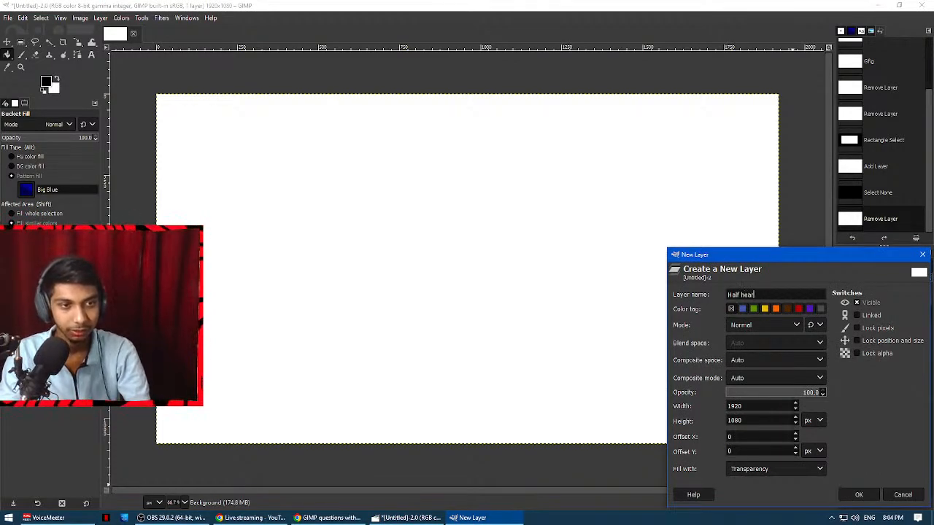
type("t")
key("Return")
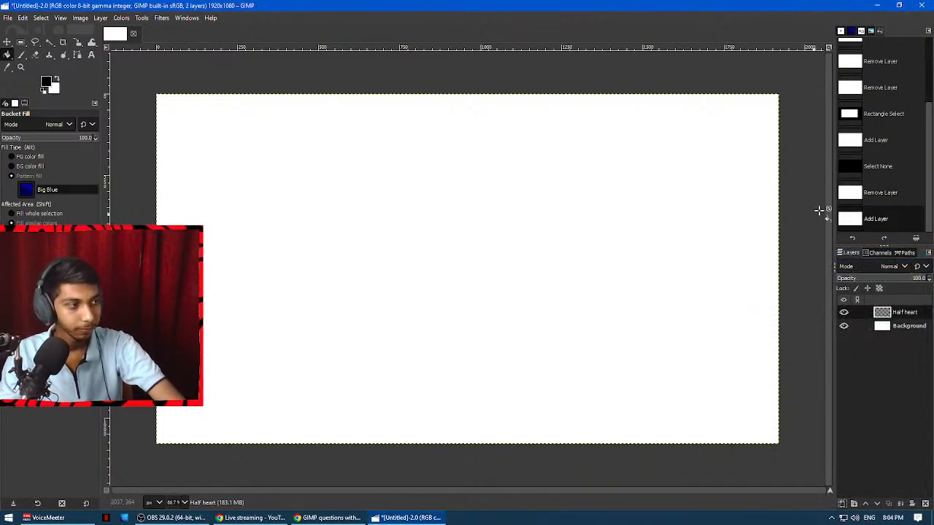
Add a horizontal guide by percent at position 50%.
left_click(77, 18)
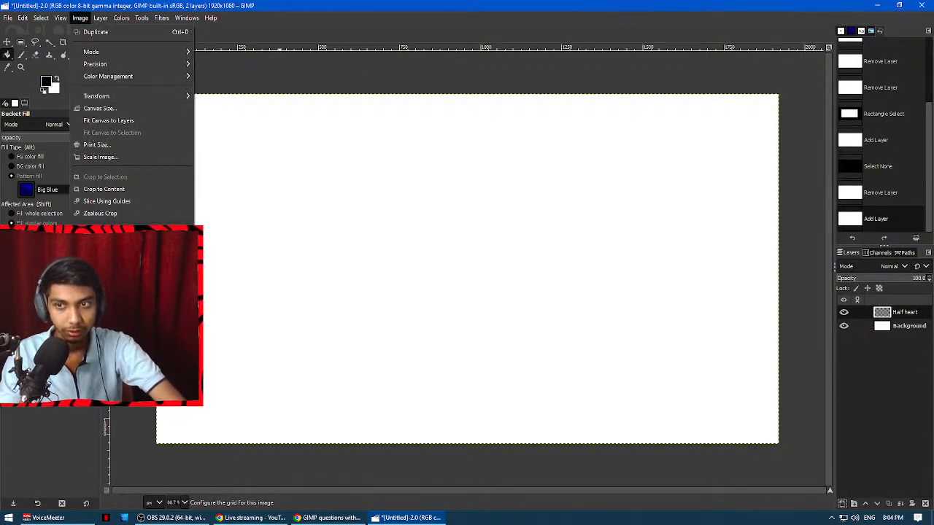
mouse_move(109, 277)
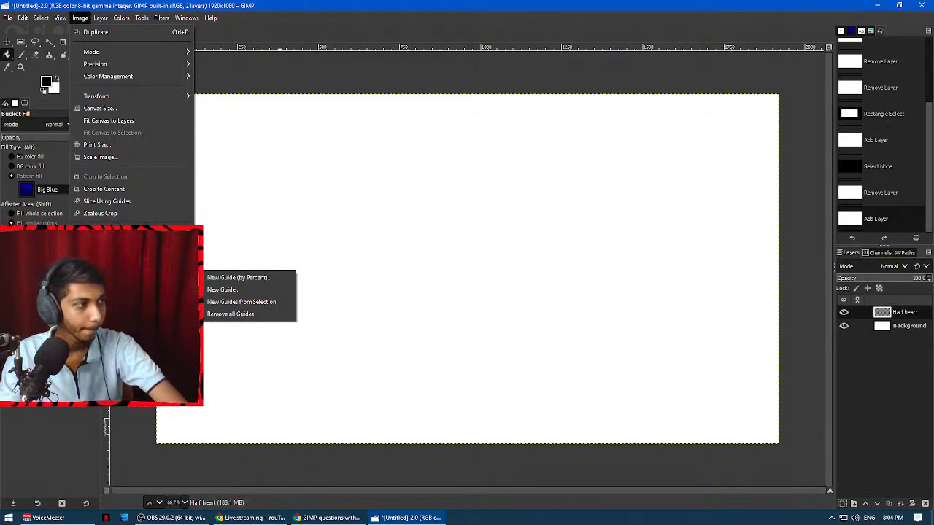
key("alt+Tab")
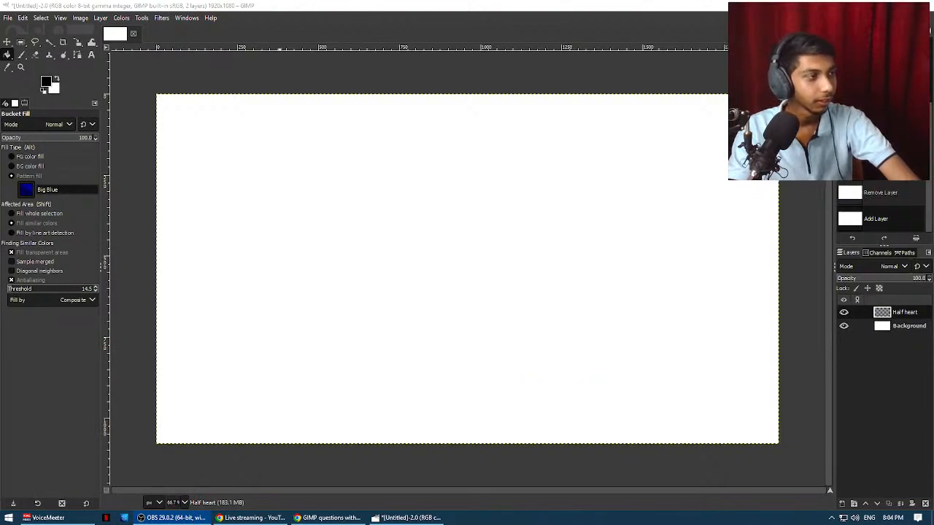
left_click(40, 18)
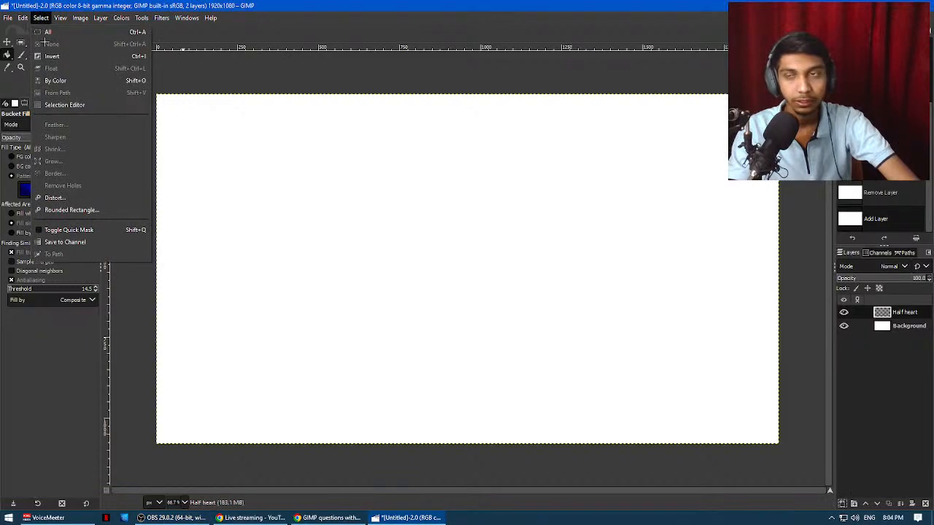
left_click(81, 17)
left_click(82, 17)
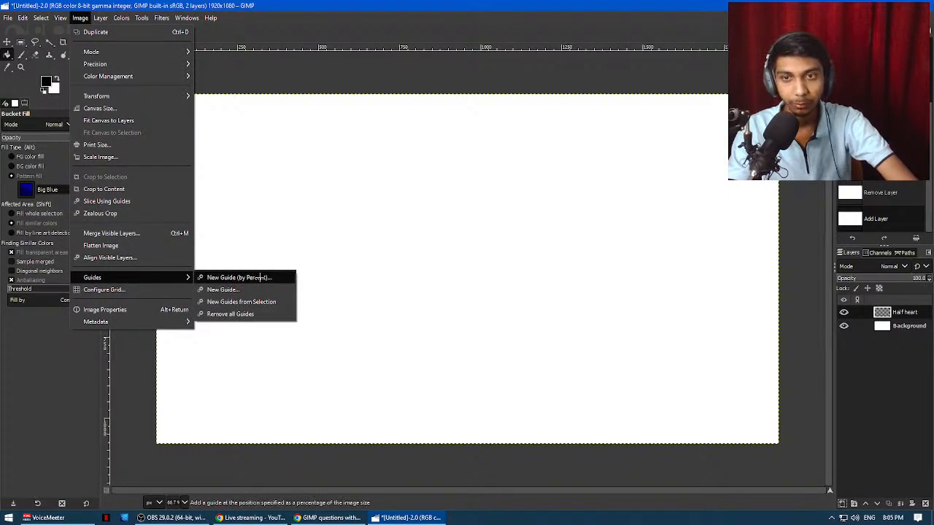
left_click(264, 277)
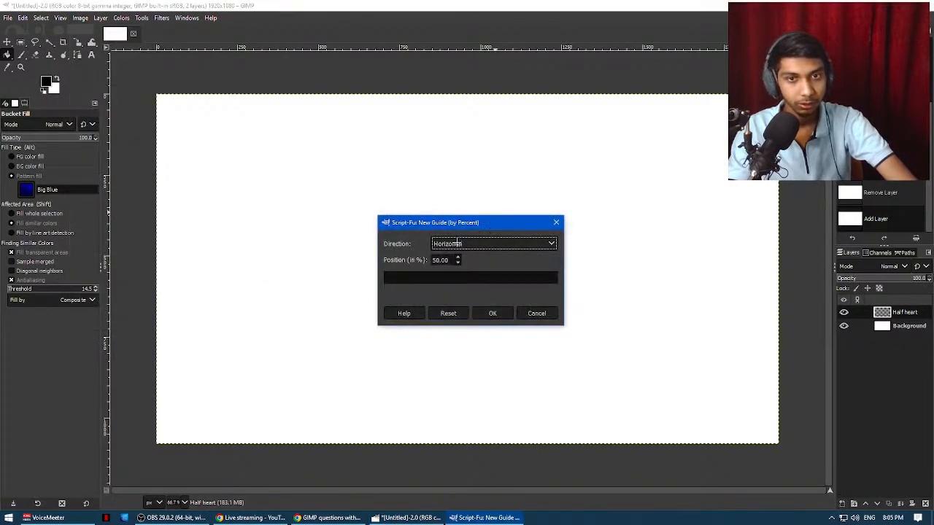
left_click(492, 313)
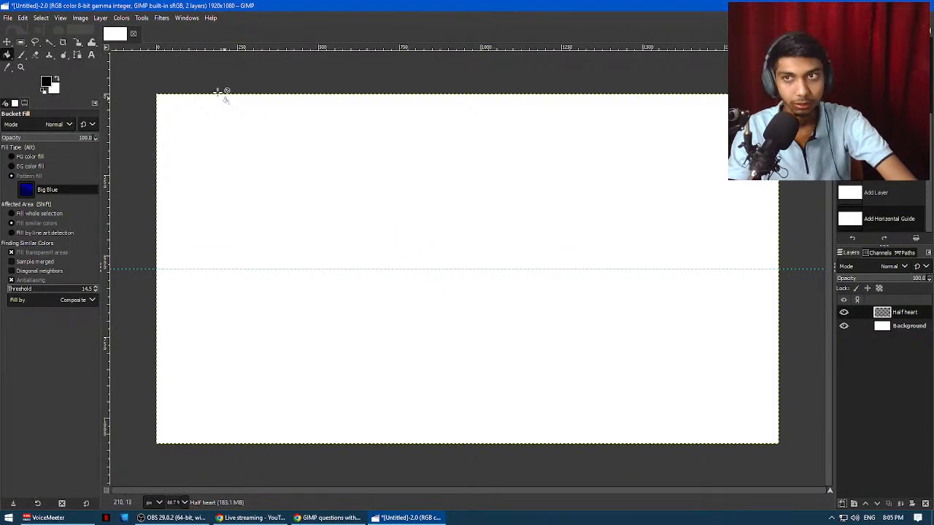
Add a vertical guide by percent at position 50%.
left_click(79, 18)
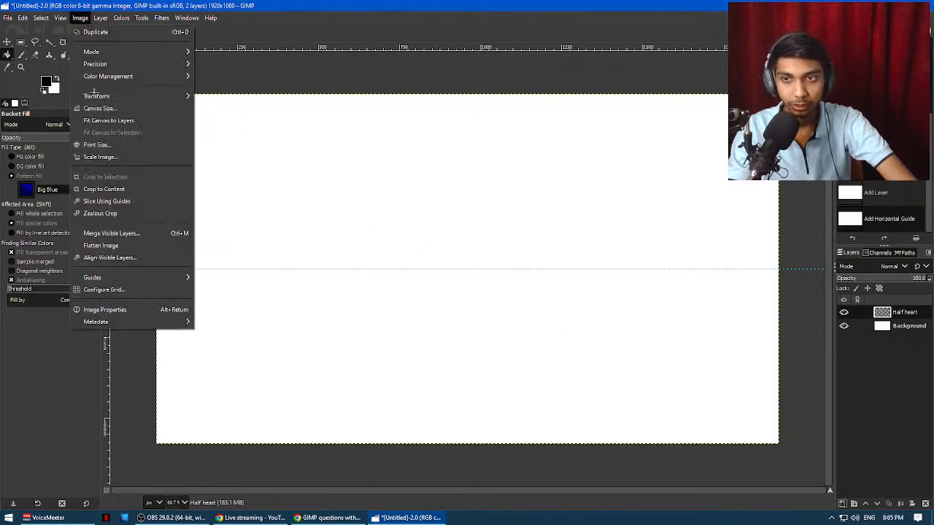
mouse_move(171, 277)
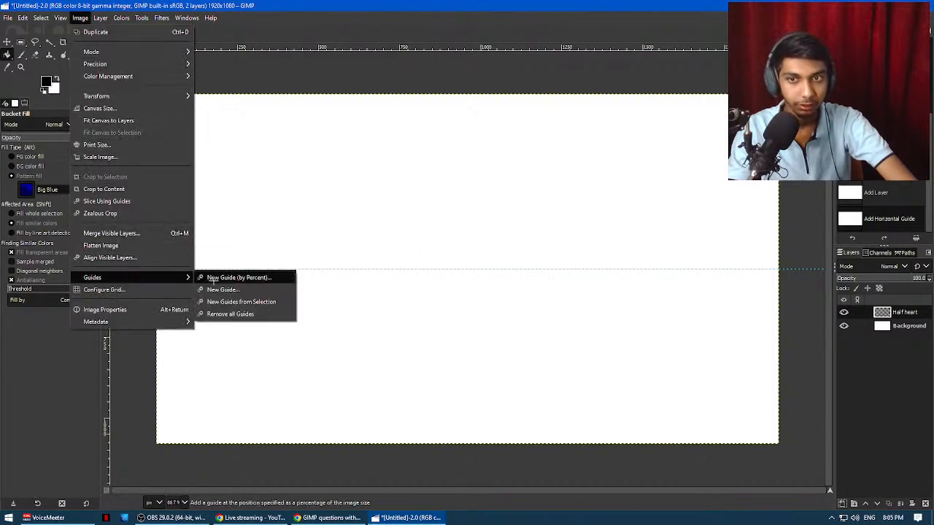
left_click(213, 278)
left_click(458, 245)
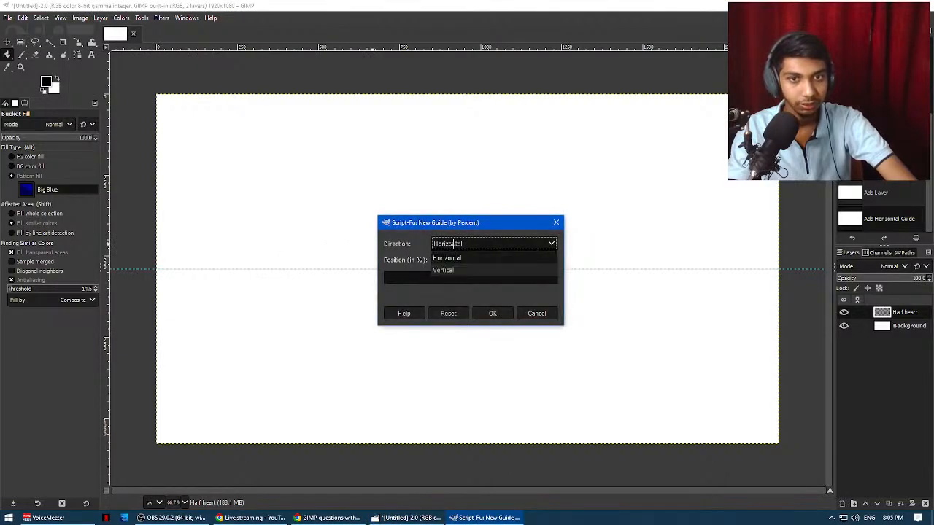
left_click(456, 270)
left_click(493, 315)
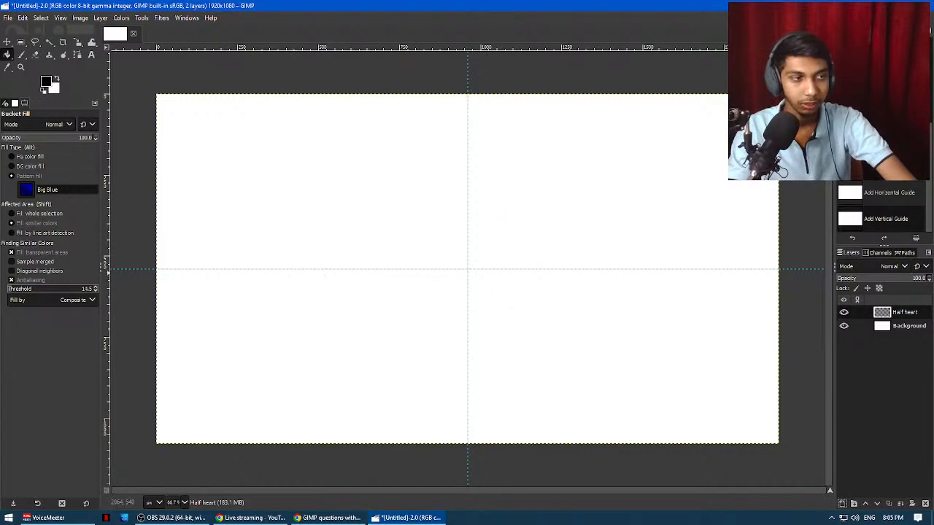
Start a path with its first anchor on the vertical guide, a short distance above the guides' intersection.
left_click(143, 17)
left_click(150, 67)
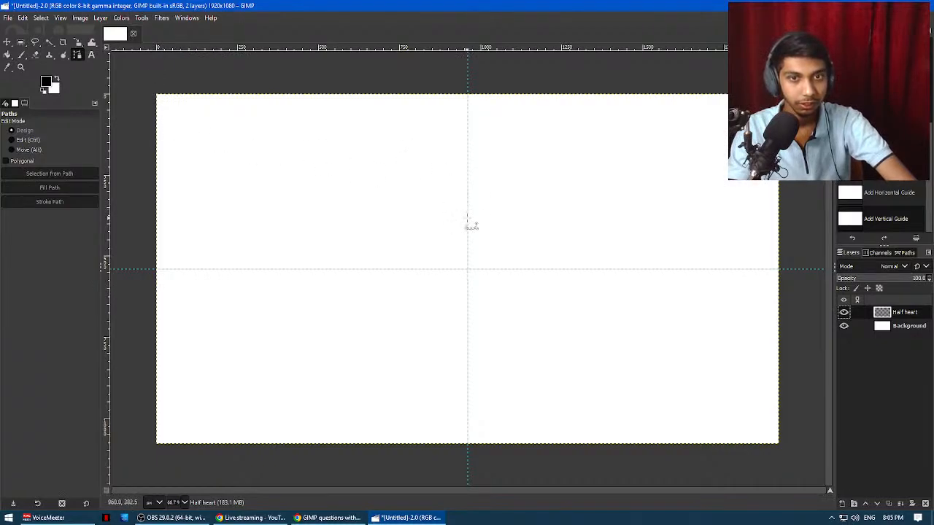
left_click(467, 217)
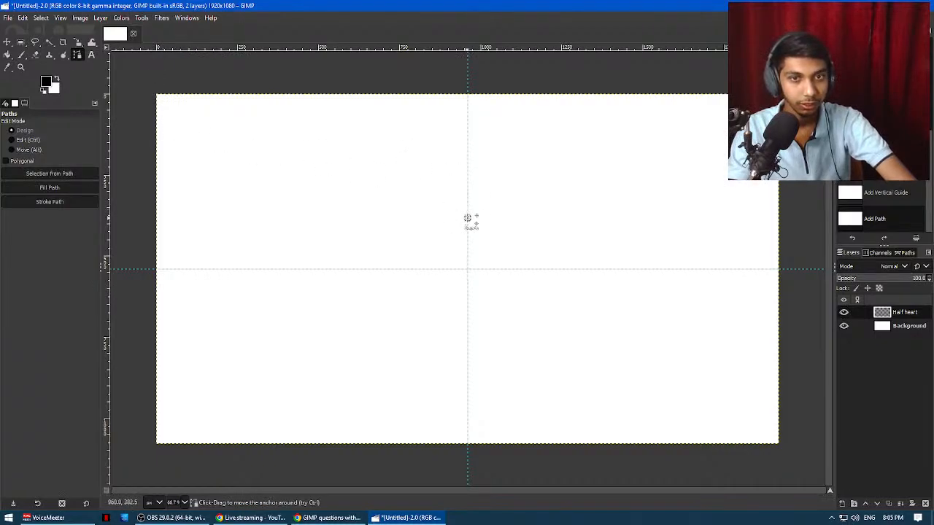
Try a narrow half-heart path through the horizontal guide to the lower vertical guide with a curved upper segment, and undo back to the first anchor.
left_click(514, 269)
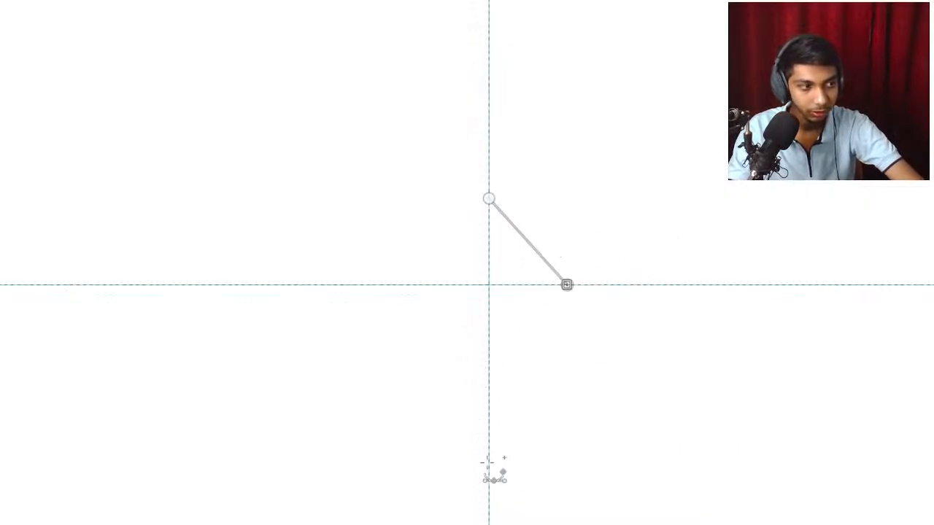
left_click(489, 474)
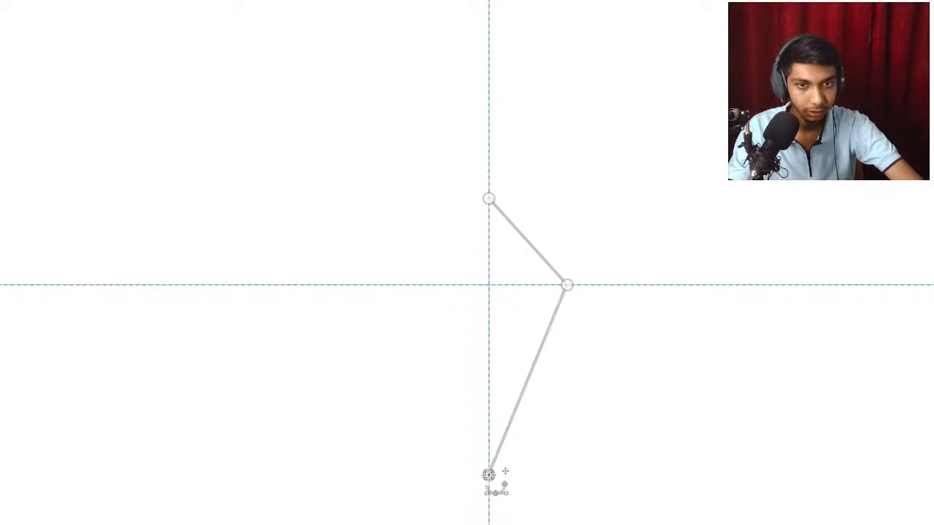
left_click(534, 248)
left_click_drag(534, 248, 582, 182)
key("ctrl+z")
key("ctrl+z")
key("ctrl+z")
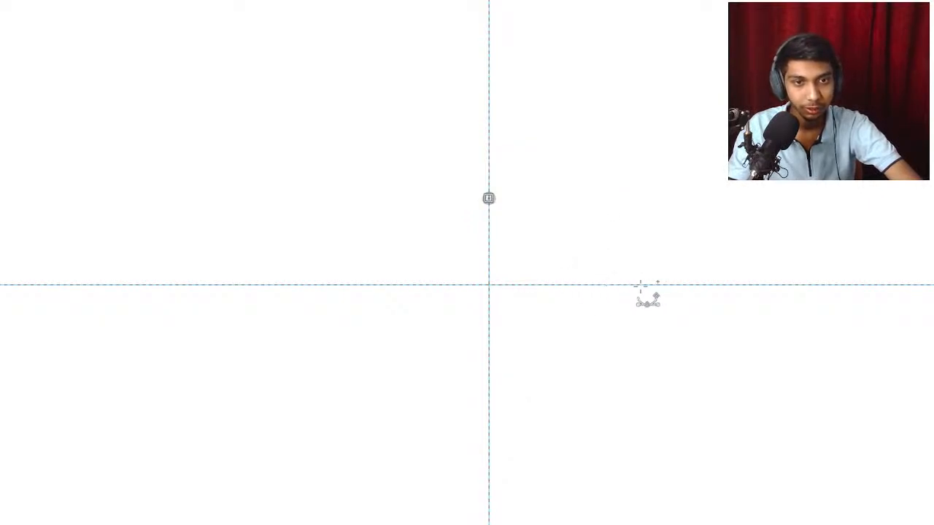
Add anchors farther out on the horizontal guide and low on the vertical guide, and bend the upper segment outward into a rounded half-heart lobe.
left_click(638, 285)
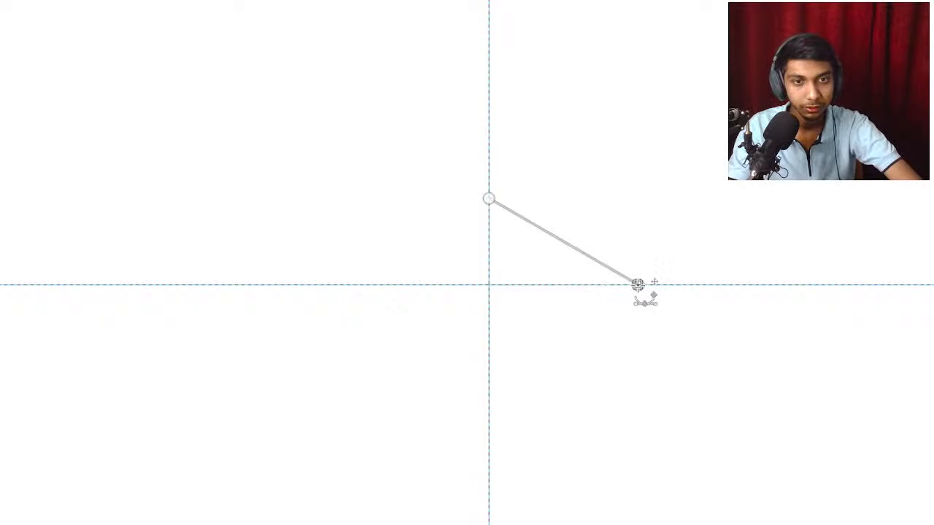
left_click(489, 458)
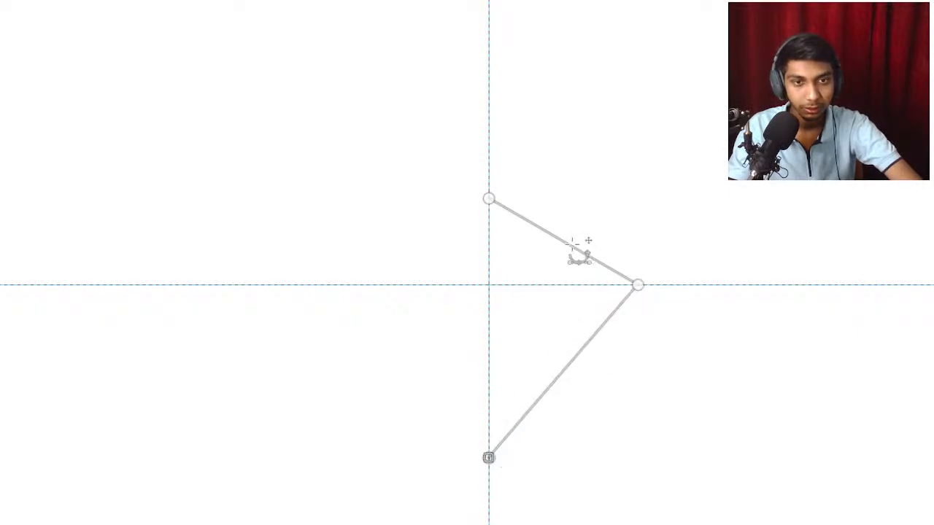
left_click_drag(567, 248, 618, 158)
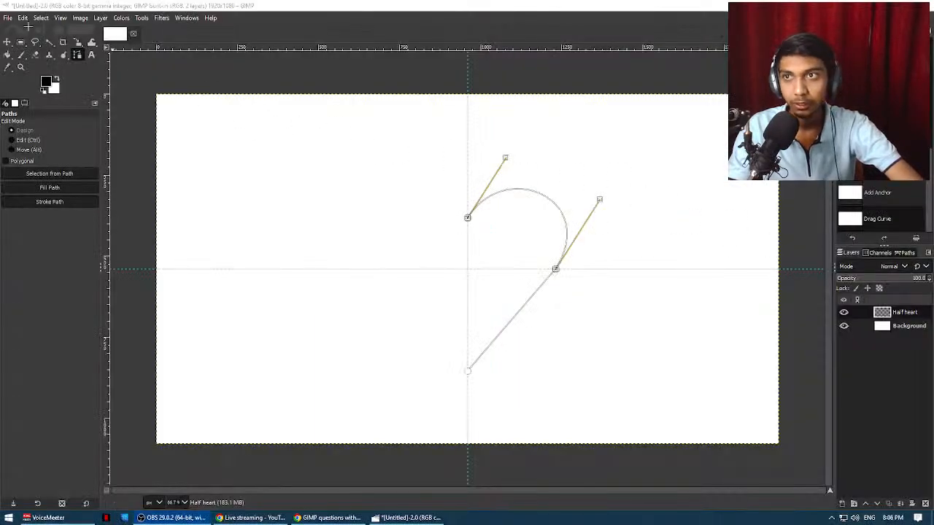
Open the Stroke Path settings for the half-heart path and accept black as the foreground color.
left_click(23, 17)
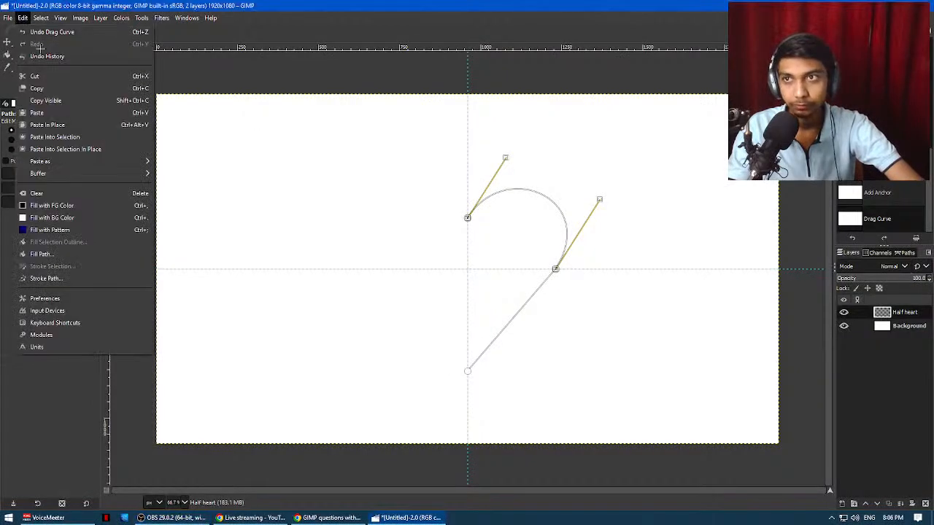
left_click(75, 278)
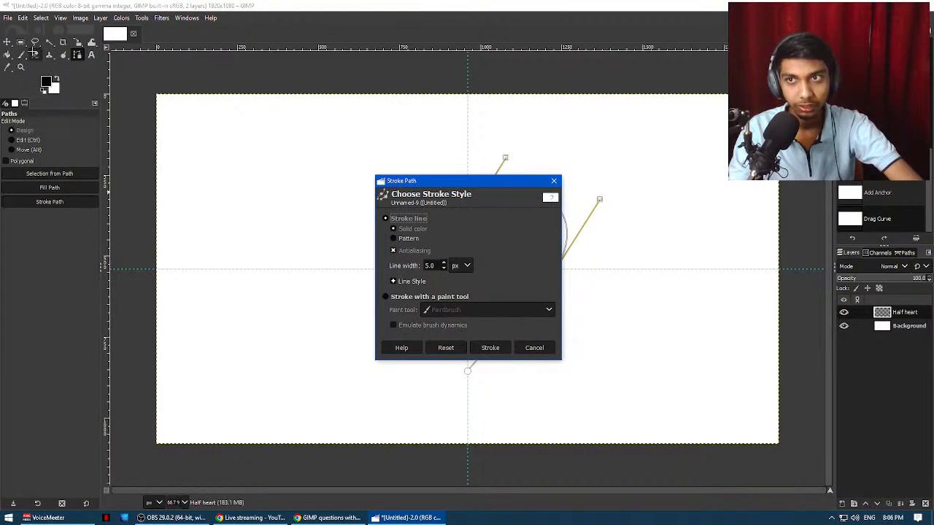
left_click(46, 81)
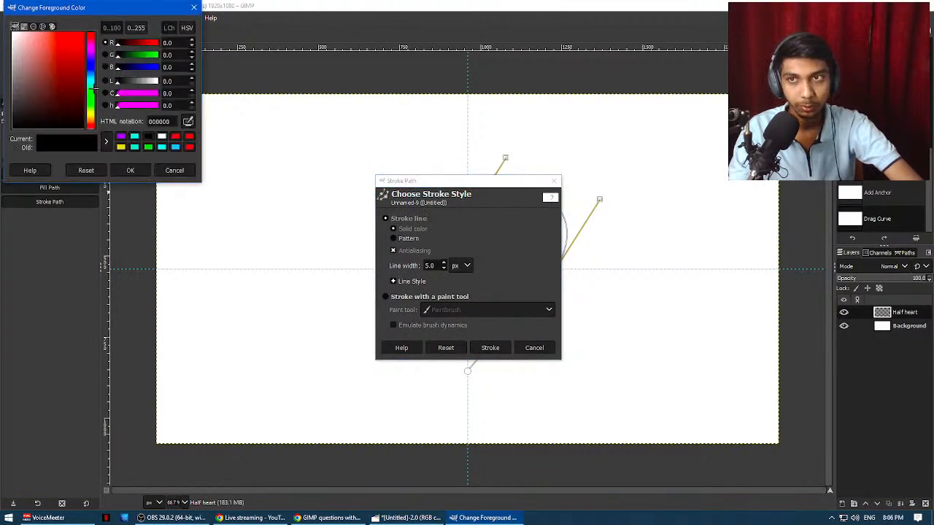
left_click(136, 169)
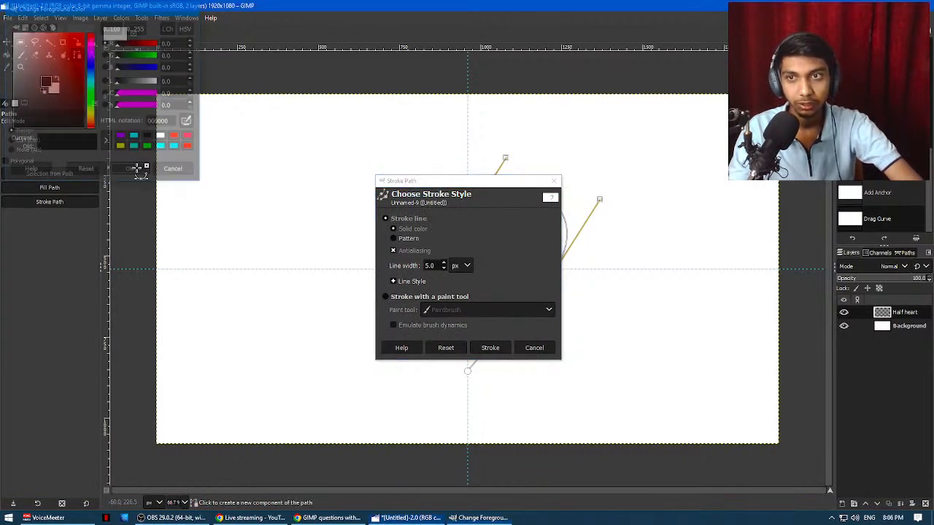
Switch to VoiceMeeter, toggle the mute of the first hardware input channel, and return to GIMP.
left_click(87, 518)
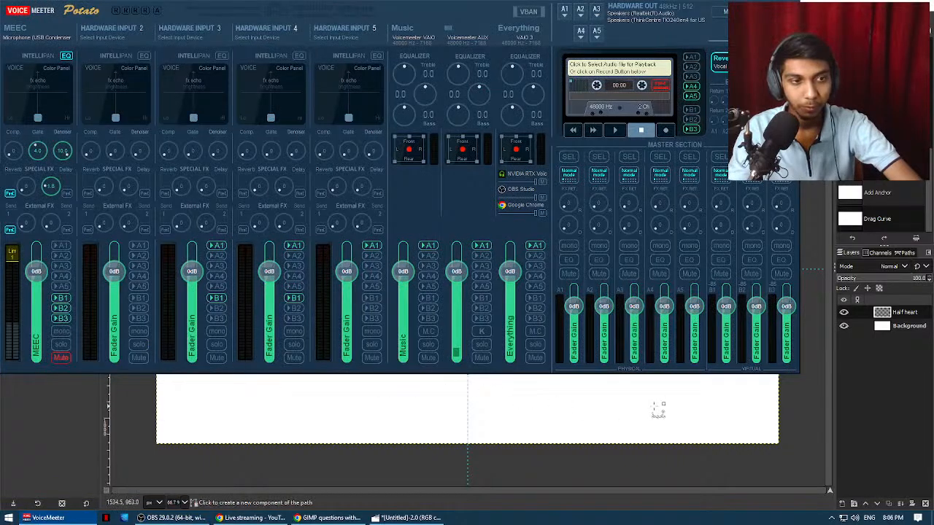
left_click(867, 412)
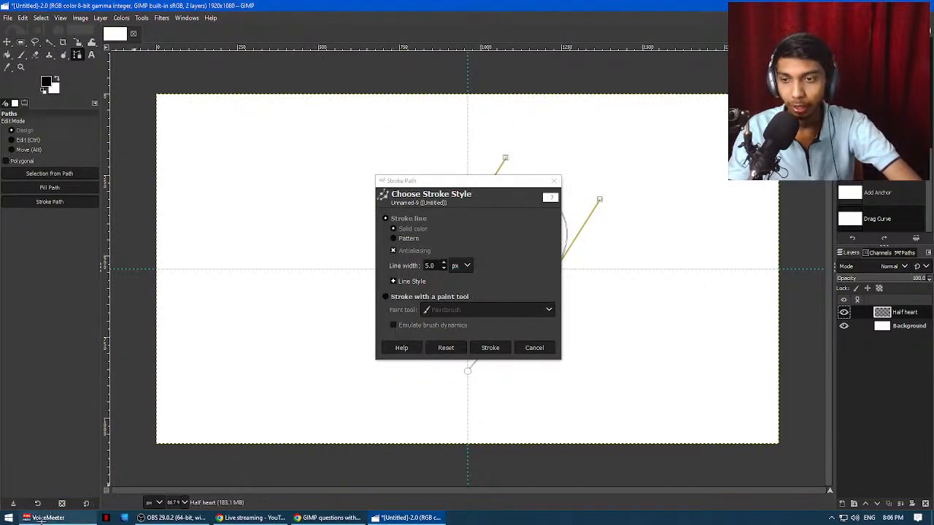
left_click(43, 518)
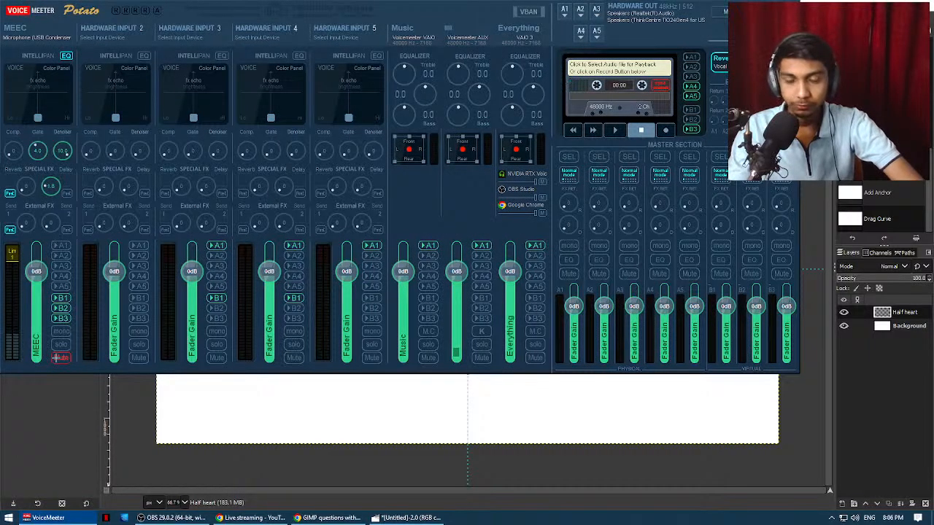
left_click(56, 358)
key("alt+Tab")
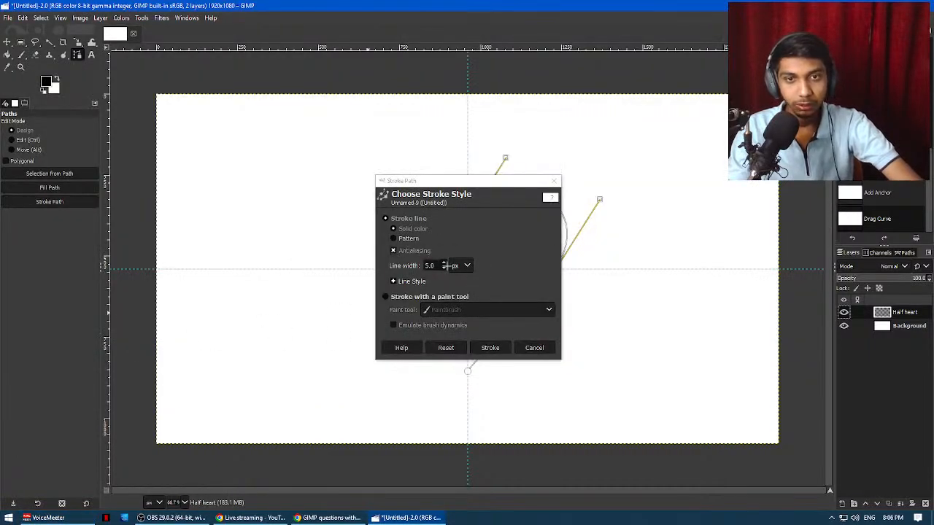
Set the solid line's width to 9 px and stroke the half-heart path on the Half heart layer.
left_click(445, 263)
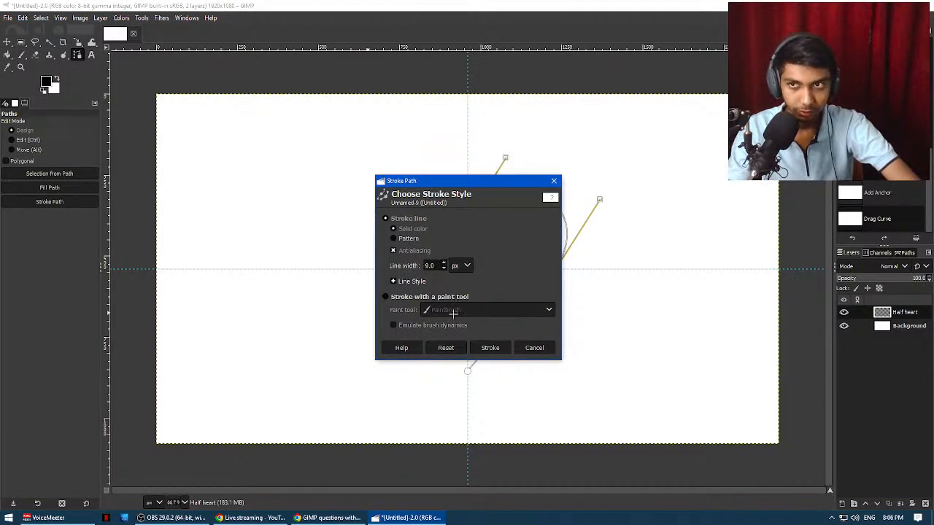
left_click(490, 347)
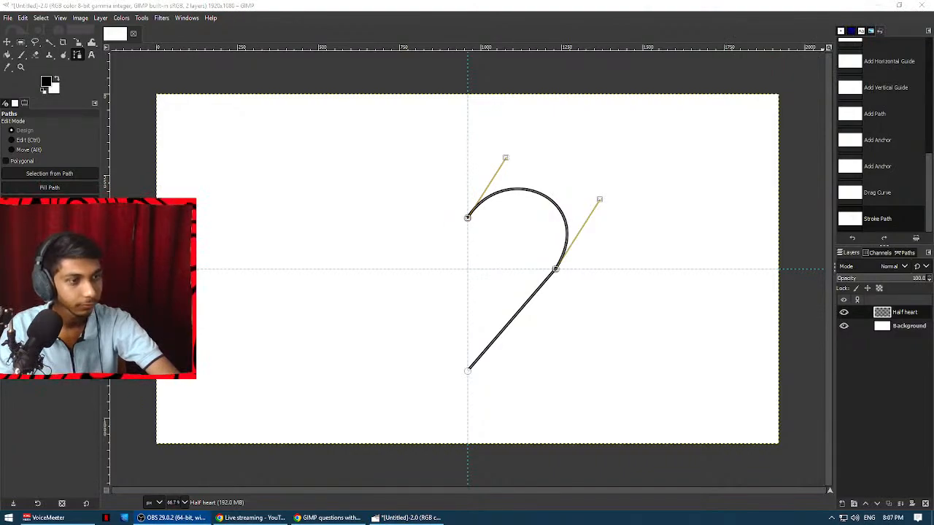
Duplicate the Half heart layer and activate the Flip tool for the copy.
right_click(912, 313)
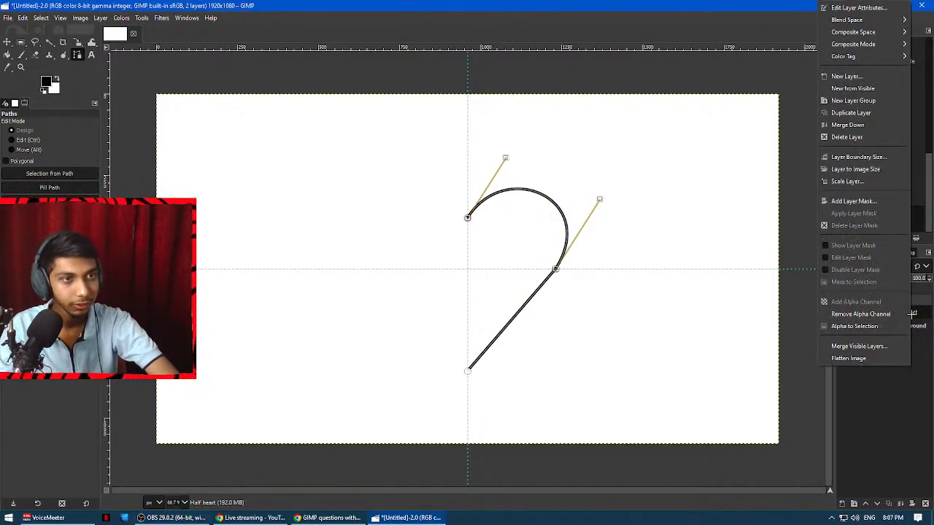
left_click(852, 113)
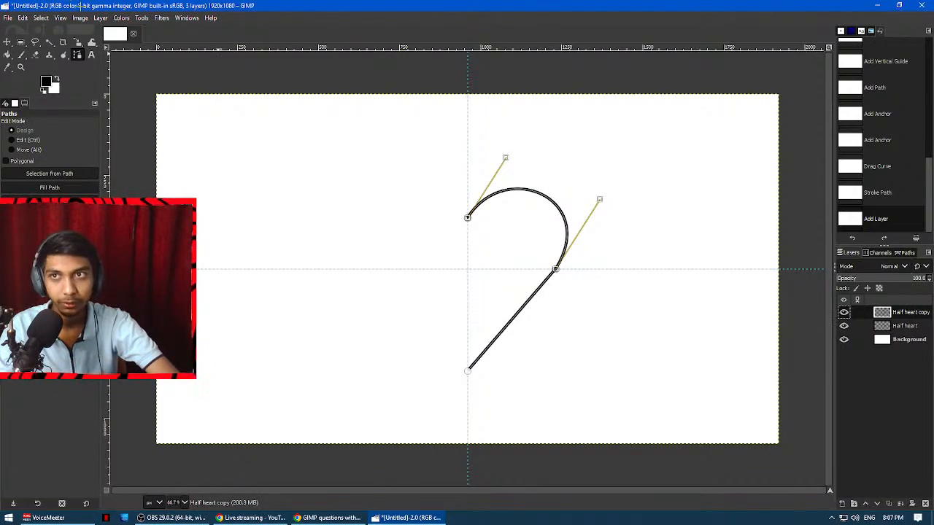
left_click(141, 18)
left_click(49, 518)
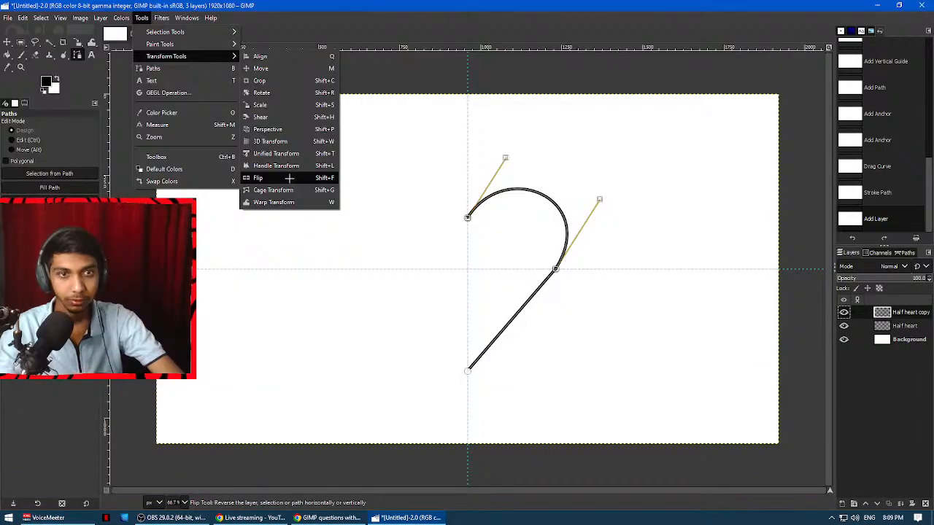
left_click(291, 179)
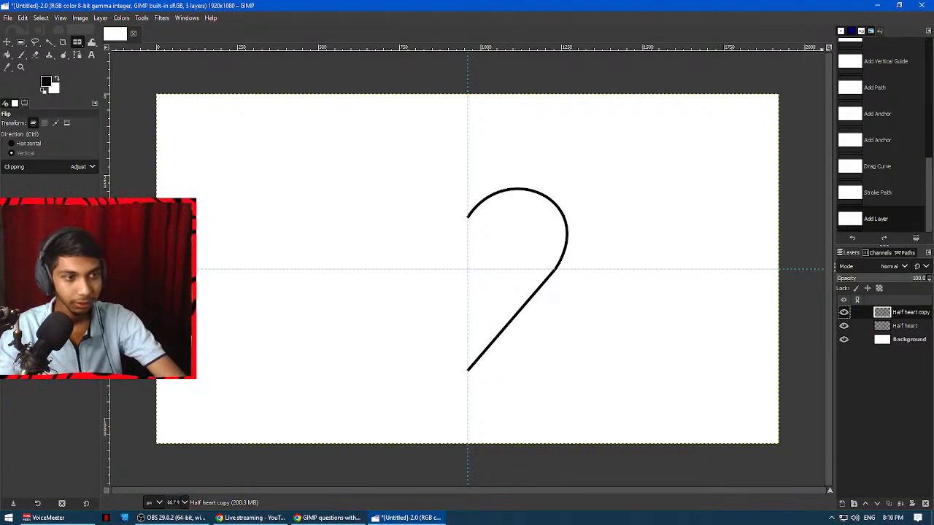
Try a vertical flip on the half-heart copy, undo it, and flip the copy horizontally to complete the heart outline.
left_click(565, 230)
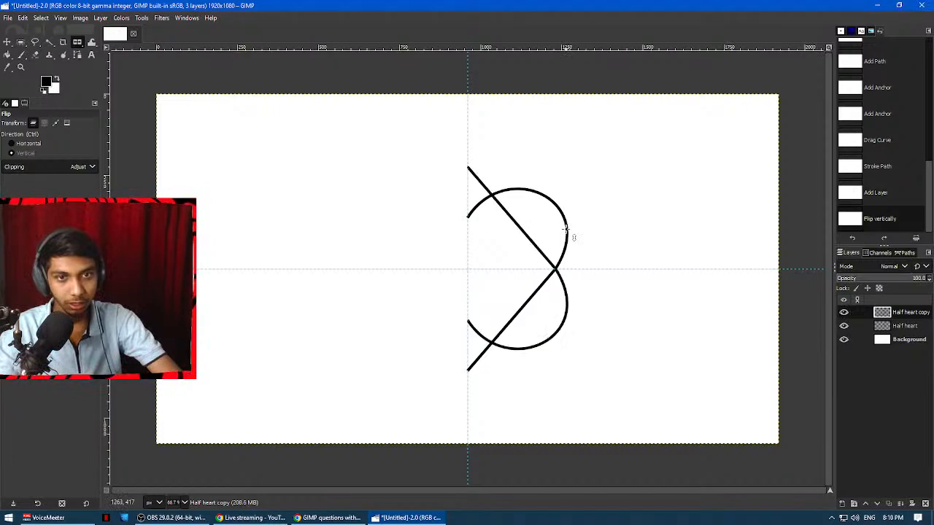
key("ctrl+z")
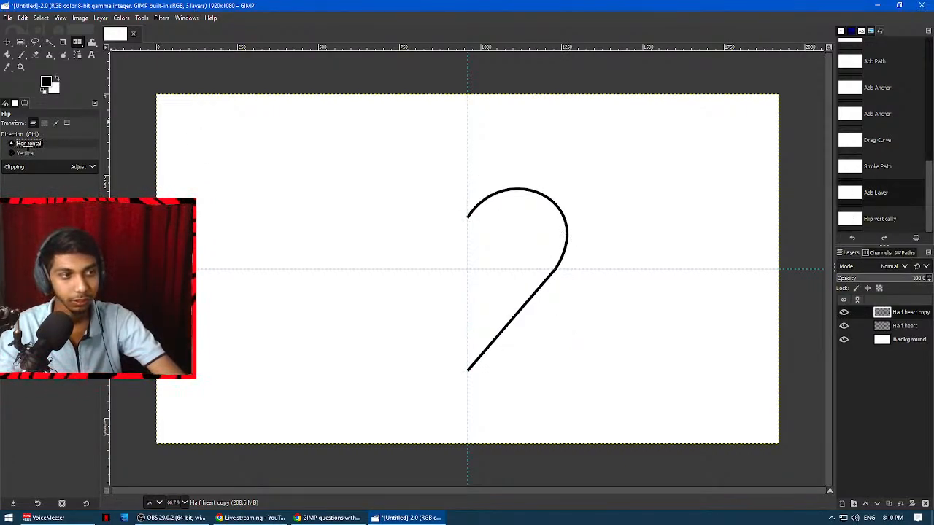
left_click(484, 213)
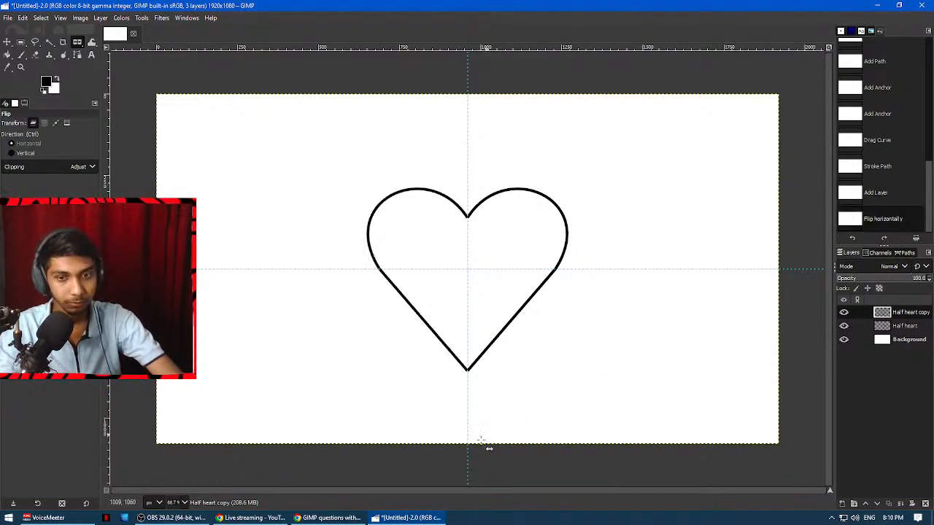
Switch to the GIMP questions document in Google Docs and review question 4 on the heart shape and question 5 on text formatting.
left_click(330, 518)
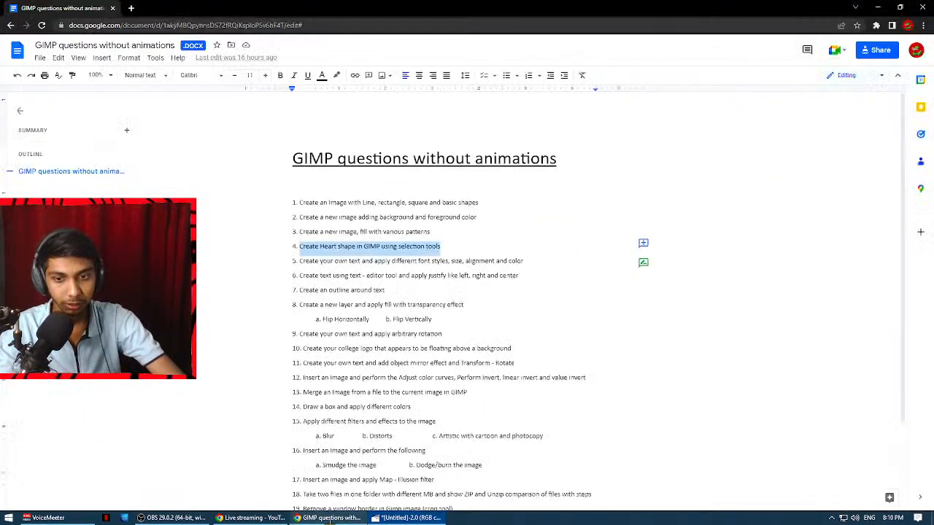
left_click(305, 247)
left_click_drag(299, 247, 461, 240)
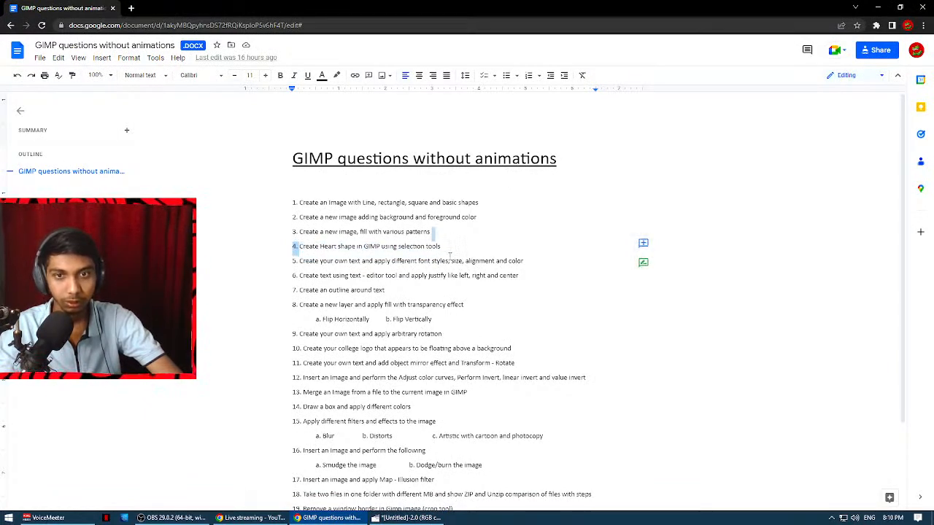
left_click(449, 256)
left_click_drag(300, 257, 512, 260)
left_click(515, 261)
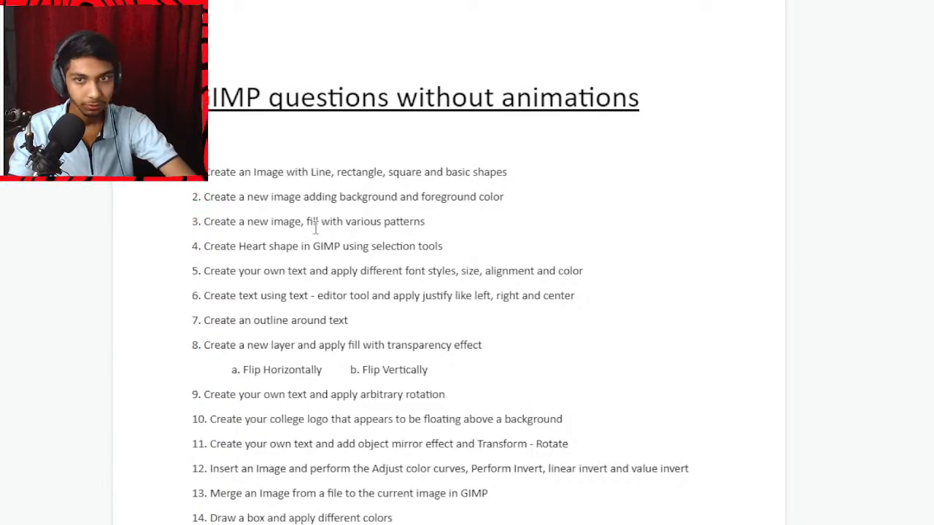
left_click_drag(194, 270, 586, 271)
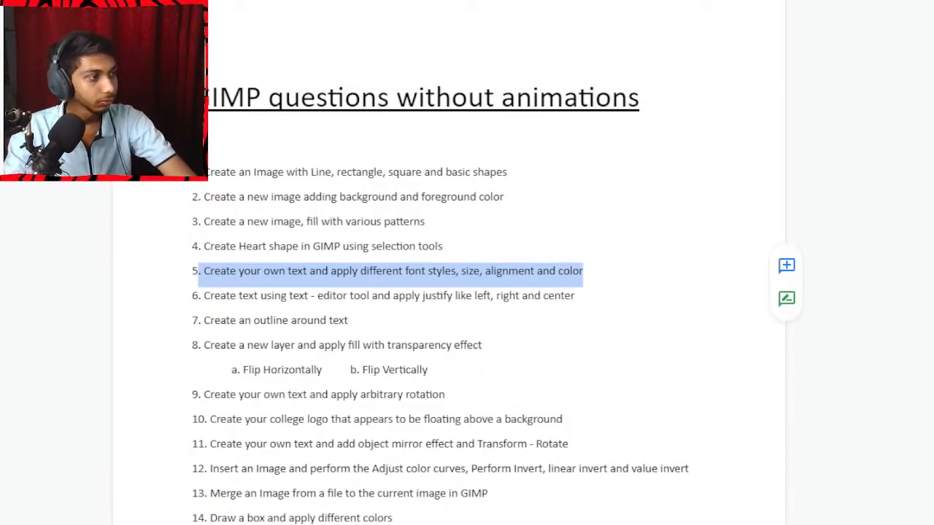
Switch back to GIMP and delete the Half heart and Half heart copy layers.
left_click(385, 518)
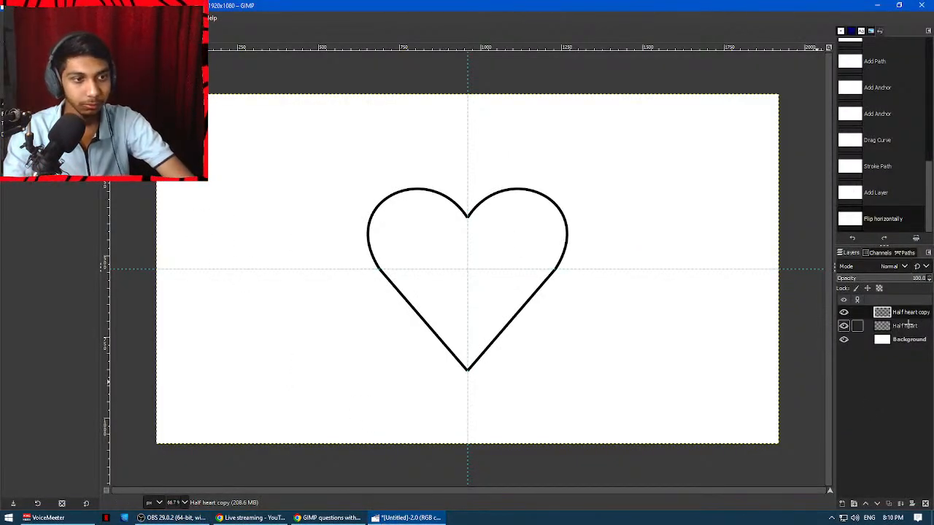
left_click(912, 324)
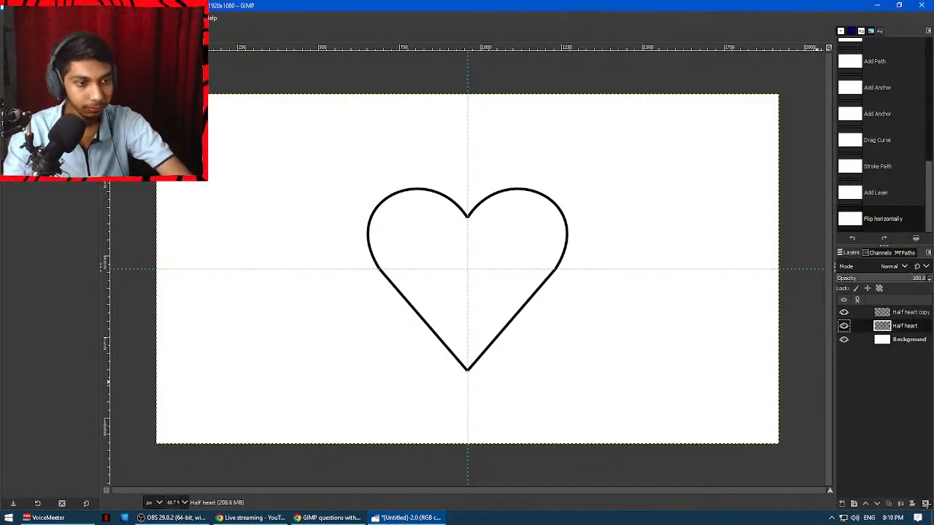
left_click(925, 503)
left_click(856, 314)
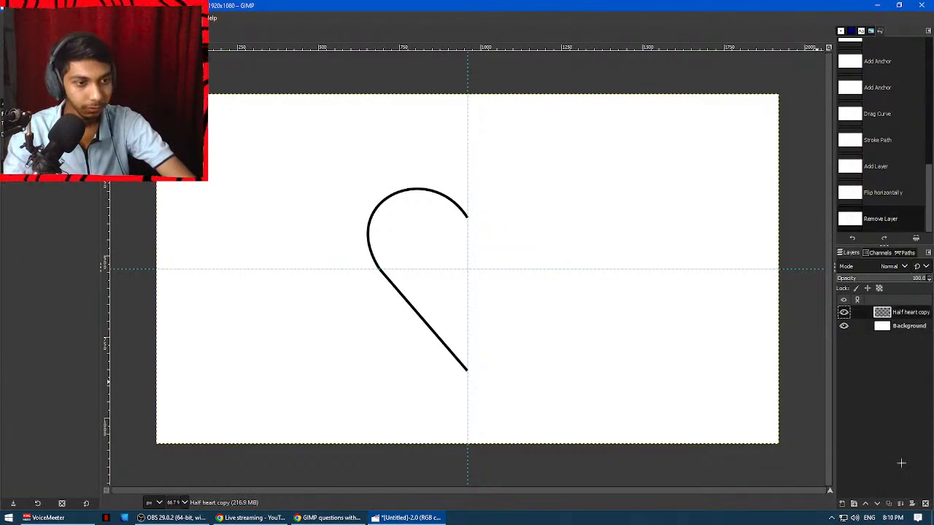
left_click(926, 504)
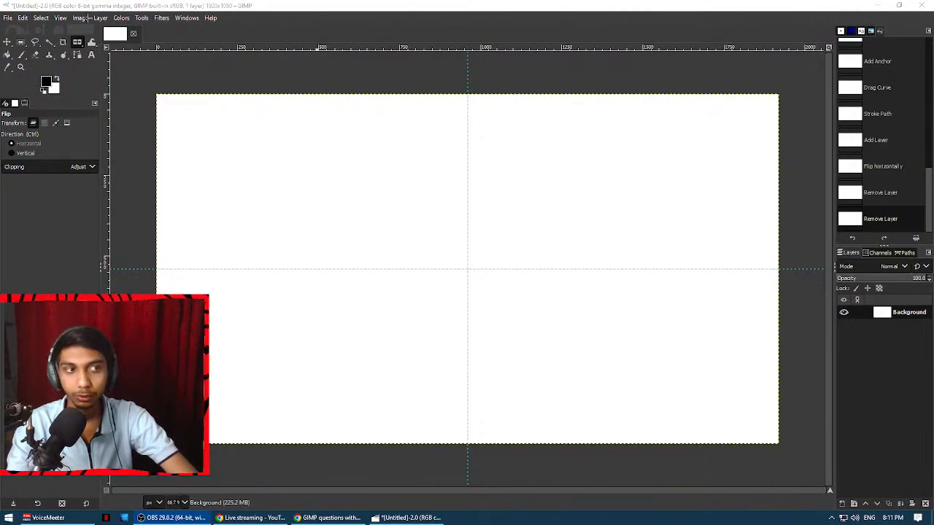
Remove all guides from the image.
left_click(82, 18)
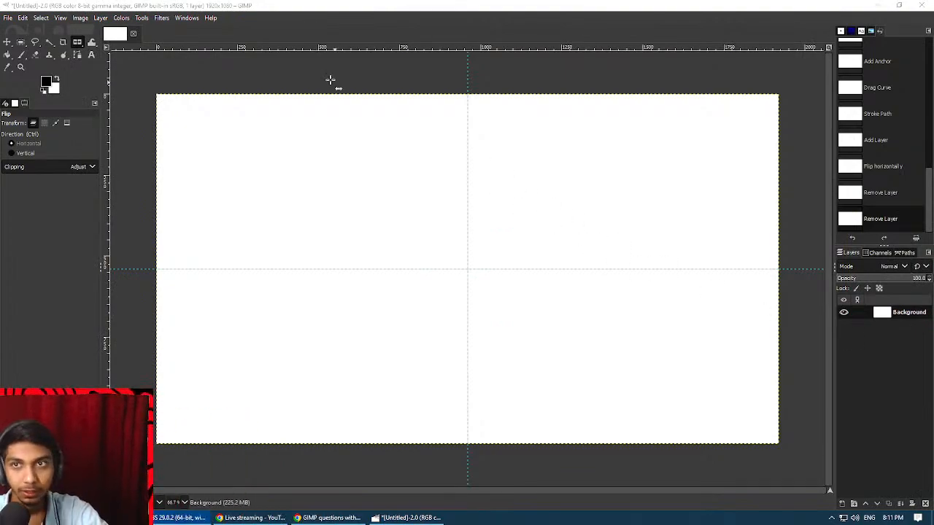
left_click(81, 18)
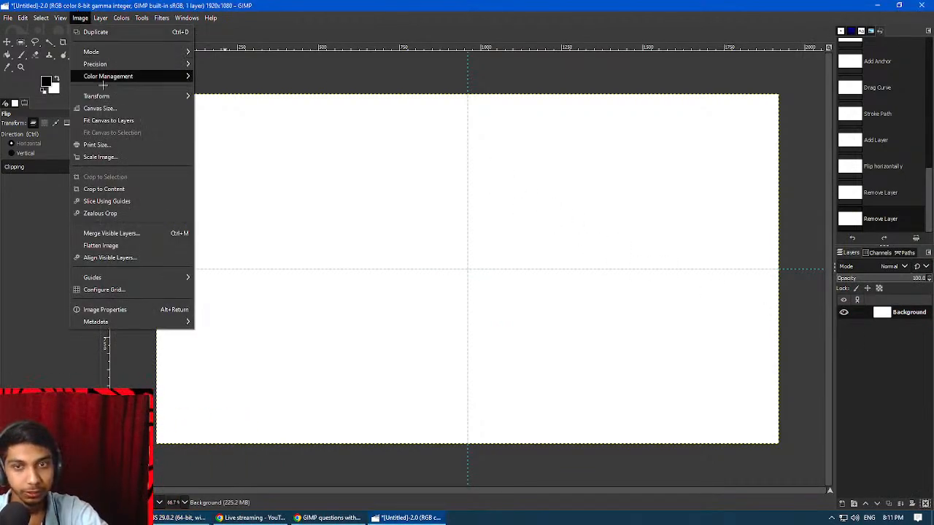
mouse_move(133, 277)
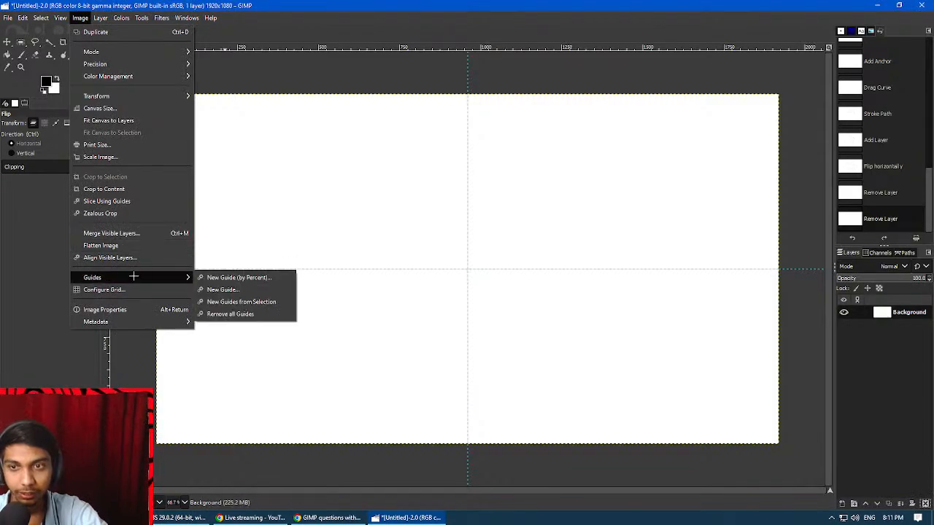
left_click(246, 313)
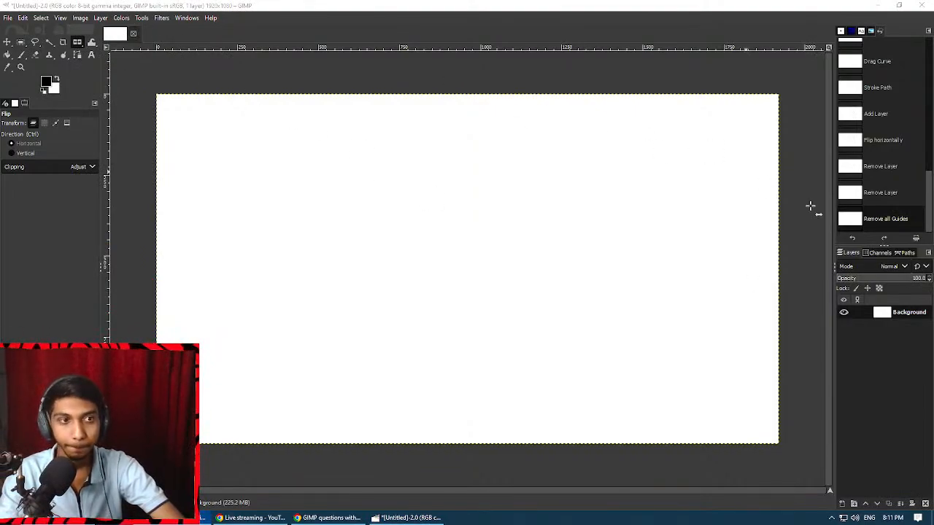
Recheck the text formatting requirements of question 5 in the Google Docs document and return to GIMP.
left_click(407, 518)
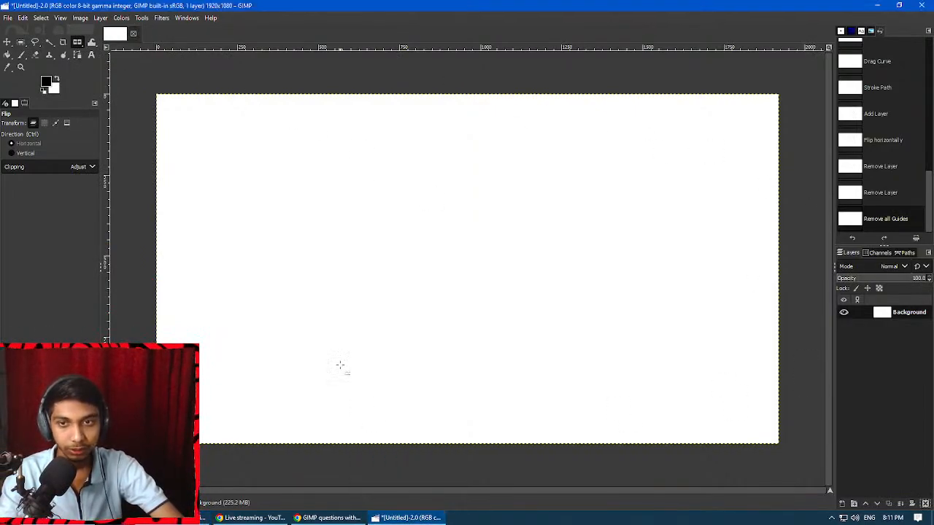
left_click(332, 518)
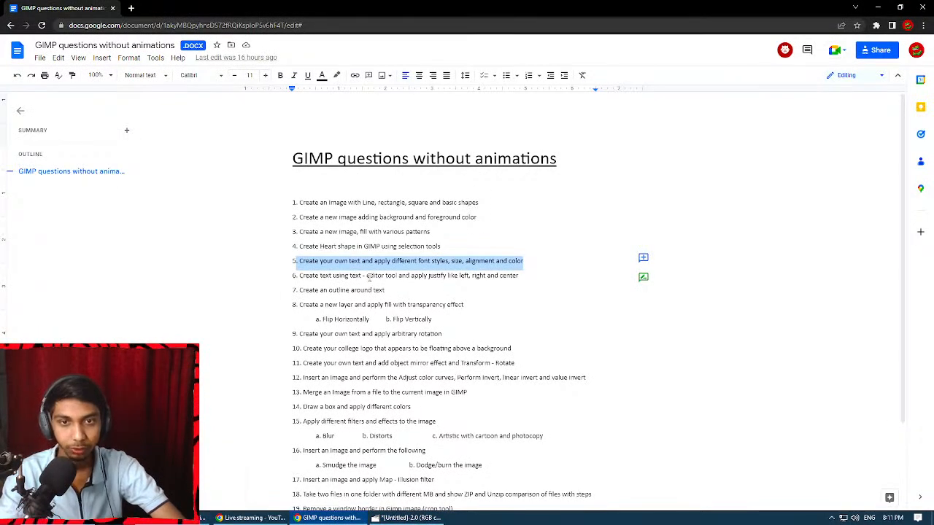
key("alt+Tab")
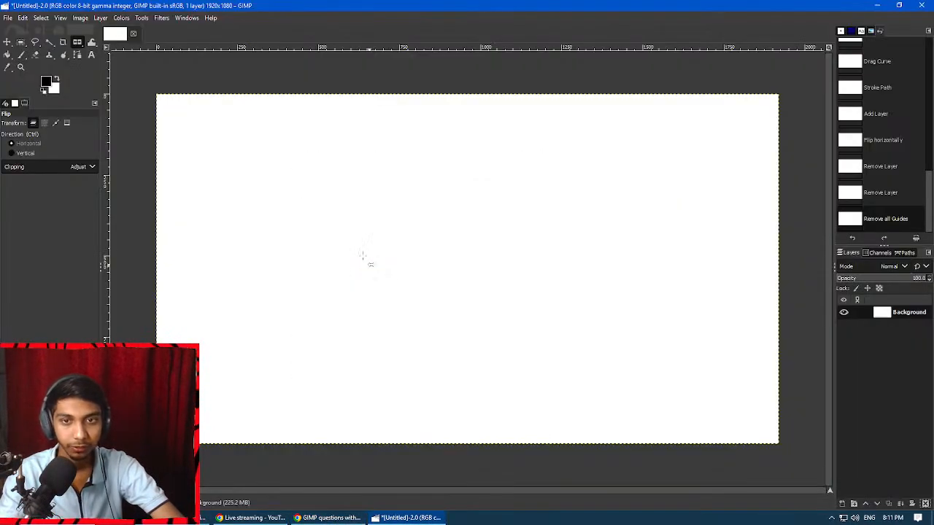
Create a large text box across the middle of the blank canvas with the Text tool.
left_click(141, 17)
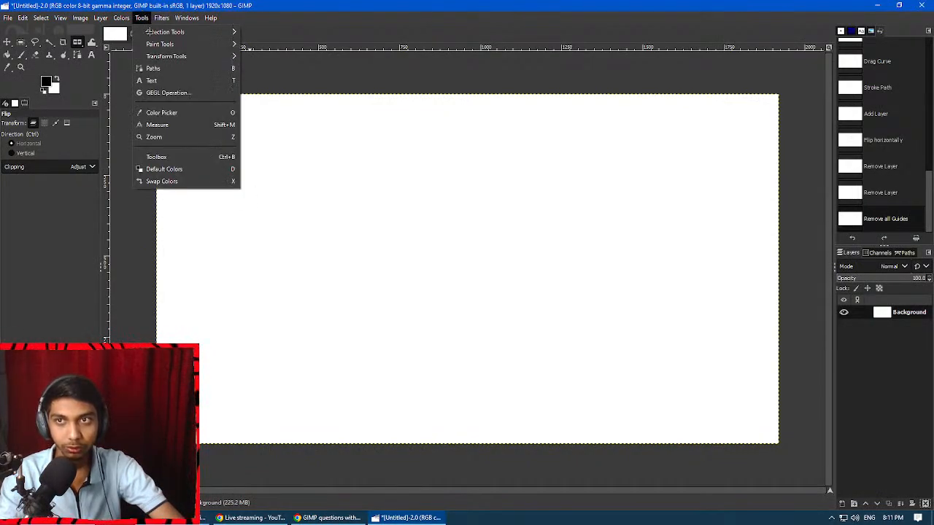
left_click(167, 80)
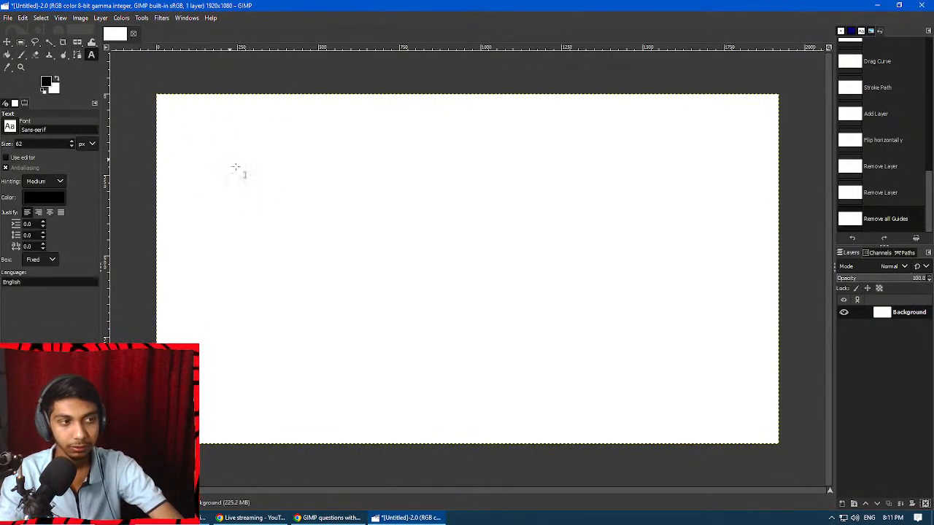
left_click_drag(240, 145, 685, 360)
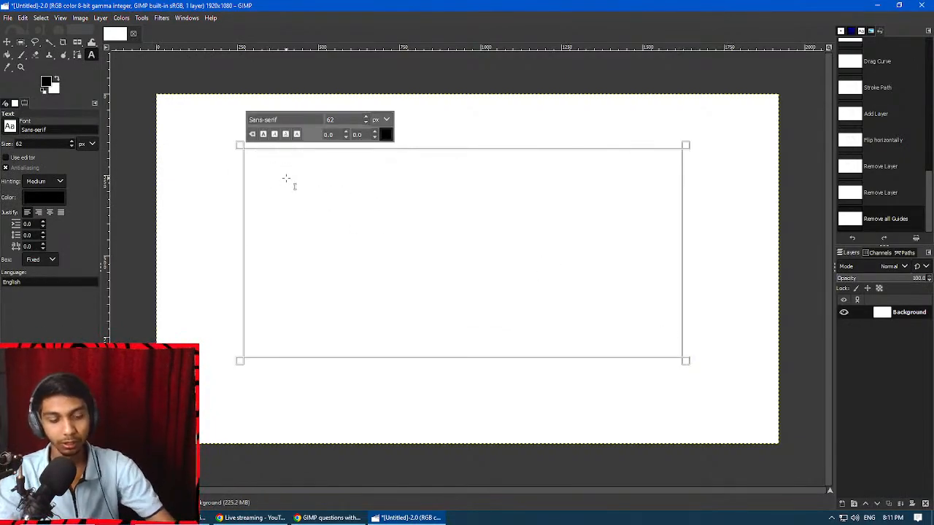
Enter the text "CrokoDam" in the text box.
type("Croko")
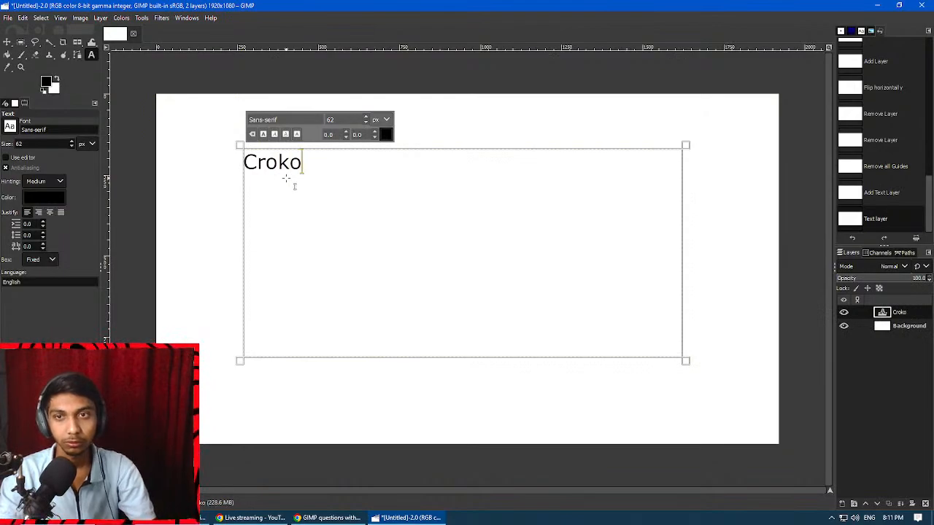
type("Dam")
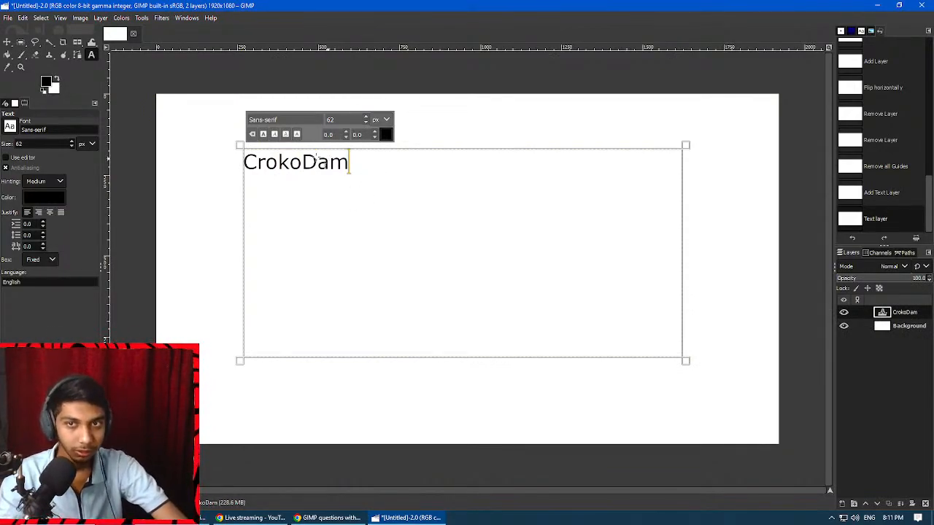
Select the whole CrokoDam text and change its font to Arial.
left_click_drag(354, 167, 246, 163)
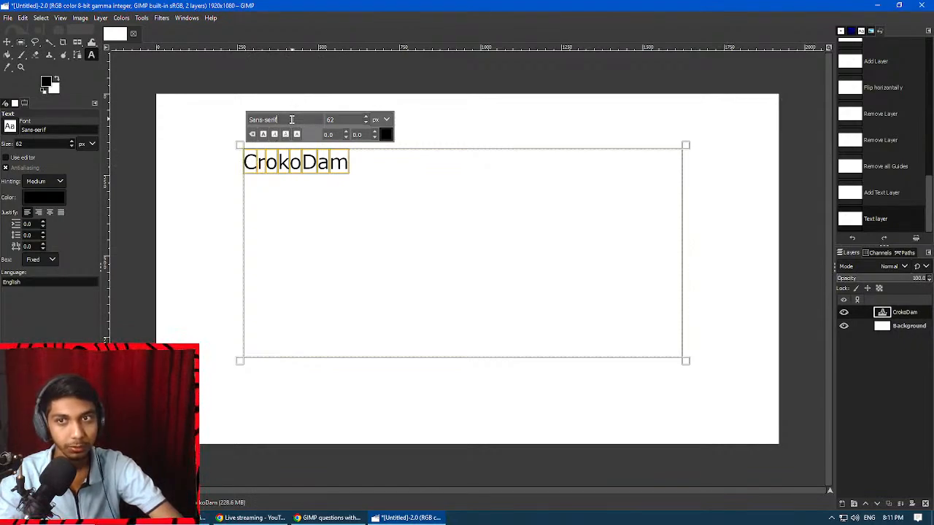
key("BackSpace")
key("BackSpace")
key("BackSpace")
key("BackSpace")
key("BackSpace")
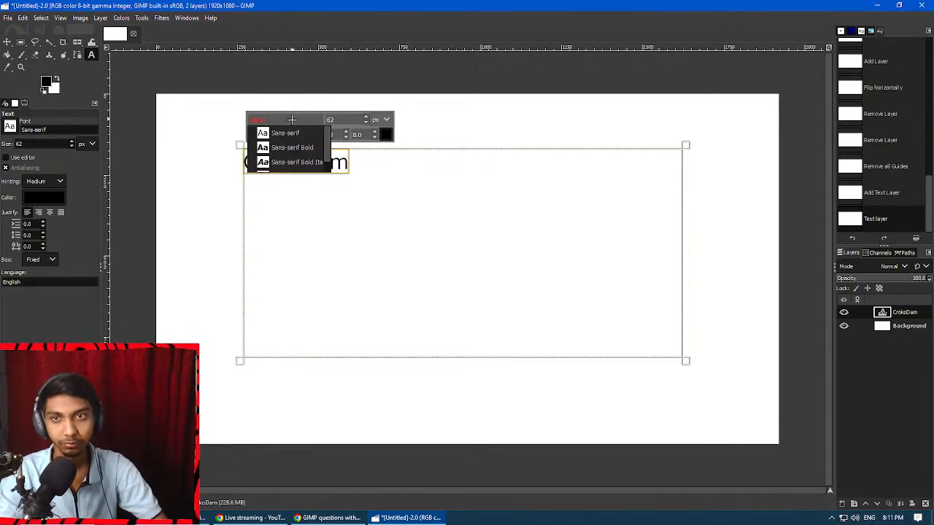
key("BackSpace")
key("BackSpace")
key("BackSpace")
key("BackSpace")
key("BackSpace")
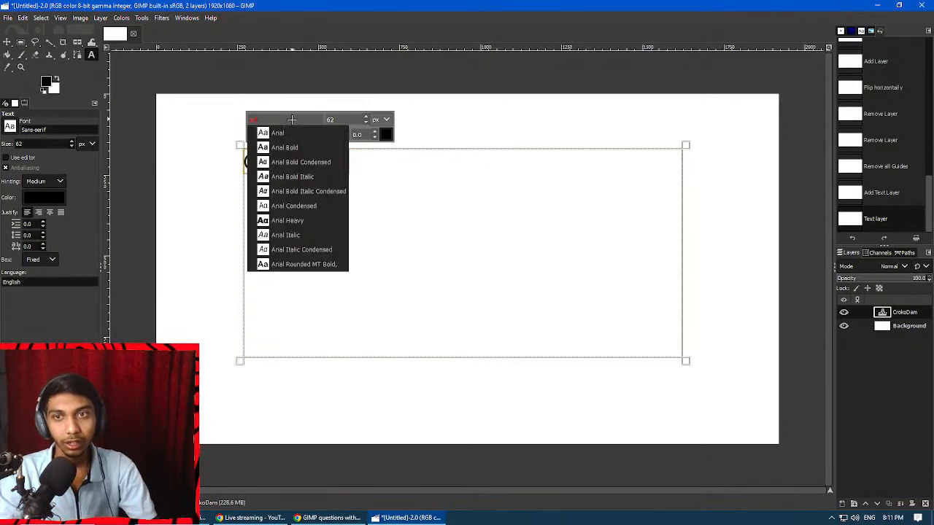
left_click(289, 133)
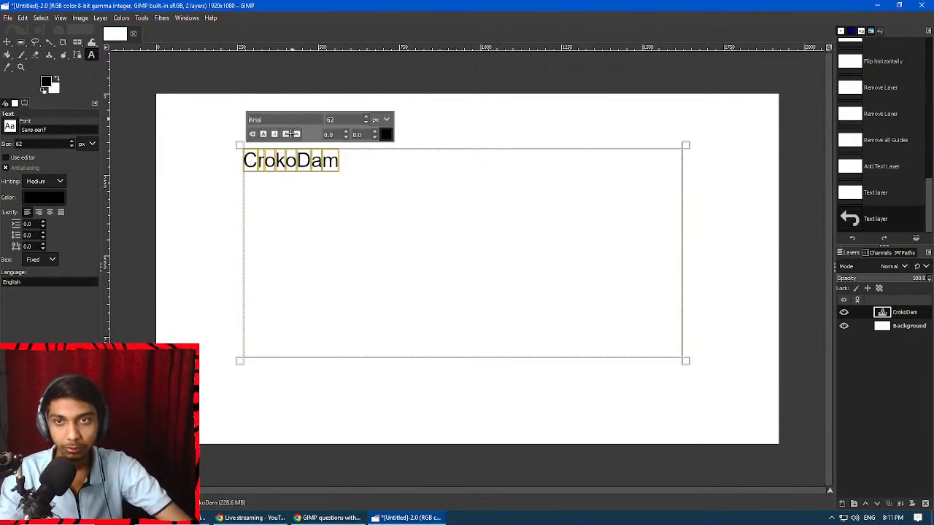
key("Right")
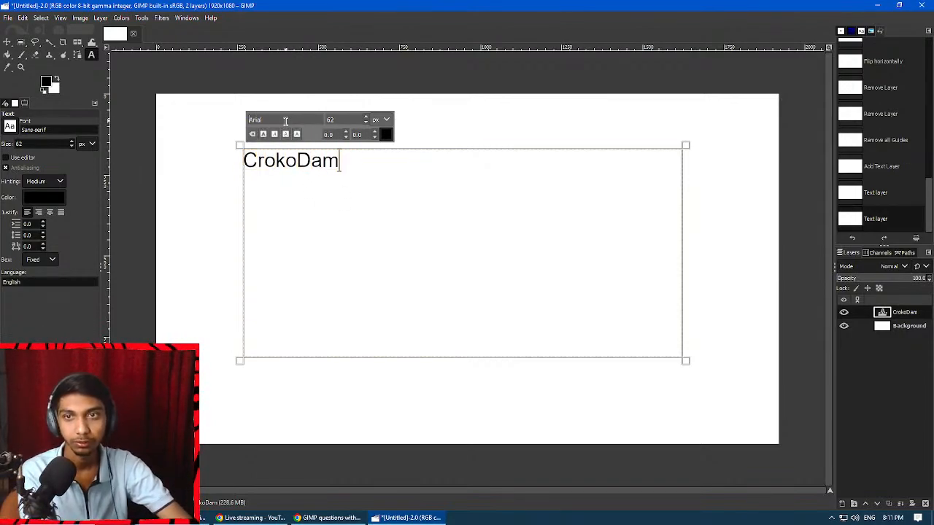
Select all of the text and choose Segoe Print Bold as the Text tool's font.
key("ctrl+a")
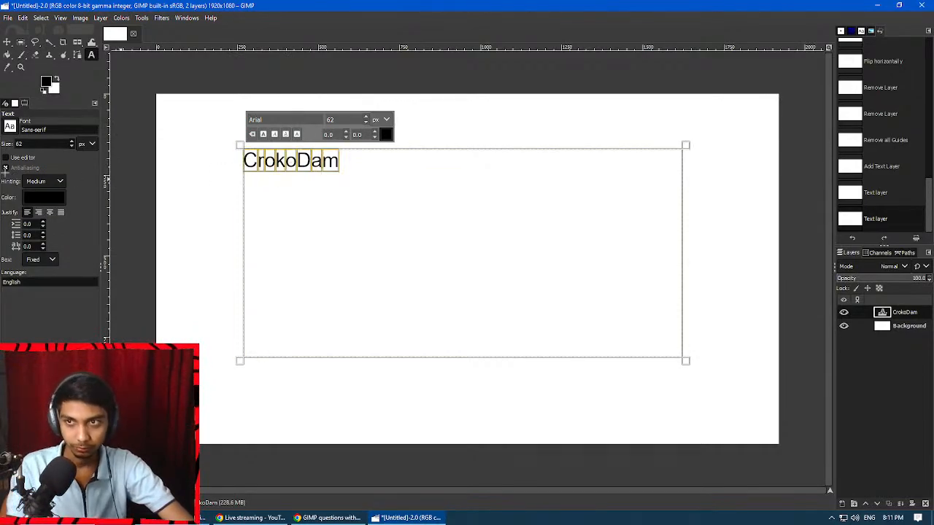
left_click(10, 126)
left_click(10, 126)
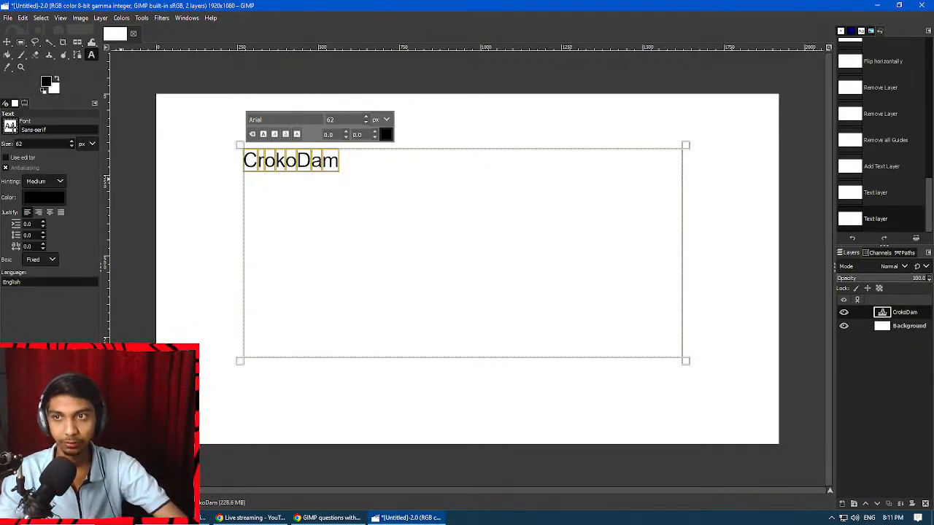
left_click(10, 126)
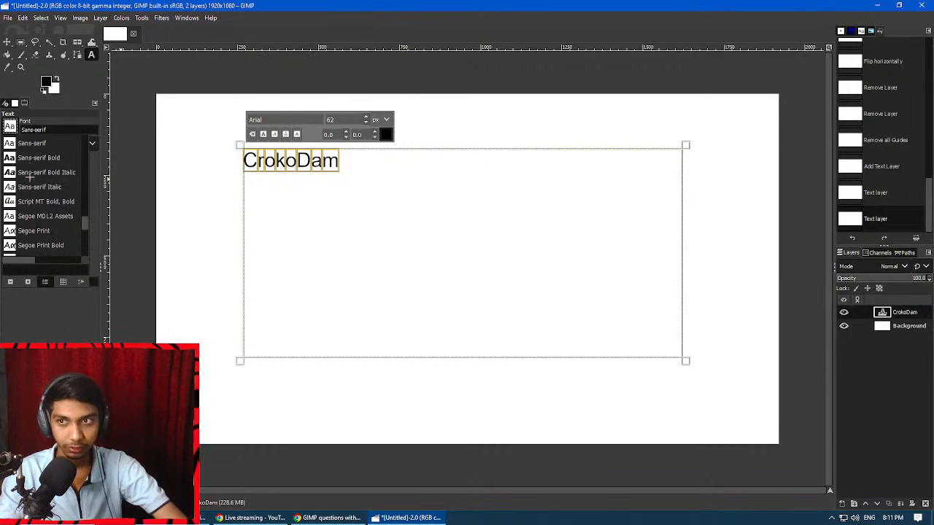
scroll(29, 177, "down", 2)
left_click(40, 207)
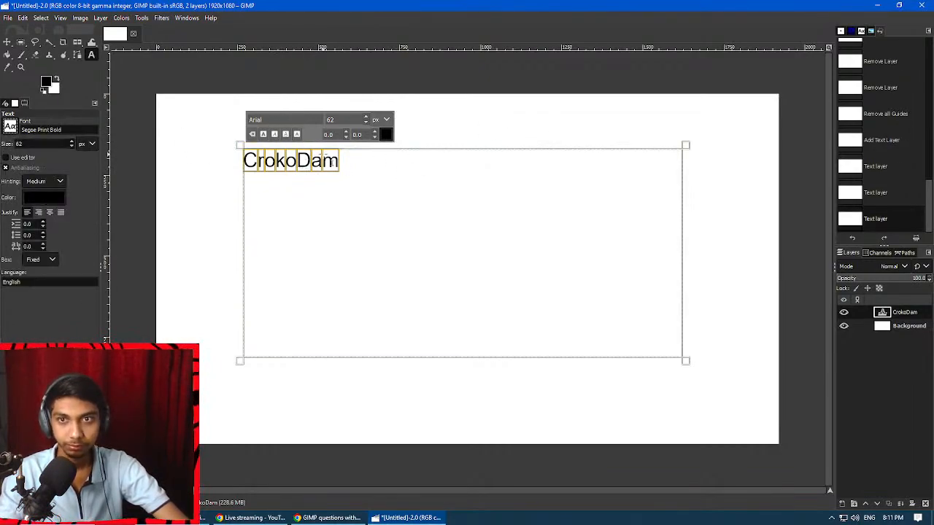
Apply the Segoe Print Bold font directly to the selected CrokoDam text on the canvas.
left_click(296, 160)
left_click_drag(350, 173, 232, 165)
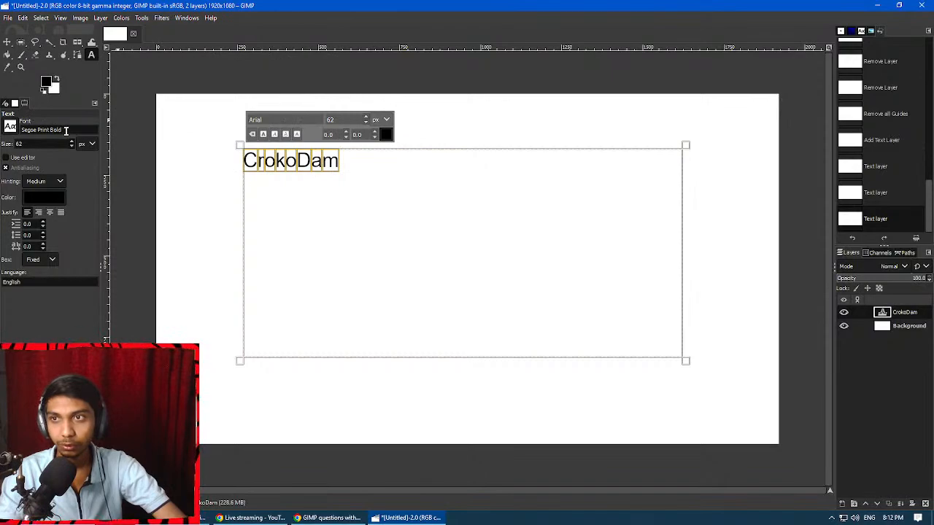
left_click_drag(66, 131, 24, 128)
key("ctrl+c")
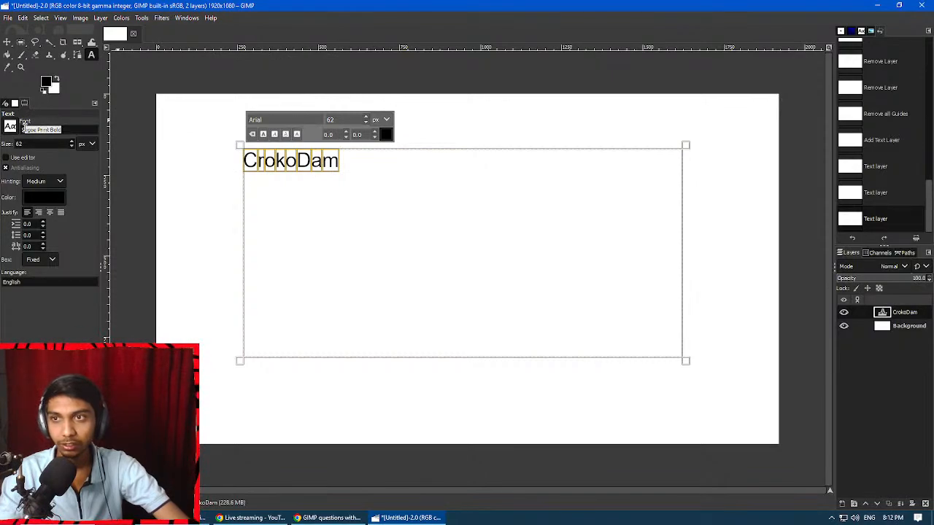
double_click(270, 120)
key("ctrl+v")
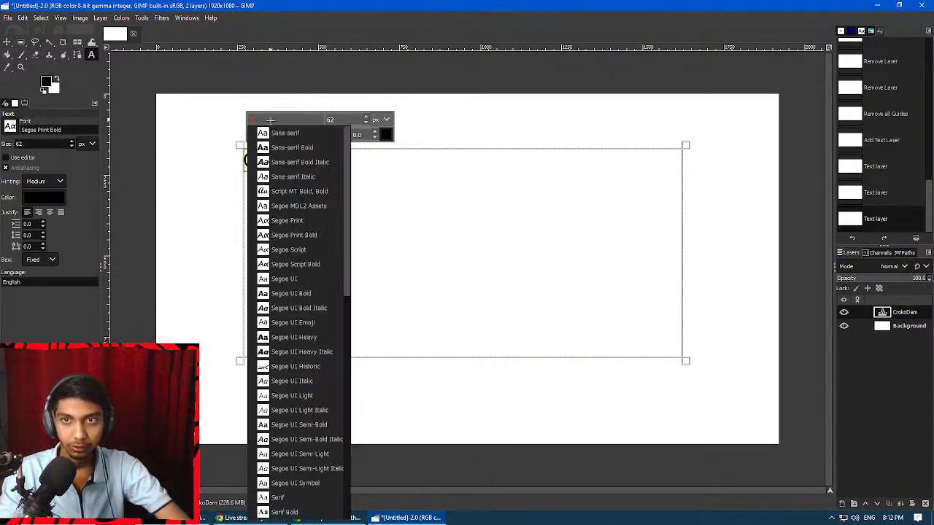
left_click(304, 145)
left_click(319, 168)
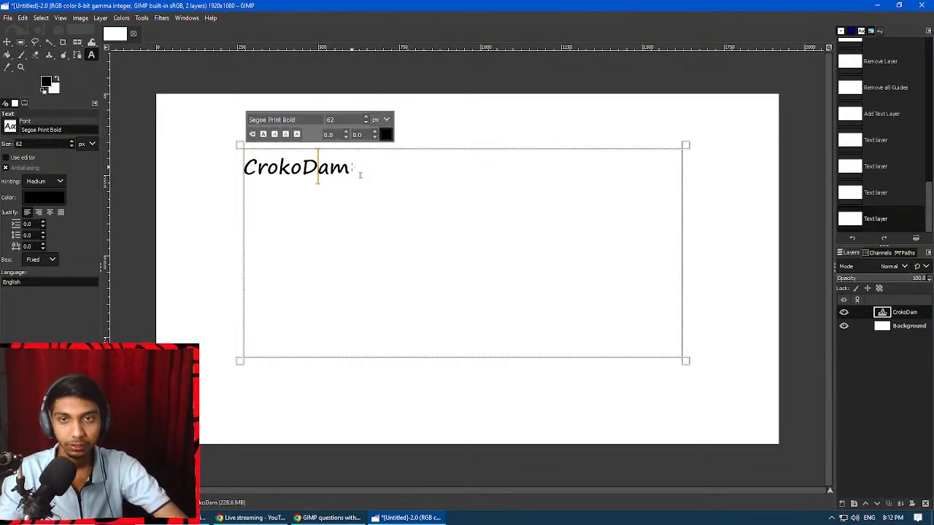
Select the CrokoDam text and increase its size to 170 px.
double_click(360, 175)
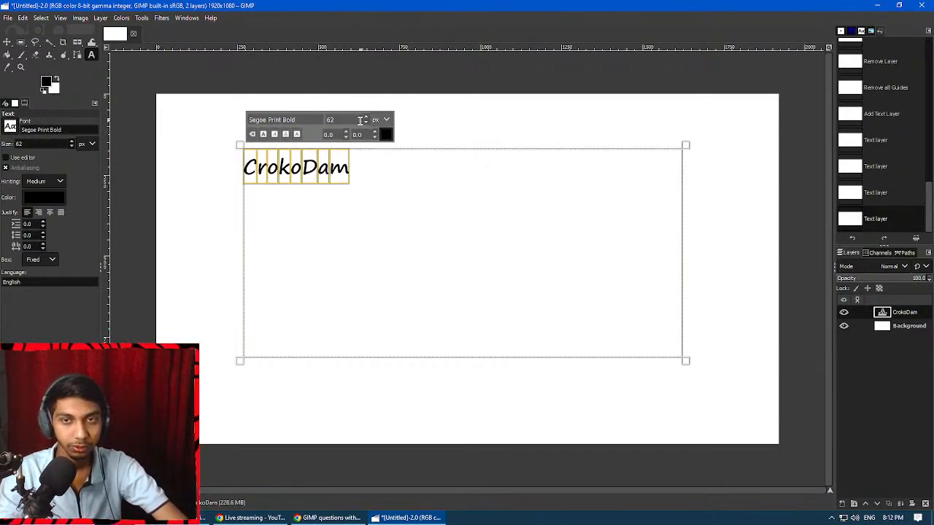
left_click_drag(346, 119, 318, 119)
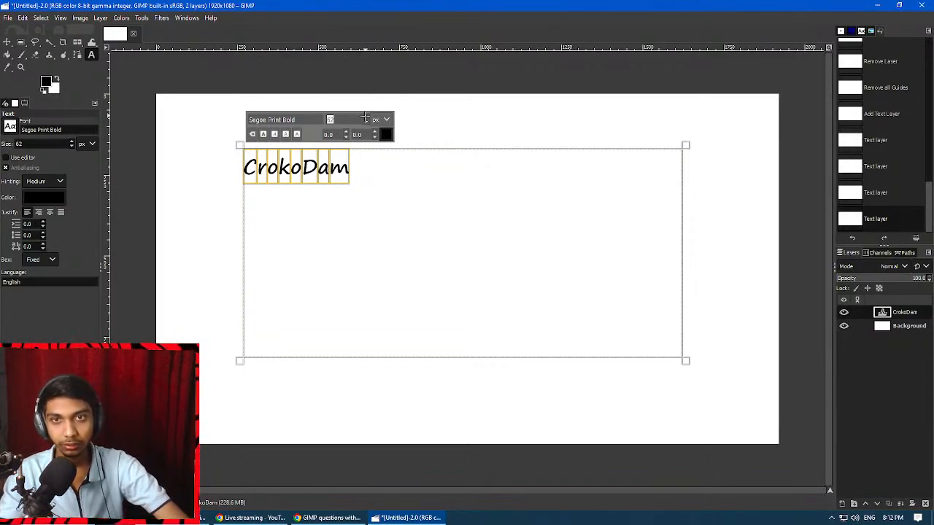
scroll(365, 119, "up", 20)
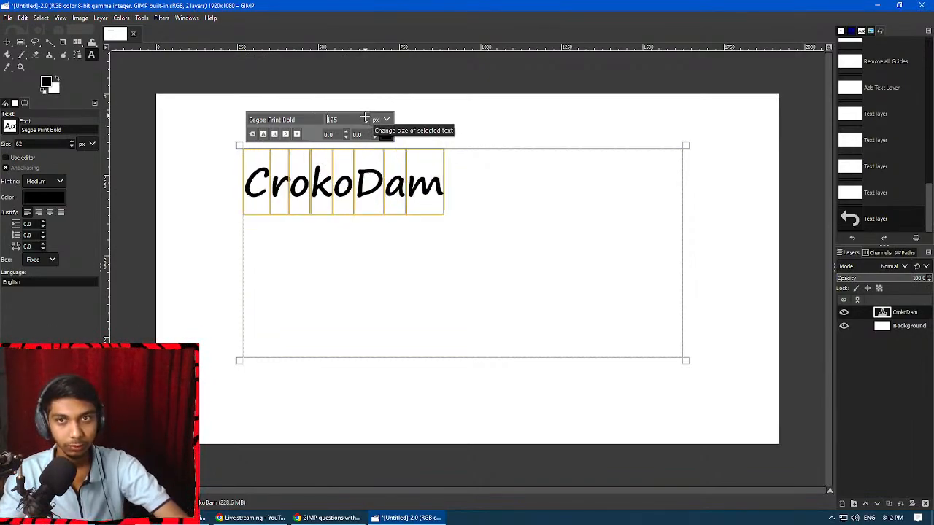
scroll(365, 118, "up", 12)
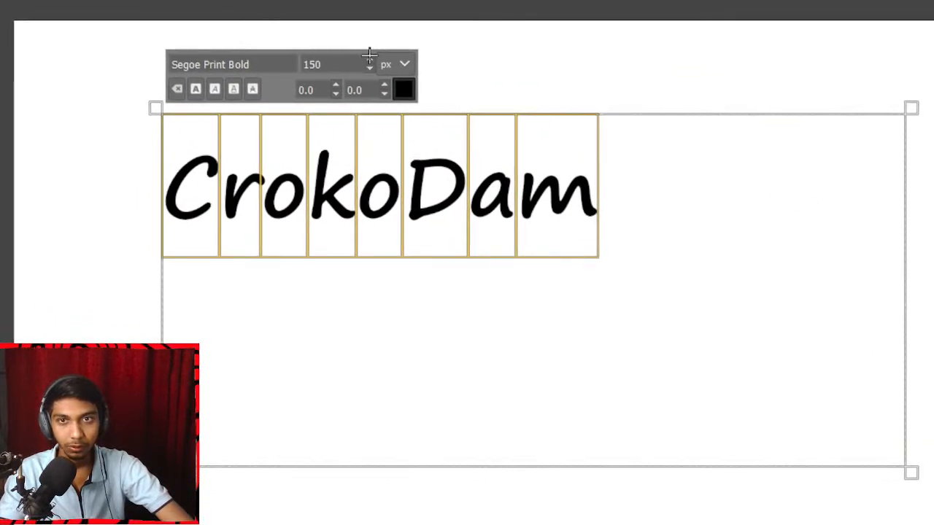
scroll(360, 55, "up", 8)
scroll(370, 58, "up", 14)
scroll(367, 62, "down", 2)
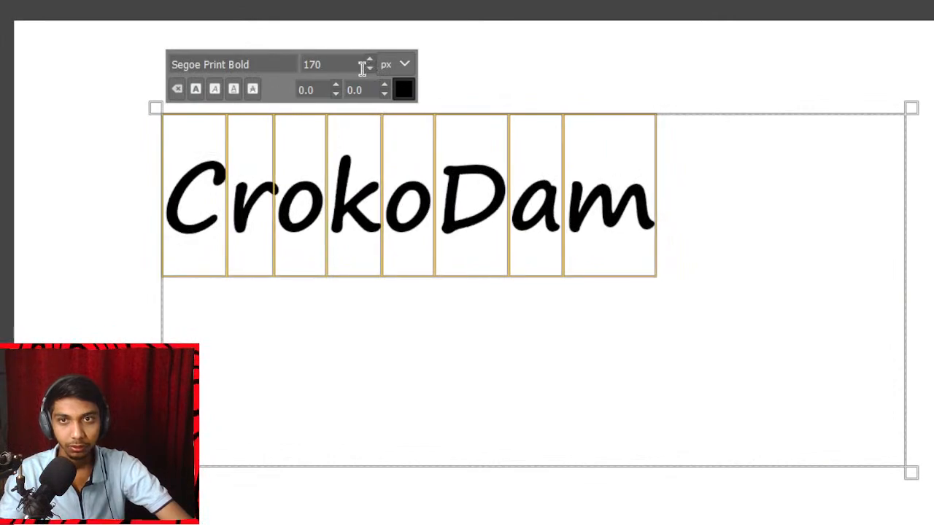
Try italic, underline and strikethrough on the selected text, switching each style off again.
left_click(214, 88)
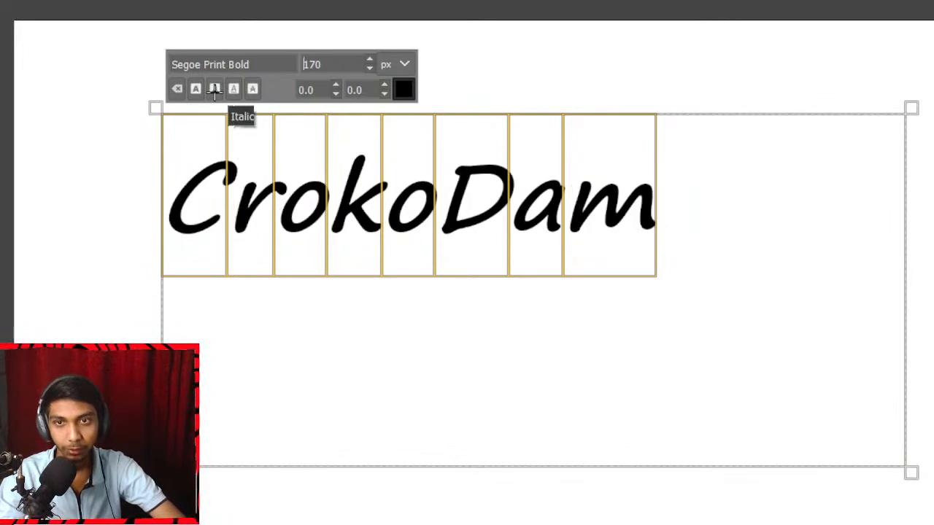
left_click(214, 88)
left_click(234, 88)
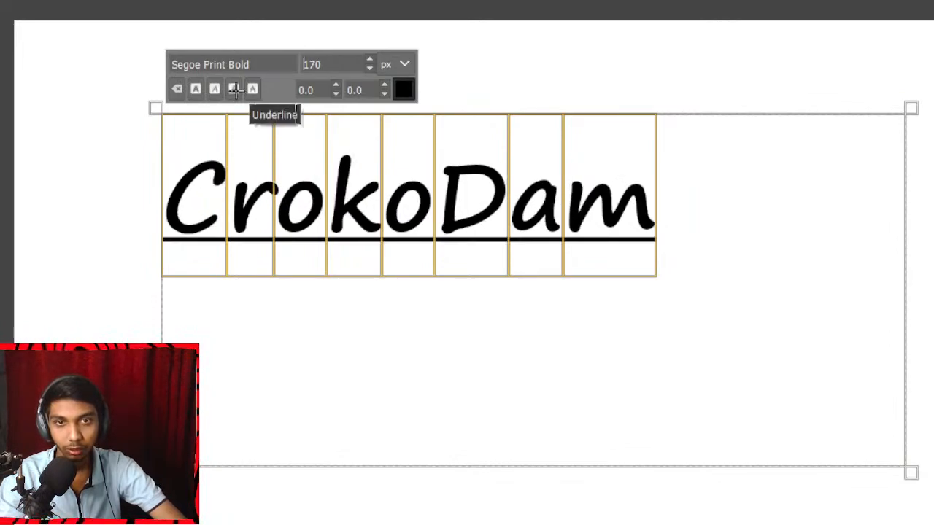
left_click(234, 88)
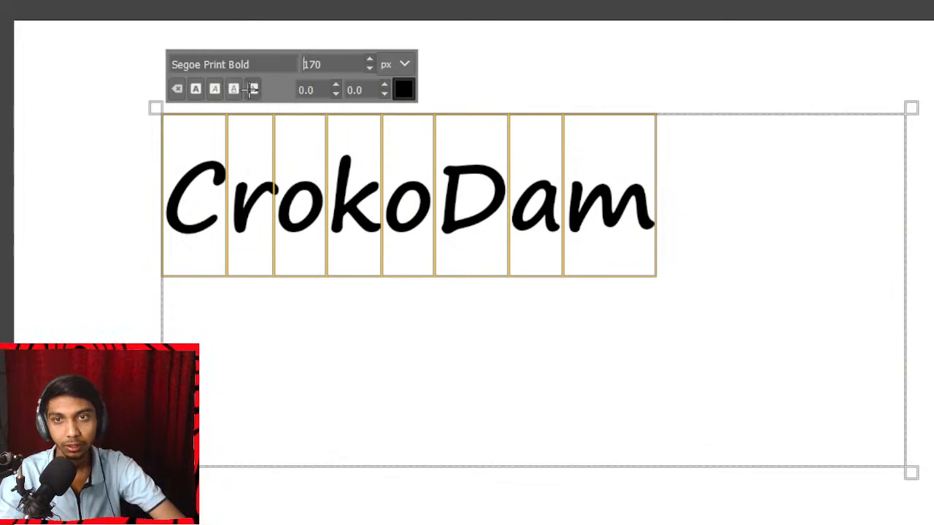
left_click(252, 89)
left_click(251, 88)
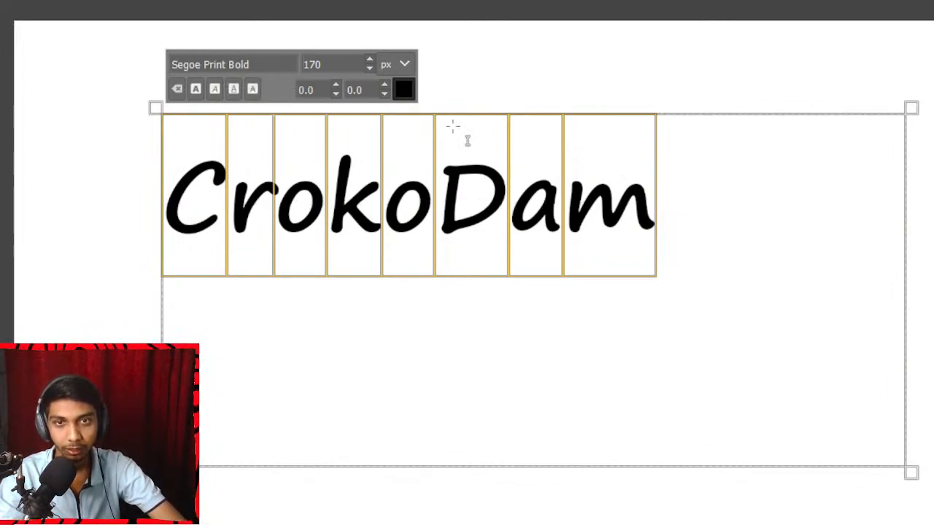
Change the color of the selected CrokoDam text to bright red.
left_click(404, 88)
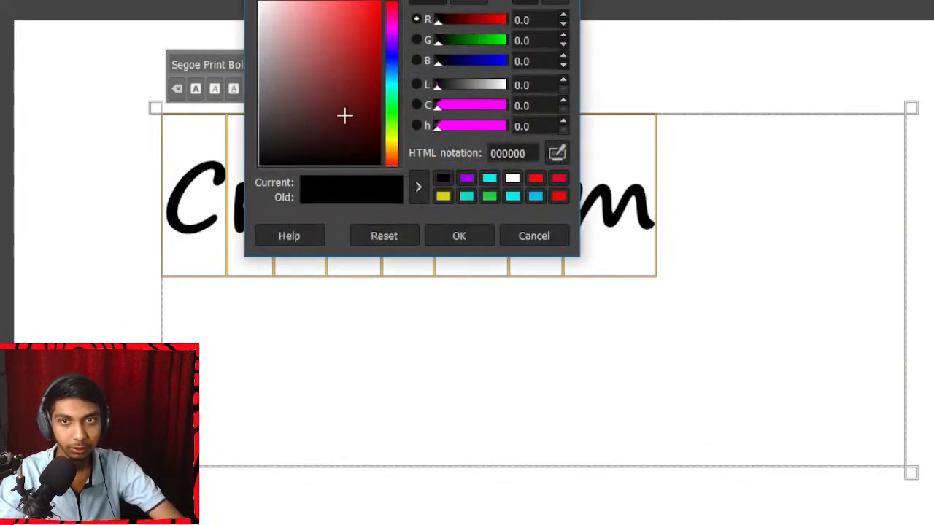
left_click(381, 13)
left_click(459, 235)
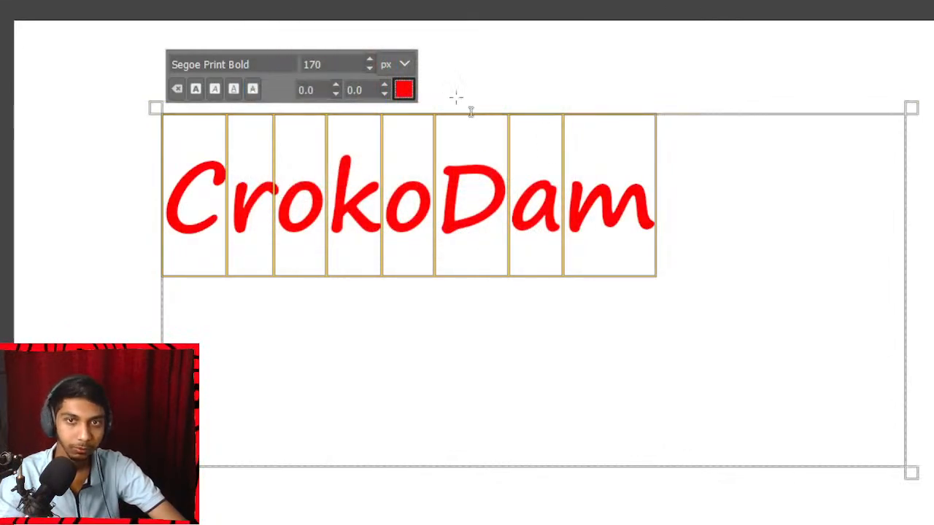
left_click(404, 88)
left_click(454, 232)
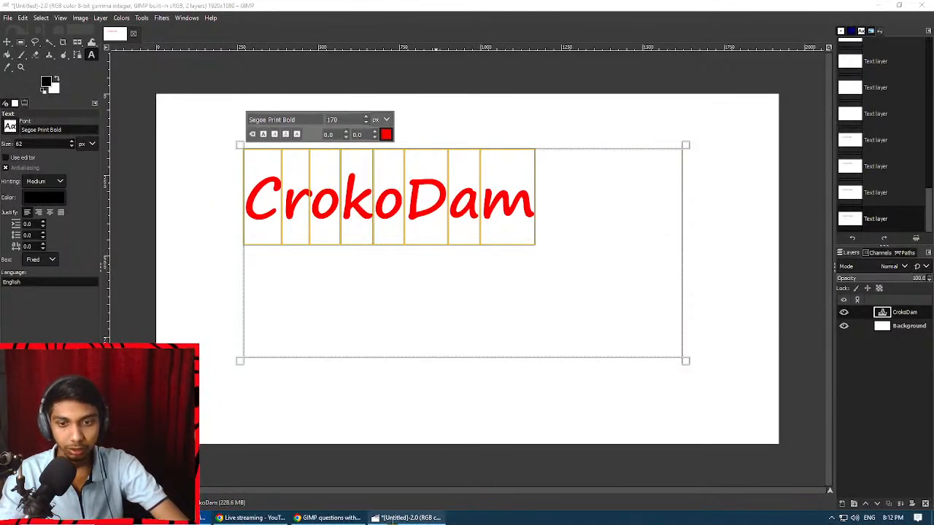
Recheck question 5 in the Google Docs document for the alignment requirement and return to GIMP.
left_click(335, 518)
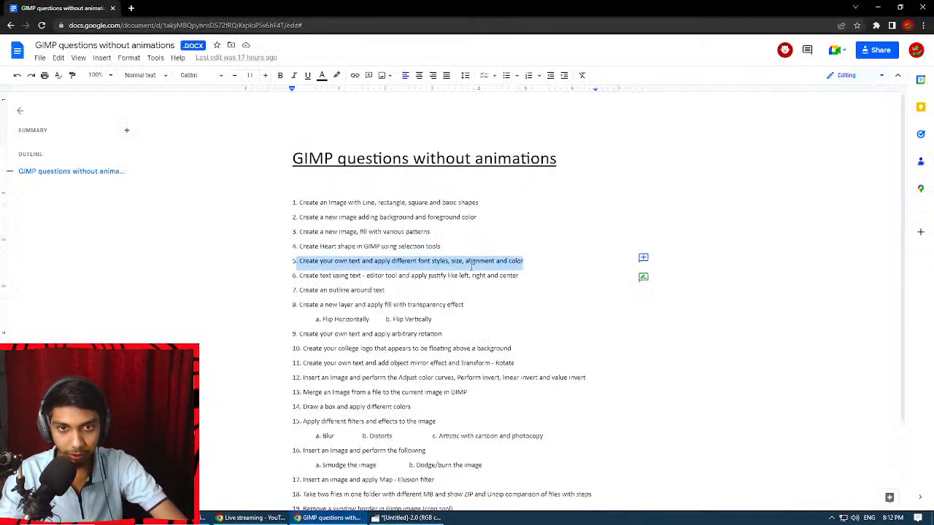
left_click(470, 261)
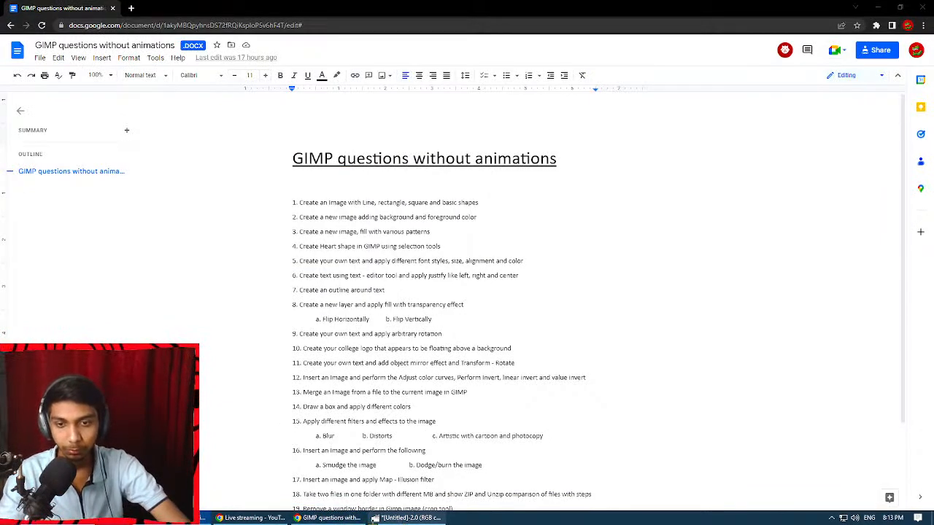
left_click(406, 518)
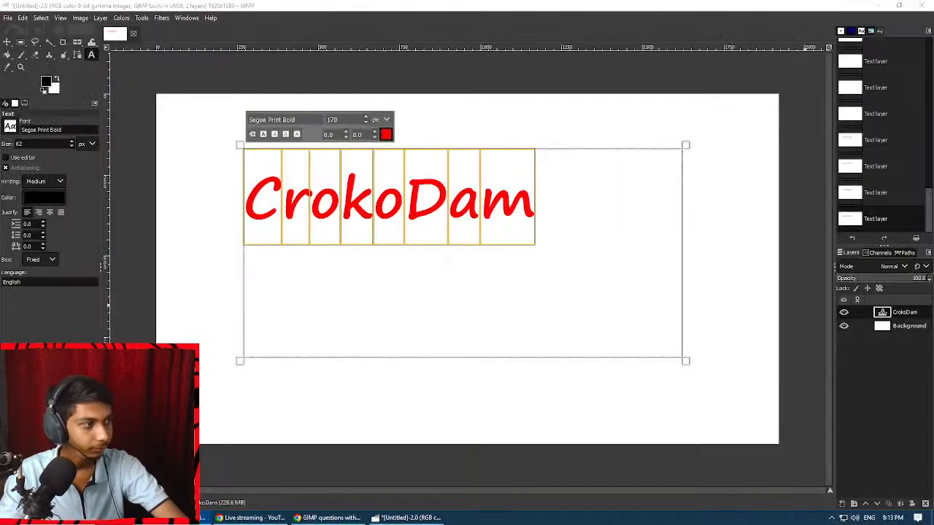
key("alt+Tab")
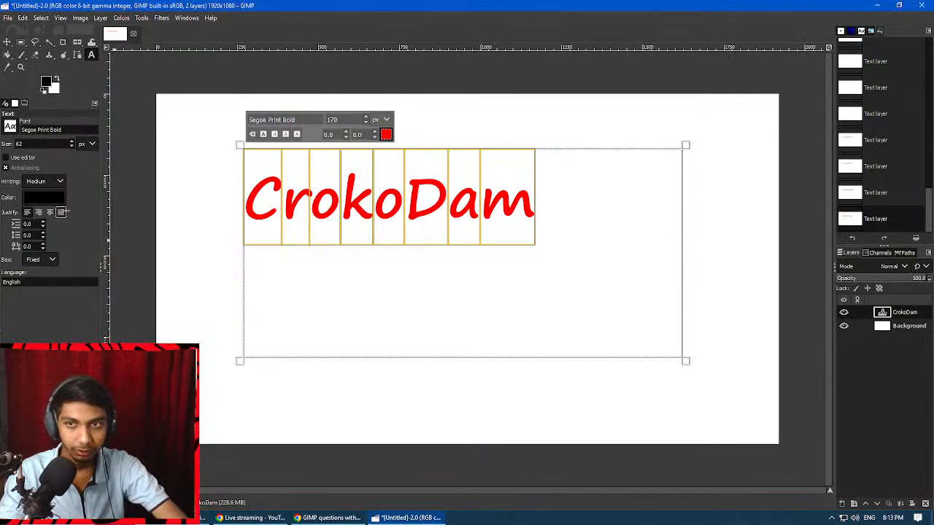
Switch the text's justification through right, centered and left, ending with the text right justified.
left_click(38, 212)
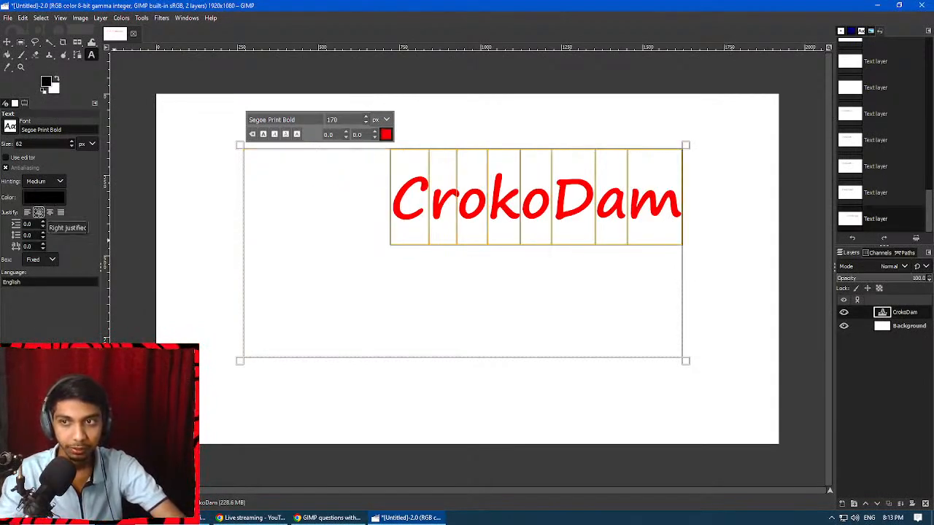
left_click(50, 212)
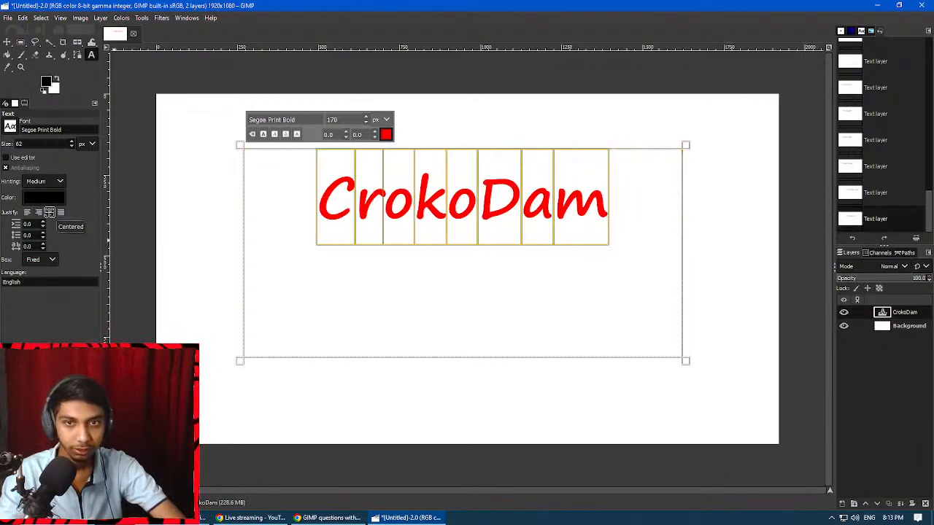
left_click(27, 212)
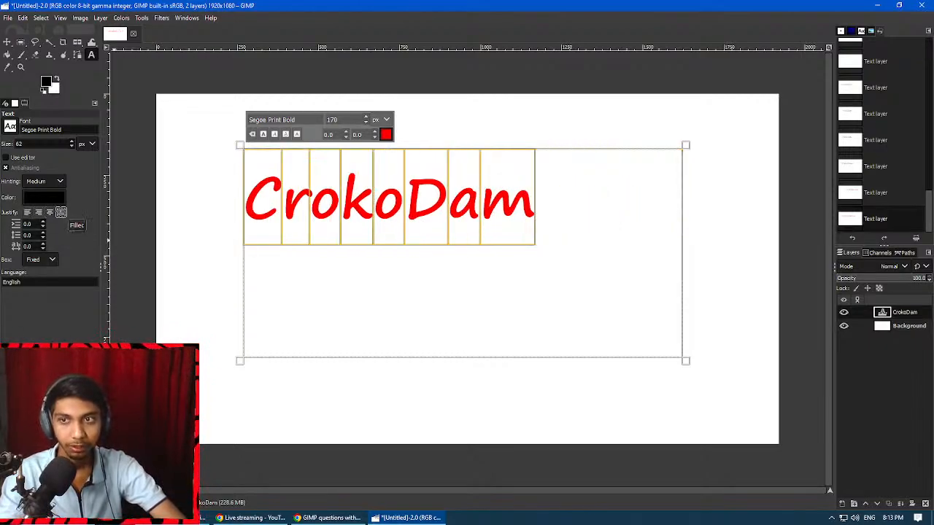
left_click(39, 212)
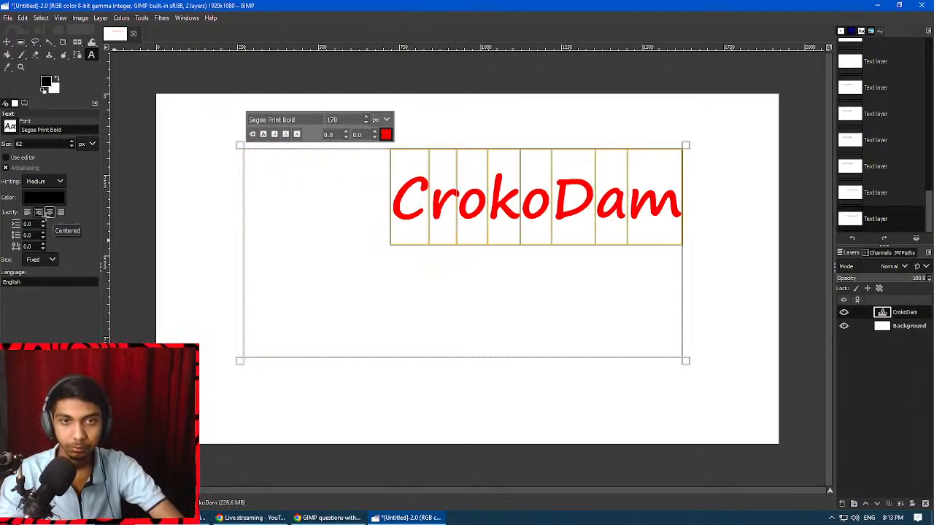
Center the CrokoDam text, check question 6 about justification in the Google Docs document, and return to GIMP.
left_click(50, 213)
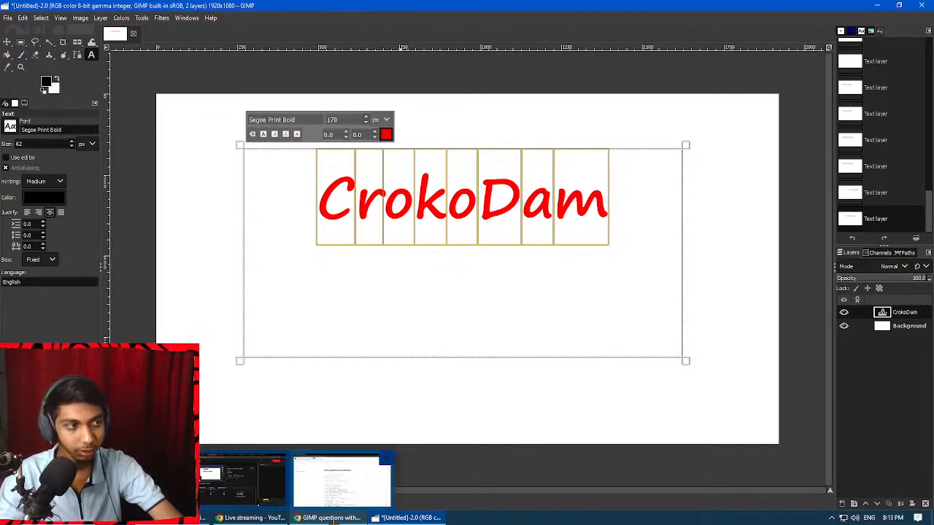
left_click(329, 518)
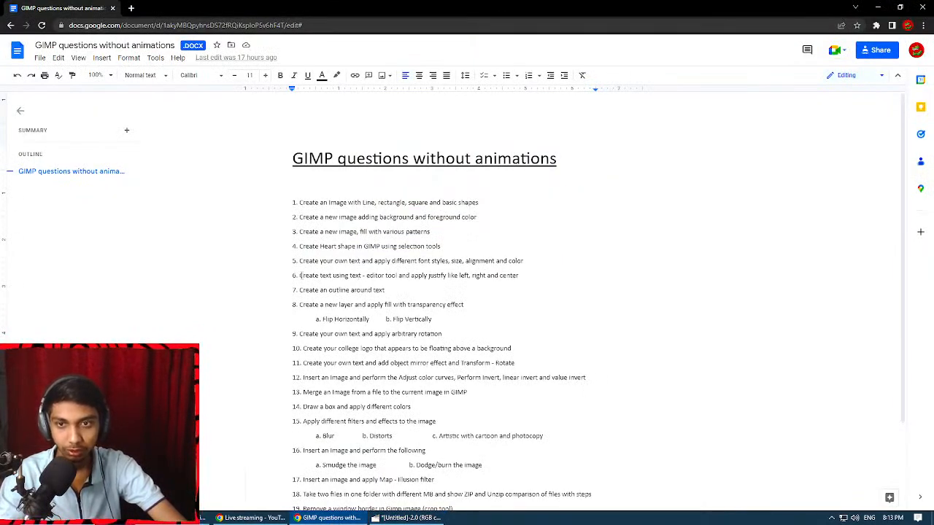
left_click_drag(300, 275, 463, 272)
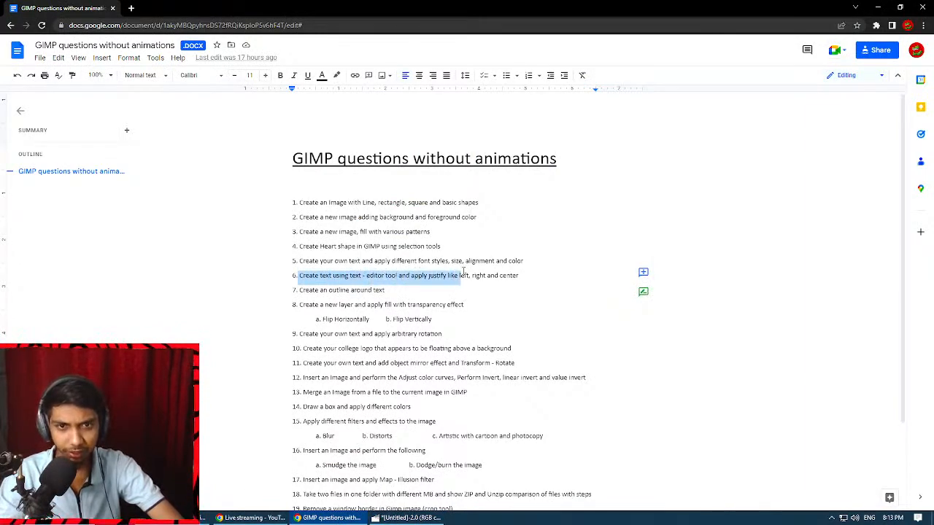
key("alt+Tab")
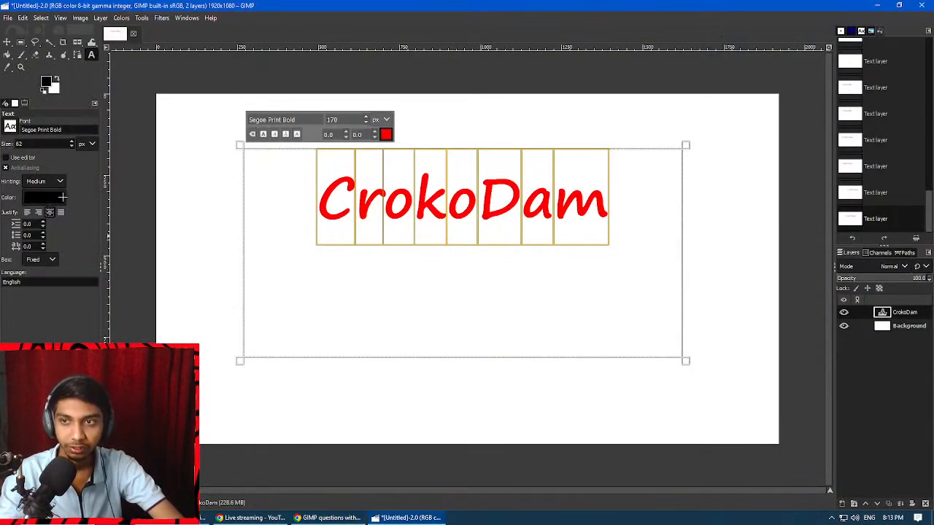
Apply left, right and centered justification to the CrokoDam text in turn, ending with it centered.
left_click(27, 212)
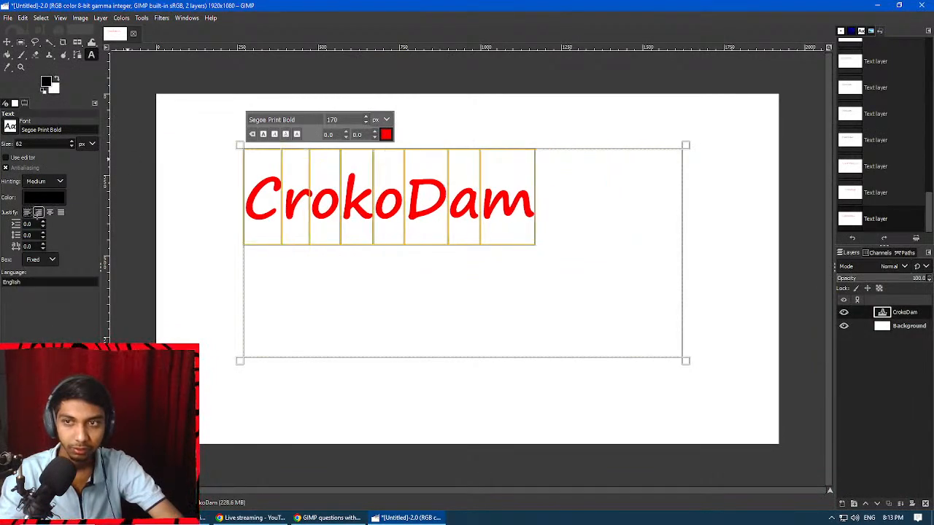
left_click(38, 213)
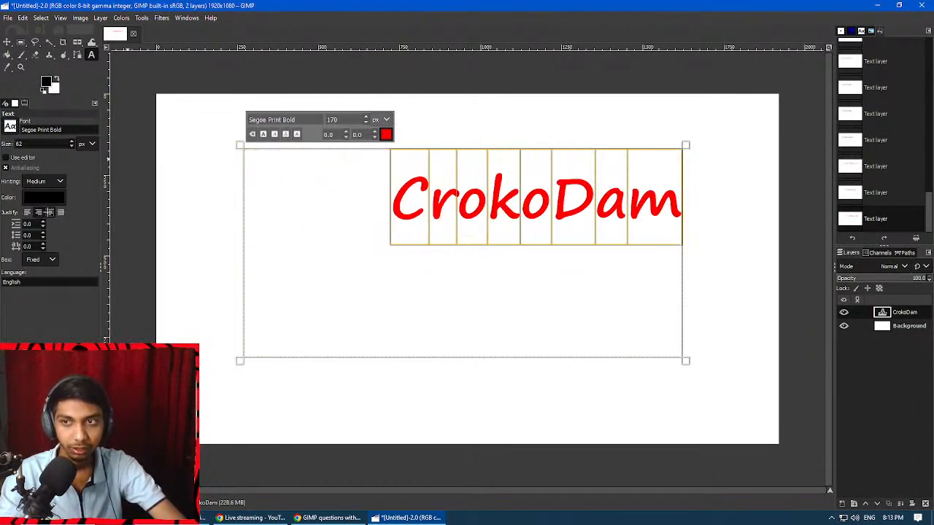
left_click(49, 212)
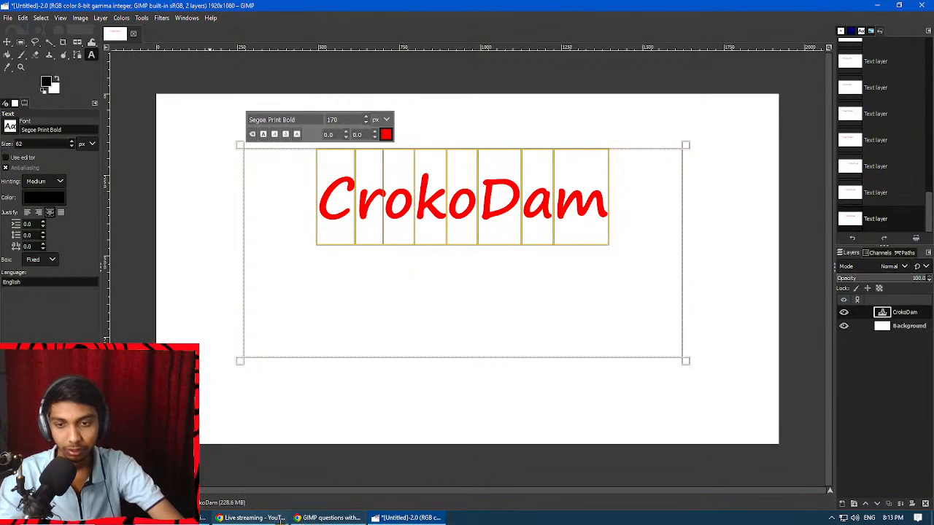
Switch to the Google Docs document to read question 7 about outlining text, and return to GIMP.
left_click(328, 518)
left_click_drag(300, 289, 387, 293)
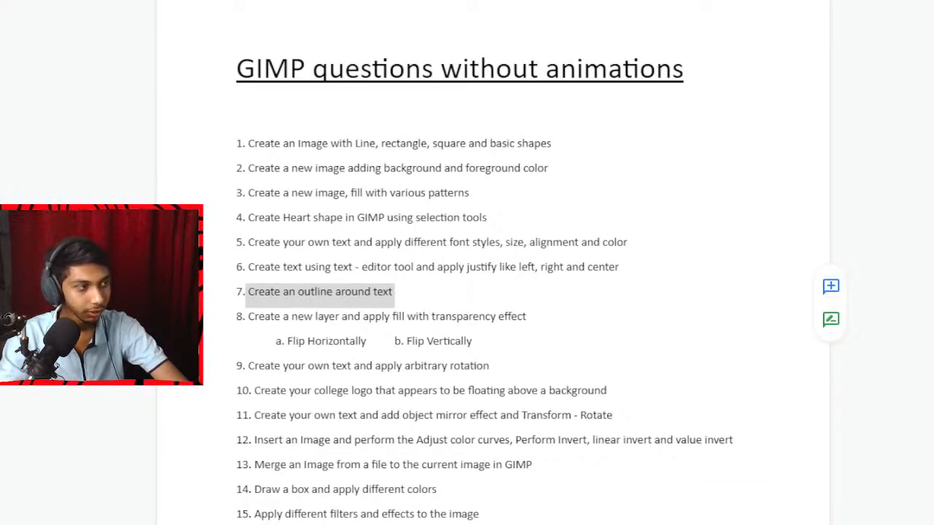
left_click(324, 353)
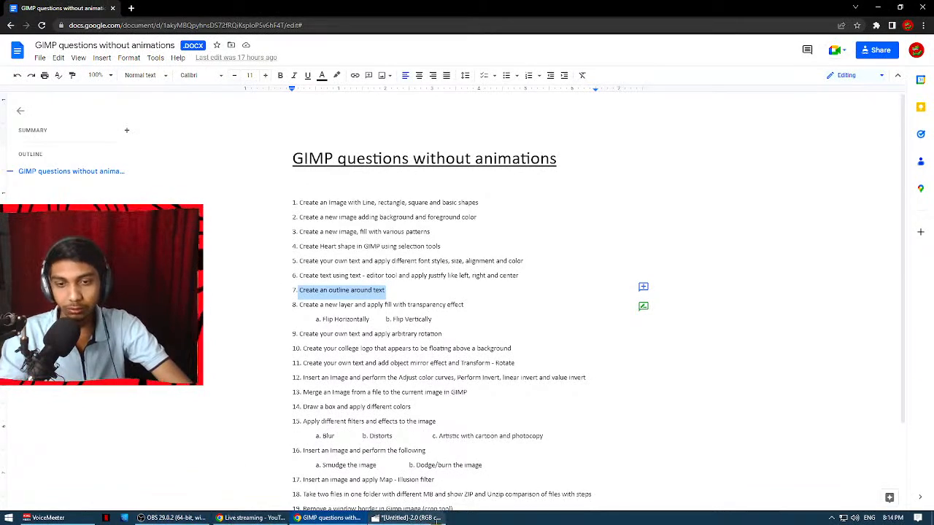
left_click(408, 518)
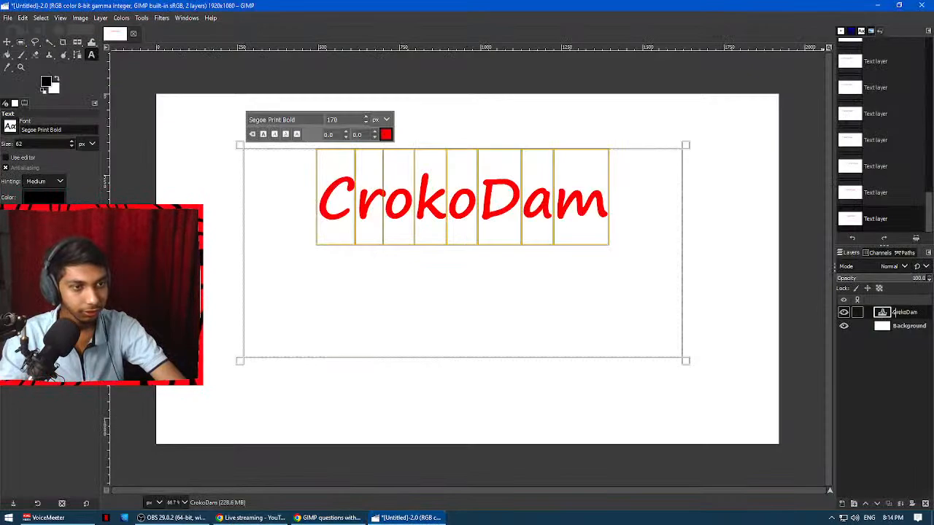
Convert the CrokoDam text layer to a path and stroke it with a solid black line 4 px wide.
right_click(892, 312)
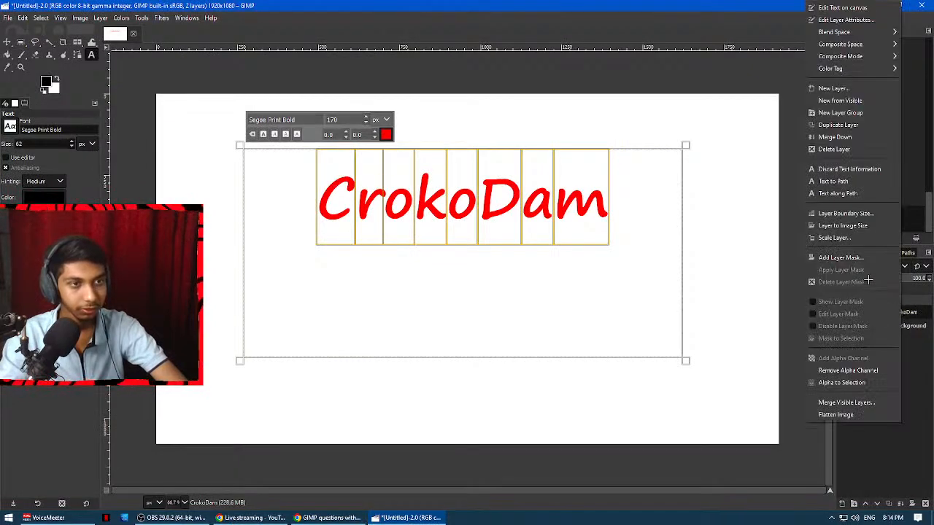
left_click(880, 181)
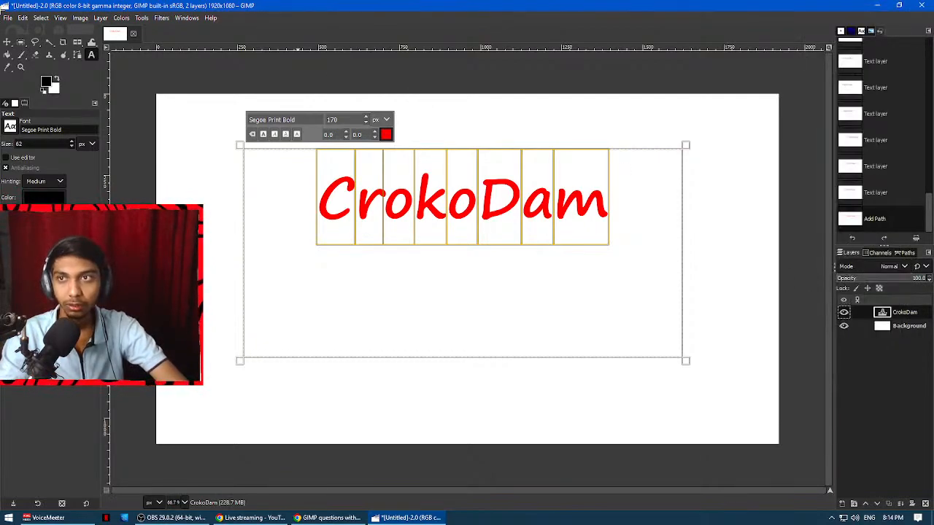
left_click(21, 18)
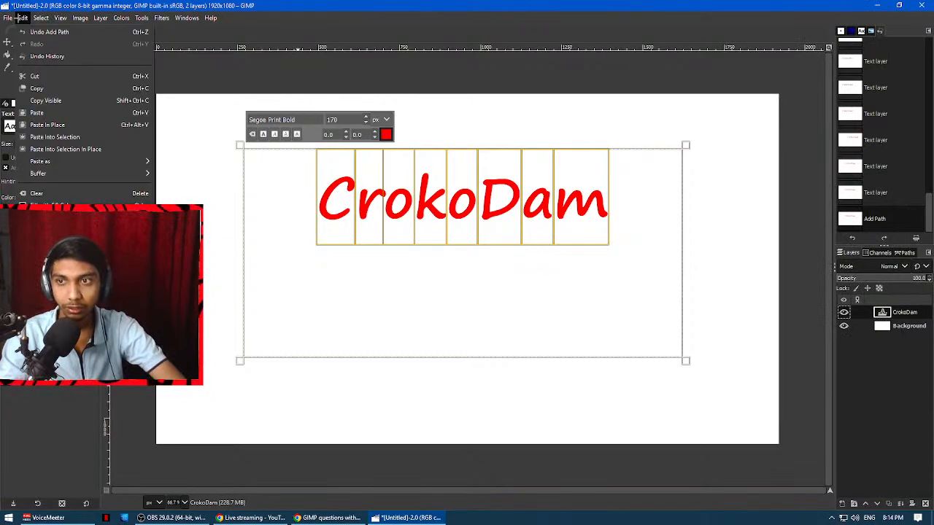
left_click(55, 278)
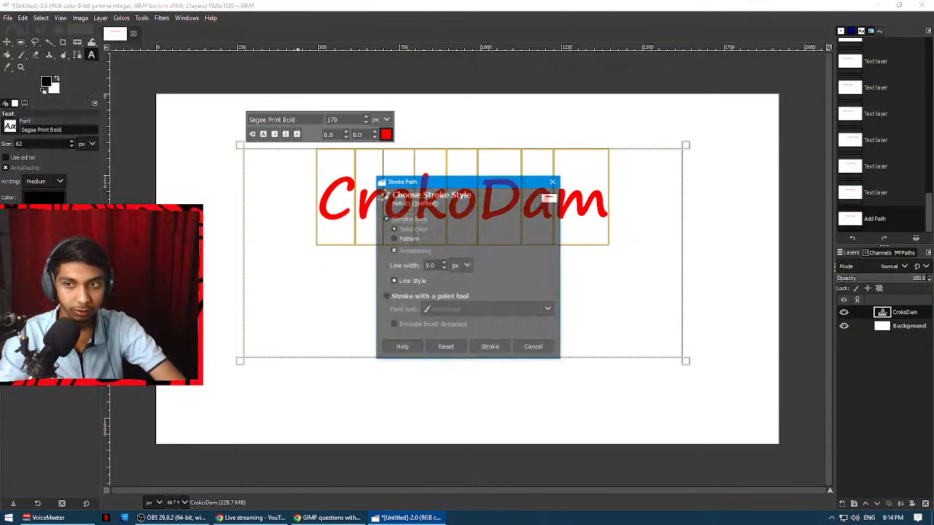
left_click(442, 268)
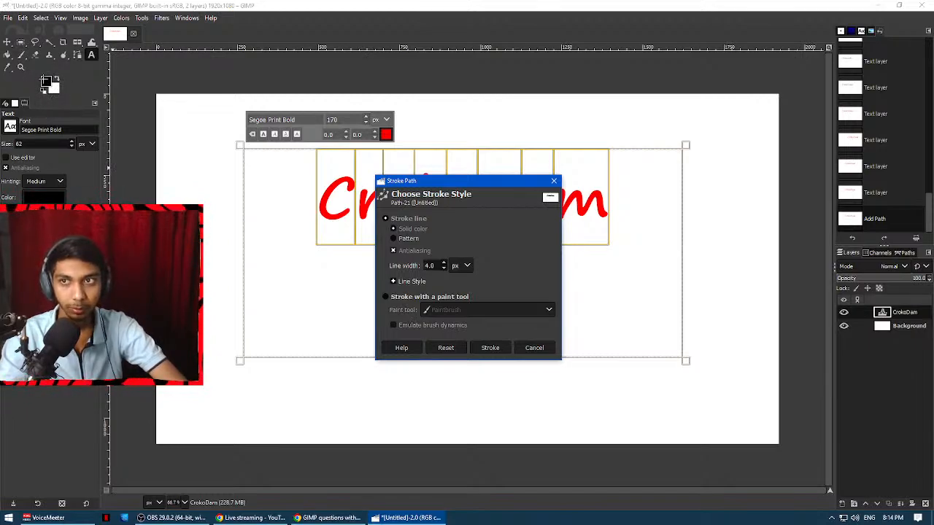
left_click(44, 80)
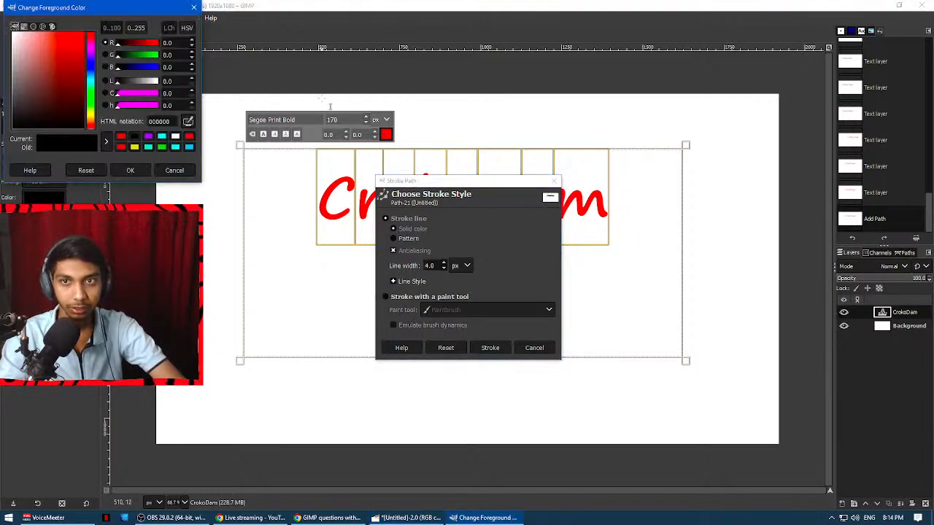
left_click(141, 175)
mouse_move(416, 182)
left_mouse_down()
mouse_move(523, 156)
mouse_move(469, 157)
left_mouse_up()
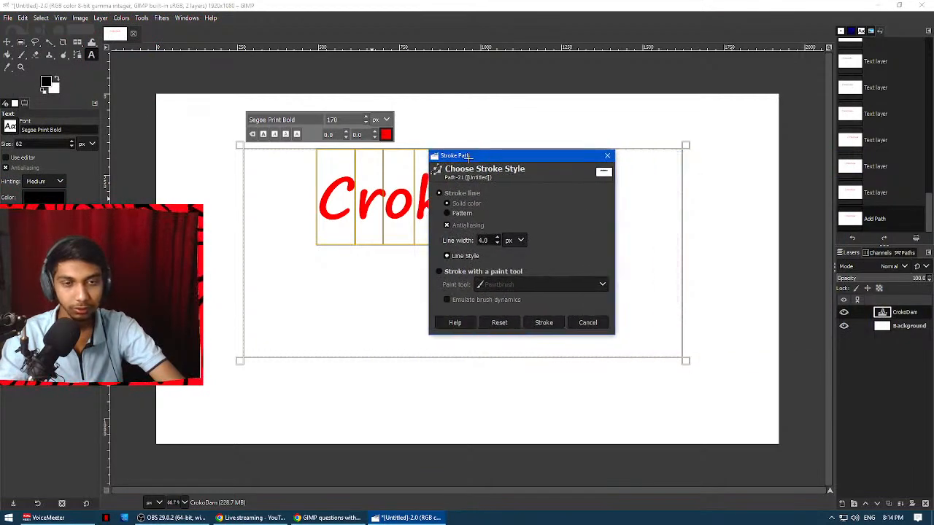
left_click(544, 322)
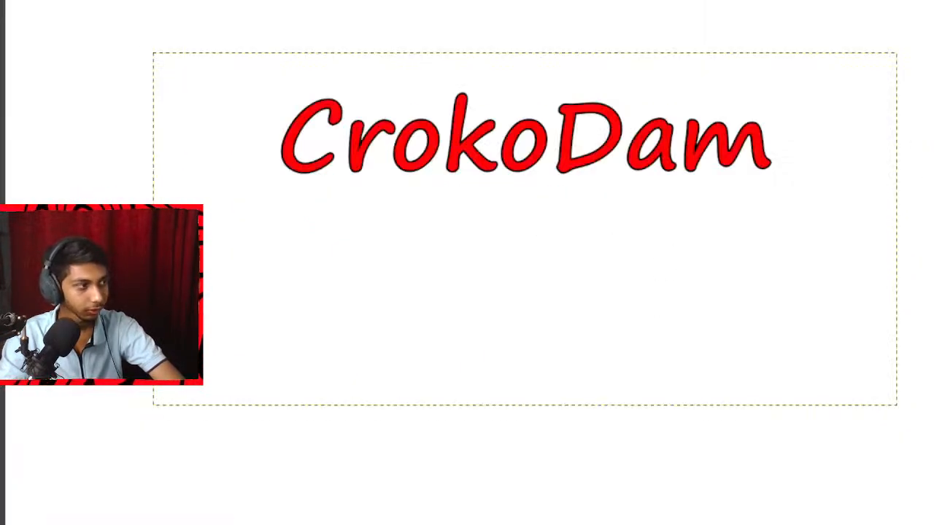
left_click(871, 170)
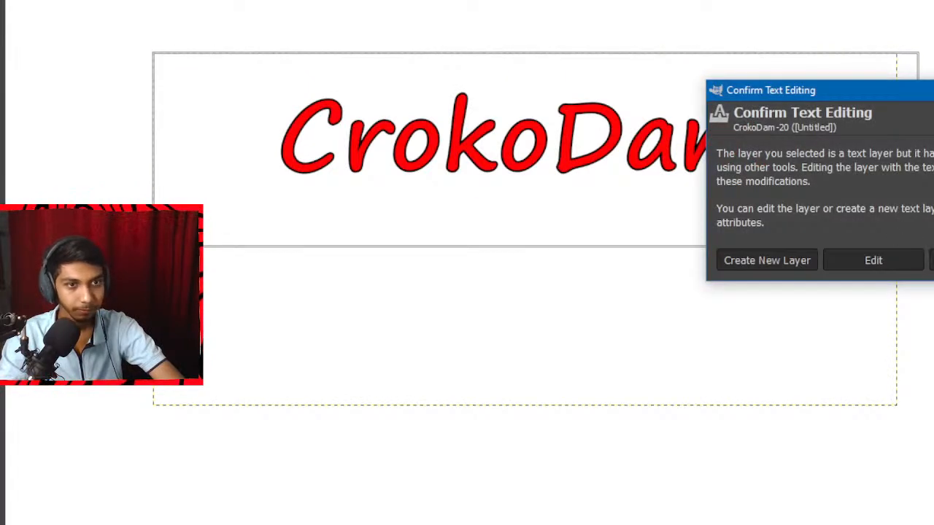
key("Escape")
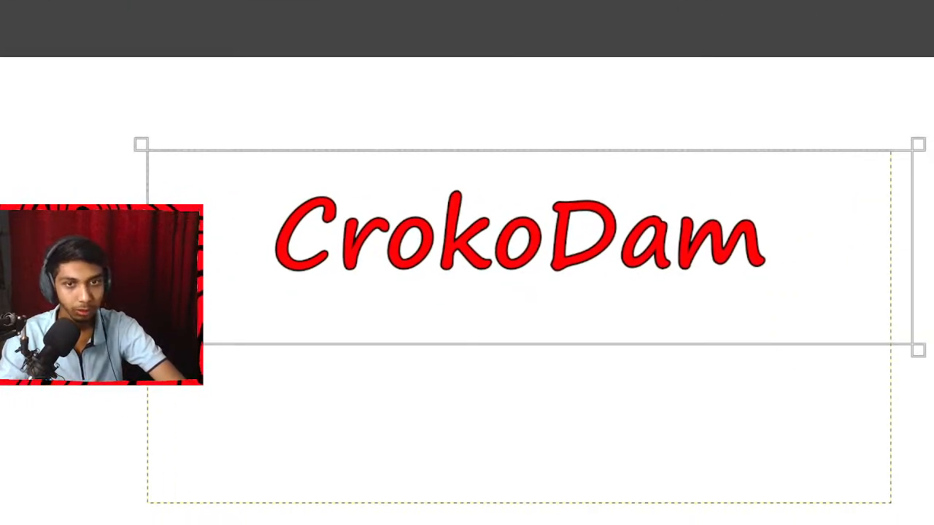
scroll(452, 231, "up", 2)
scroll(453, 232, "down", 2)
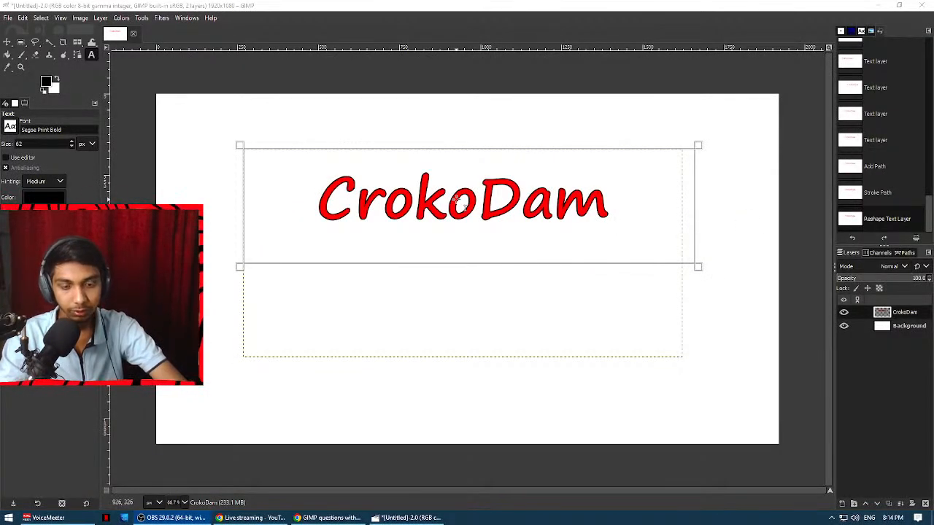
Reopen the outlined CrokoDam layer for editing with the Text tool, discarding its stroke.
left_click(143, 18)
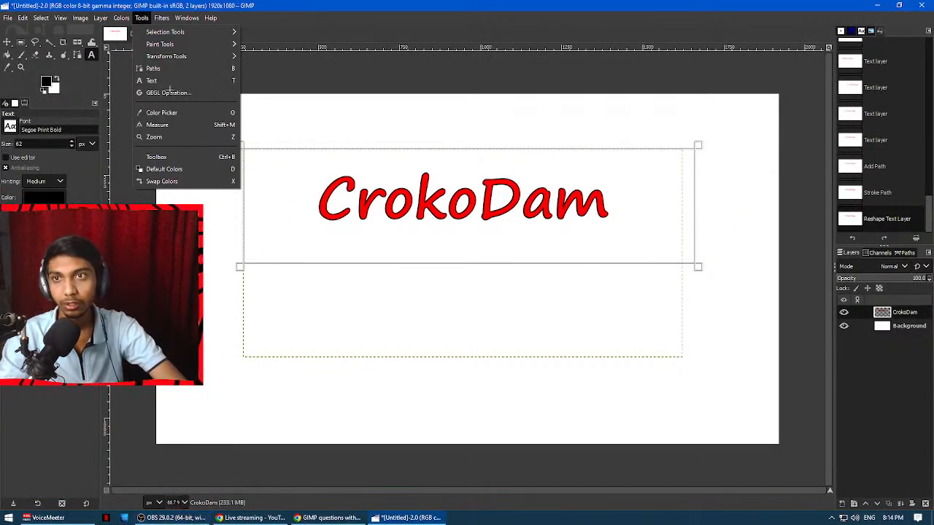
left_click(158, 80)
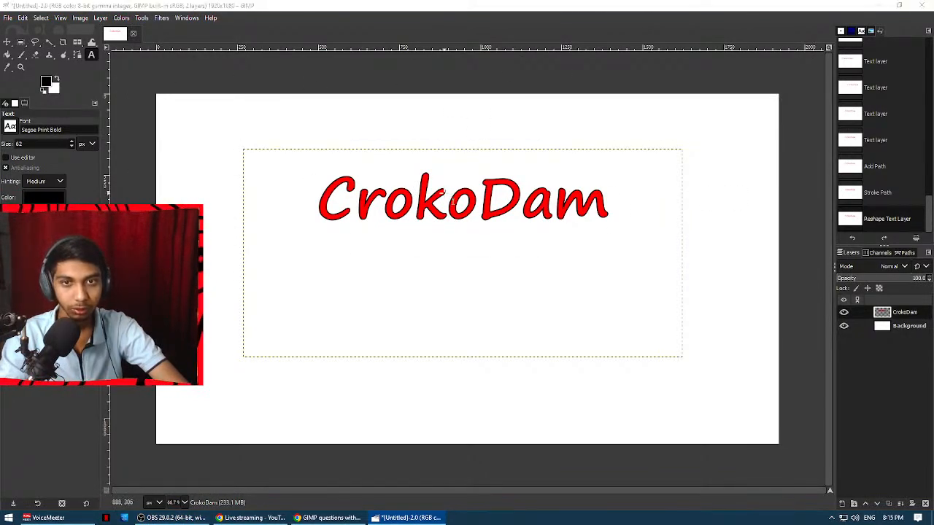
left_click(451, 201)
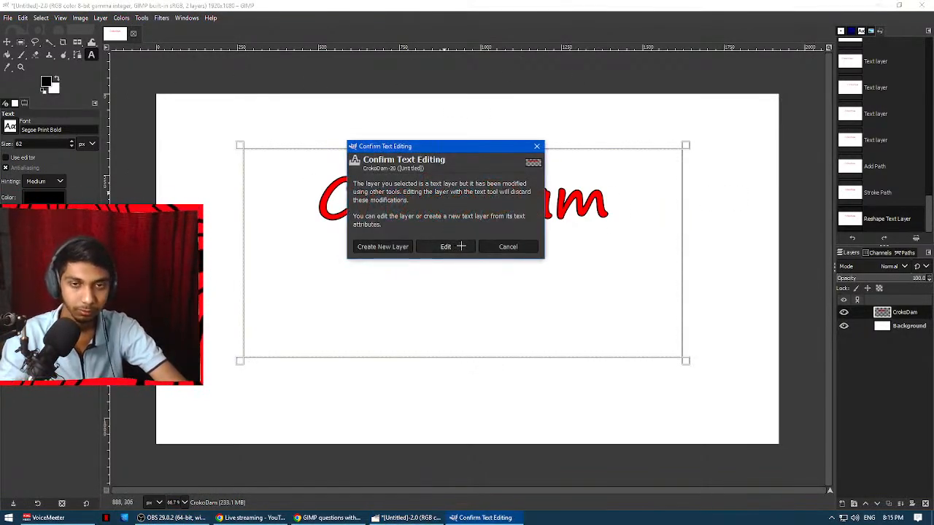
left_click(456, 247)
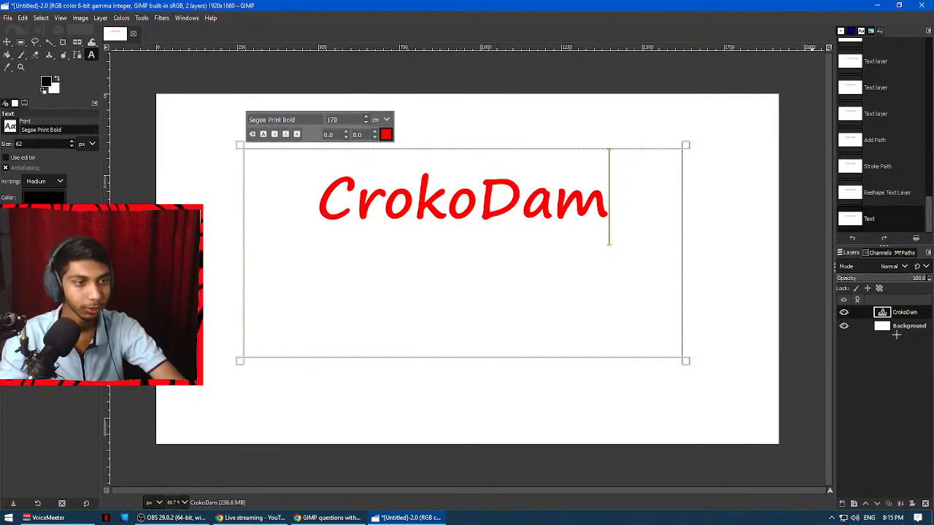
Read question 8 and its horizontal and vertical flip items in the Google Docs document, and return to GIMP.
left_click(296, 518)
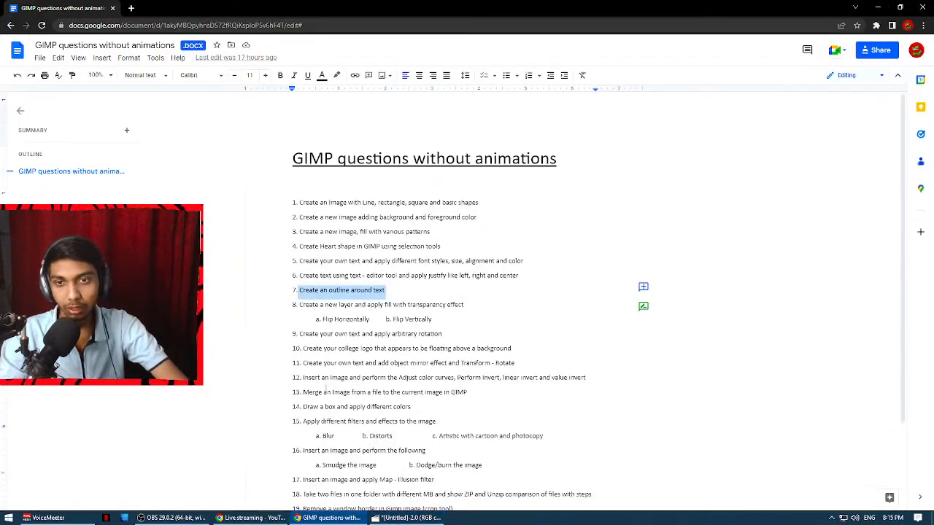
left_click_drag(299, 304, 467, 310)
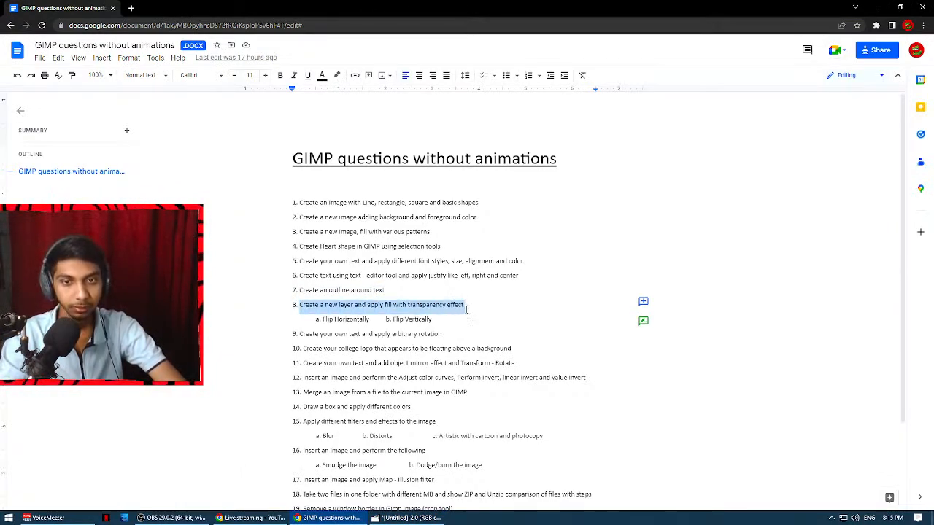
left_click_drag(325, 319, 434, 319)
key("alt+Tab")
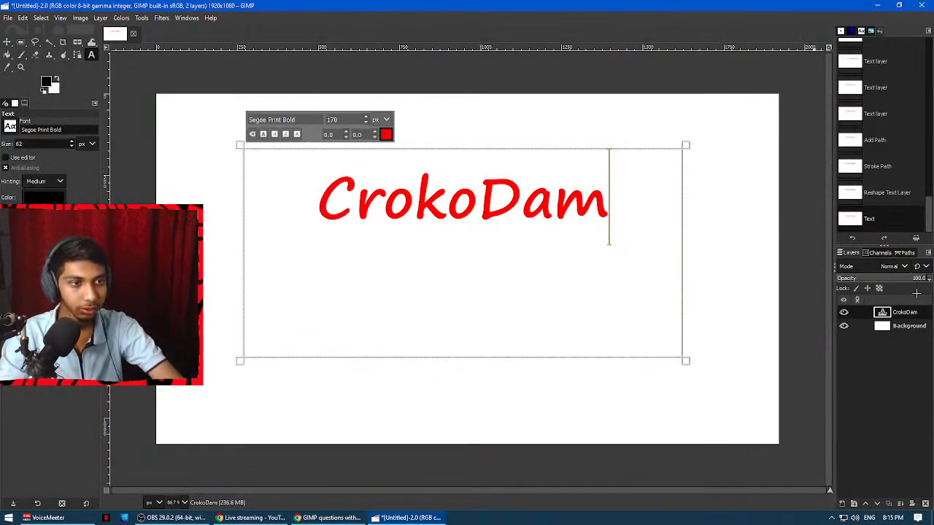
Open the CrokoDam text in the external text editor beside it and enlarge the text box from its lower-right corner.
left_click(12, 158)
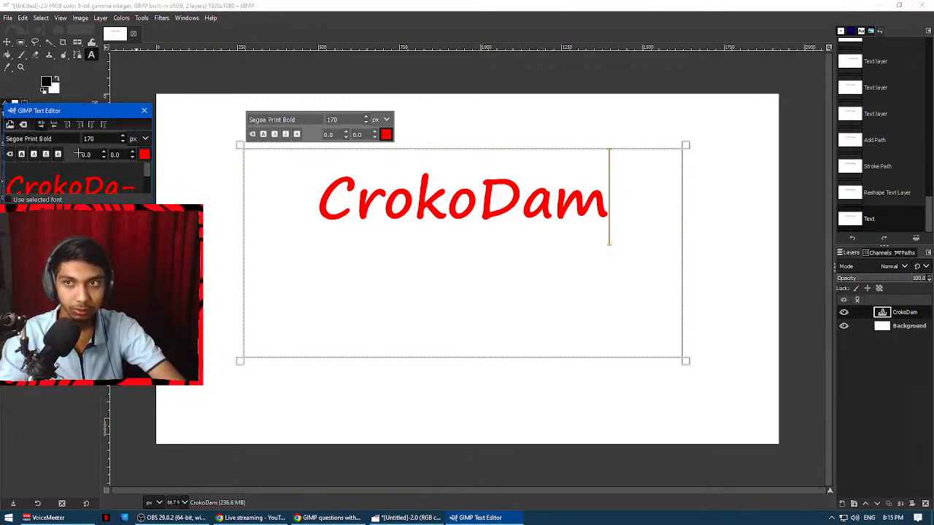
left_click_drag(77, 110, 437, 165)
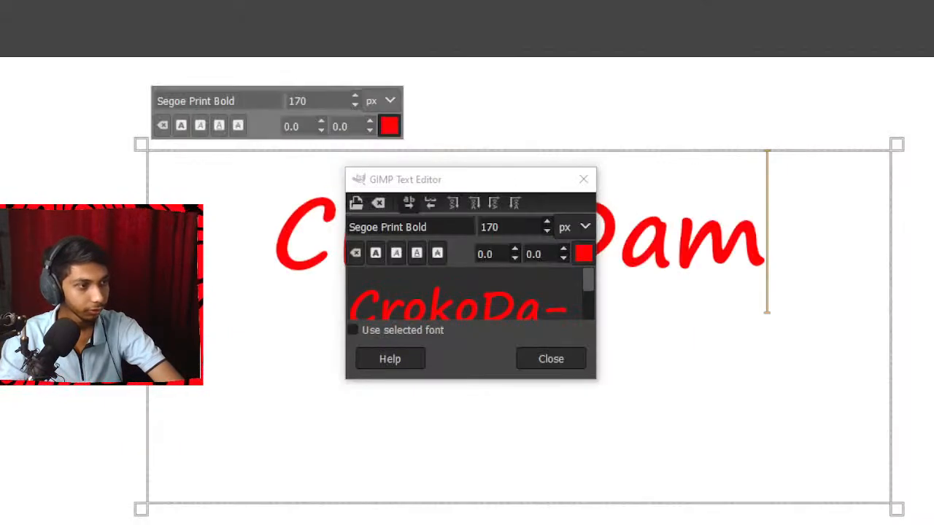
left_click_drag(464, 188, 933, 203)
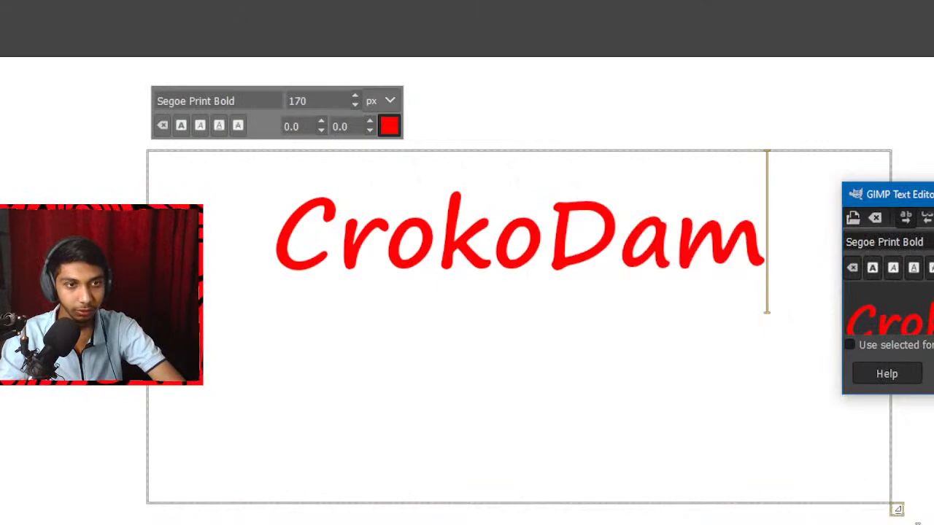
left_click_drag(897, 509, 933, 524)
left_click(678, 365)
Try to change the size of the entire CrokoDam text to 26 px.
key("ctrl+a")
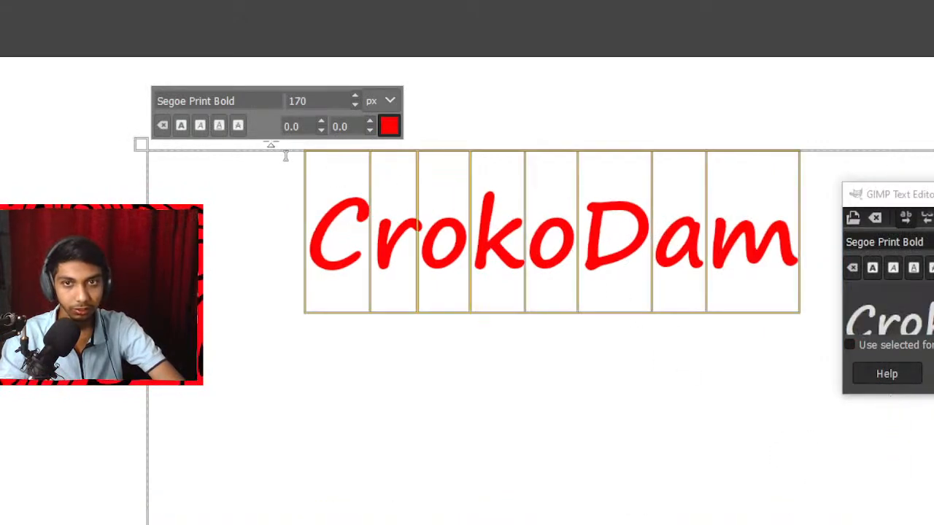
scroll(355, 105, "up", 3)
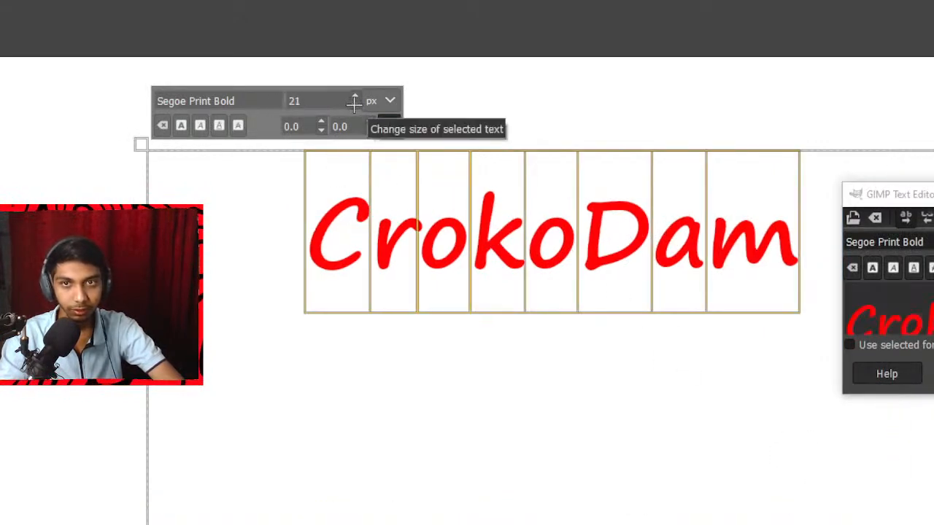
left_click(355, 99)
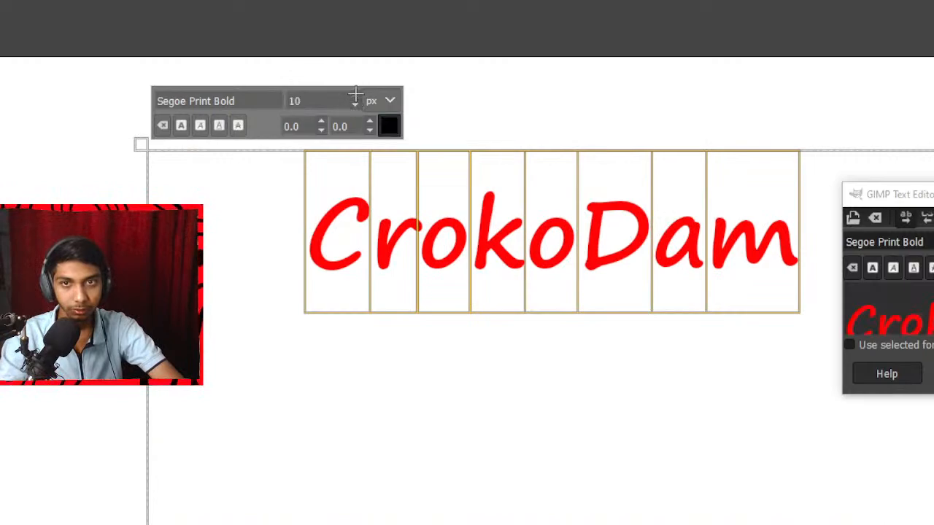
left_click(654, 292)
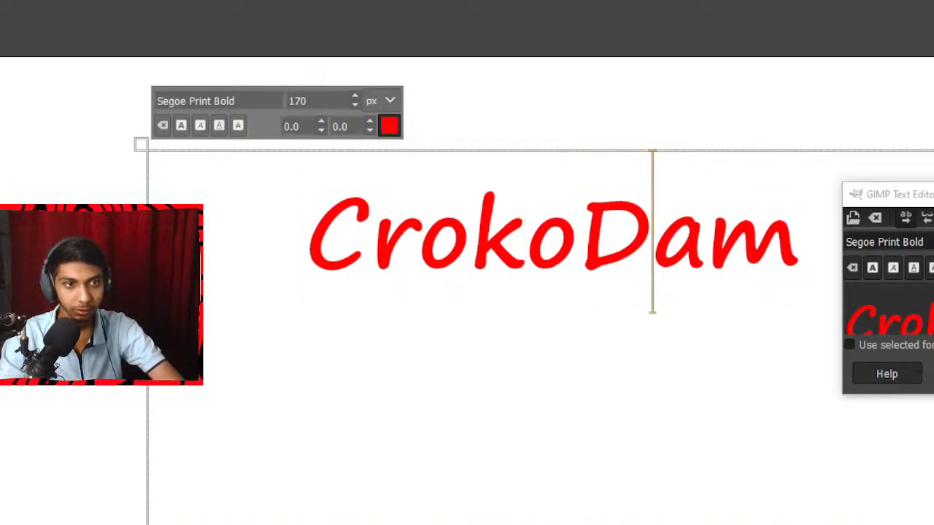
Select the entire CrokoDam text on the canvas and reduce its size to 113 px.
left_click(931, 195)
left_click(933, 195)
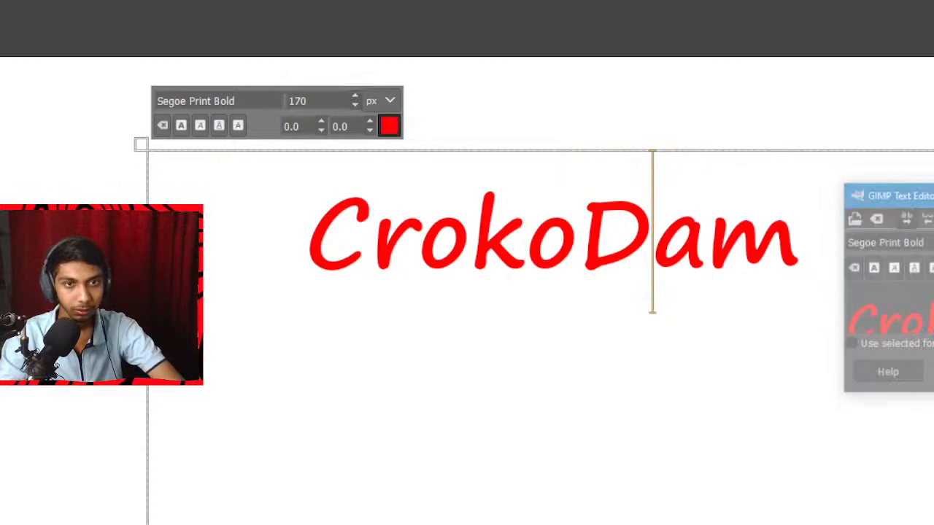
left_click_drag(766, 219, 320, 218)
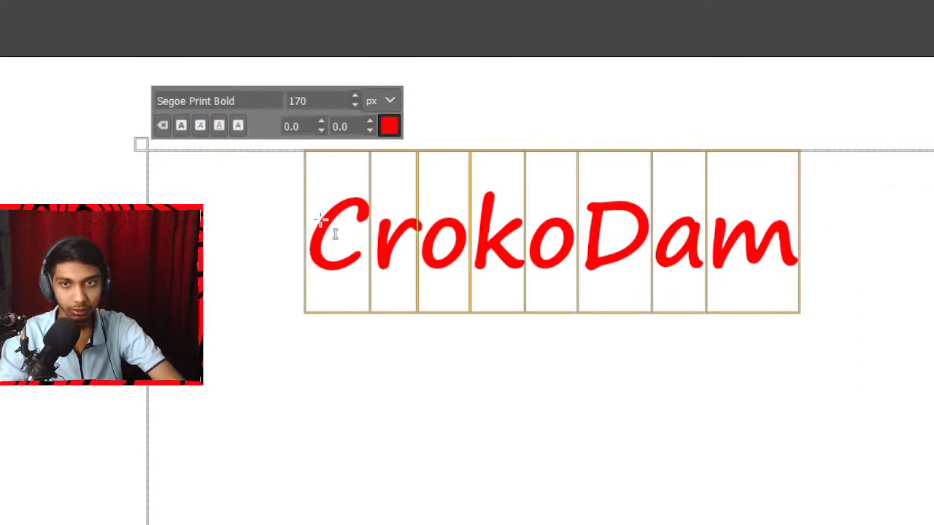
scroll(355, 102, "down", 7)
scroll(355, 102, "down", 20)
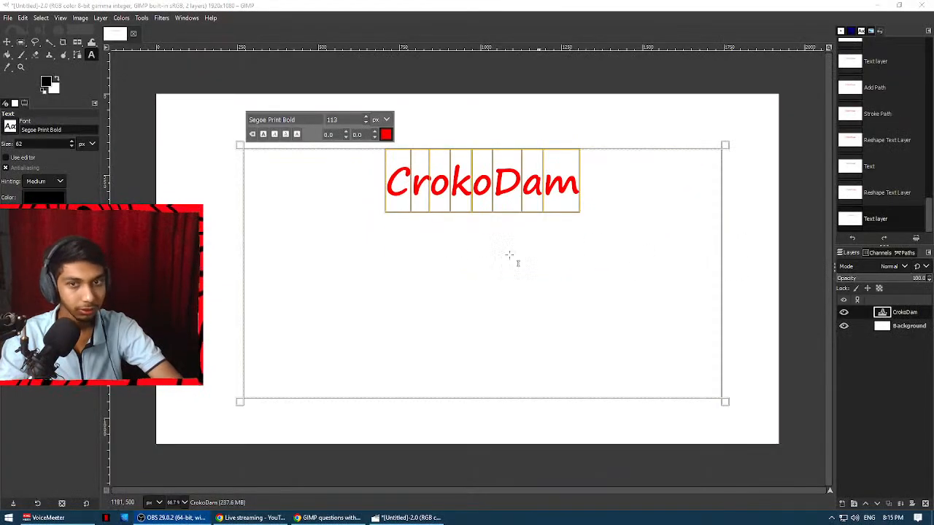
Open the CrokoDam text in the external text editor, enlarge the editor window and place it clear of the word.
left_click(22, 159)
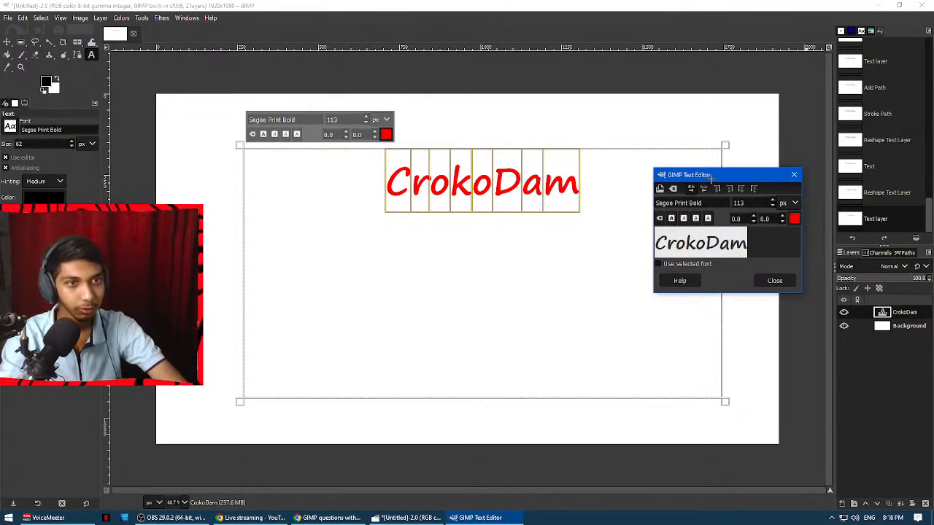
left_click_drag(711, 177, 484, 179)
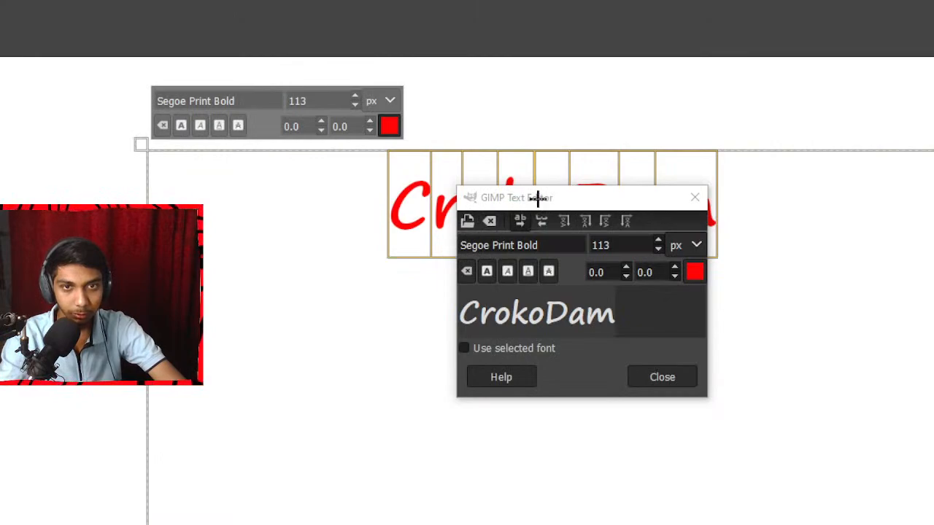
left_click_drag(706, 400, 853, 487)
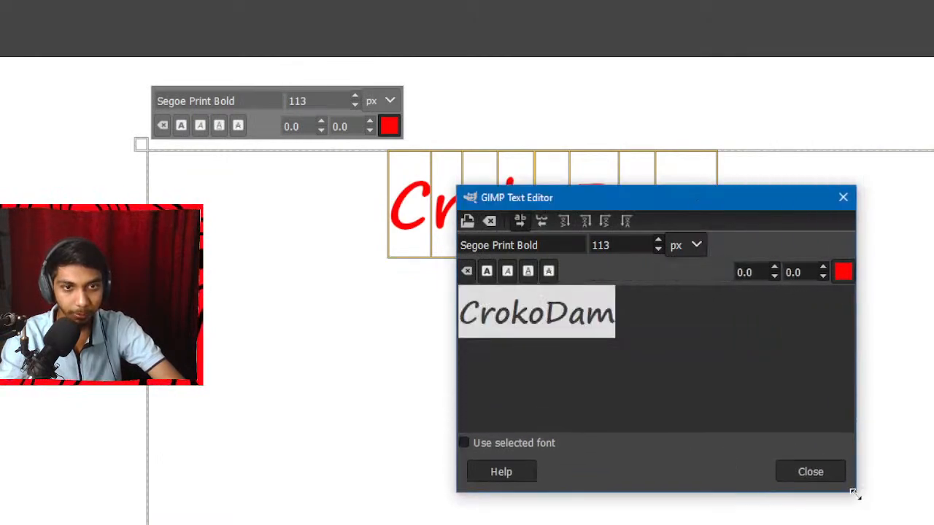
left_click_drag(662, 204, 898, 148)
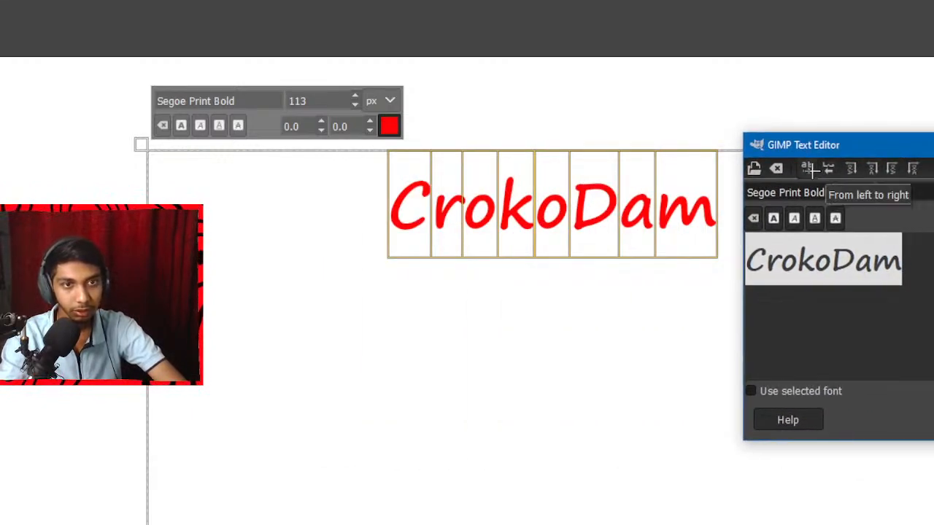
Try vertical text directions on CrokoDam, starting with vertical right to left, and close the text editor.
left_click(851, 168)
left_click_drag(895, 150, 295, 163)
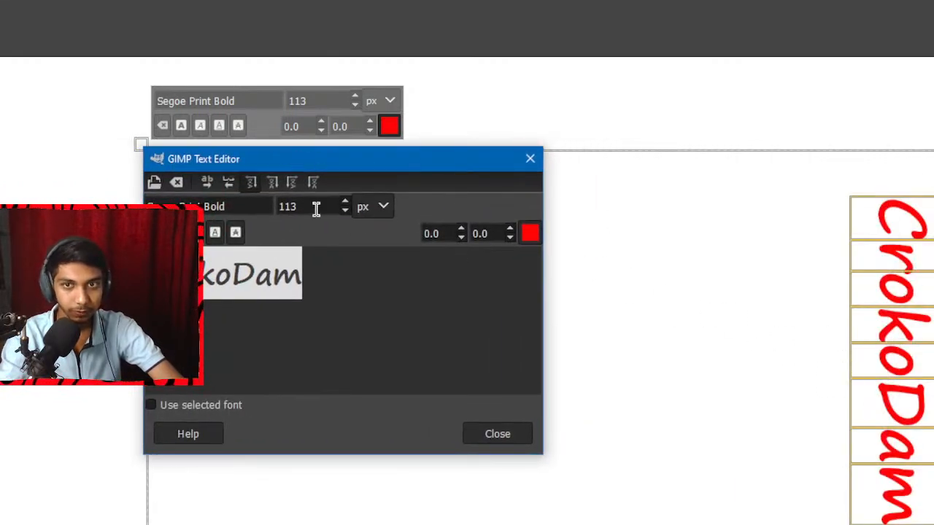
left_click(273, 181)
left_click_drag(381, 149, 399, 93)
left_click(391, 76)
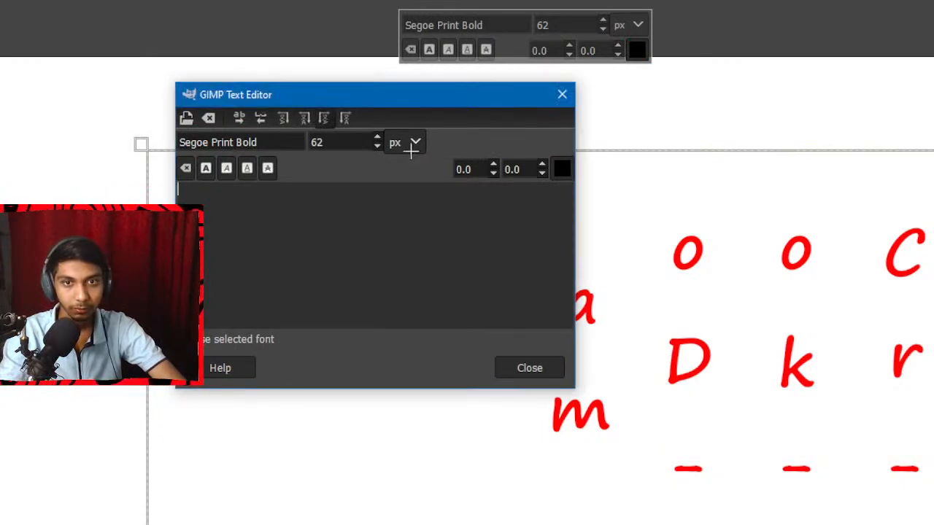
left_click(532, 367)
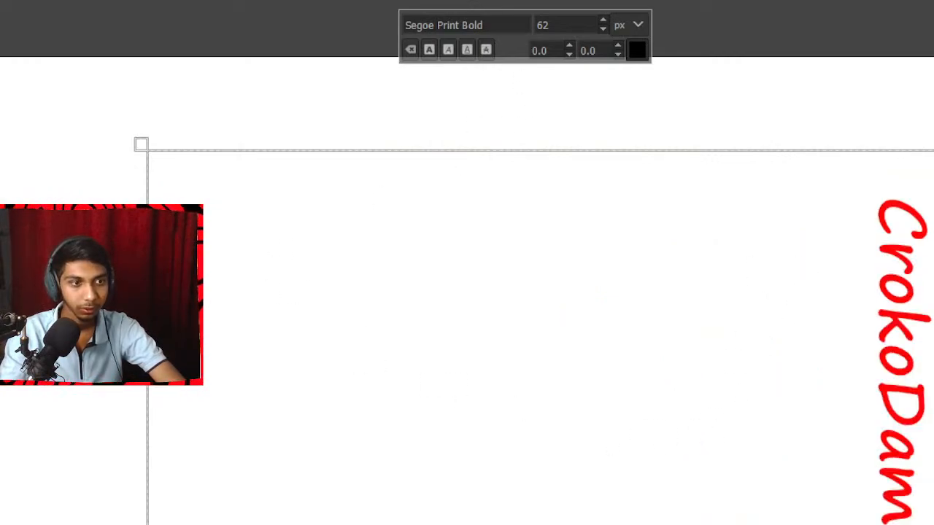
Select all of the CrokoDam text, apply the last vertical text direction with upright letters, and leave text editing.
left_click(889, 343)
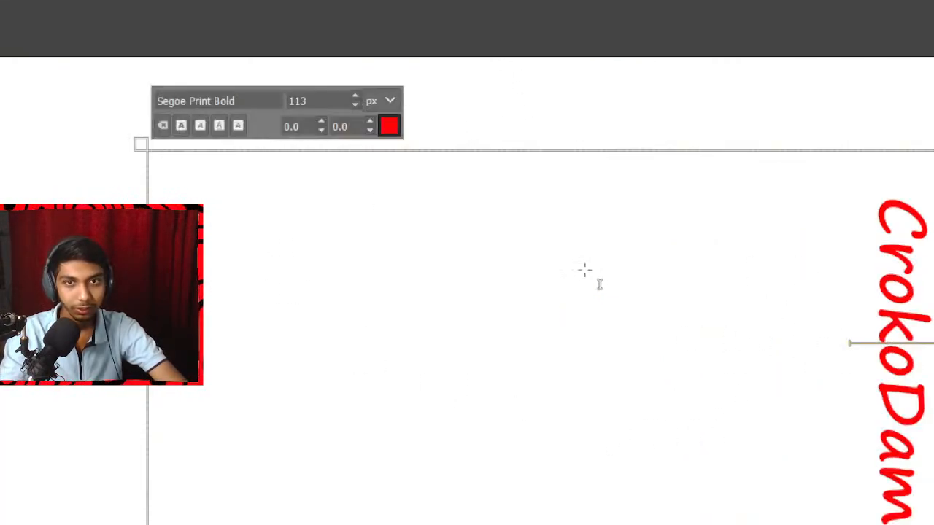
key("ctrl+a")
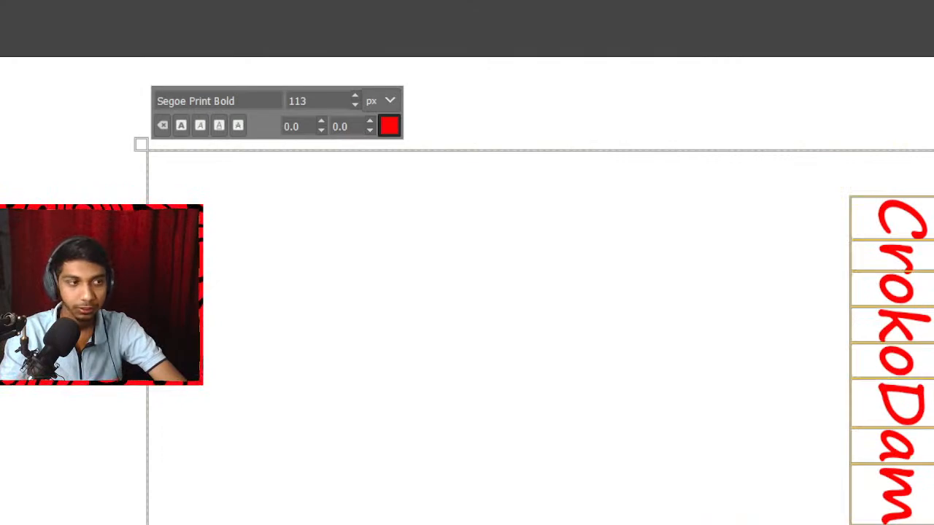
left_click(346, 115)
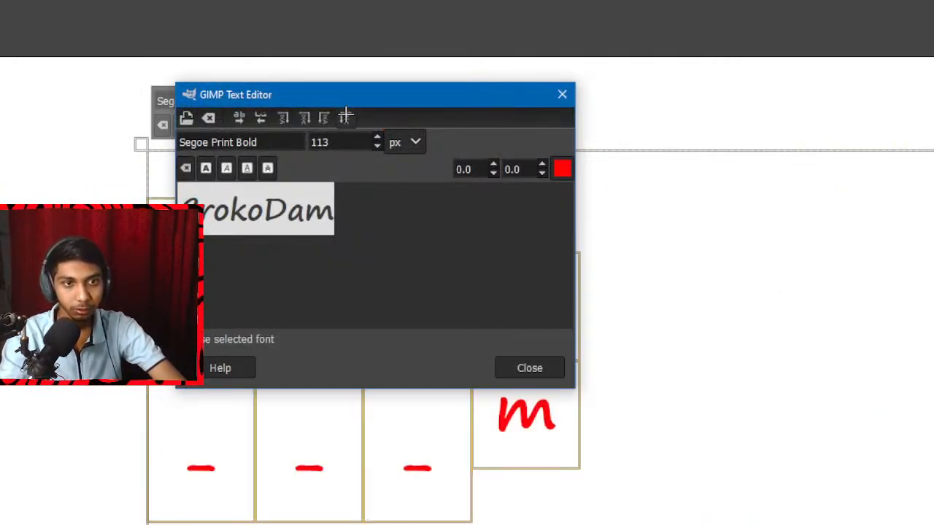
left_click_drag(371, 93, 819, 35)
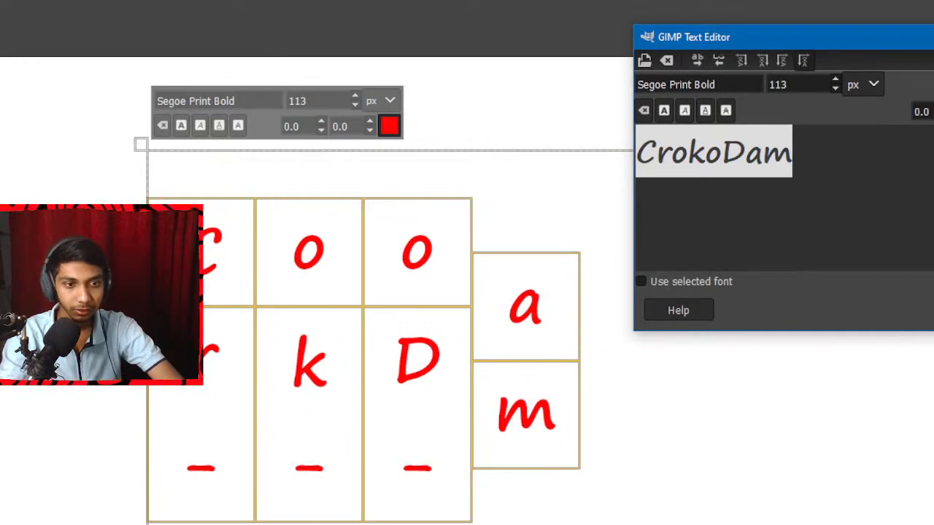
key("Escape")
key("Escape")
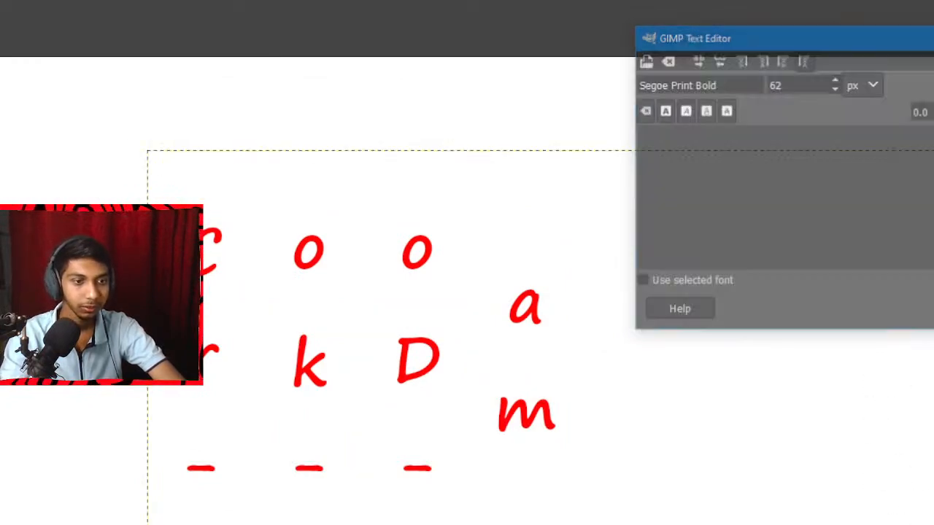
Set the CrokoDam text direction to From left to right, close the text editor and shrink the text box around the word.
left_click(430, 354)
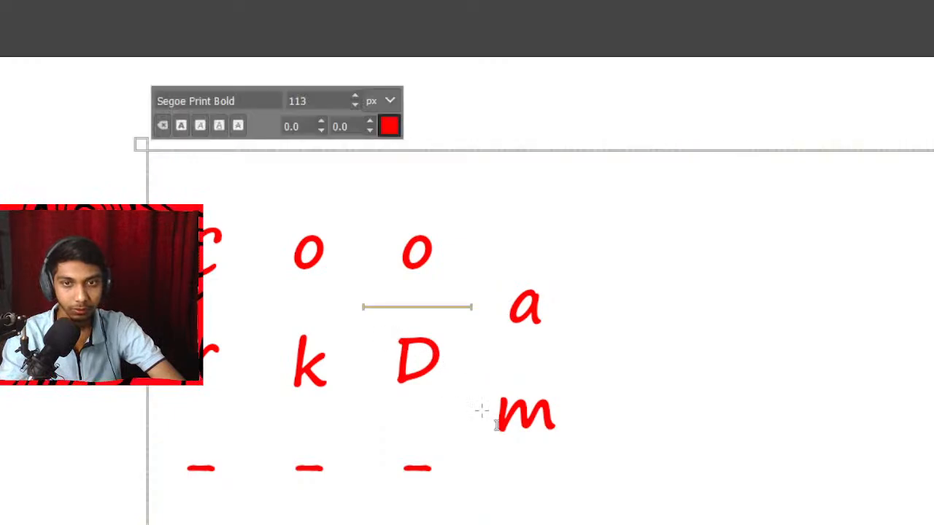
left_click_drag(933, 524, 920, 524)
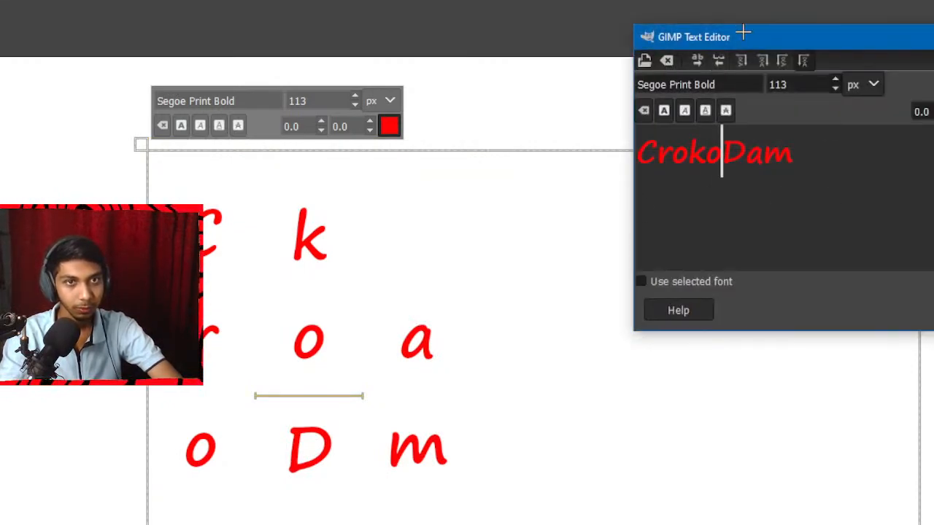
left_click_drag(742, 31, 663, 128)
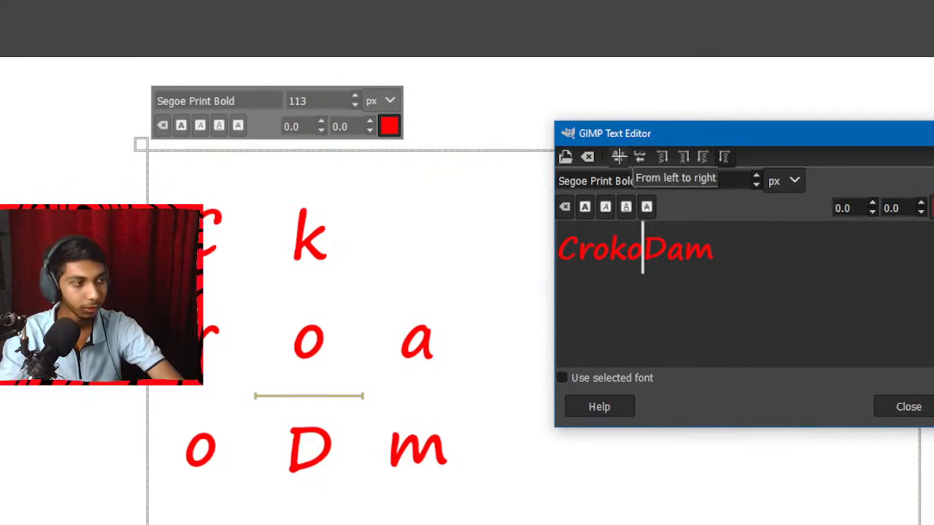
left_click(618, 156)
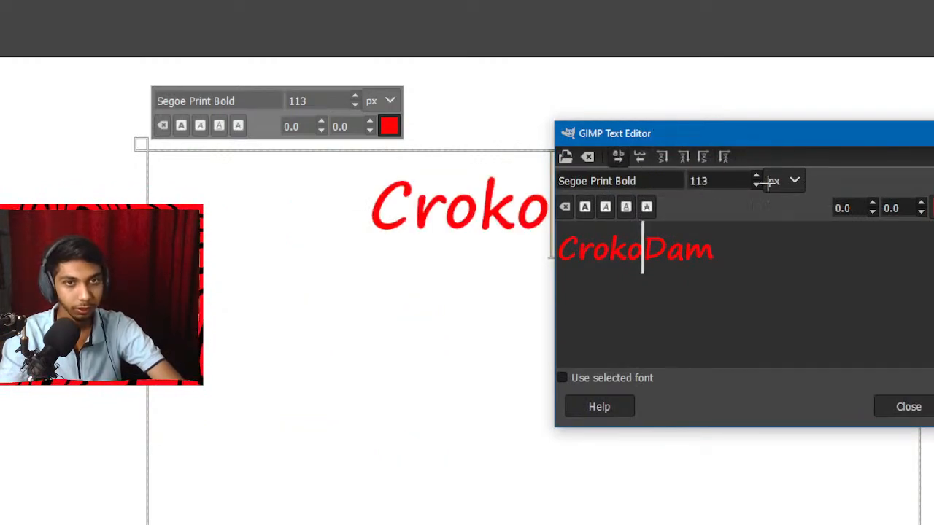
left_click(908, 407)
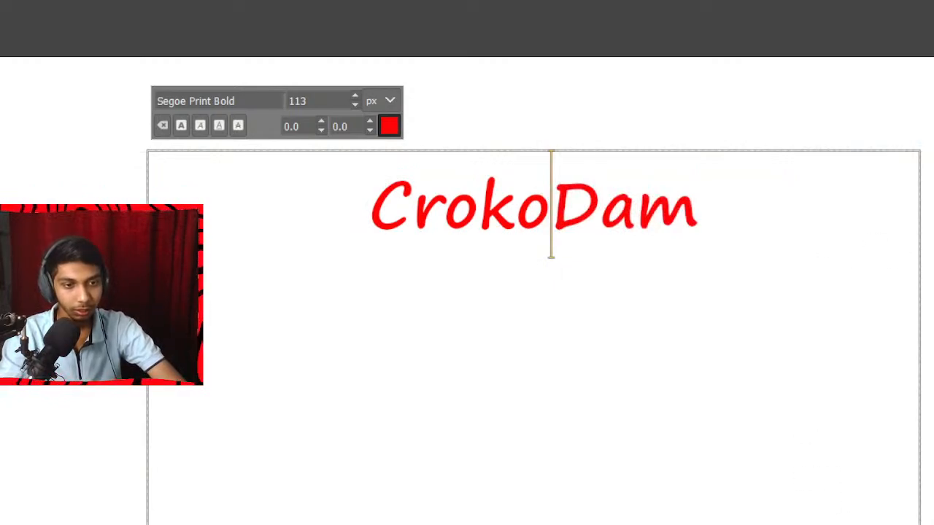
left_click_drag(925, 523, 840, 368)
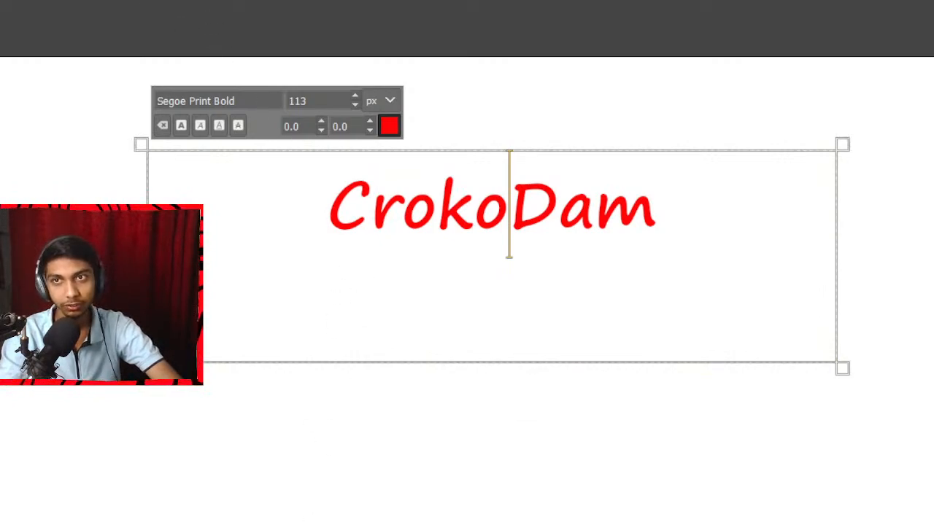
Flip the CrokoDam layer horizontally with the Flip tool, and flip it back horizontally.
key("alt+t")
mouse_move(70, 1)
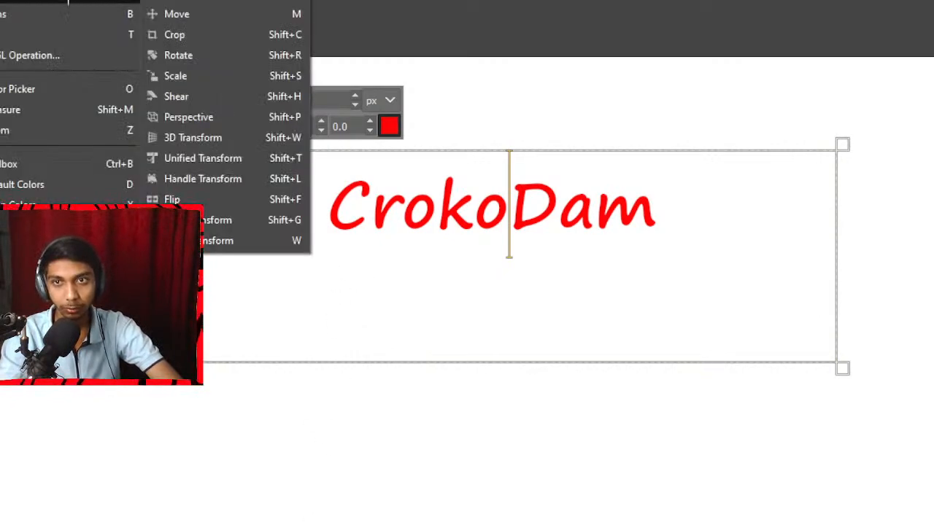
left_click(182, 199)
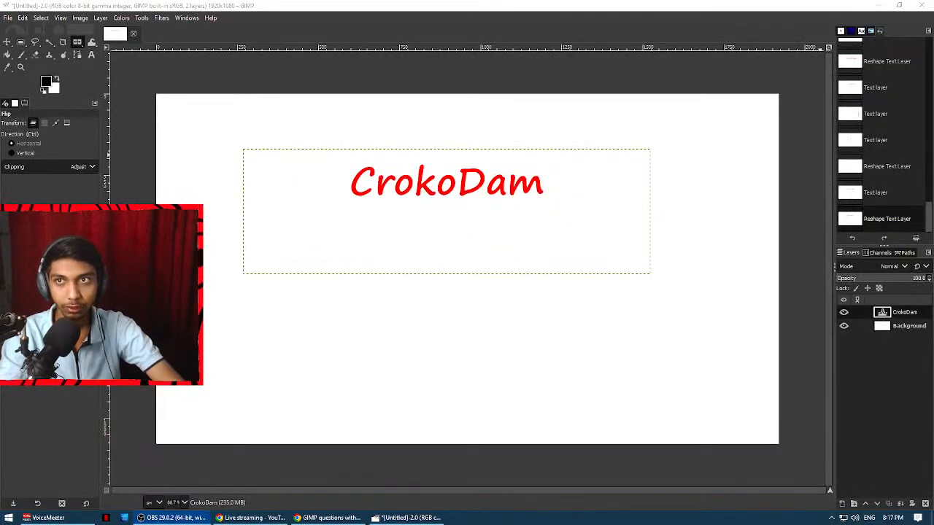
left_click(141, 17)
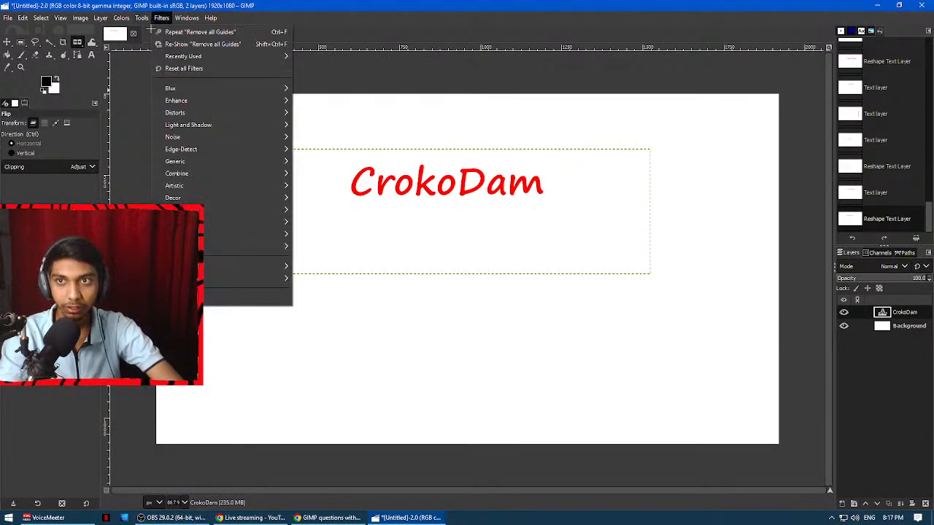
mouse_move(157, 57)
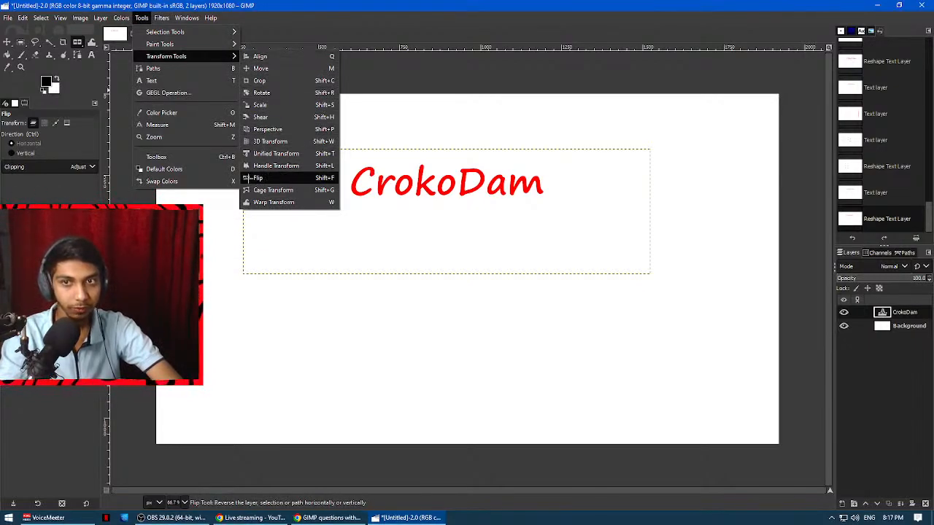
left_click(256, 178)
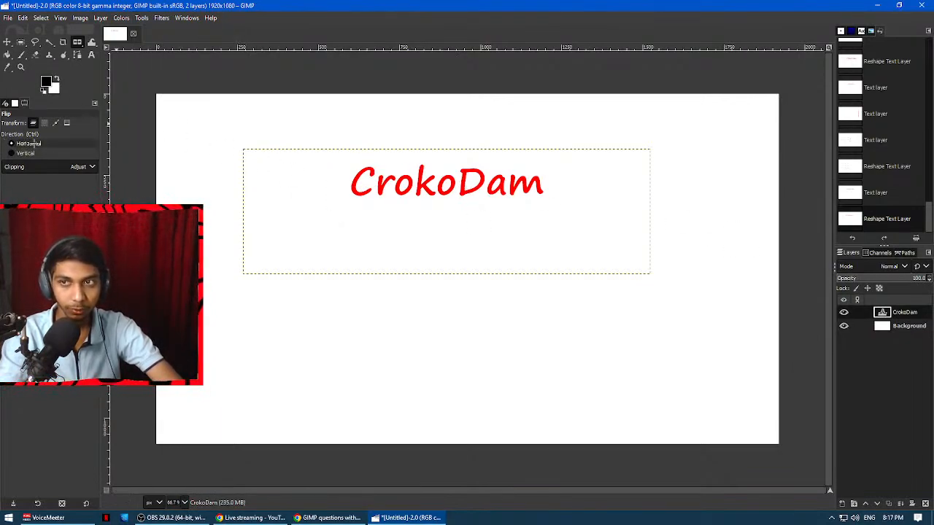
left_click(470, 178)
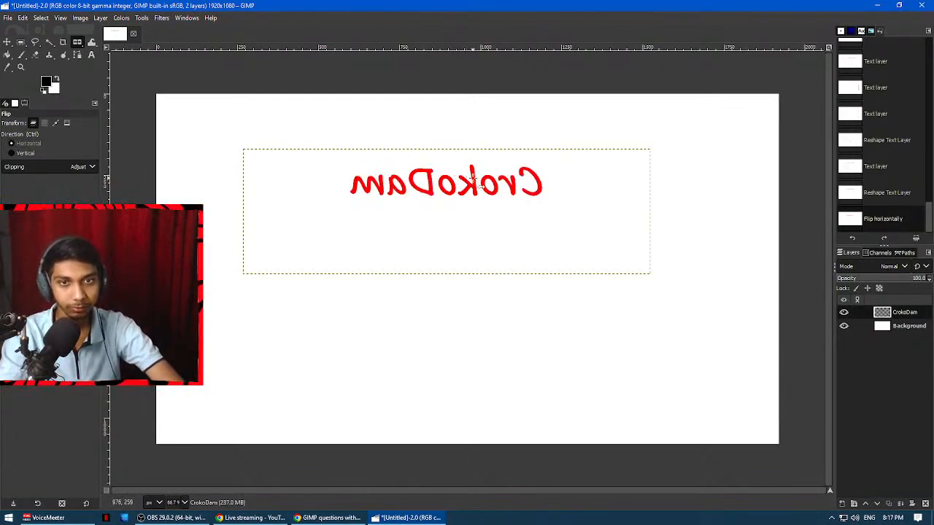
left_click(473, 178)
Set the flip direction to Vertical and flip the CrokoDam layer upside down and back twice.
left_click(26, 153)
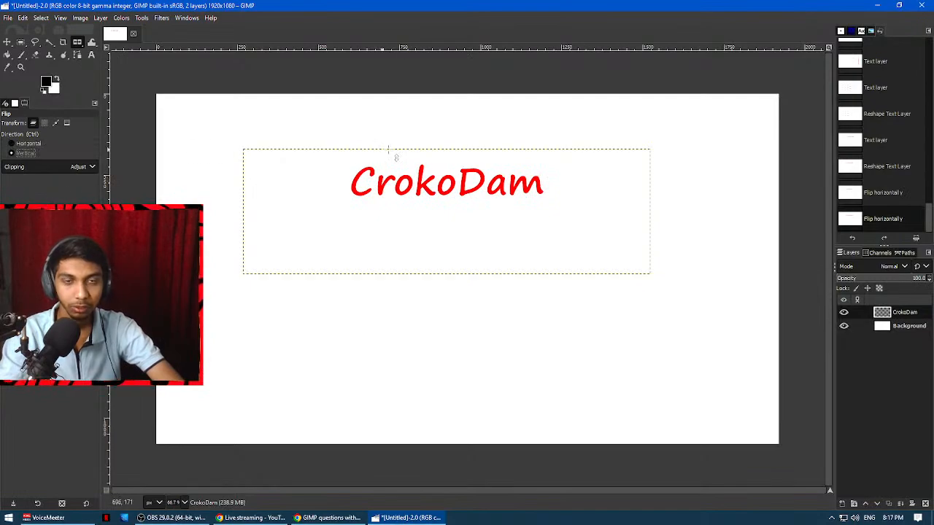
left_click(482, 183)
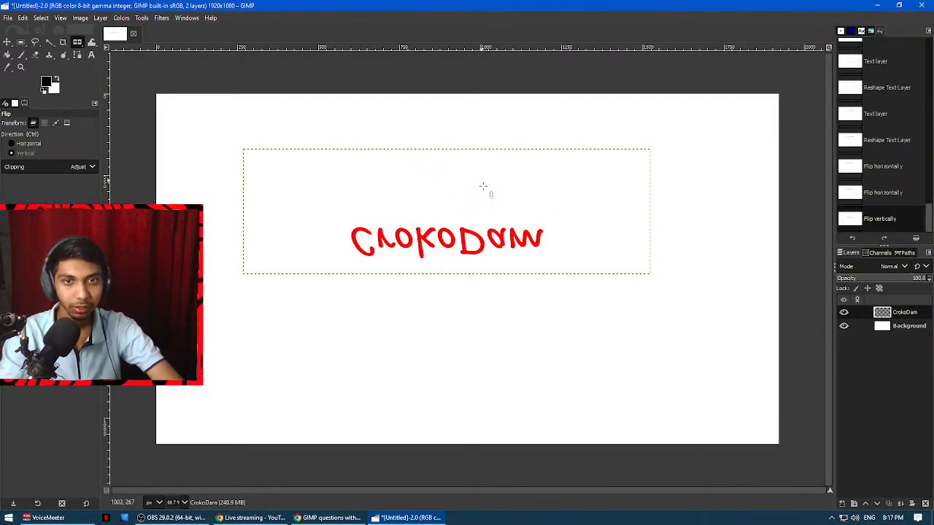
left_click(481, 248)
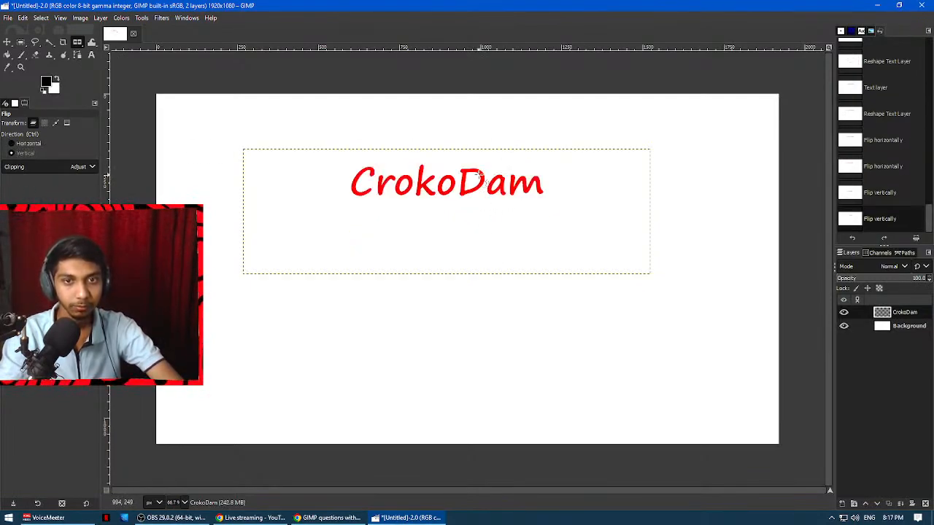
left_click(483, 175)
left_click(491, 252)
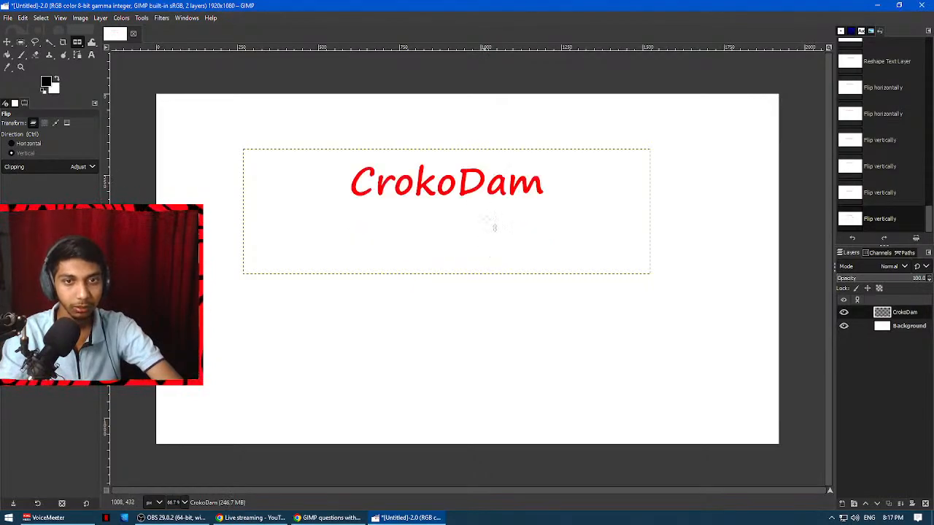
Read question 9 on creating text with arbitrary rotation in the Google Docs document, and return to GIMP.
left_click(328, 518)
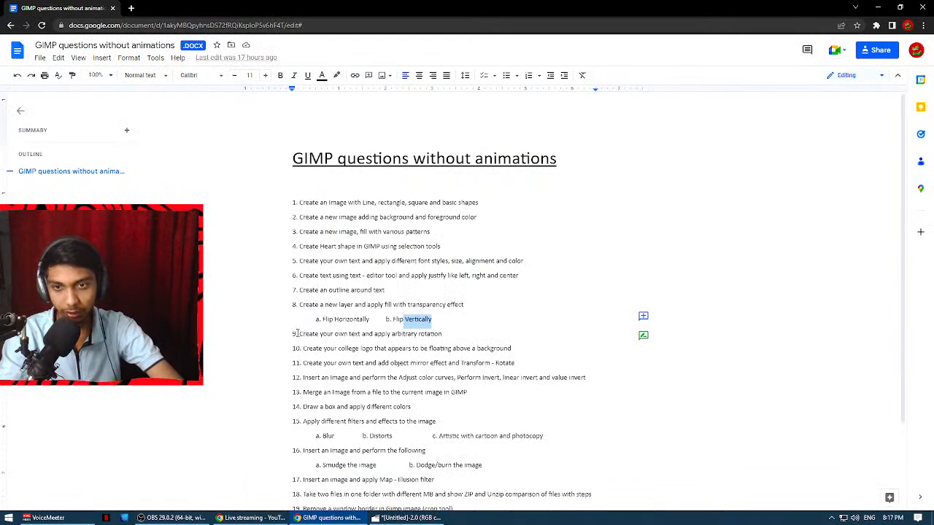
left_click_drag(298, 333, 441, 333)
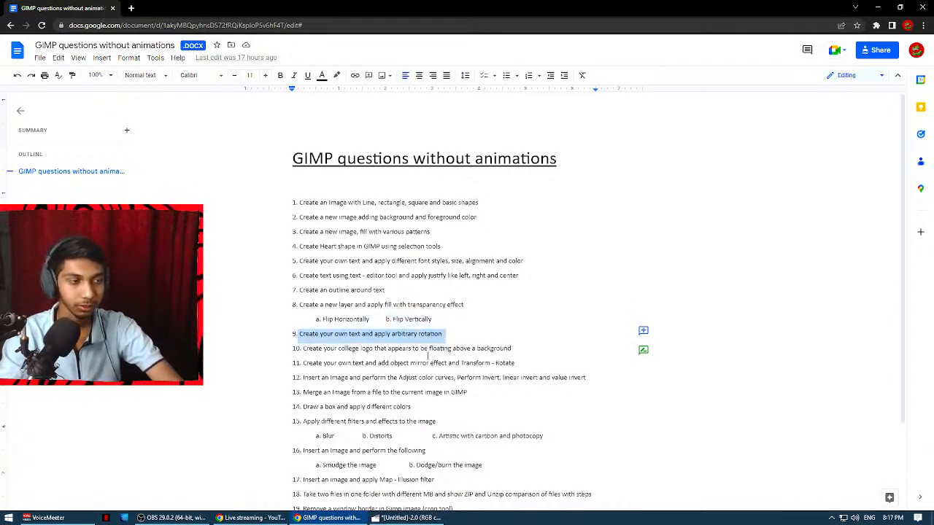
key("alt+Tab")
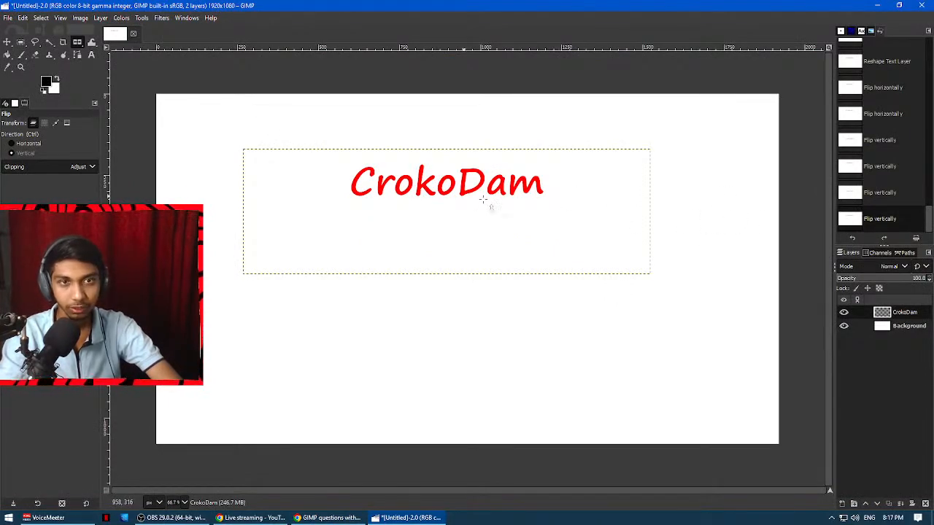
Flip the CrokoDam layer vertically and back once more, and activate the Text tool.
left_click(454, 174)
left_click(476, 239)
key("t")
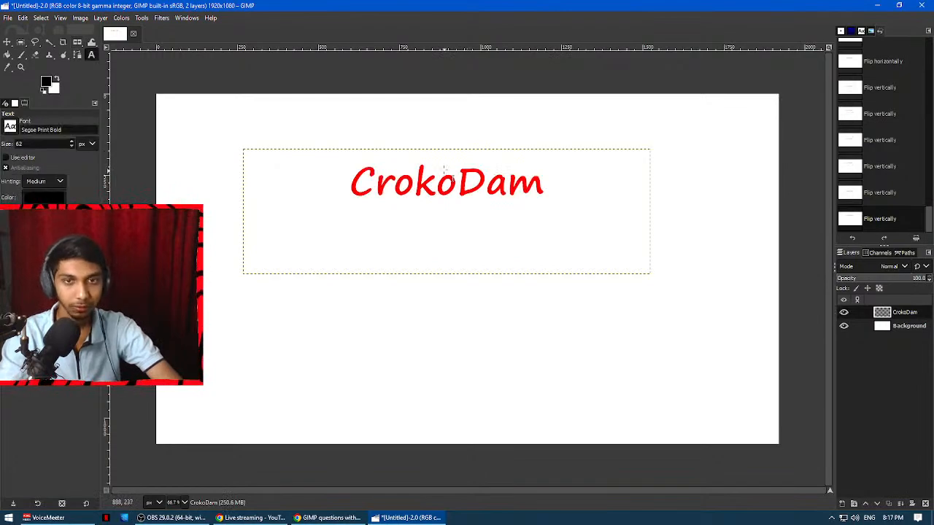
Open the CrokoDam text for editing and shrink its text box to fit closely around the word.
left_click(454, 178)
left_click(478, 239)
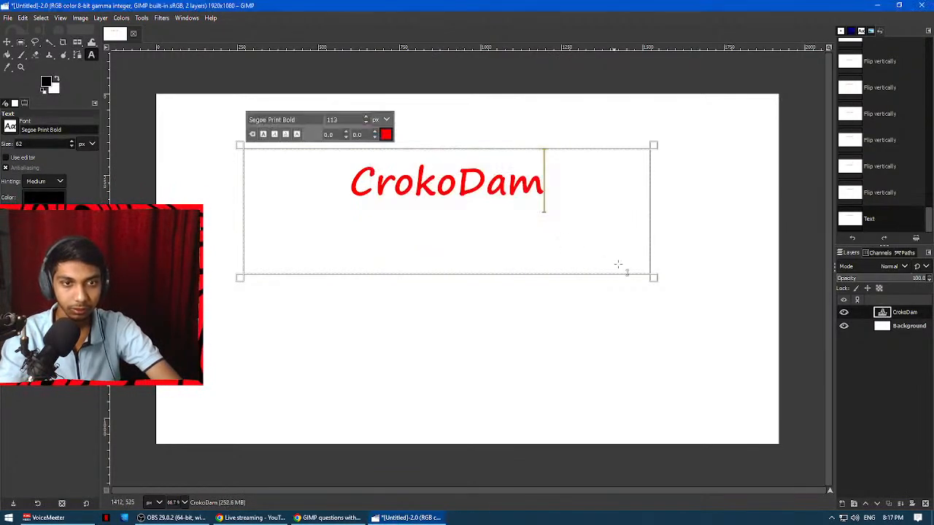
left_click_drag(662, 285, 488, 219)
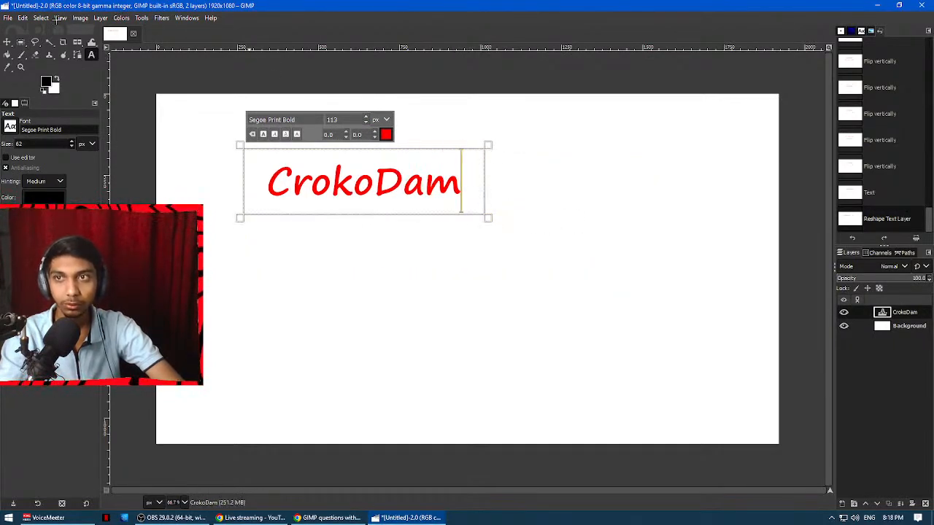
left_click(80, 18)
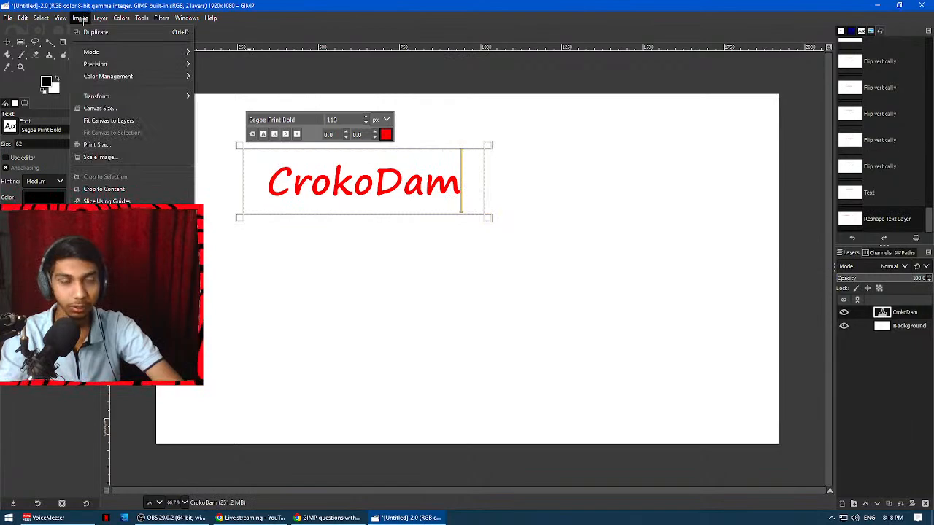
mouse_move(100, 18)
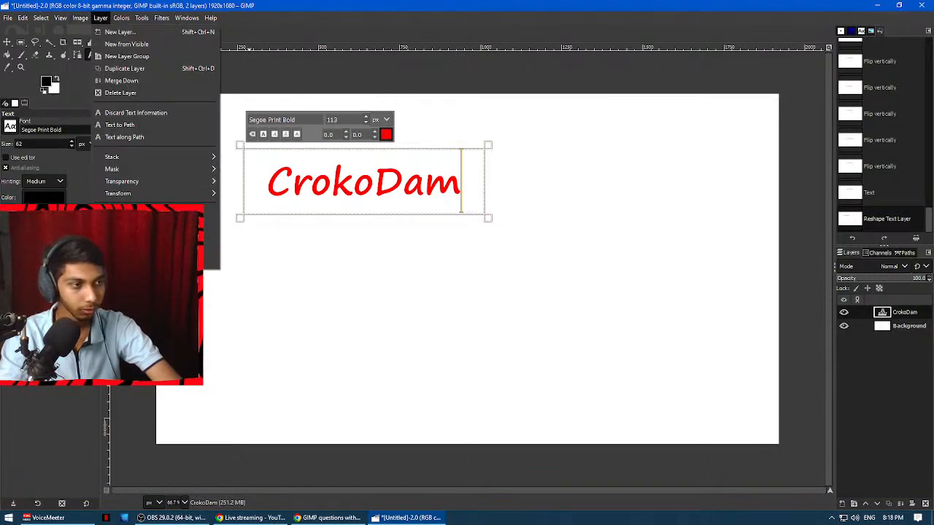
left_click(519, 24)
left_click(372, 184)
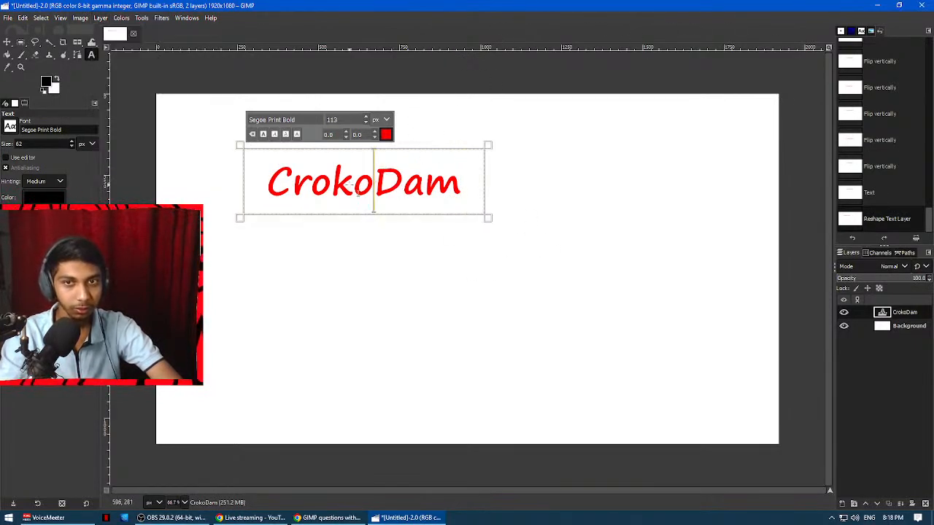
left_click(143, 17)
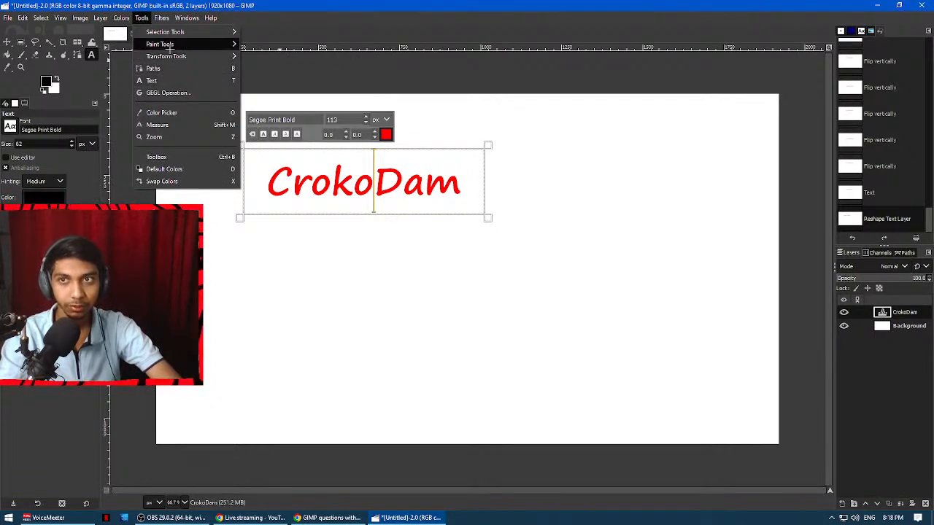
left_click(153, 81)
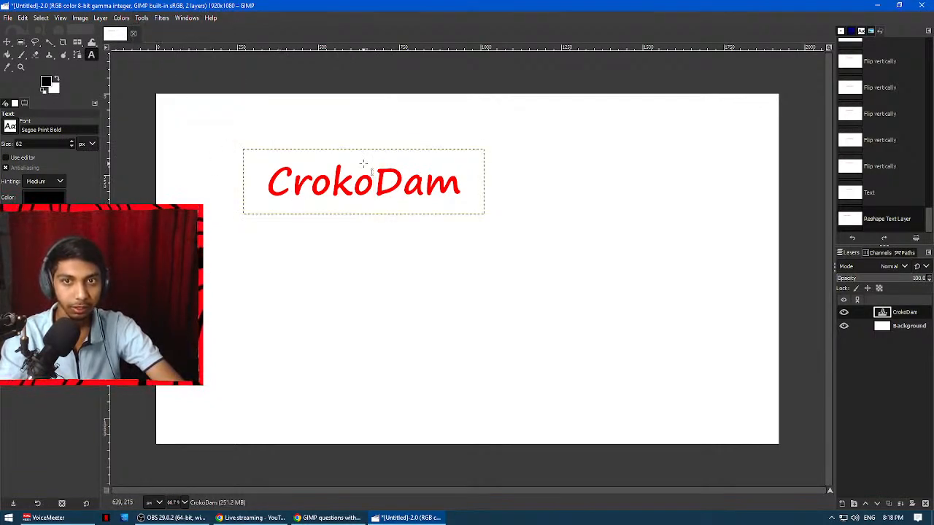
left_click(377, 186)
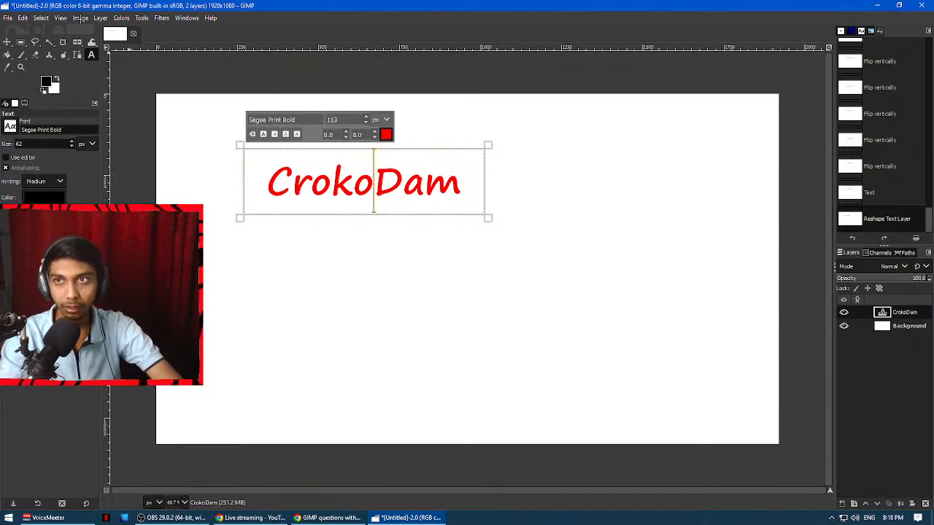
Preview an arbitrary rotation of the whole image at about -14.32°, and reset the angle.
left_click(80, 18)
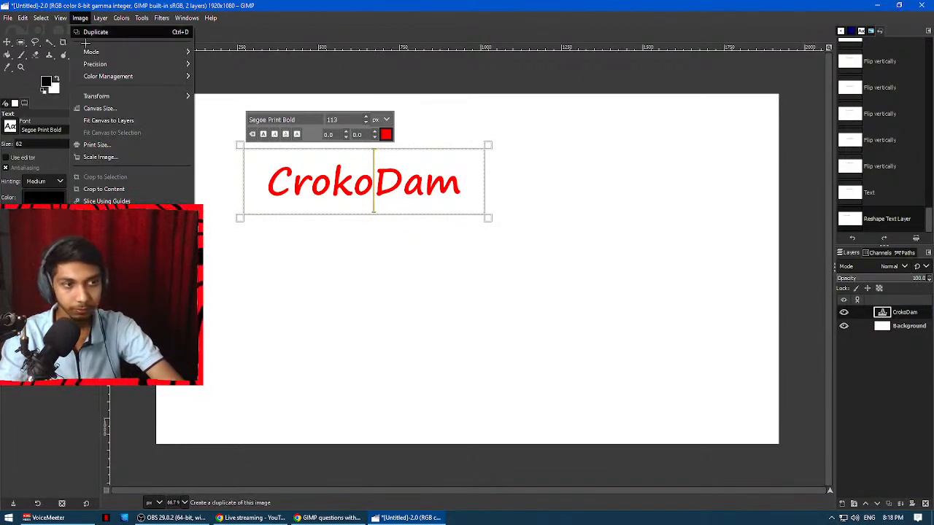
mouse_move(106, 96)
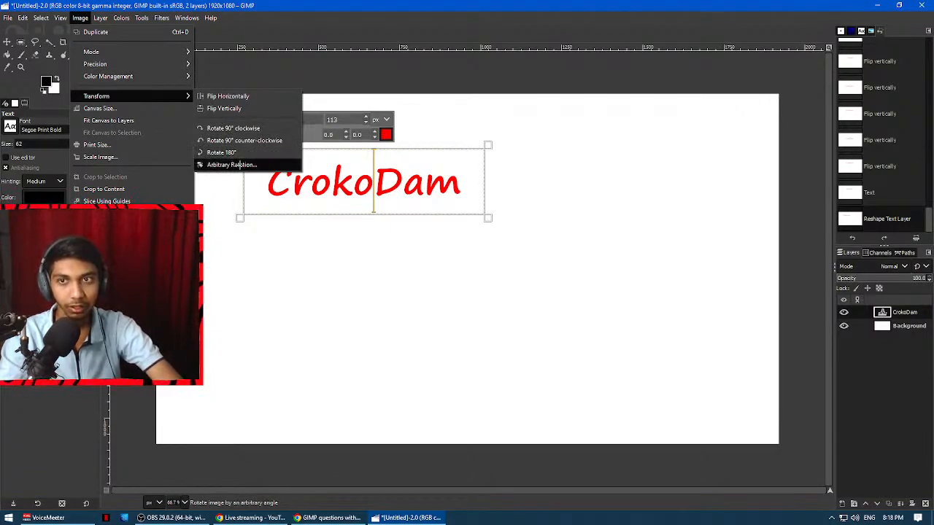
left_click(244, 165)
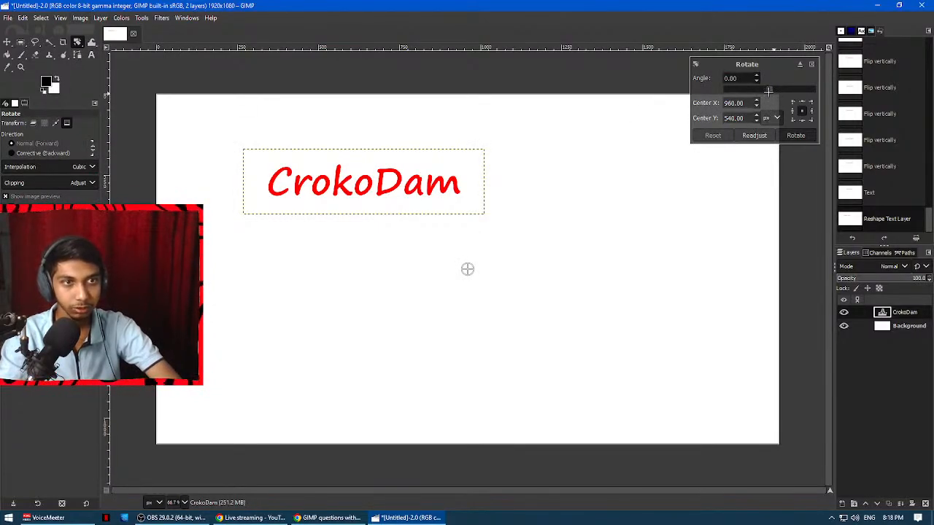
mouse_move(768, 90)
left_mouse_down()
mouse_move(757, 90)
mouse_move(767, 90)
left_mouse_up()
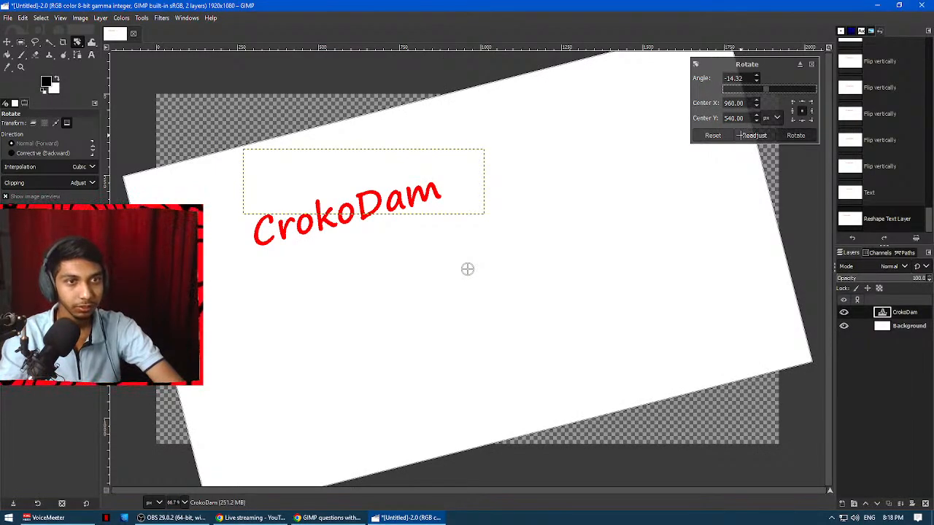
left_click(713, 135)
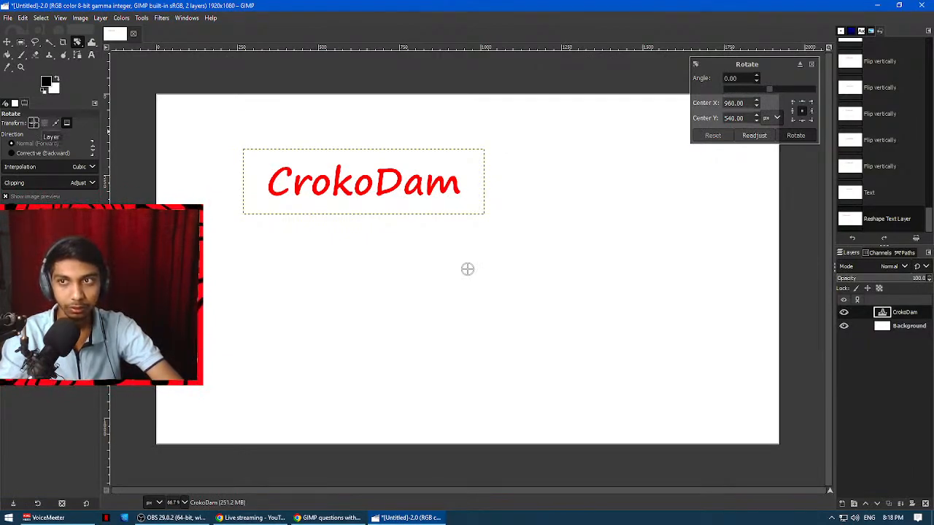
Restart the arbitrary image rotation and move its pivot point onto the CrokoDam text.
left_click(33, 124)
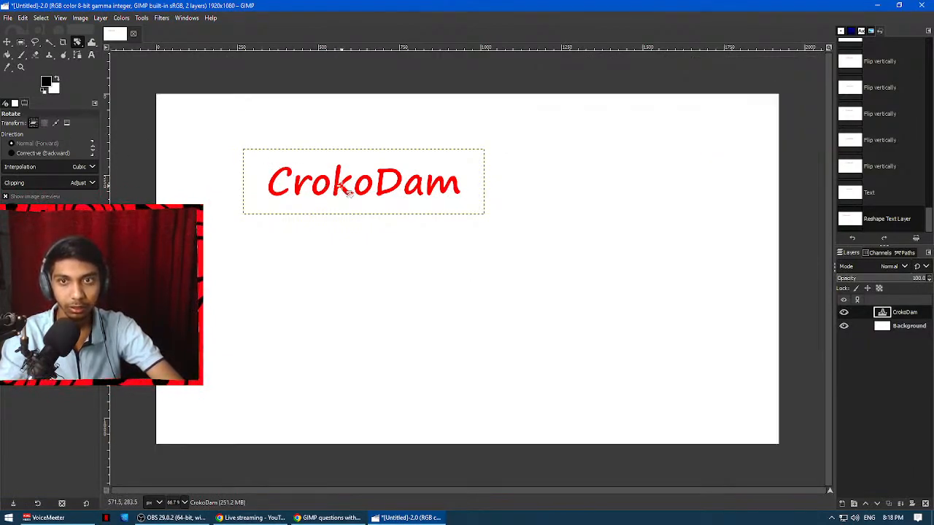
left_click(80, 18)
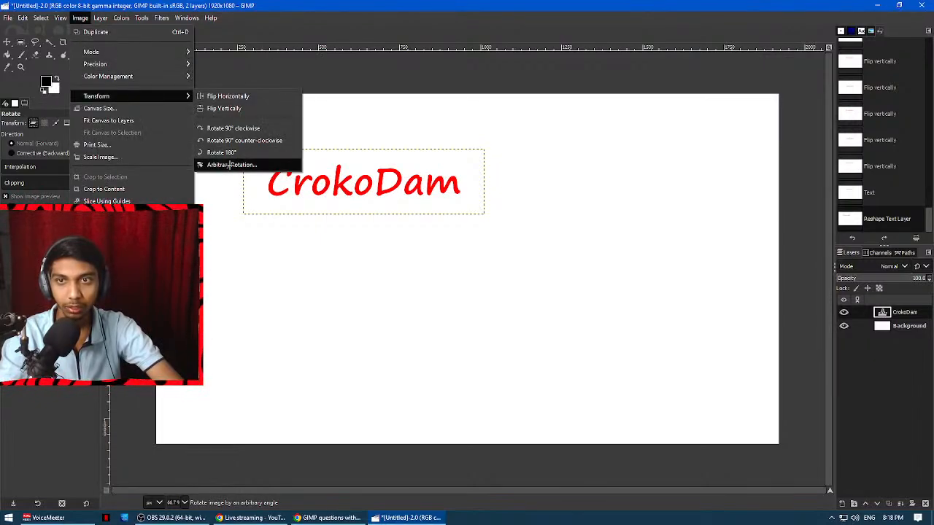
left_click(232, 164)
left_click_drag(432, 231, 380, 188)
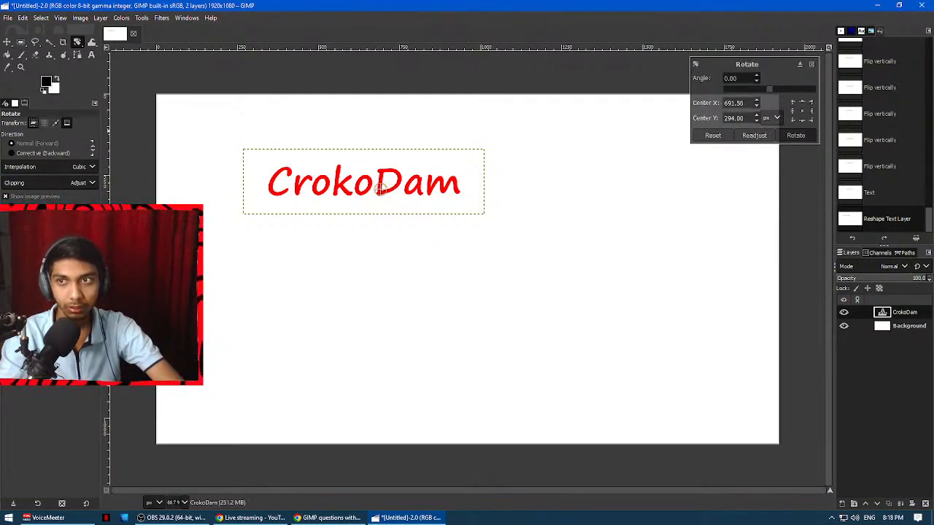
Switch the rotation to the layer, preview CrokoDam rotated to about 38.86°, and reset and cancel it.
left_click(34, 121)
left_click(366, 186)
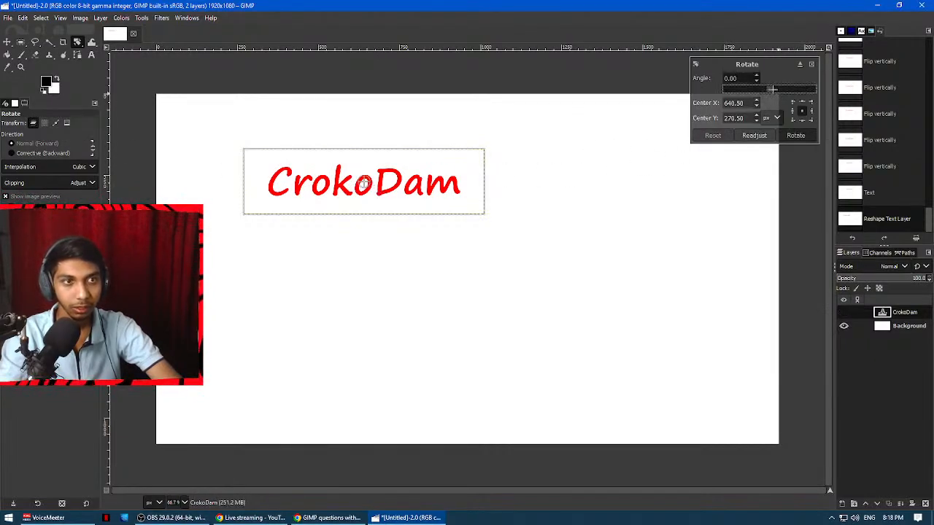
mouse_move(773, 87)
left_mouse_down()
mouse_move(815, 89)
mouse_move(779, 95)
left_mouse_up()
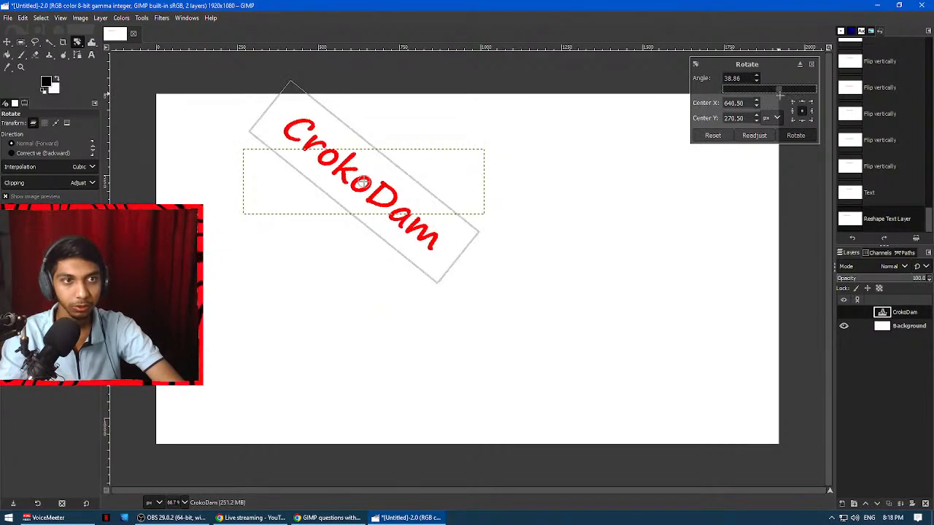
left_click(712, 136)
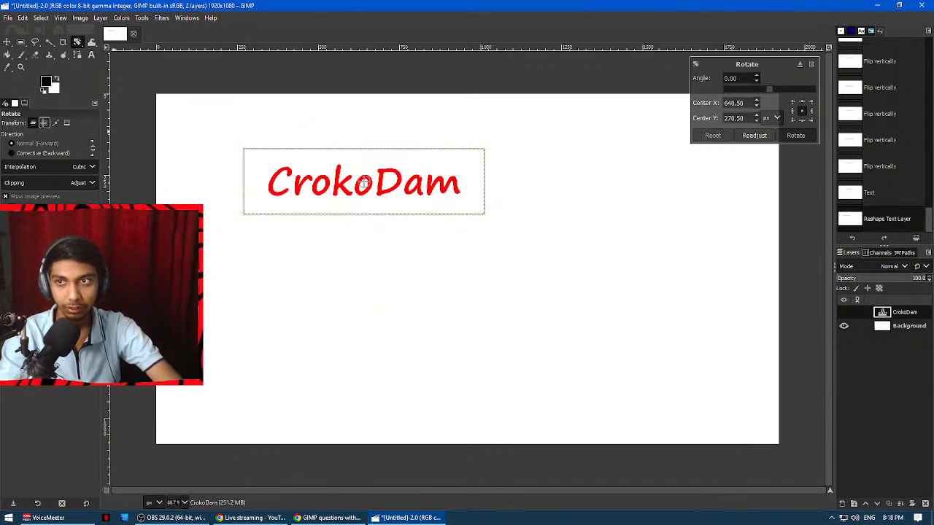
key("Escape")
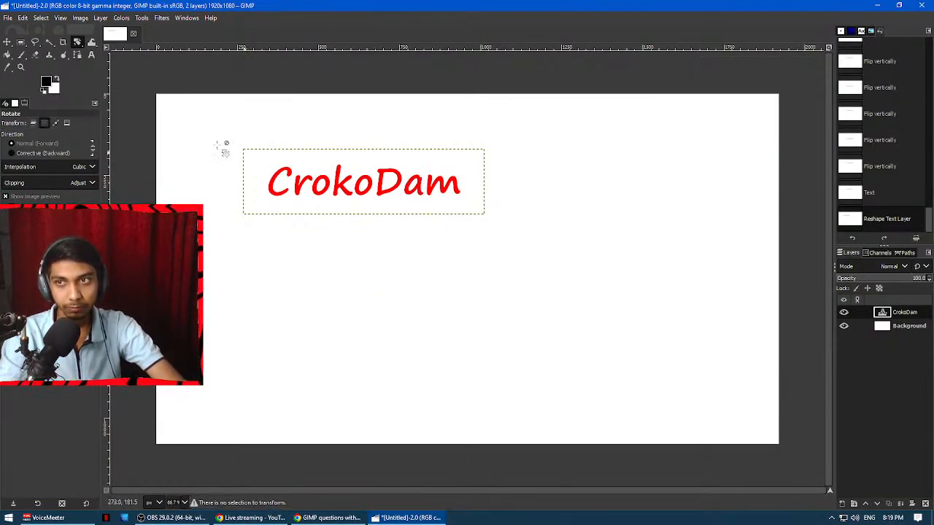
Set the Rotate tool to transform the image, preview a rotation of about -18.41°, and reset the angle.
left_click(32, 124)
left_click(67, 124)
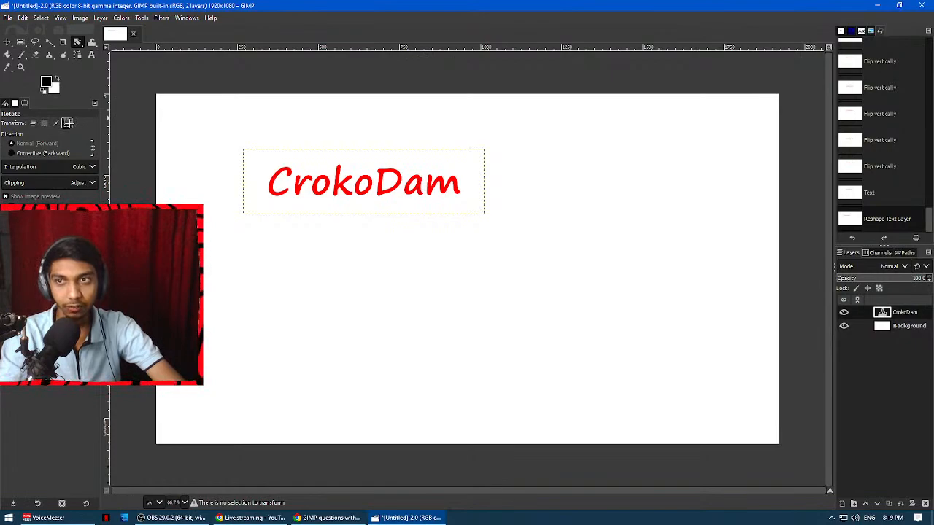
left_click(406, 189)
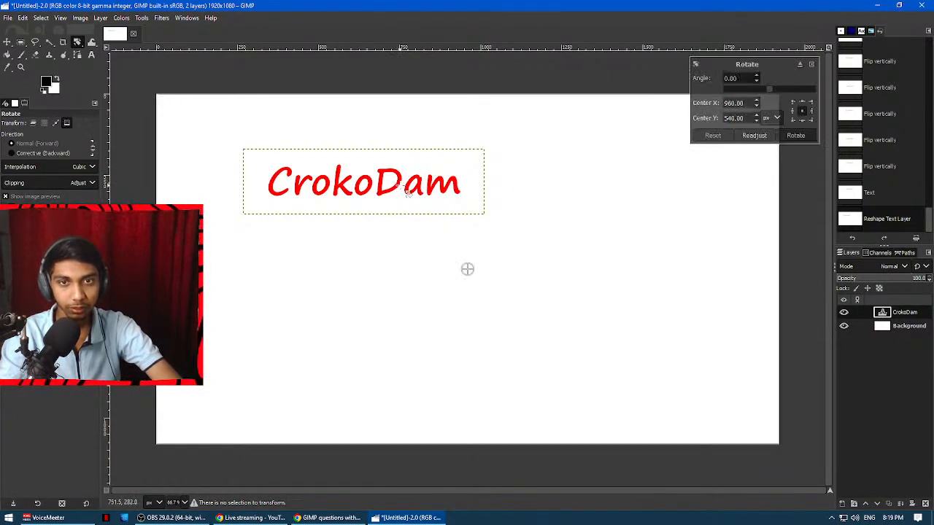
mouse_move(770, 90)
left_mouse_down()
mouse_move(788, 90)
mouse_move(775, 89)
left_mouse_up()
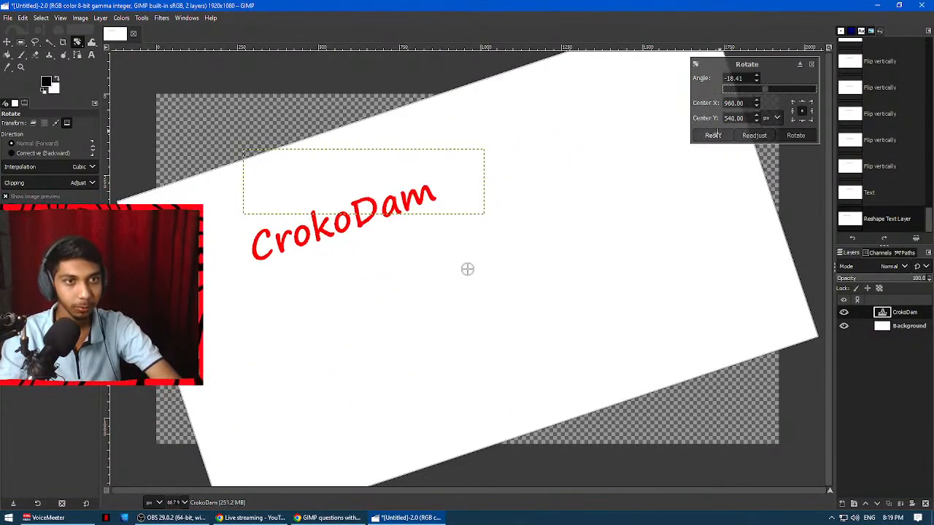
left_click(713, 135)
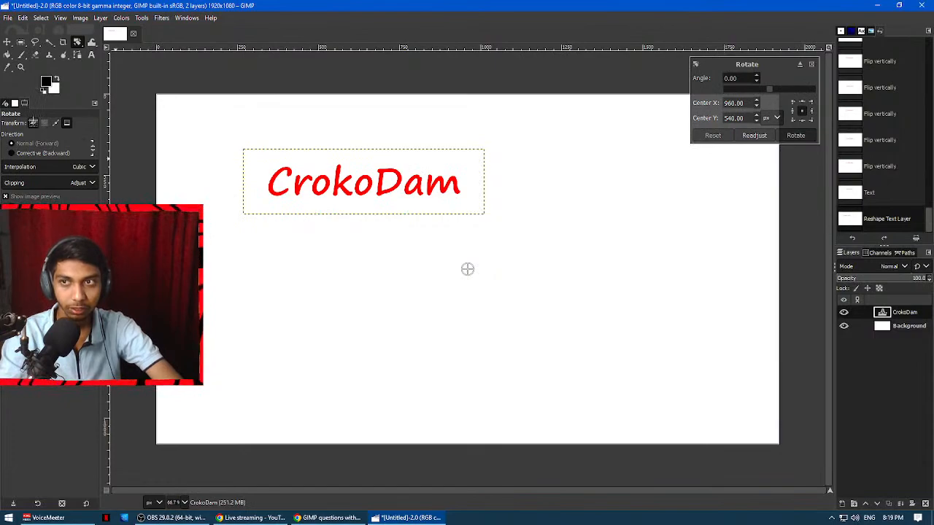
Preview rotating only the CrokoDam layer to about -14.32°, reset the angle, and close the rotation settings.
left_click(32, 122)
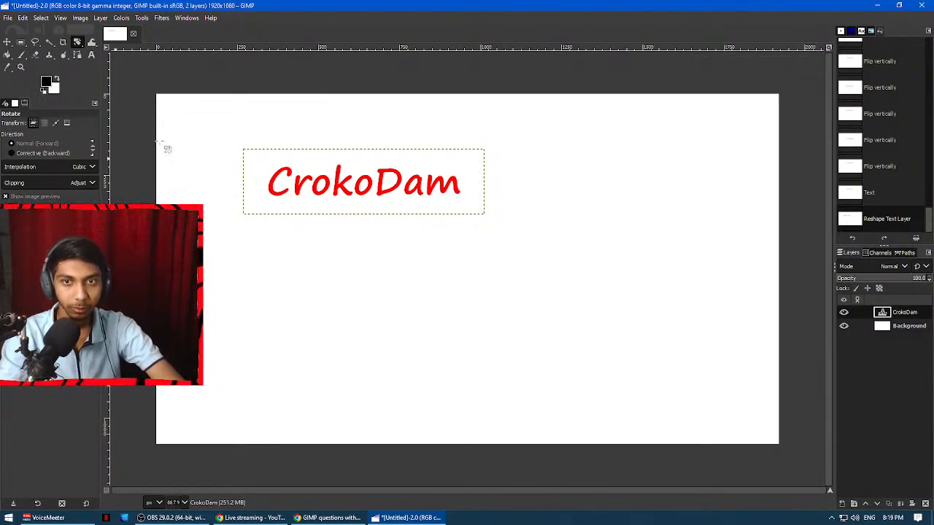
left_click(363, 185)
mouse_move(771, 89)
left_mouse_down()
mouse_move(815, 89)
mouse_move(757, 93)
mouse_move(774, 91)
mouse_move(767, 94)
left_mouse_up()
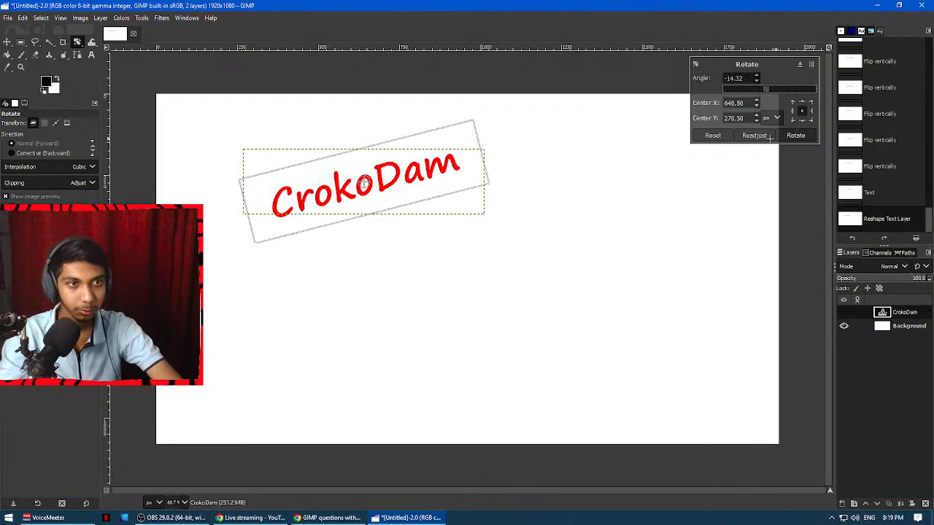
left_click(713, 136)
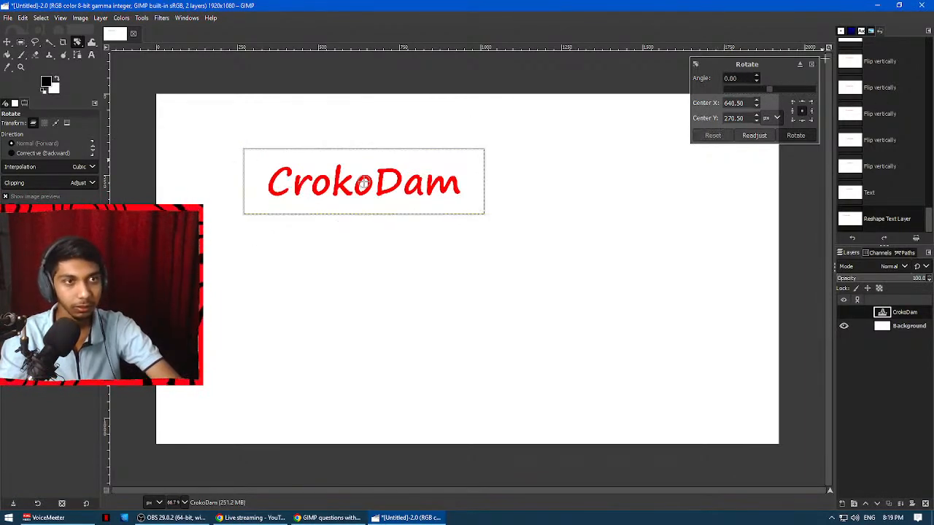
left_click(811, 65)
Read question 10 on a college logo floating above a background in the Google Docs document, and return to GIMP.
key("alt+Tab")
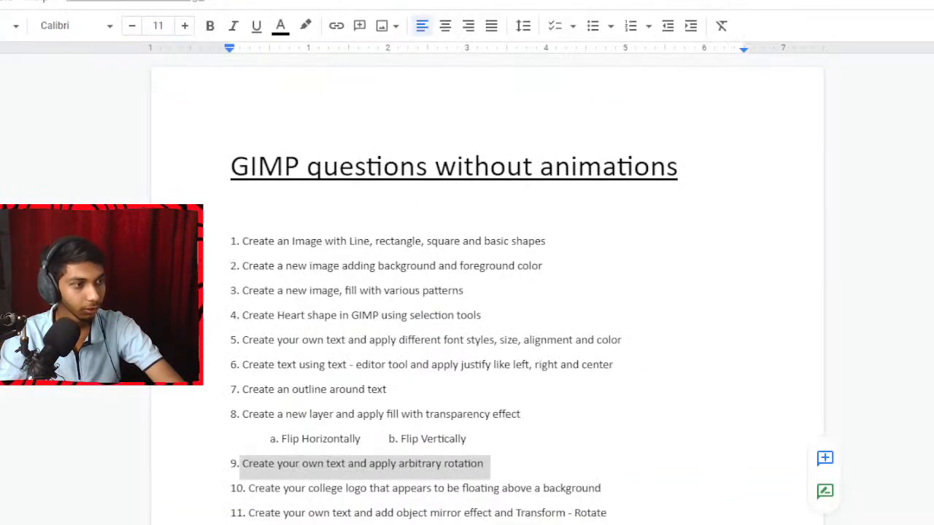
scroll(454, 344, "down", 5)
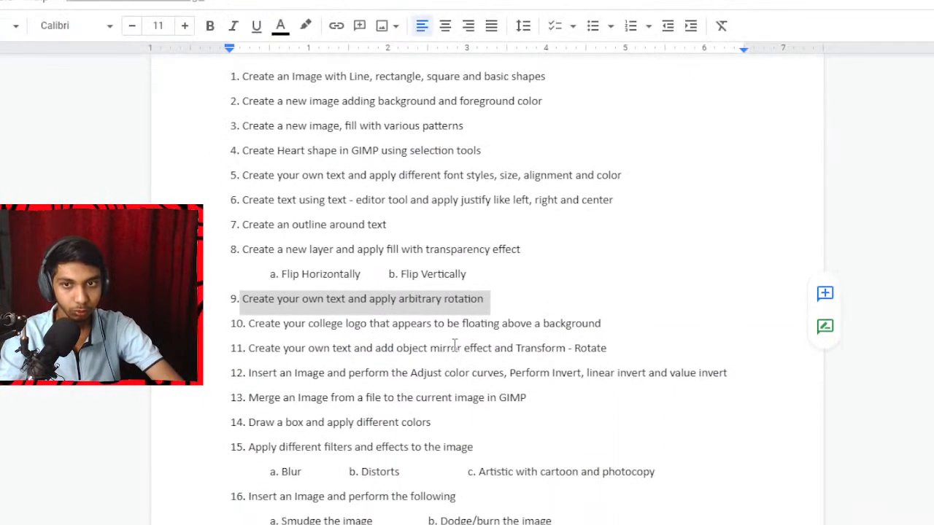
left_click_drag(248, 303, 603, 305)
left_click(580, 306)
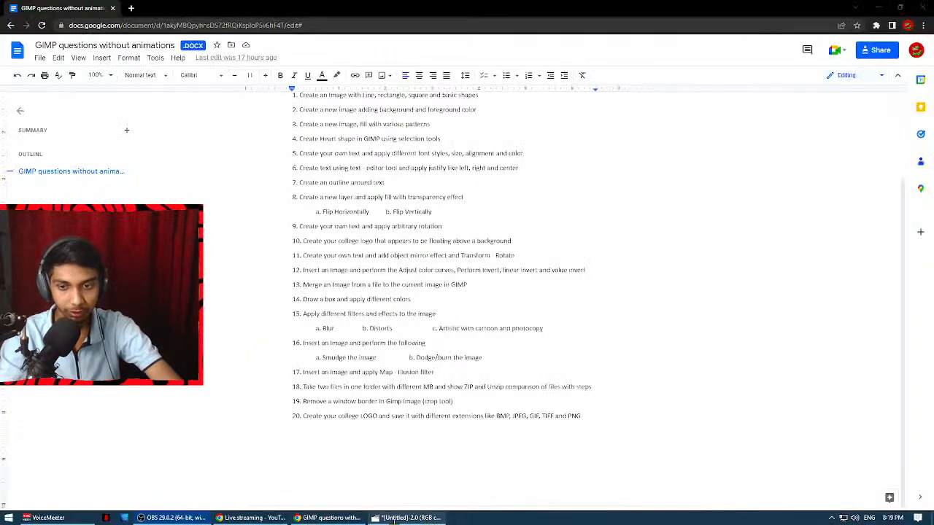
left_click(394, 519)
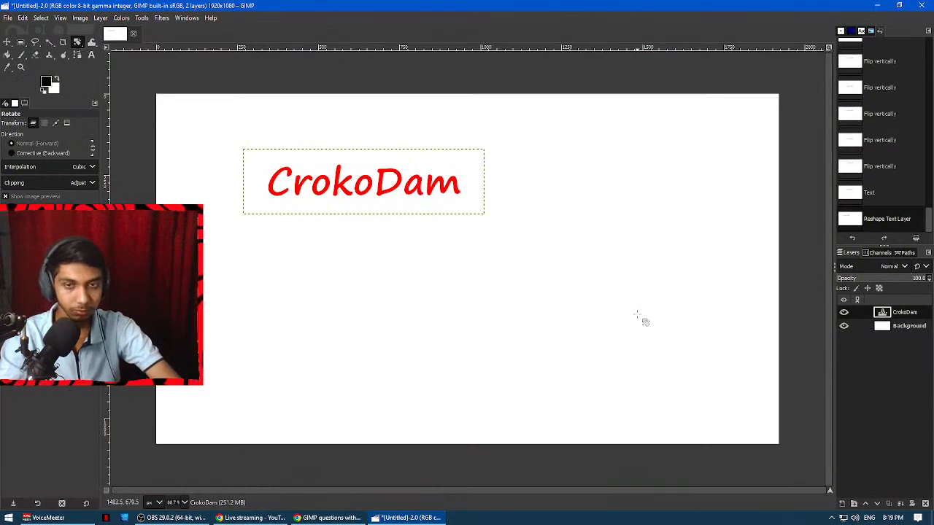
Add the image ss.jpg from the Stream folder to the canvas as a new layer.
key("super+e")
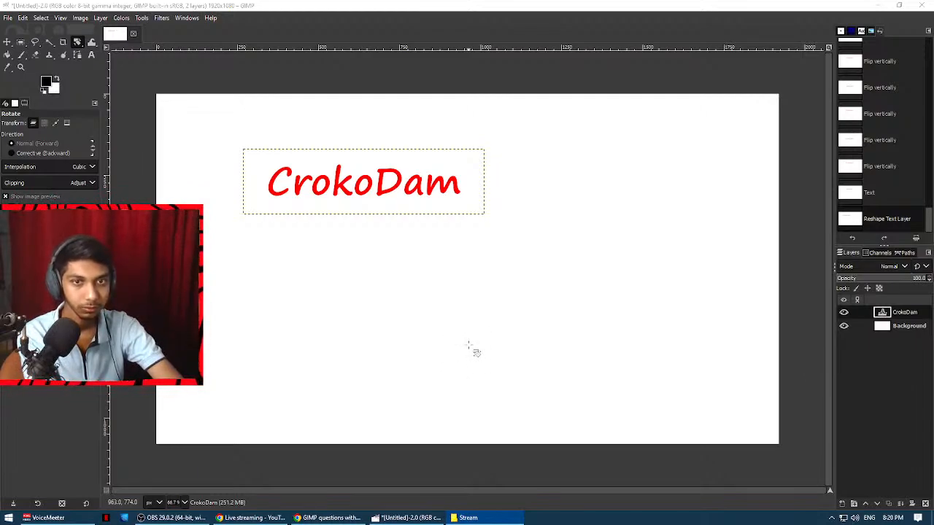
left_click_drag(469, 346, 900, 340)
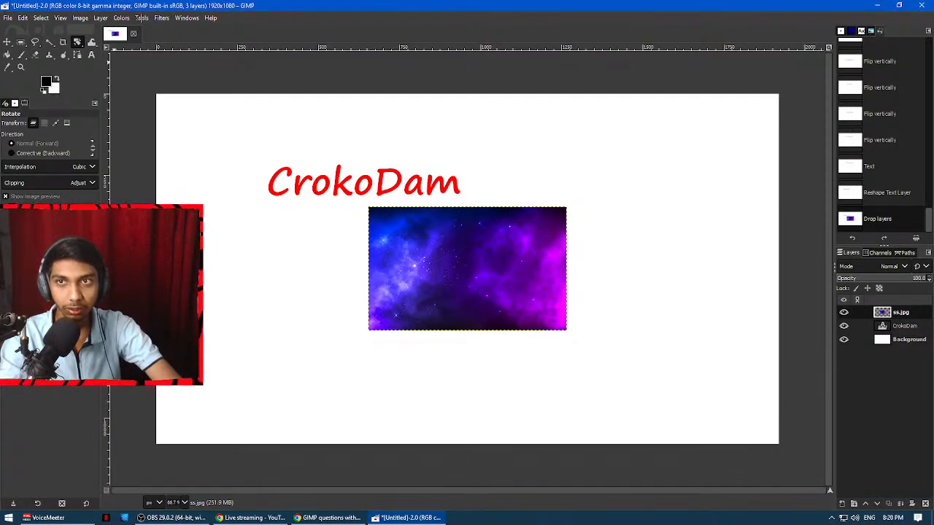
Enlarge the ss.jpg layer with the Scale tool to about 1722 × 1078 px, extending it across most of the canvas.
left_click(141, 17)
mouse_move(166, 56)
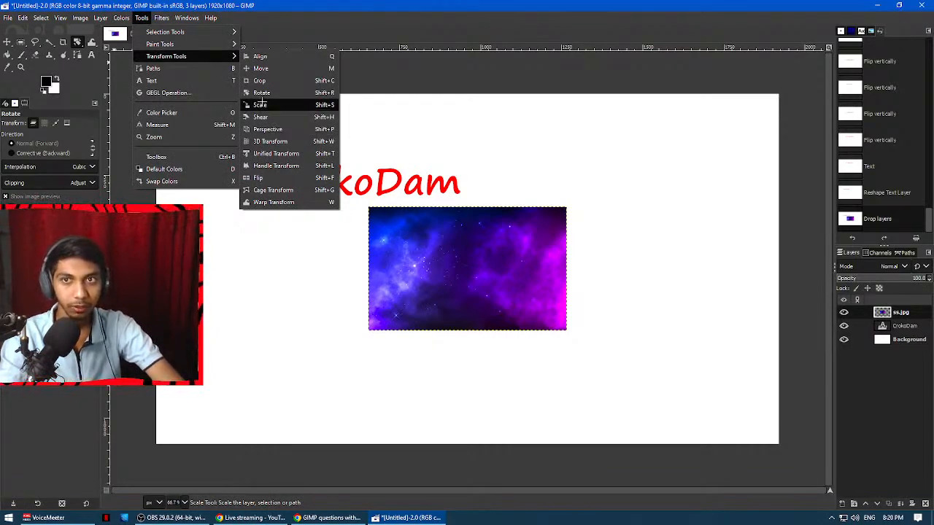
left_click(261, 105)
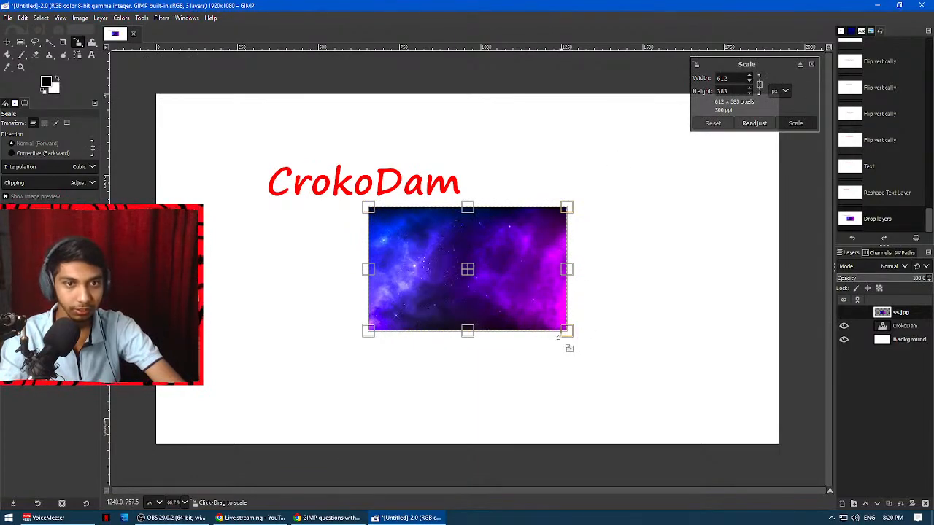
left_click_drag(568, 332, 665, 391)
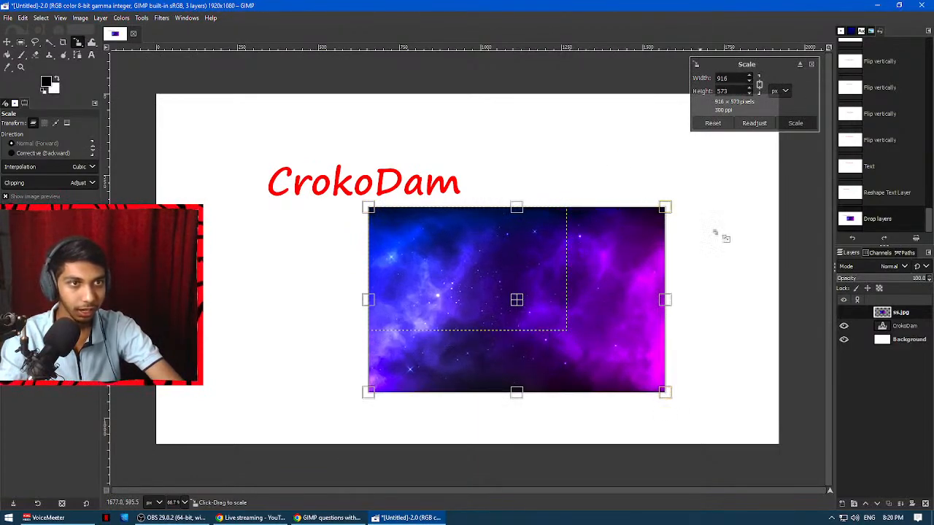
left_click(746, 78)
left_click(750, 76)
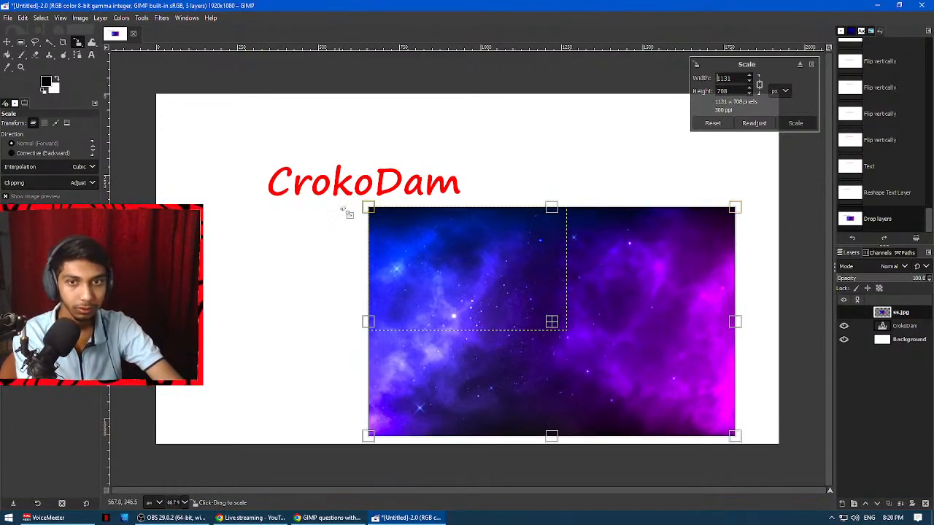
left_click_drag(369, 208, 151, 125)
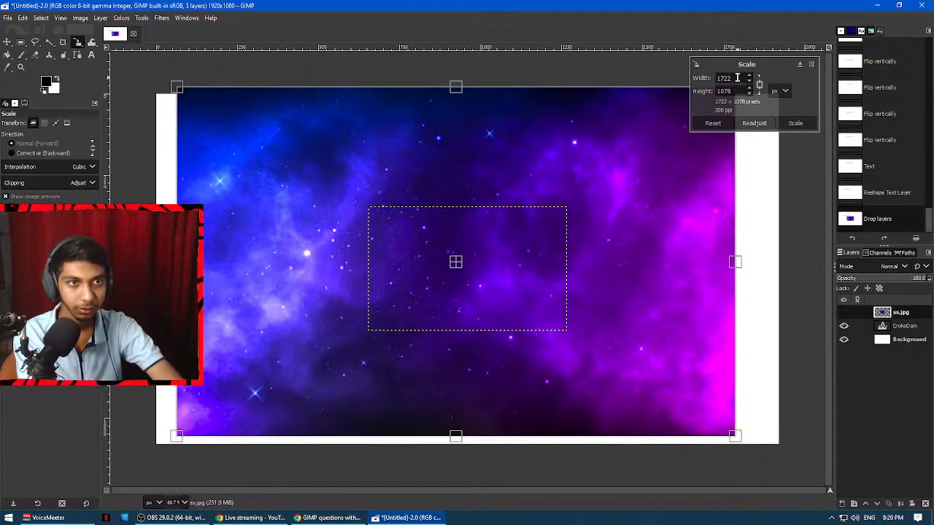
Scale the ss.jpg layer to 1920 × 1080 px with width and height unlinked, and move it to cover the canvas.
left_click_drag(732, 78, 692, 79)
type("1920")
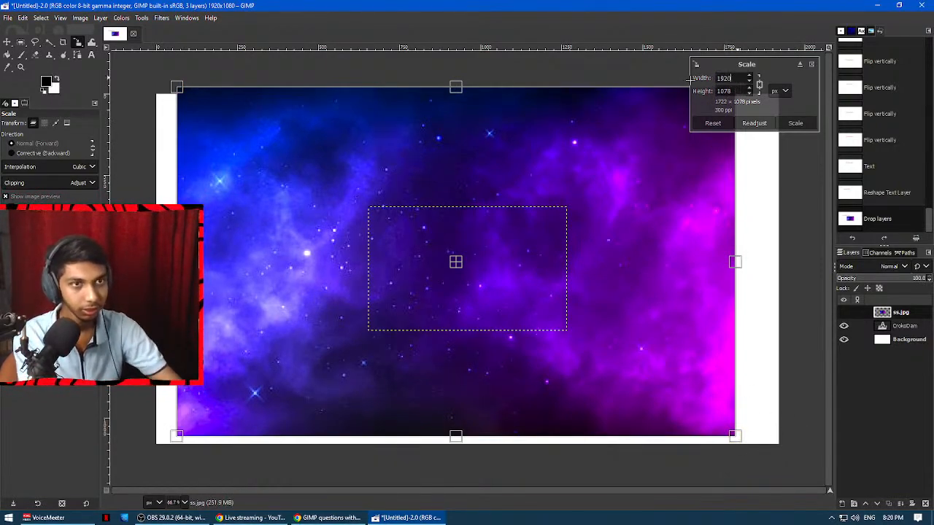
key("Tab")
left_click(759, 85)
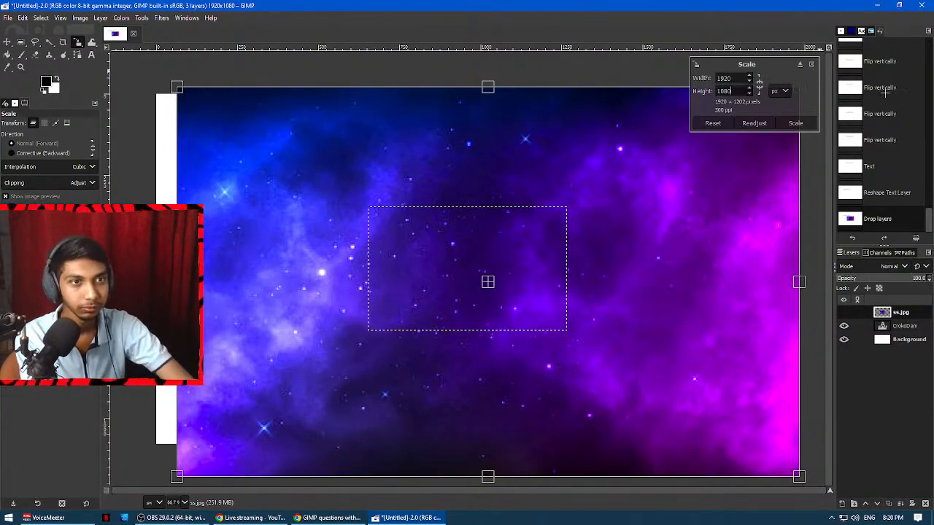
left_click(795, 123)
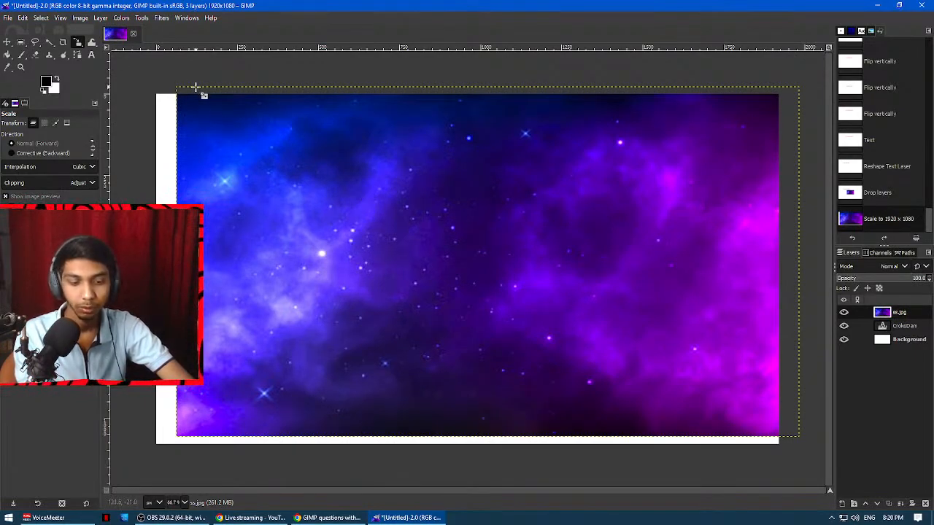
key("m")
left_click_drag(543, 175, 530, 204)
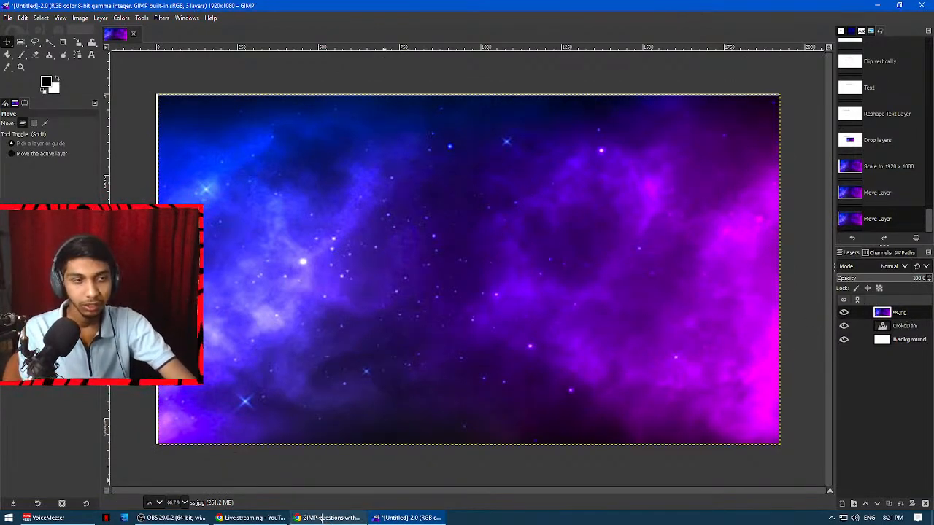
Add the logo image PNGG2.png from the Video Edits folder to the canvas as a new layer.
mouse_move(263, 518)
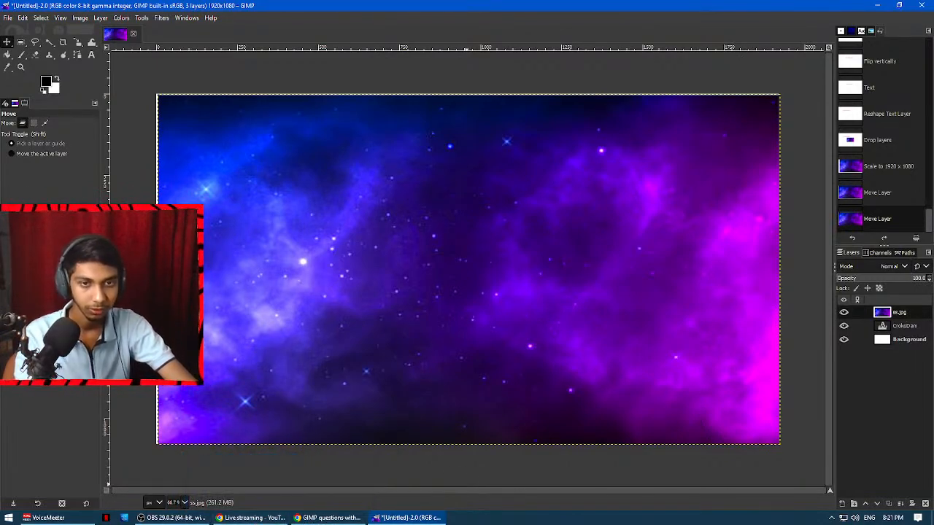
key("super+e")
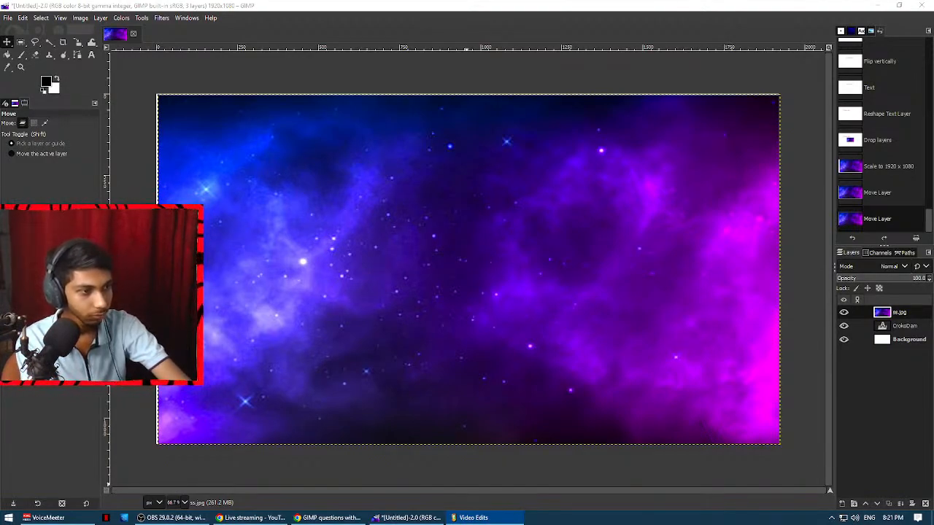
left_click_drag(332, 343, 413, 299)
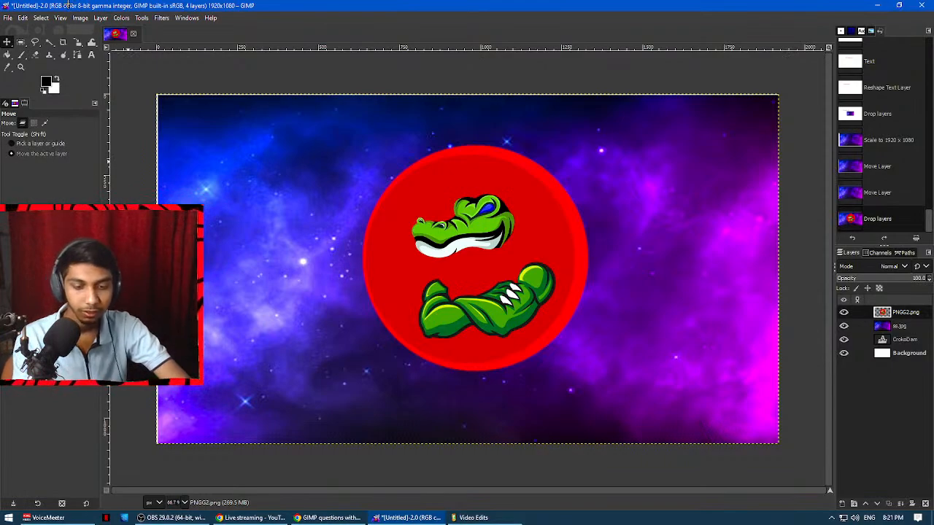
Preview scaling the PNGG2.png layer to about 1215 × 683 px with linked proportions, reset the size, and close the scale settings.
key("shift+s")
left_click(217, 175)
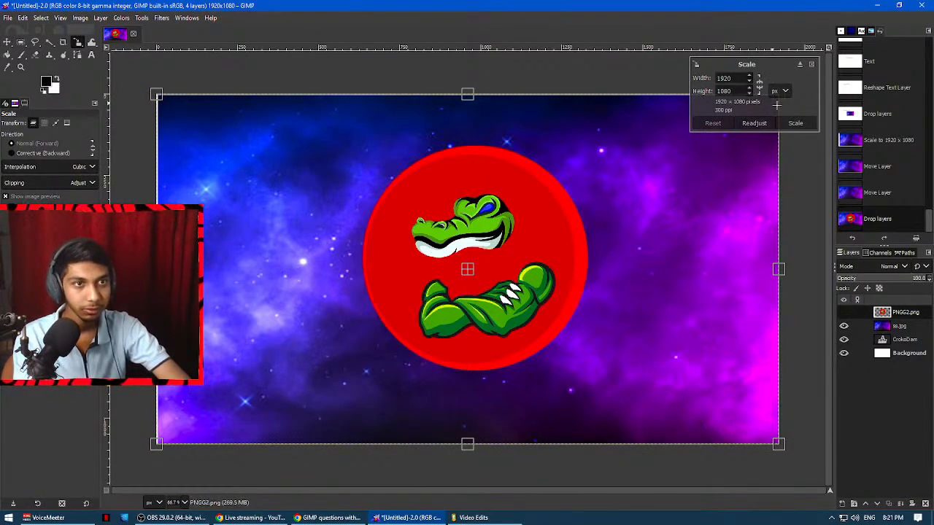
left_click(844, 313)
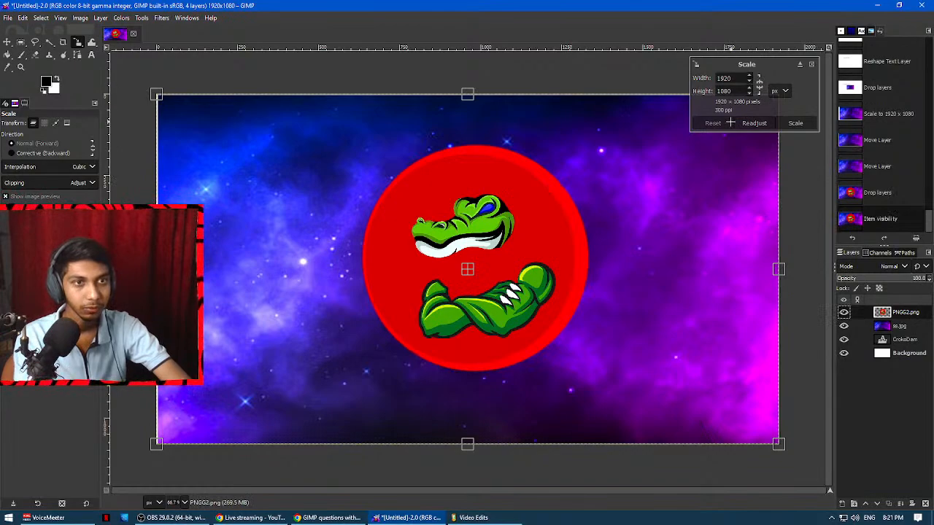
left_click(759, 85)
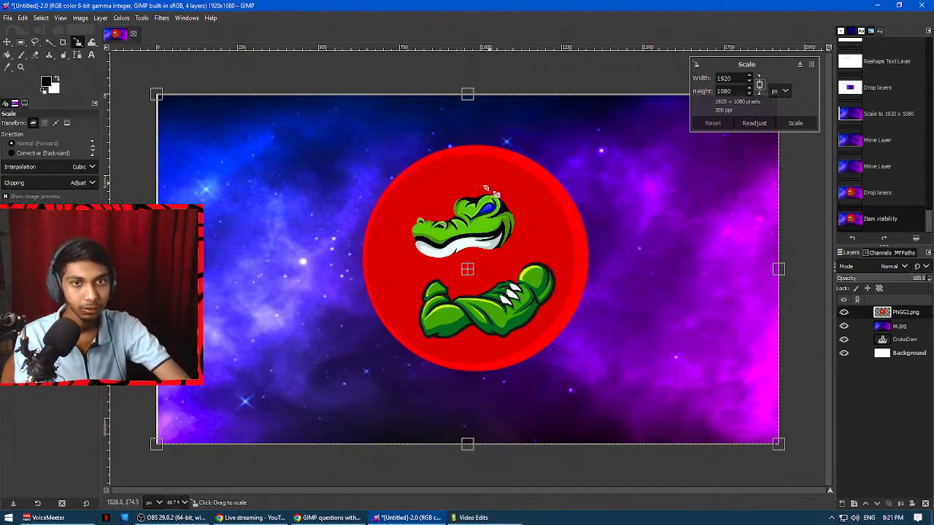
left_click_drag(157, 96, 387, 226)
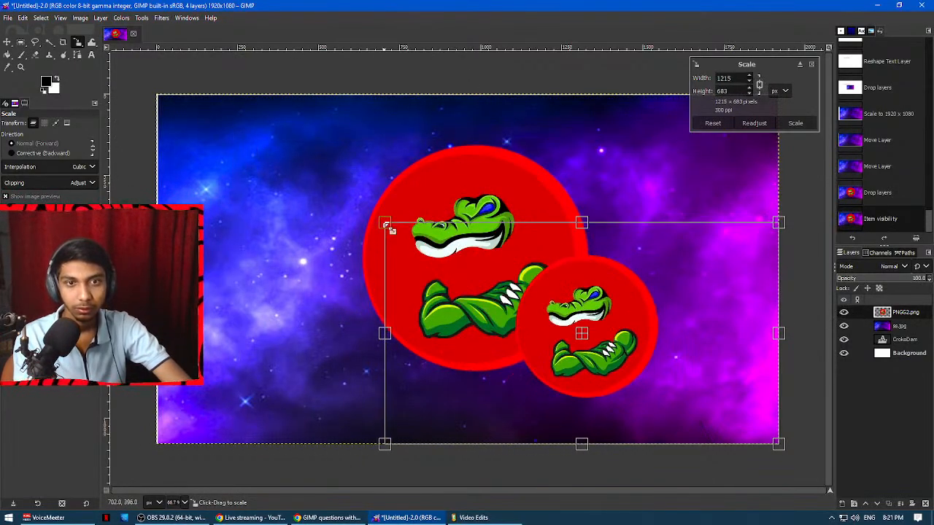
left_click(726, 123)
left_click(809, 65)
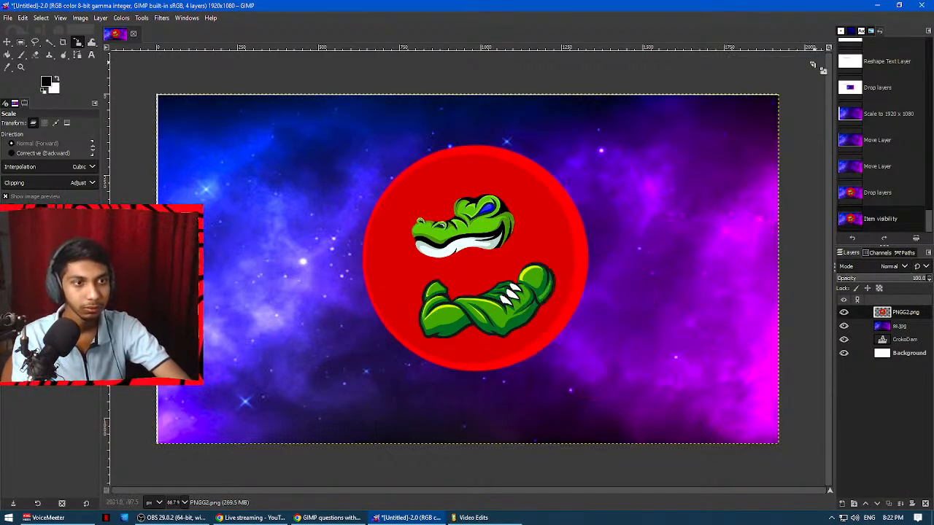
Undo adding PNGG2.png and add Logo PNGG.png from the Video Edits folder as a new layer instead.
key("ctrl+z")
key("ctrl+z")
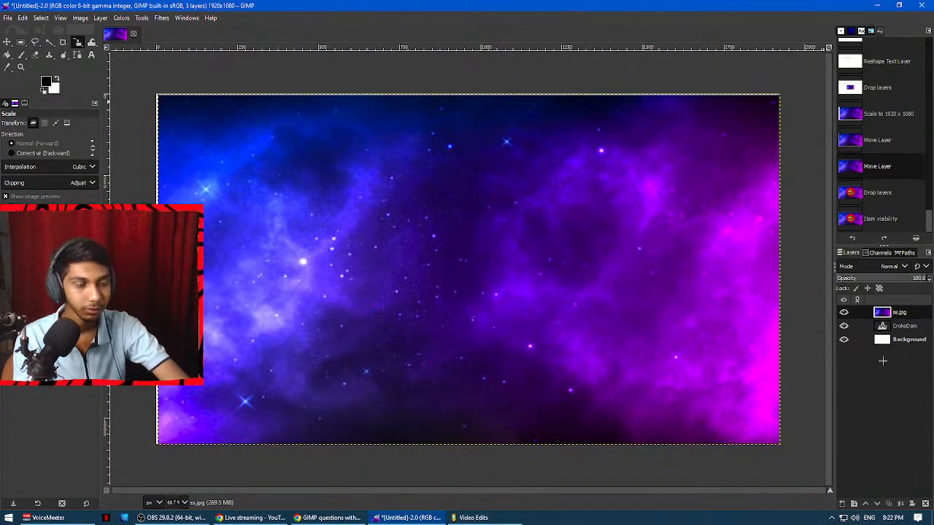
key("alt+Tab")
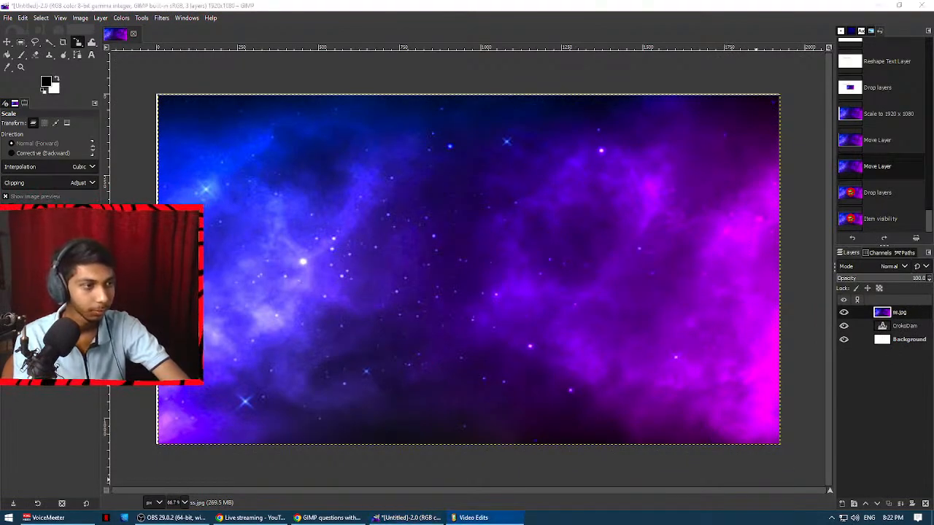
left_click_drag(844, 378, 626, 321)
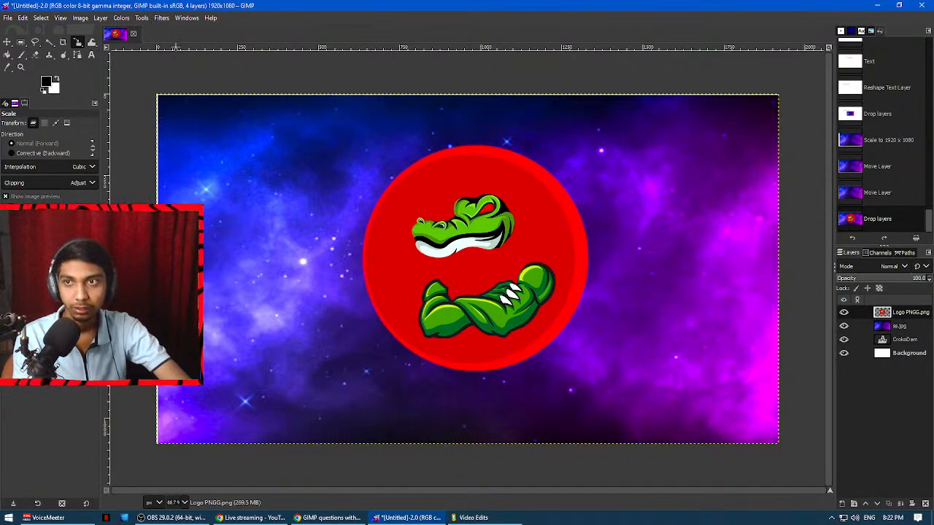
Scale the Logo PNGG.png layer to about 1168 × 657 px and place the logo over the background's upper-left area.
left_click(140, 17)
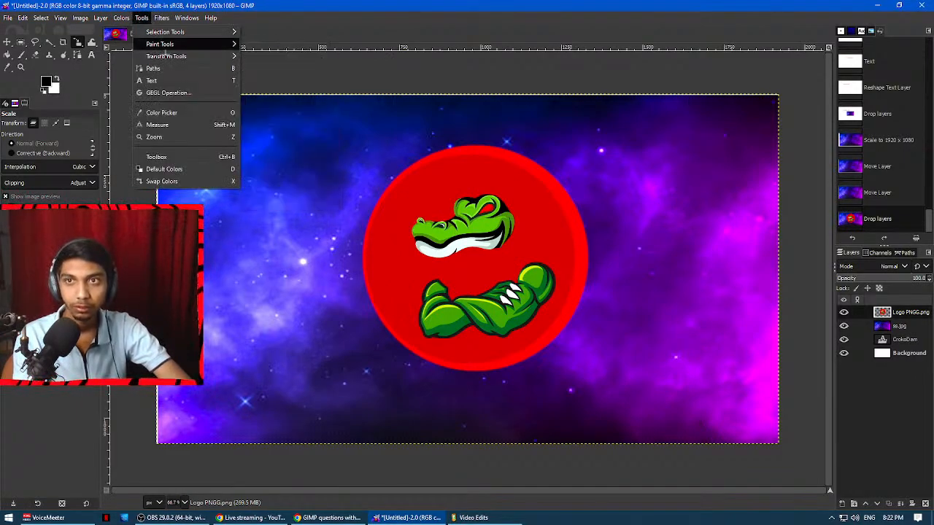
mouse_move(188, 56)
left_click(283, 107)
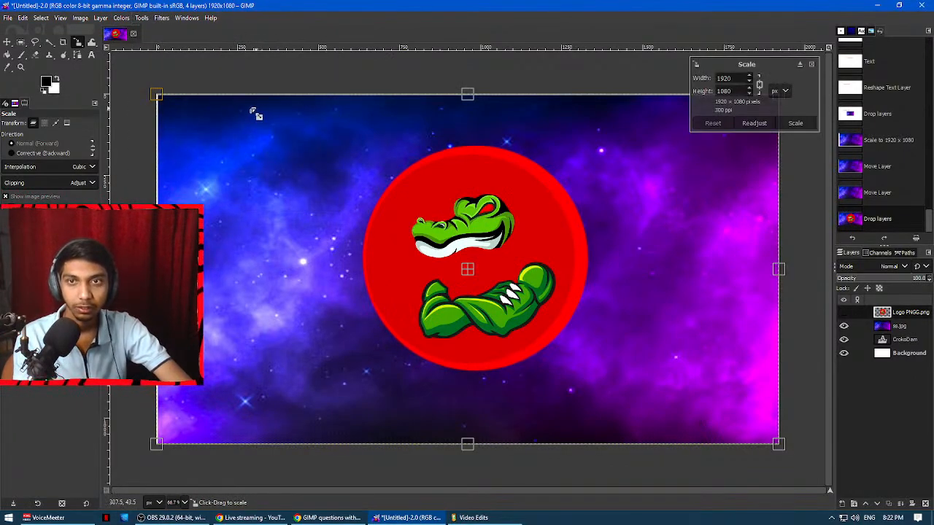
left_click_drag(166, 98, 371, 216)
left_click_drag(652, 320, 270, 225)
left_click(796, 123)
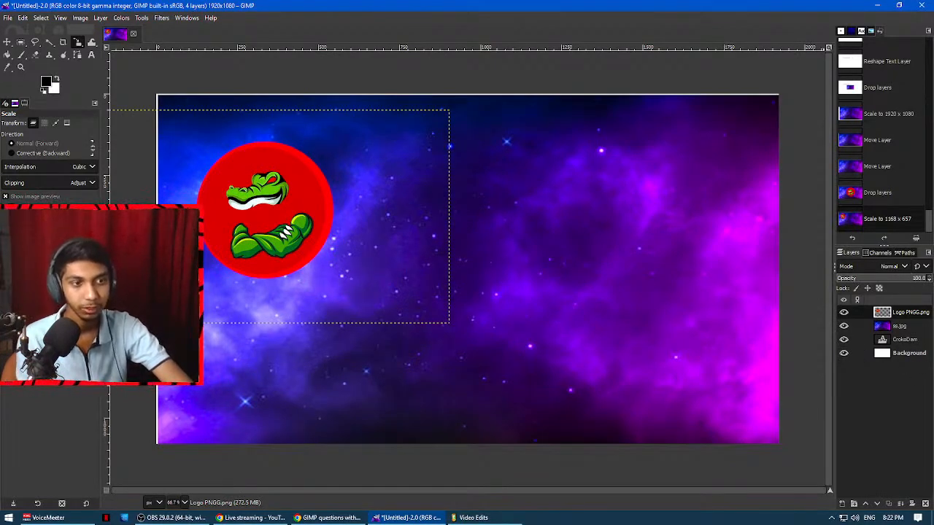
Toggle the visibility of the ss.jpg and Logo PNGG.png layers to examine them separately, leaving both shown.
left_click(900, 327)
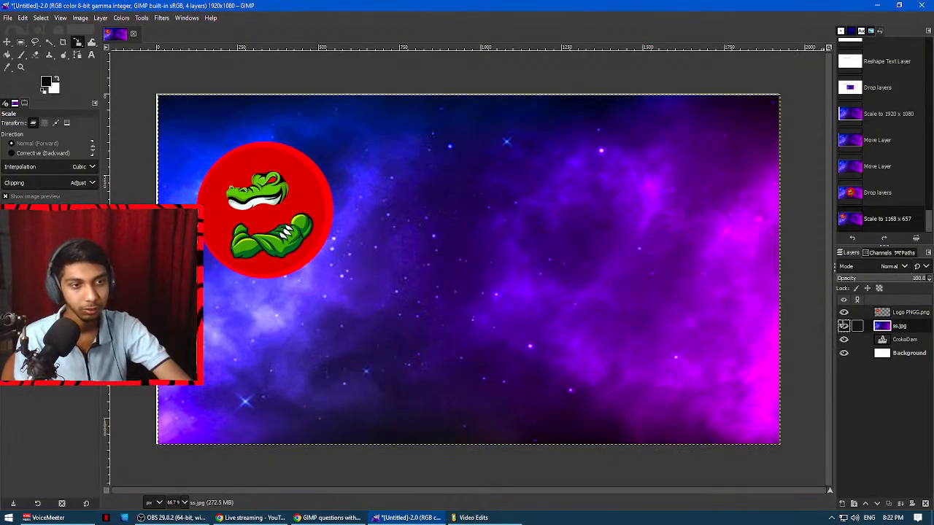
left_click(843, 326)
left_click(844, 326)
double_click(843, 326)
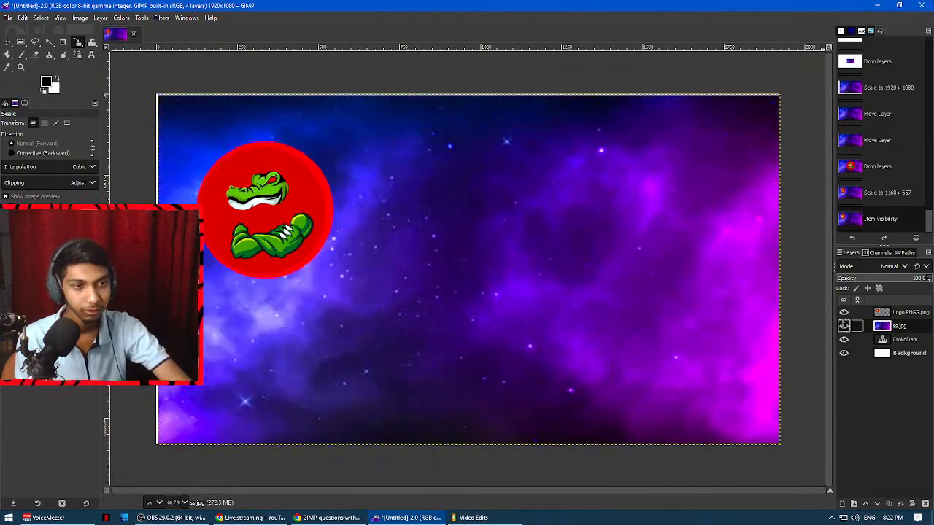
double_click(844, 313)
left_click(844, 312)
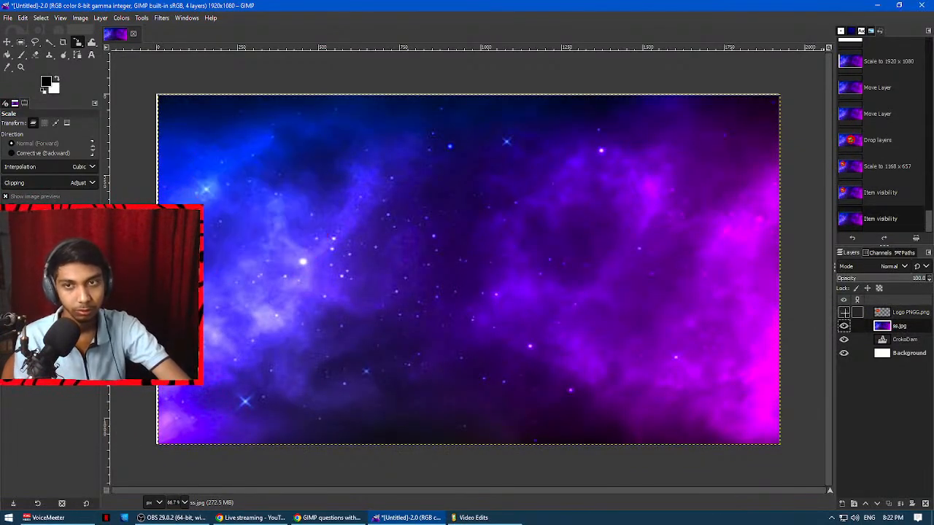
left_click(843, 313)
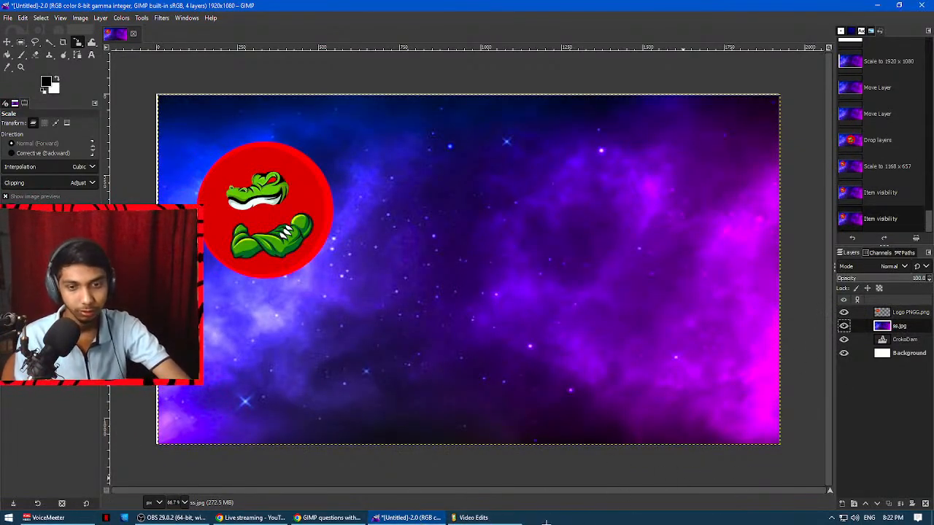
Read question 11 on text with a mirror effect and rotation in the Google Docs document, and return to GIMP.
left_click(351, 518)
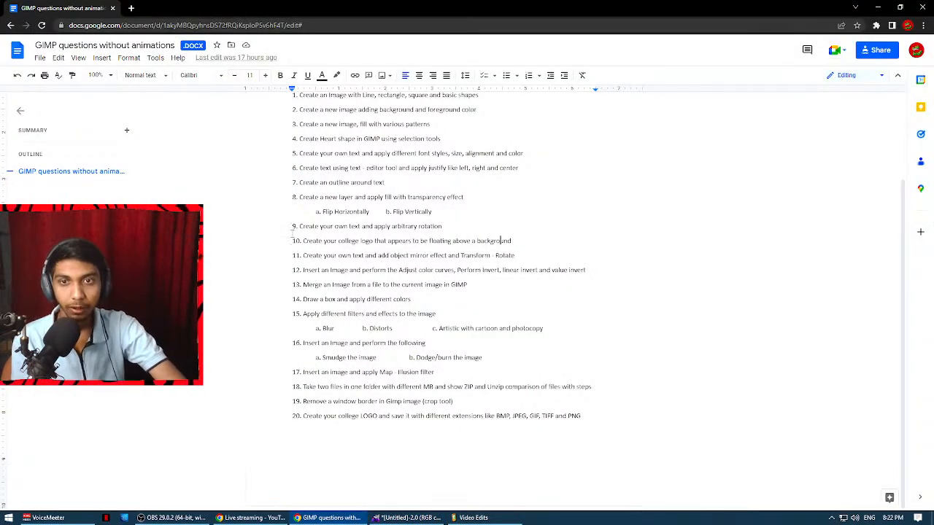
left_click_drag(311, 255, 435, 254)
left_click_drag(446, 255, 508, 254)
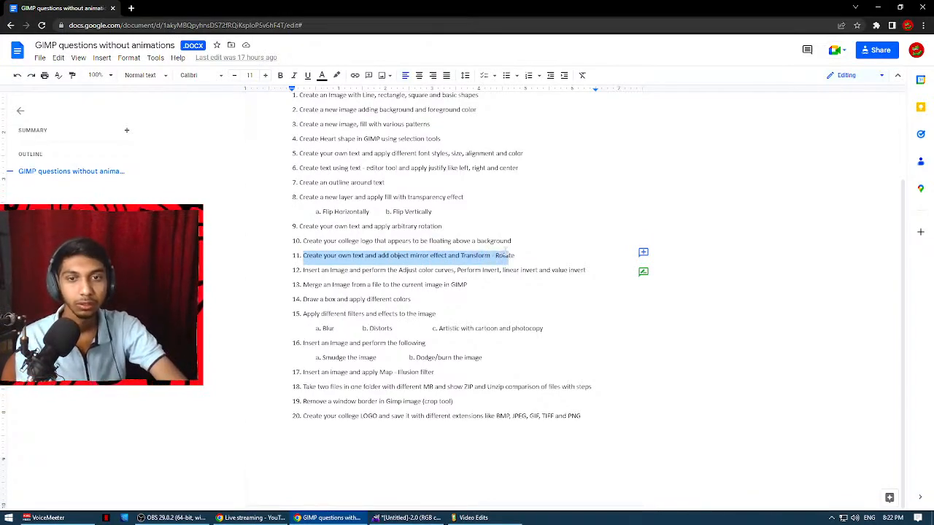
key("alt+Tab")
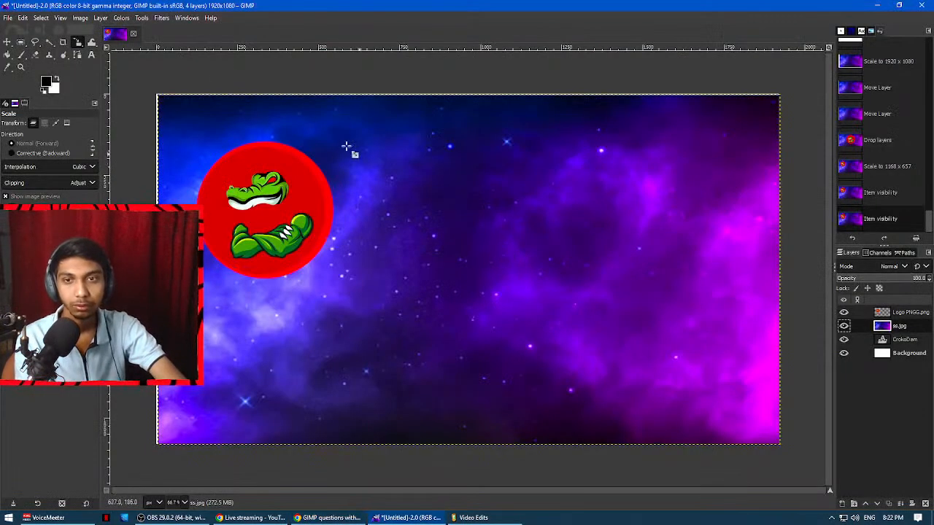
Hide the Logo PNGG.png and ss.jpg layers and select the CrokoDam text layer.
double_click(843, 325)
left_click(844, 313)
left_click(843, 326)
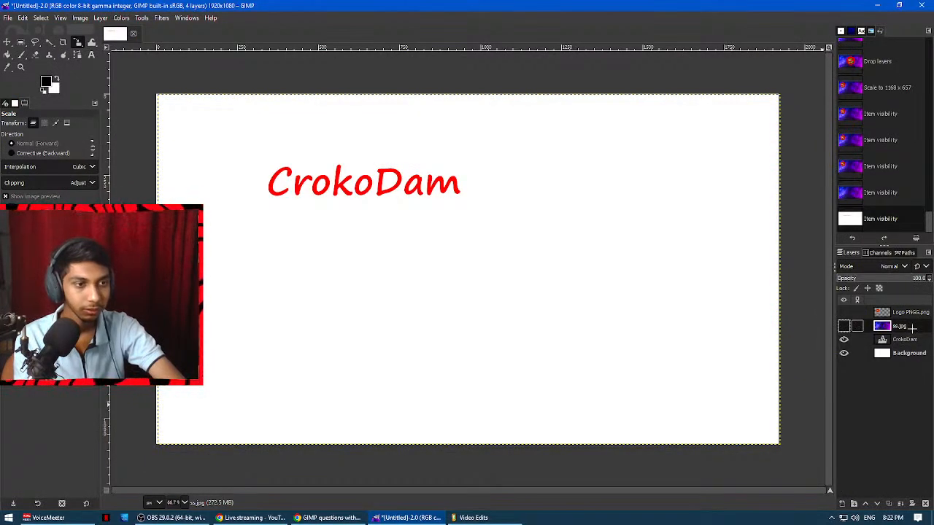
left_click(905, 339)
left_click(184, 18)
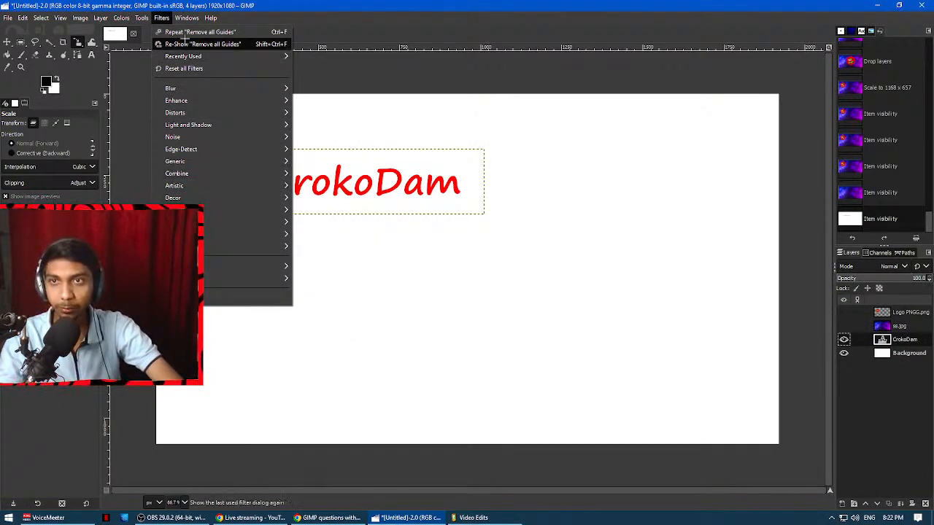
left_click(161, 18)
left_click(141, 17)
mouse_move(181, 56)
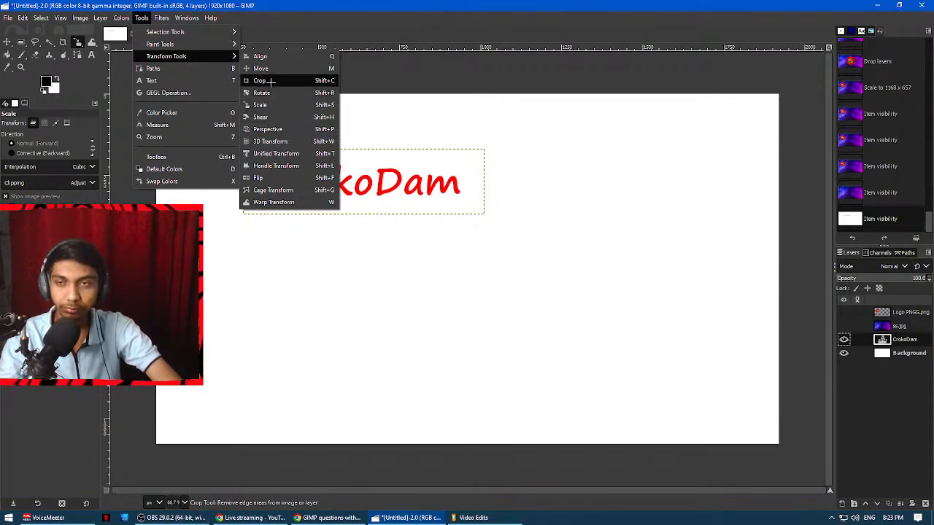
mouse_move(111, 19)
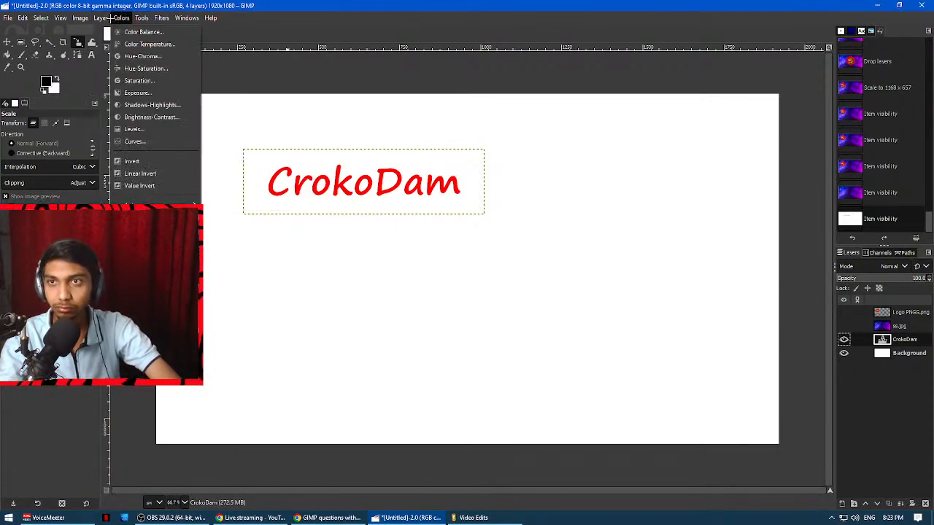
mouse_move(83, 18)
mouse_move(103, 96)
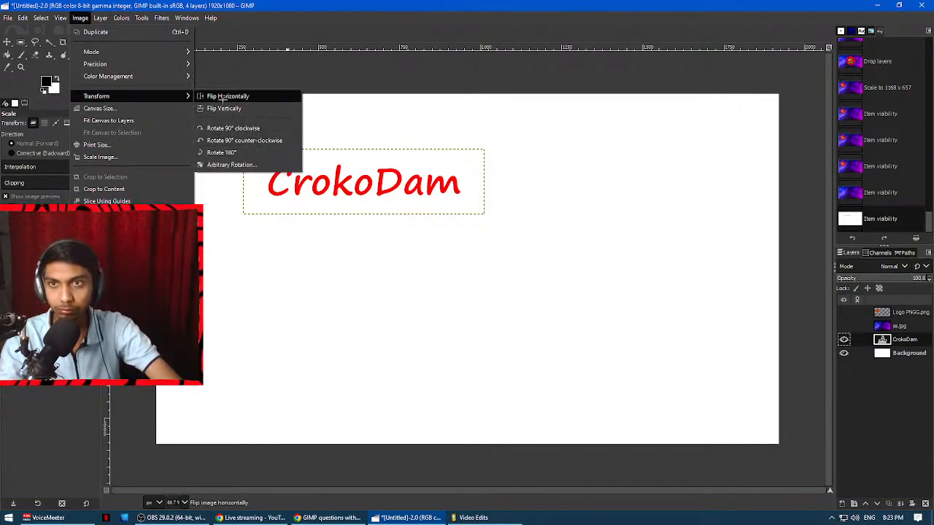
Read the Transform - Rotate part of question 11 in the Google Docs question list, and return to GIMP.
key("alt+Tab")
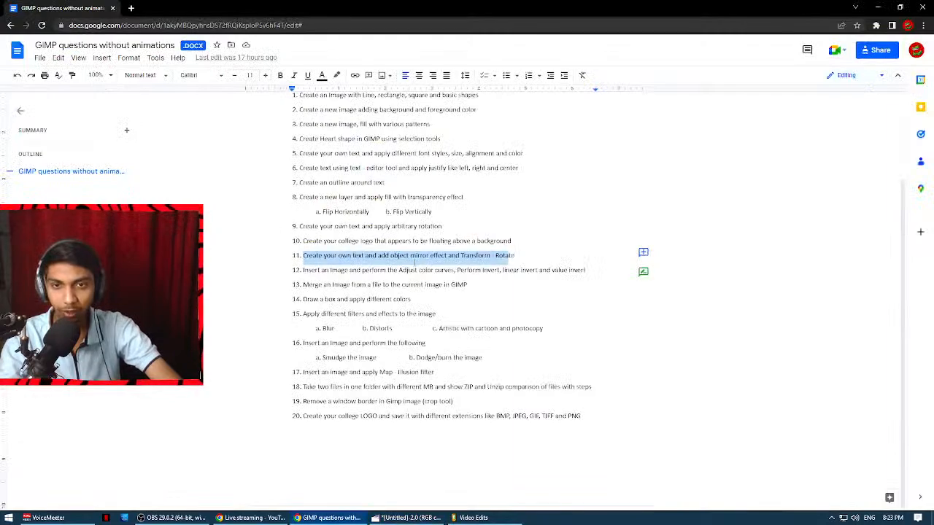
left_click(463, 256)
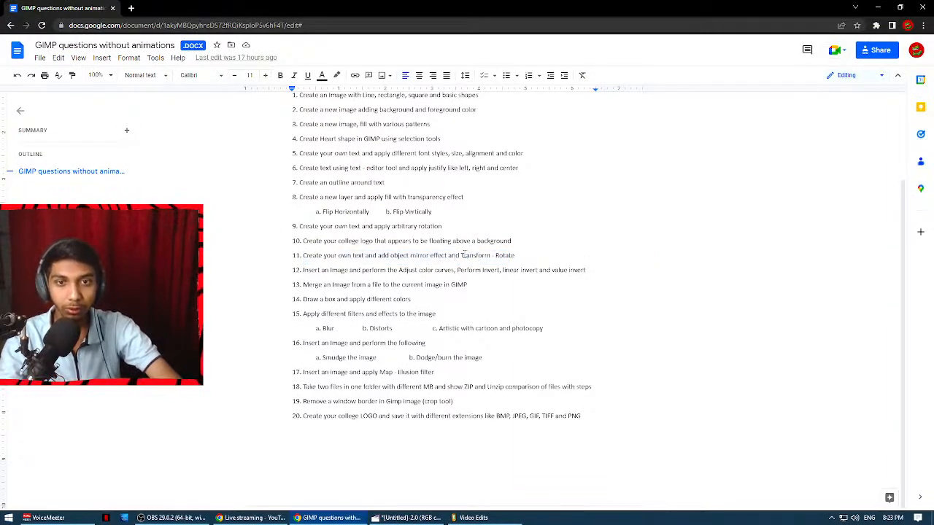
left_click_drag(463, 255, 526, 254)
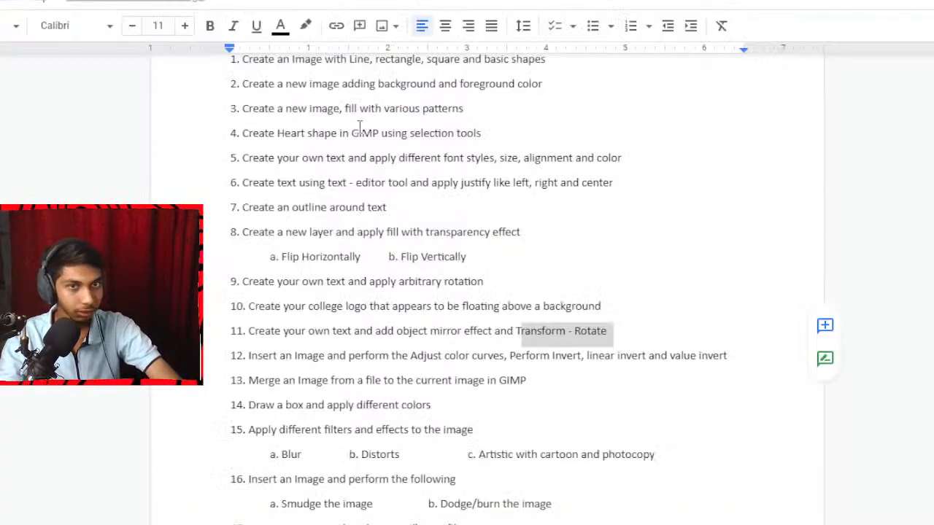
left_click(509, 330)
left_click_drag(514, 331, 609, 333)
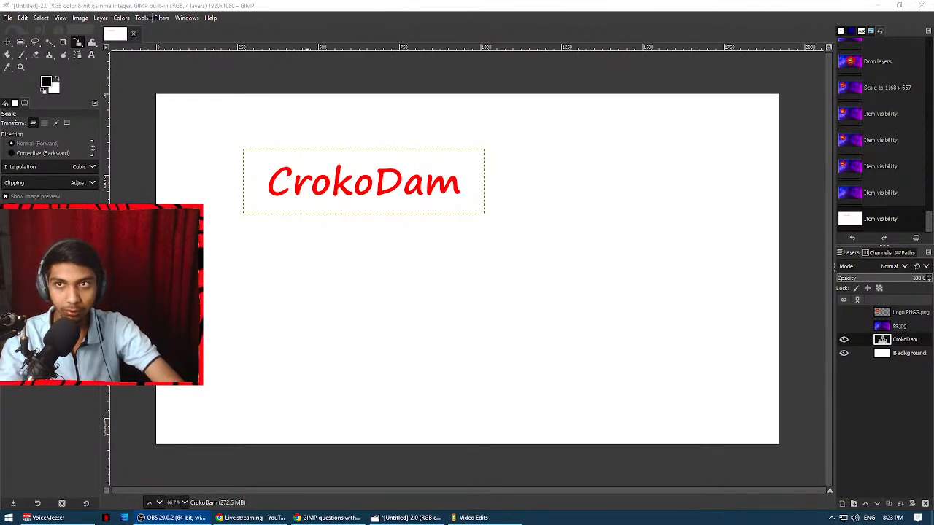
Try rotating the CrokoDam text layer about its center to about -77.73°, and reset the rotation.
left_click(146, 18)
mouse_move(226, 57)
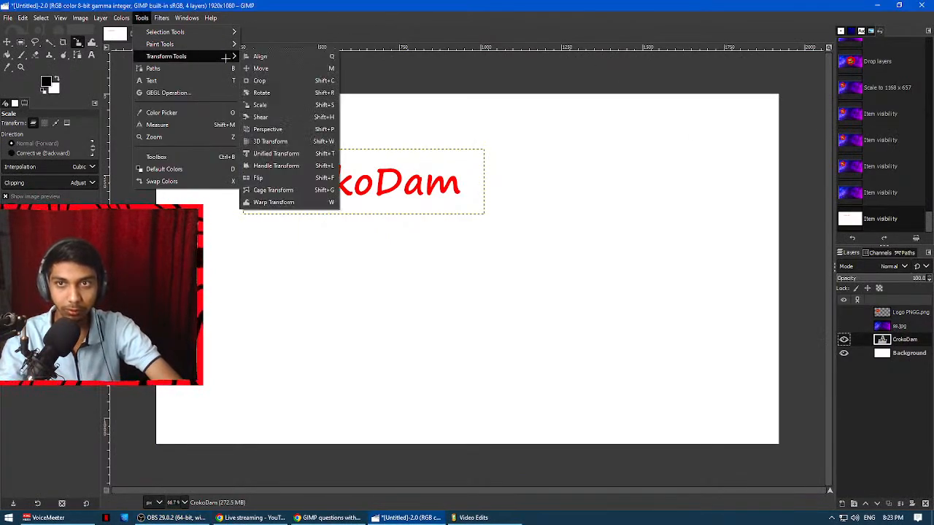
left_click(279, 93)
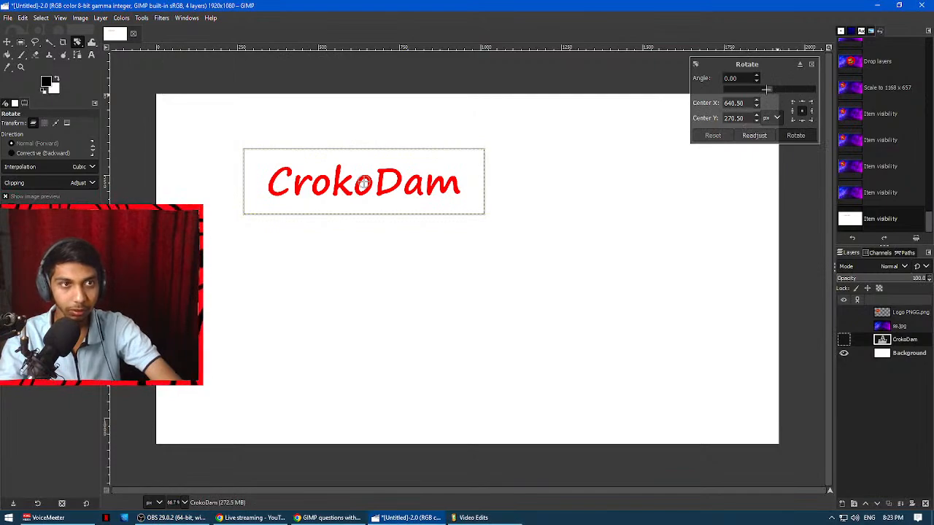
left_click_drag(769, 89, 759, 127)
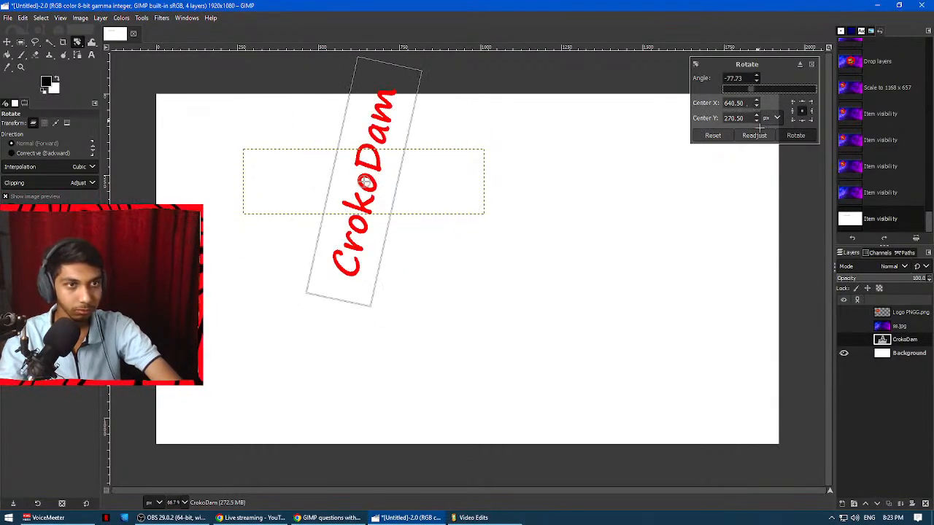
left_click(713, 135)
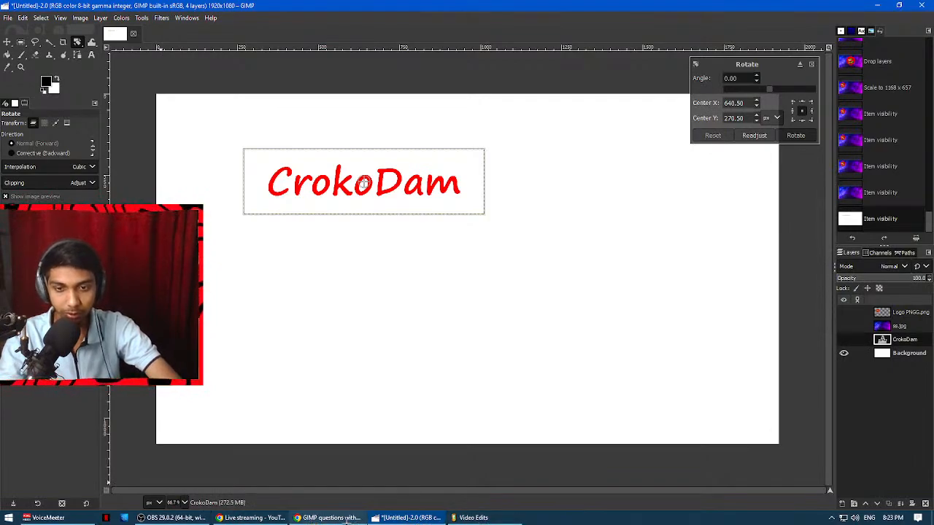
Read question 12 on color curves, invert, linear invert and value invert in the Google Docs document, and return to GIMP.
left_click(347, 521)
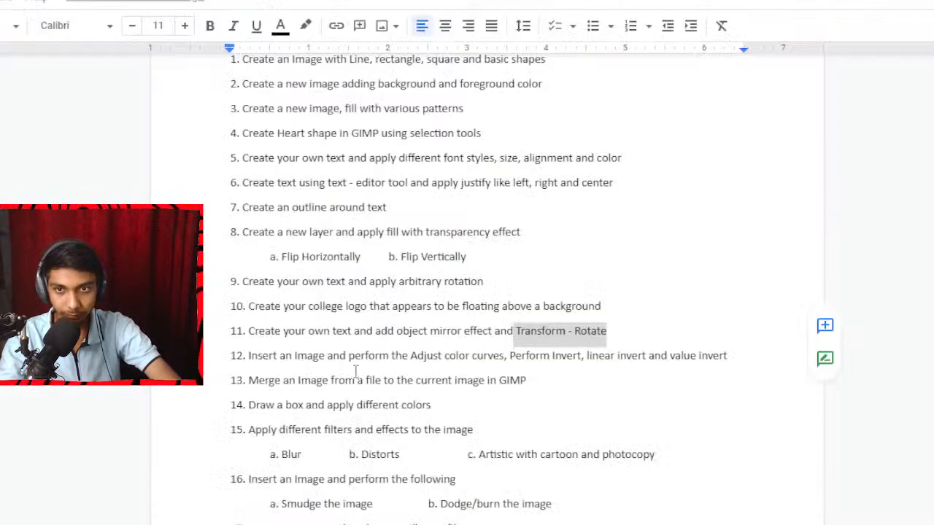
left_click(364, 270)
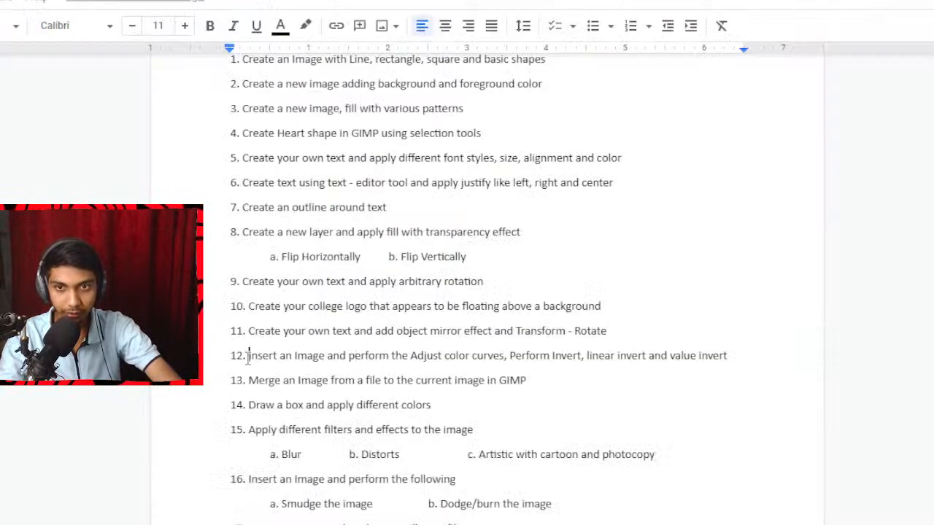
left_click_drag(248, 355, 704, 368)
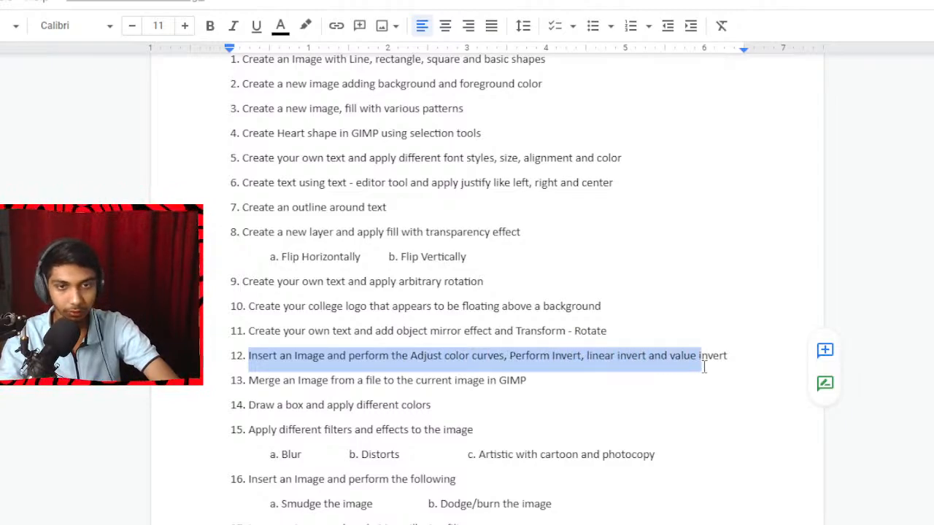
left_click(703, 356)
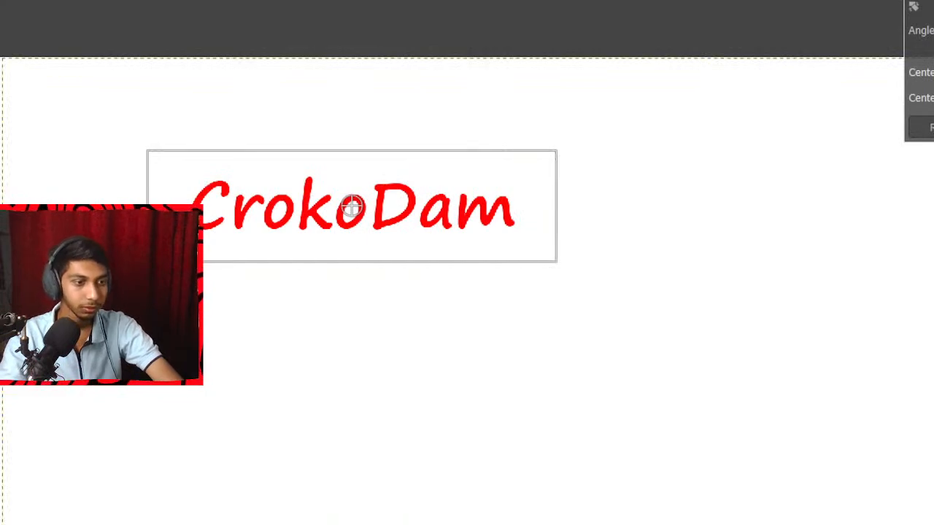
Cancel the open rotation and clear the earlier CrokoDam text and logo work from the canvas.
key("Escape")
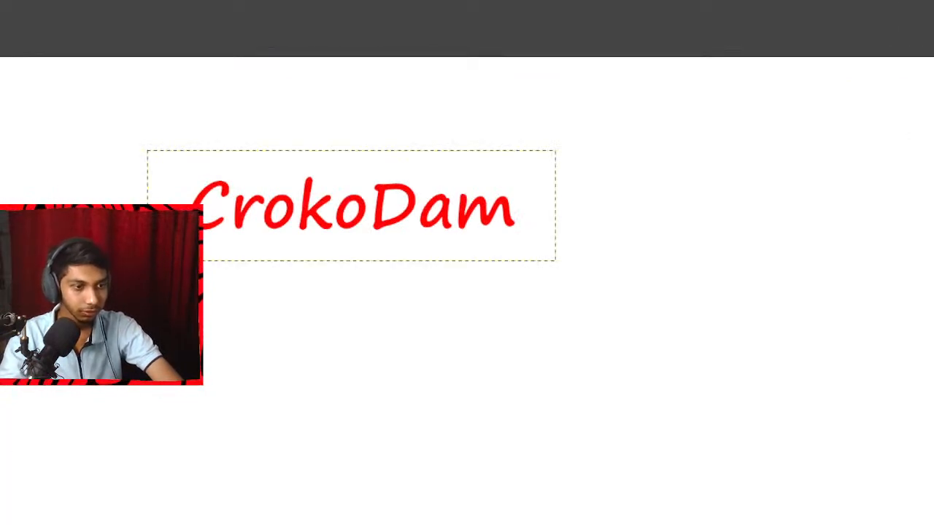
key("ctrl+z")
key("ctrl+z")
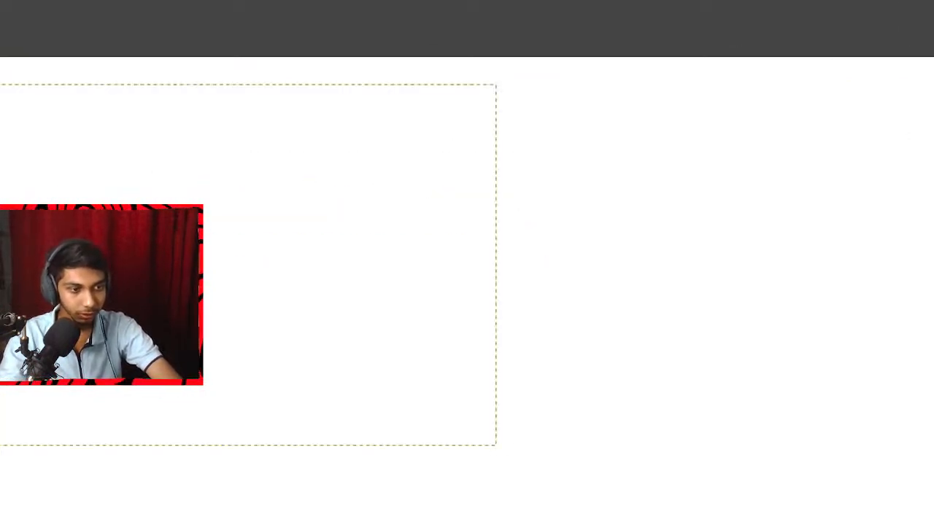
key("ctrl+z")
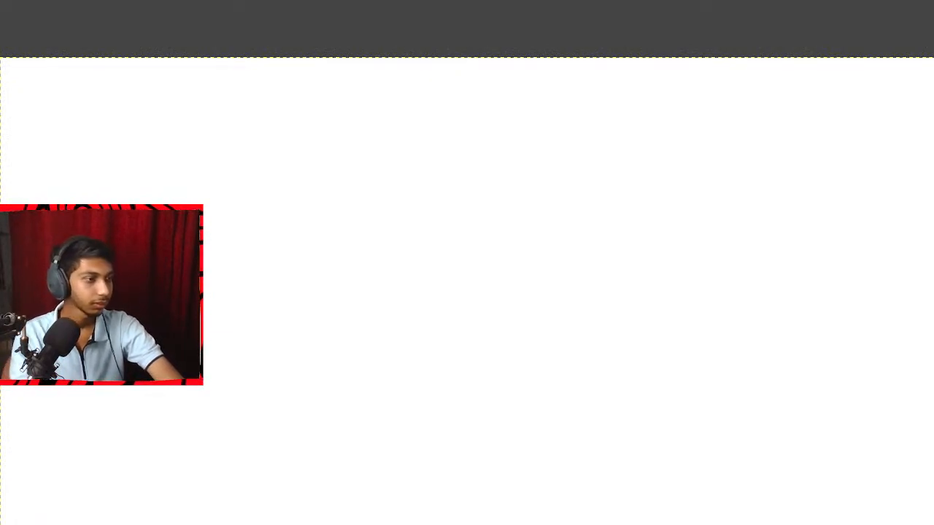
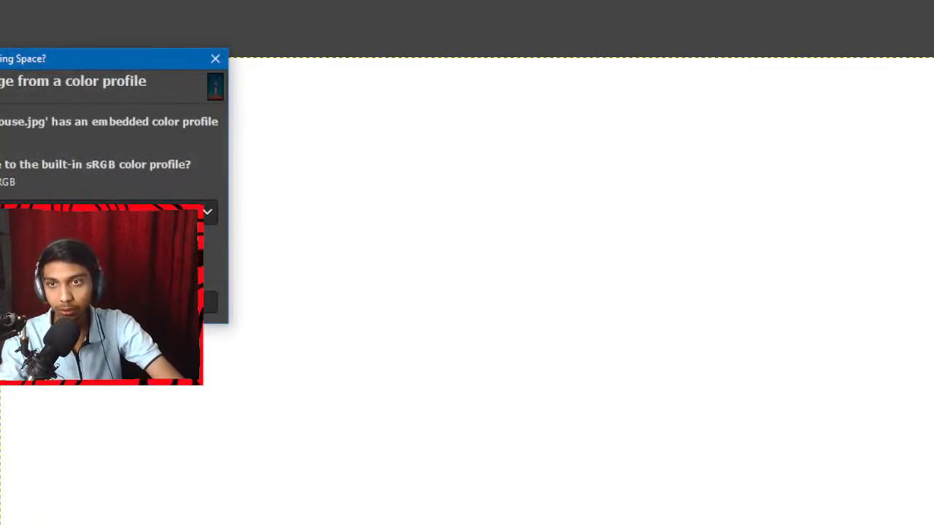
Insert Lighthouse.jpg by answering its color profile prompt, scale the layer to 617 × 1097 px, and center it on the white canvas.
left_click(139, 302)
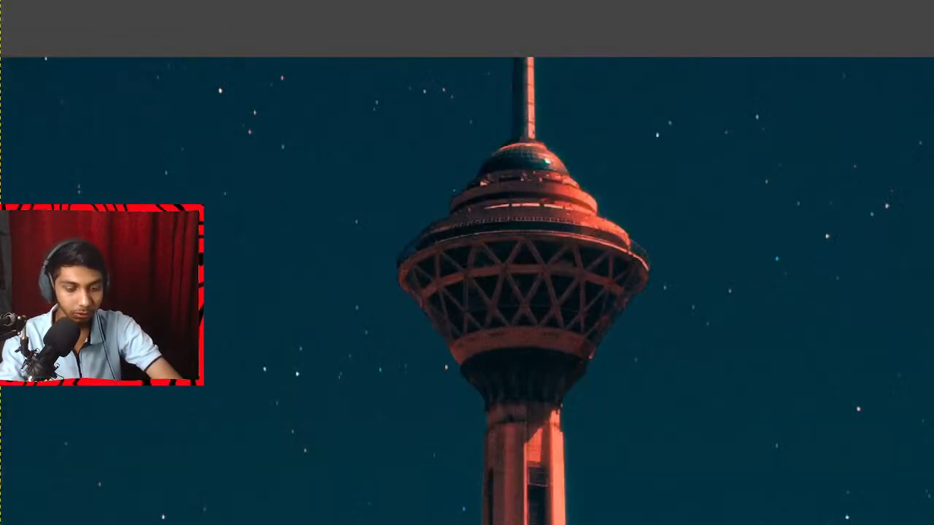
key("shift+s")
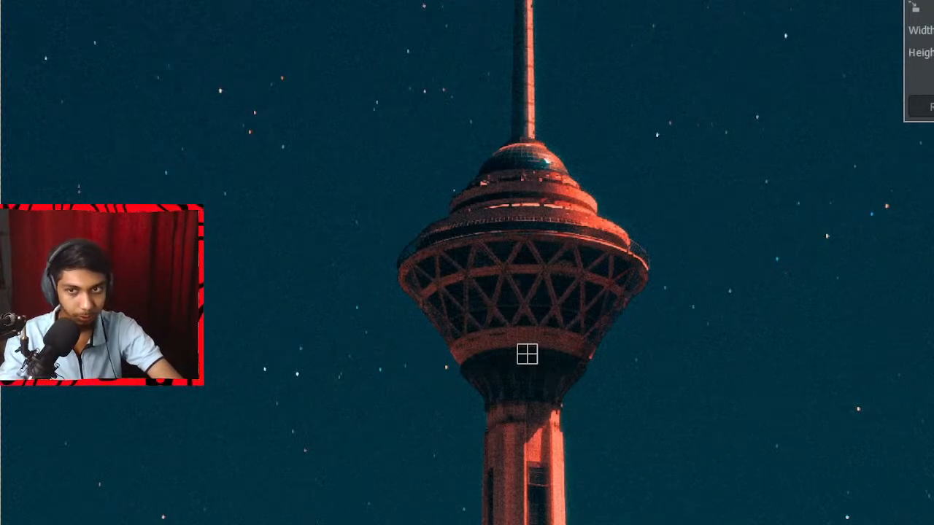
scroll(188, 325, "down", 5)
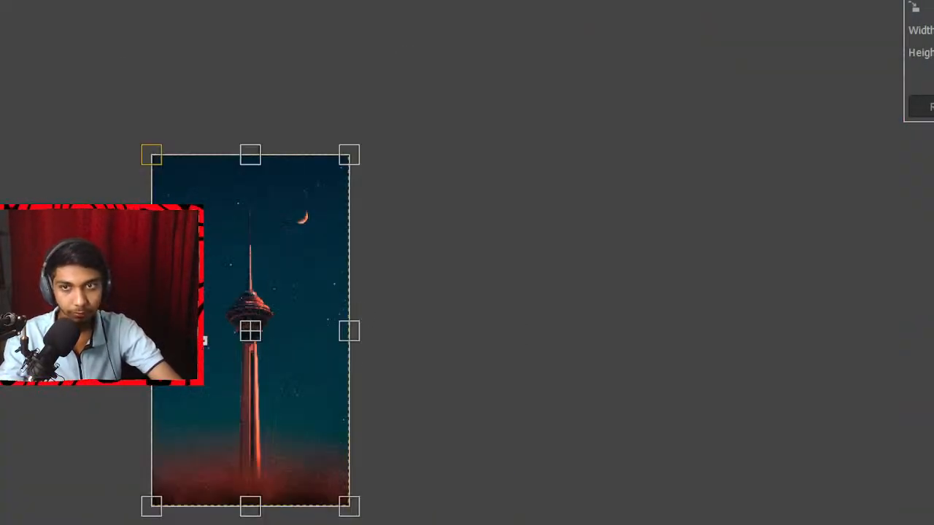
left_click_drag(161, 156, 275, 376)
left_click_drag(326, 451, 264, 330)
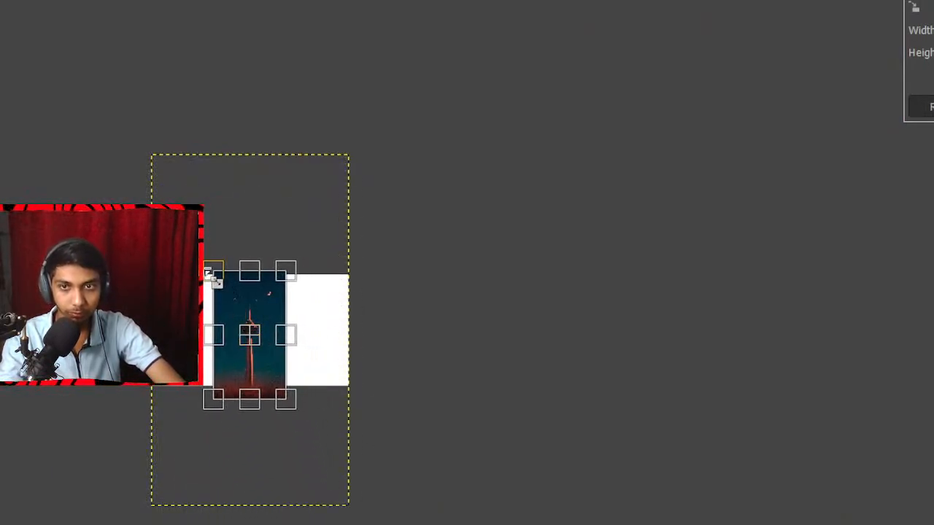
left_click_drag(213, 275, 234, 300)
left_click_drag(265, 358, 265, 343)
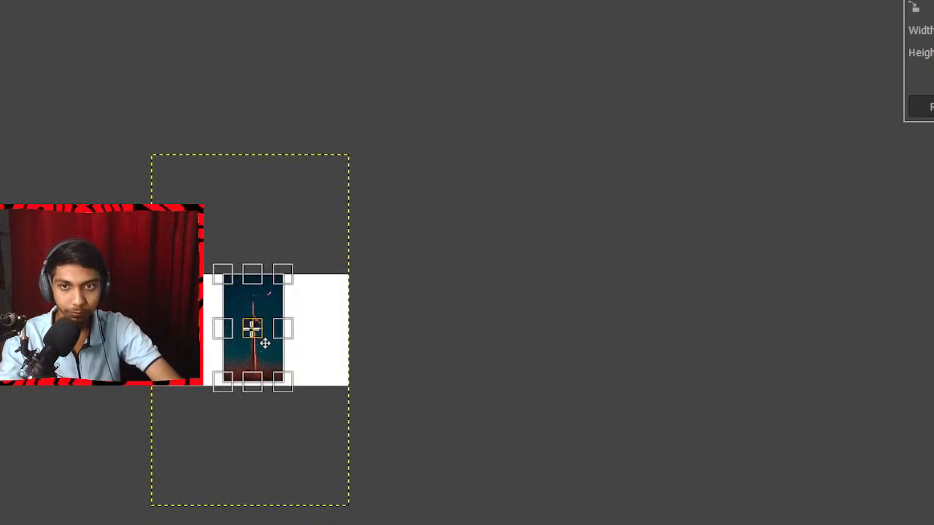
scroll(265, 343, "up", 6)
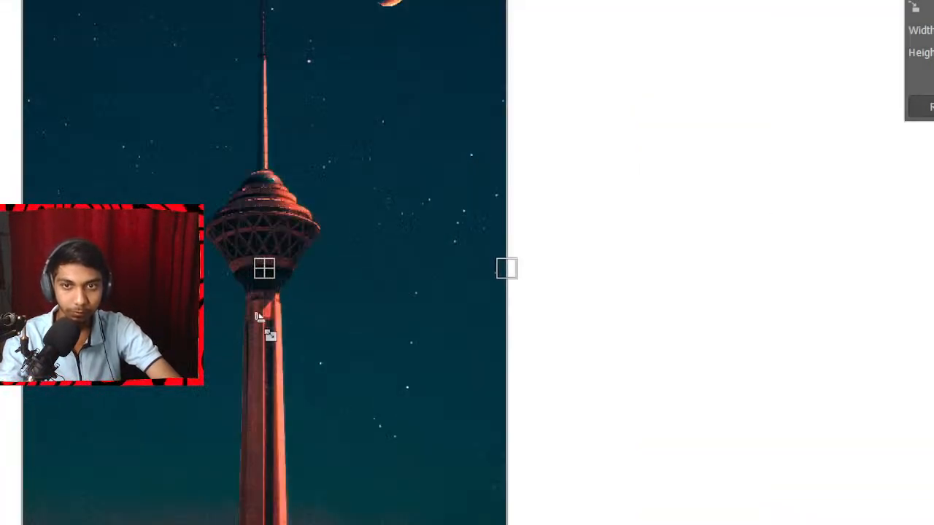
scroll(509, 352, "down", 5)
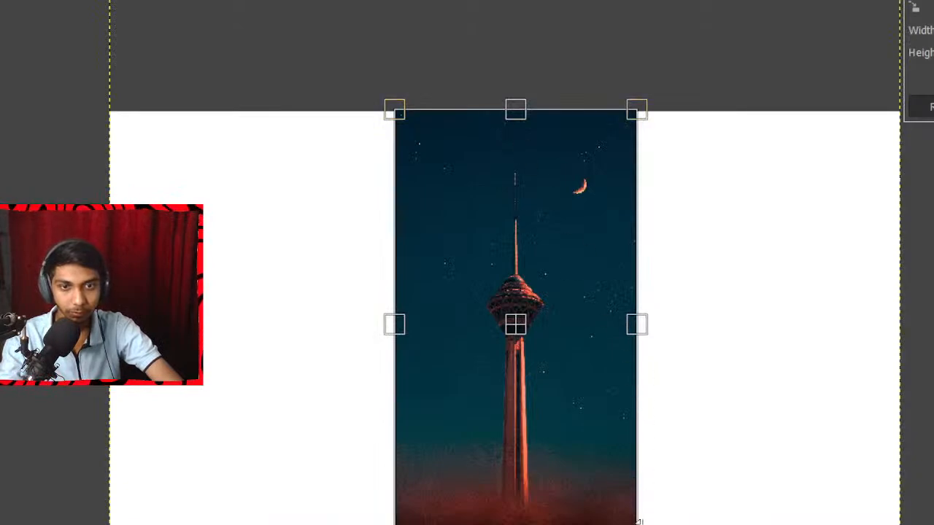
left_click_drag(639, 521, 650, 524)
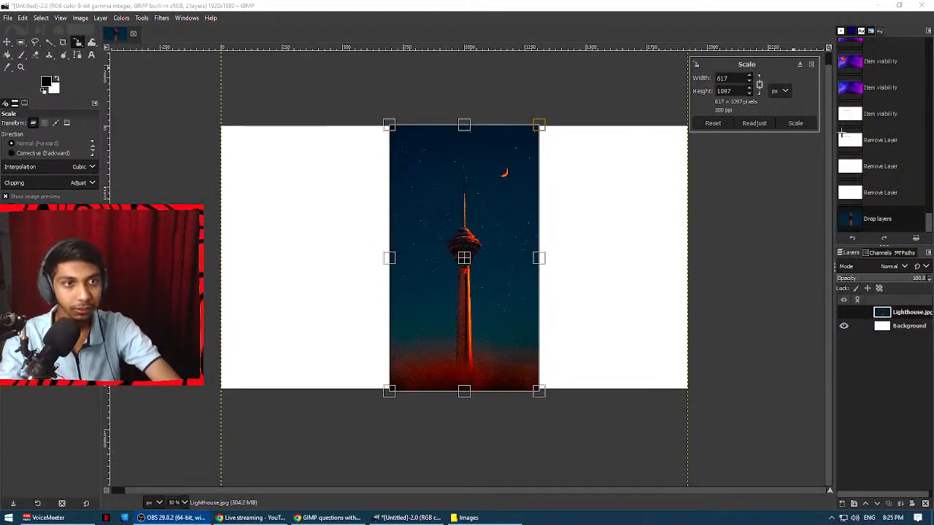
left_click(797, 122)
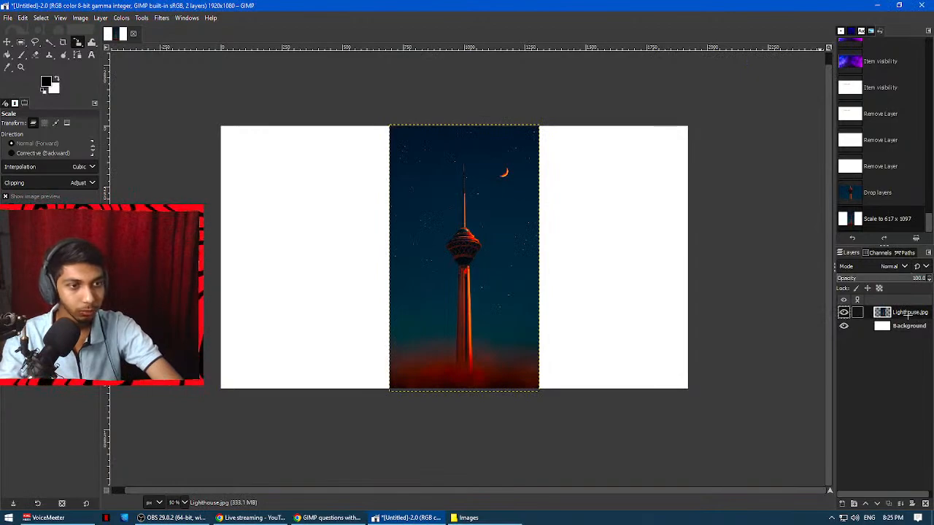
Read question 12's color curves, invert, linear invert and value invert tasks in the Google Docs question list, and return to GIMP.
left_click(328, 518)
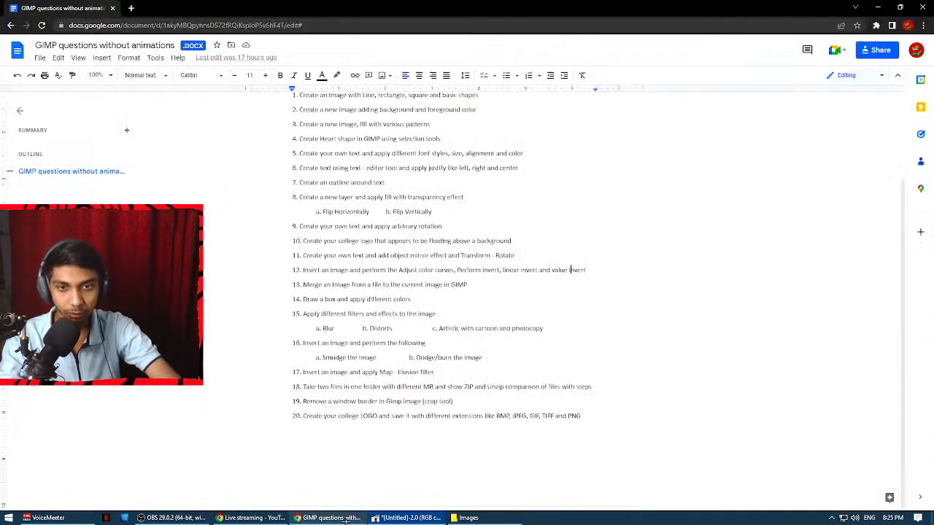
left_click_drag(397, 270, 500, 270)
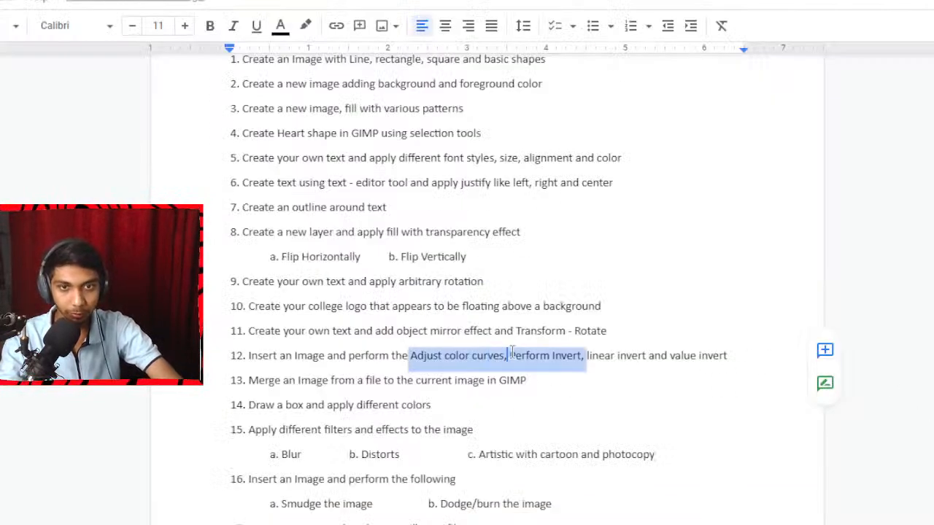
left_click(513, 353)
left_click_drag(592, 356, 719, 356)
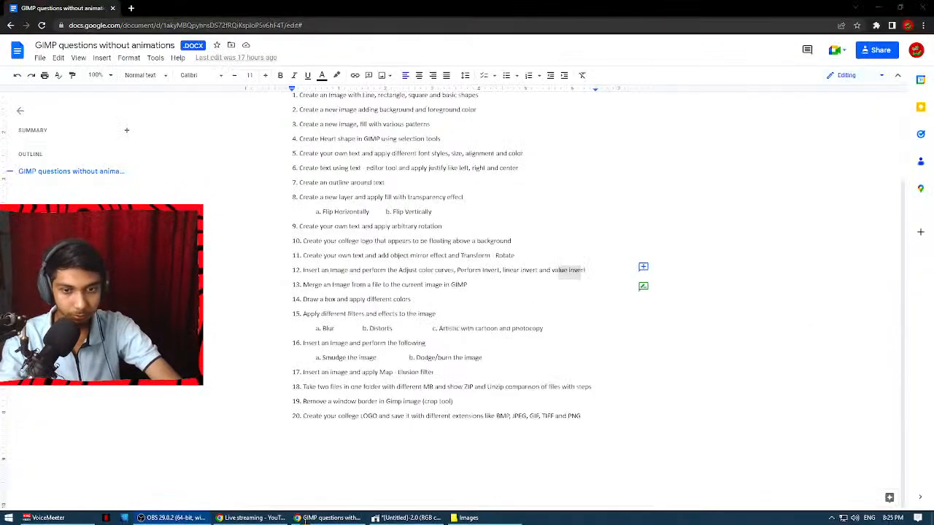
left_click(406, 518)
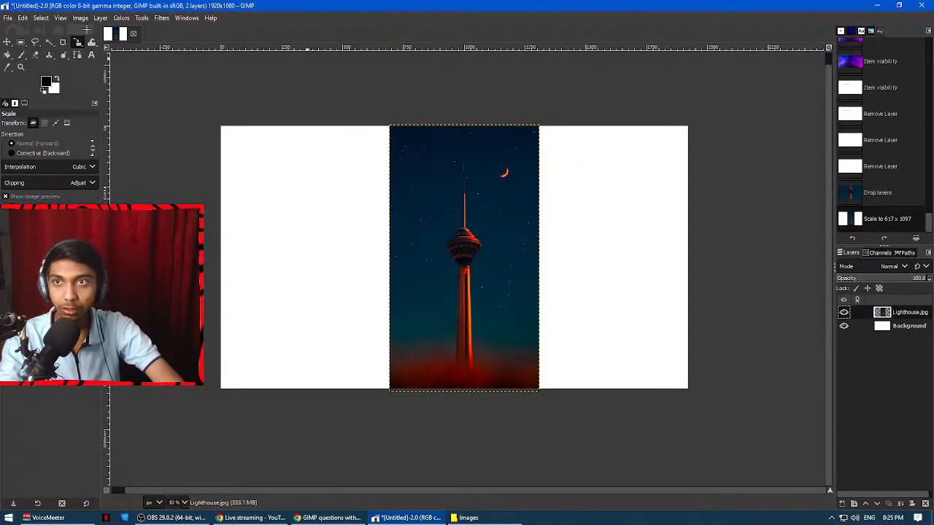
Start a Curves adjustment on the Lighthouse.jpg layer and raise a shadow point on the Value curve to input 36, output 67.
left_click(122, 17)
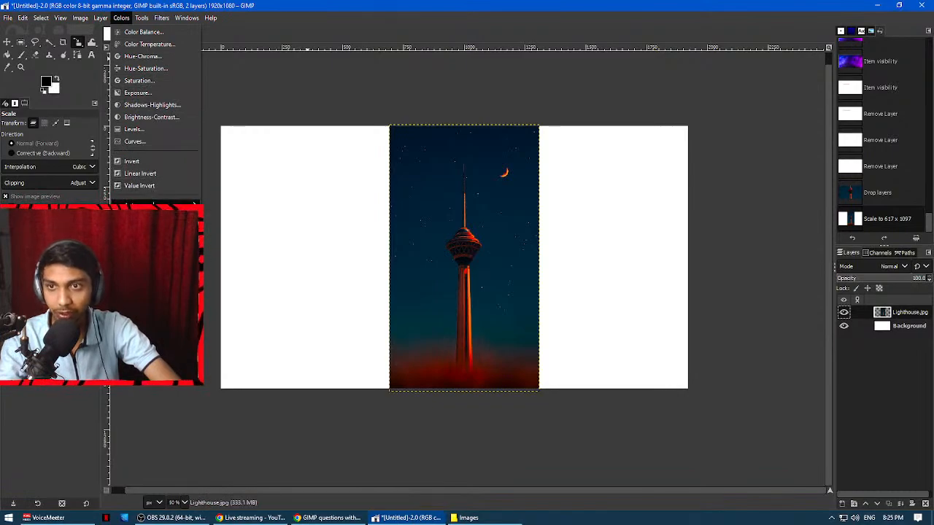
left_click(130, 140)
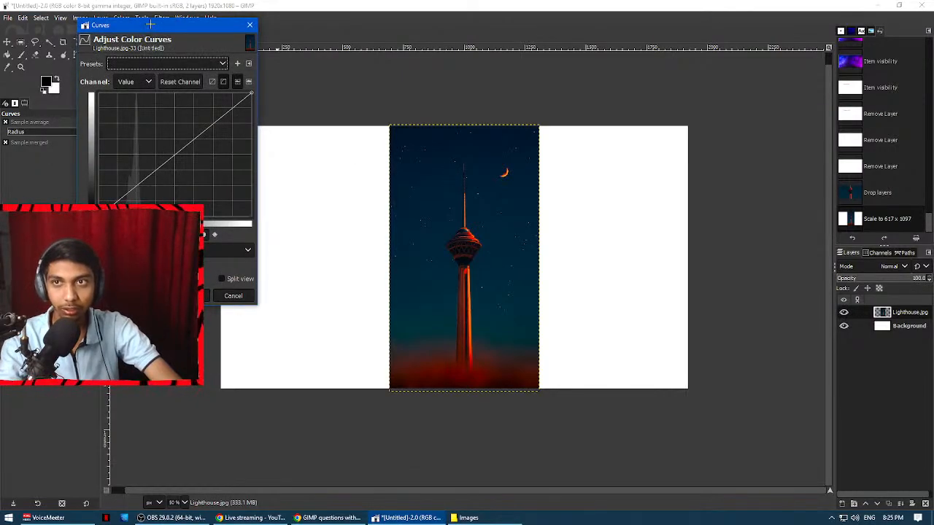
left_click_drag(149, 24, 655, 64)
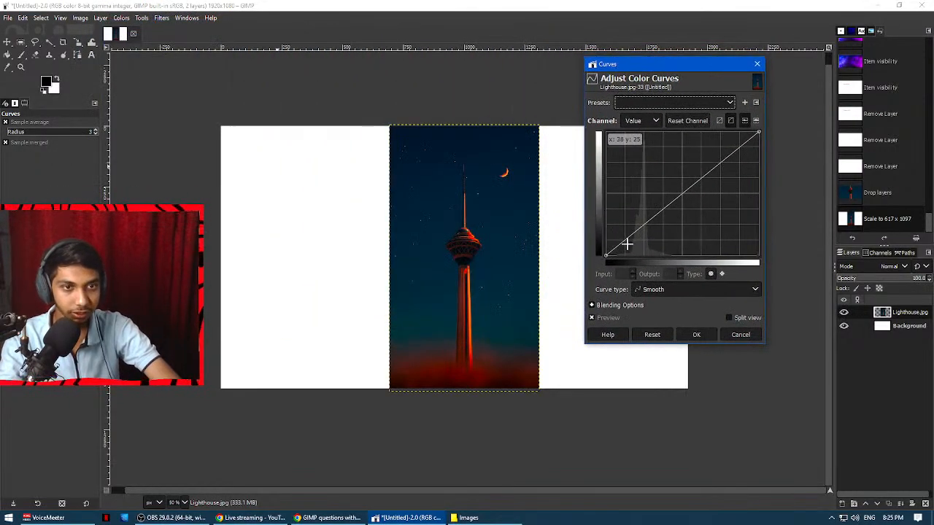
left_click_drag(626, 244, 626, 222)
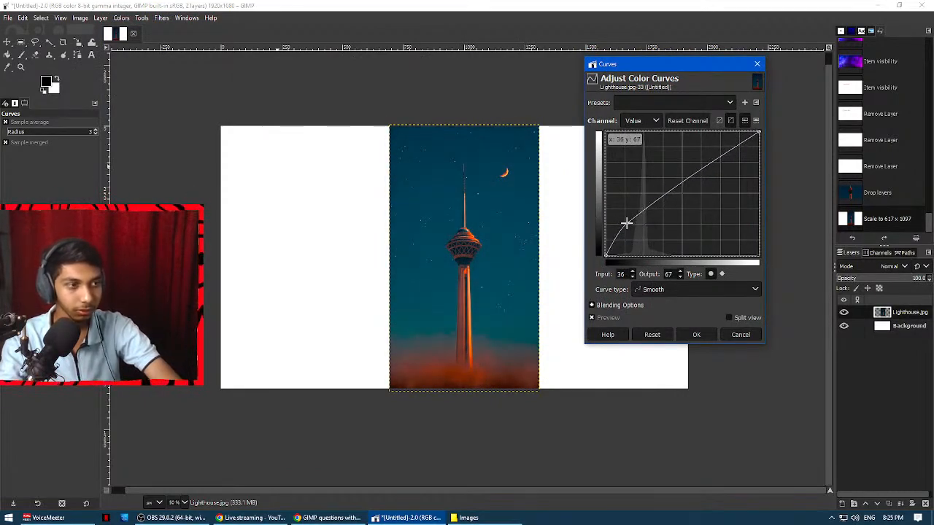
Add Value curve points at about input 91, output 196 and input 199, output 235, with the histogram in logarithmic mode.
left_click(674, 188)
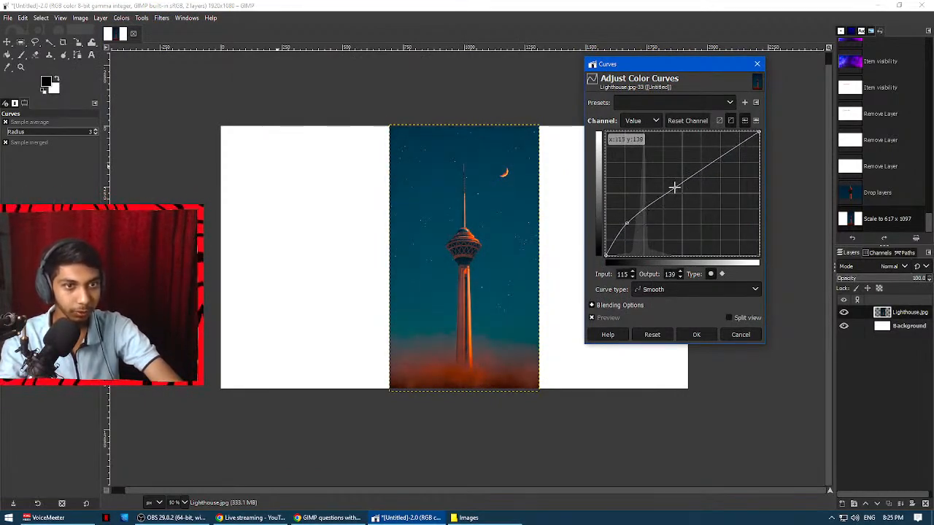
left_click_drag(674, 188, 659, 159)
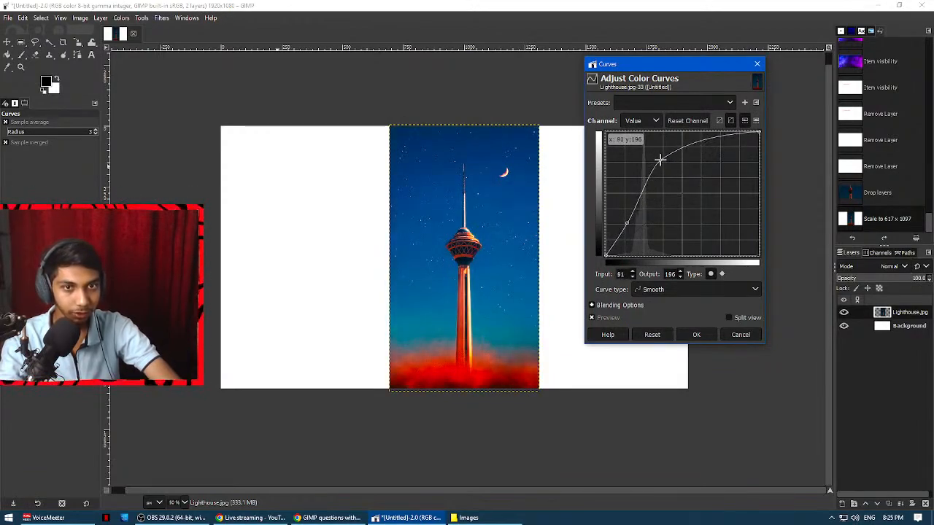
mouse_move(720, 137)
left_mouse_down()
mouse_move(737, 159)
mouse_move(725, 141)
left_mouse_up()
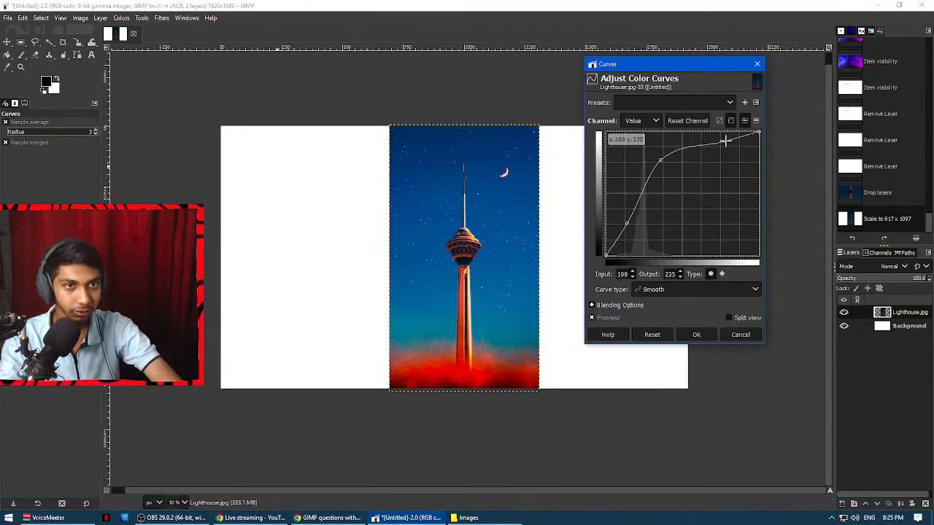
left_click(756, 120)
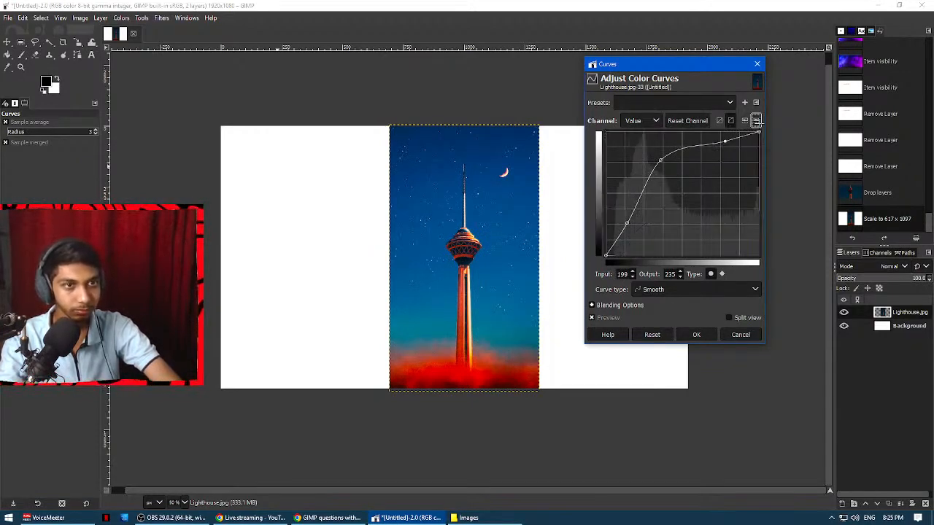
Adjust the curve in linear light, move its middle point to about input 114, output 161, and apply the adjustment.
left_click_drag(664, 161, 666, 174)
left_click(719, 121)
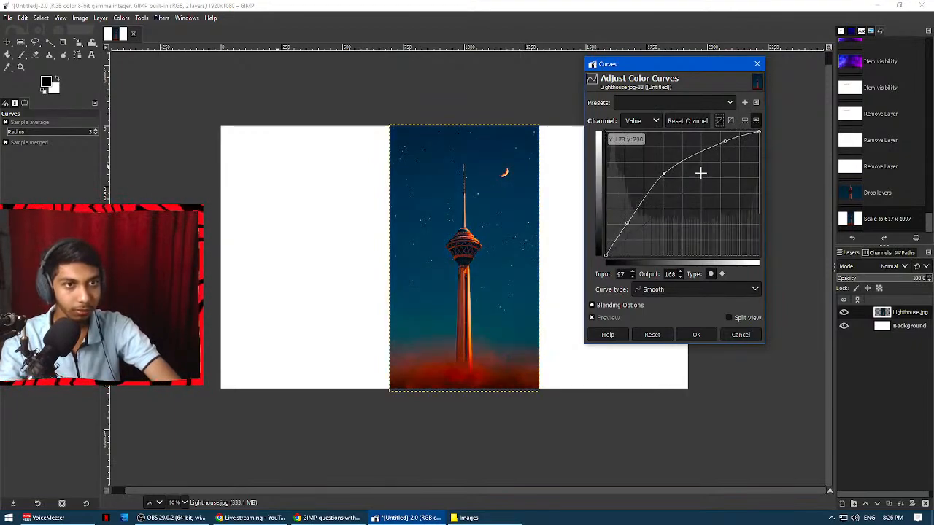
mouse_move(663, 173)
left_mouse_down()
mouse_move(671, 182)
mouse_move(654, 170)
mouse_move(670, 175)
left_mouse_up()
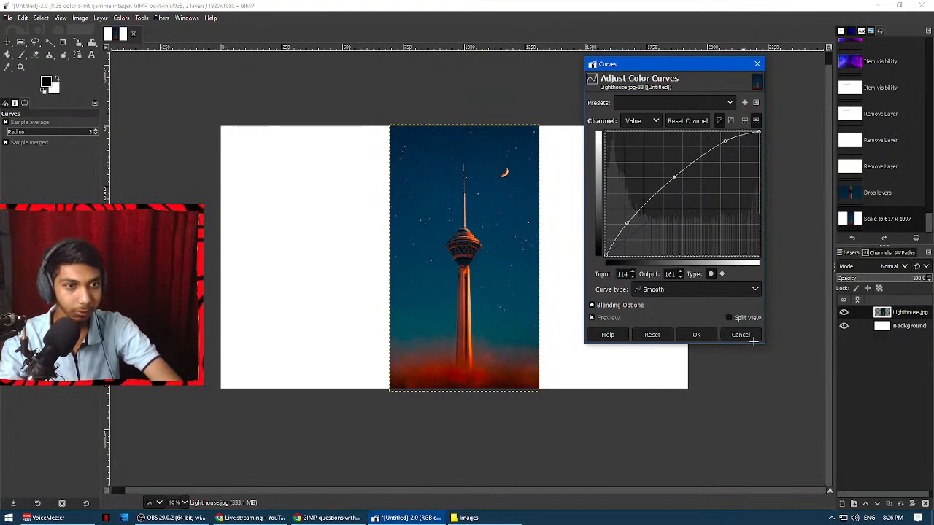
left_click(697, 334)
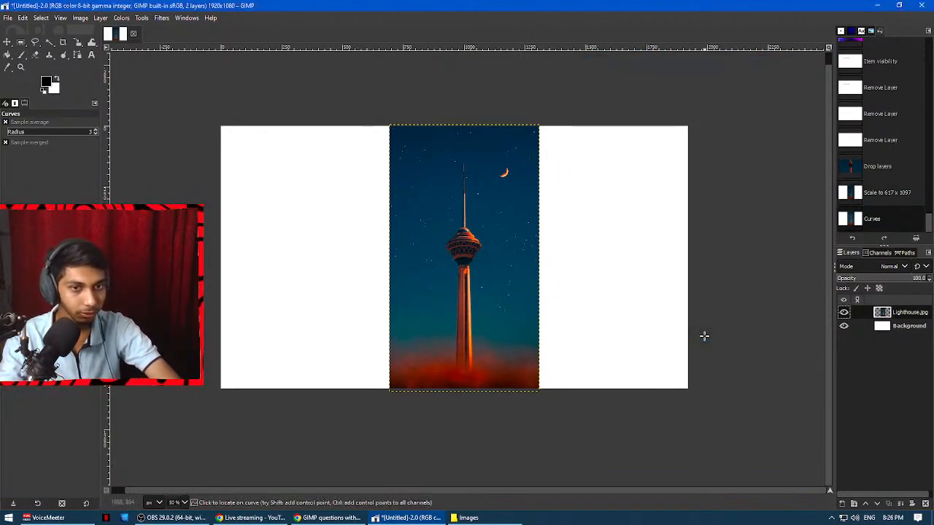
Try Invert on the Lighthouse.jpg layer and undo it.
left_click(130, 17)
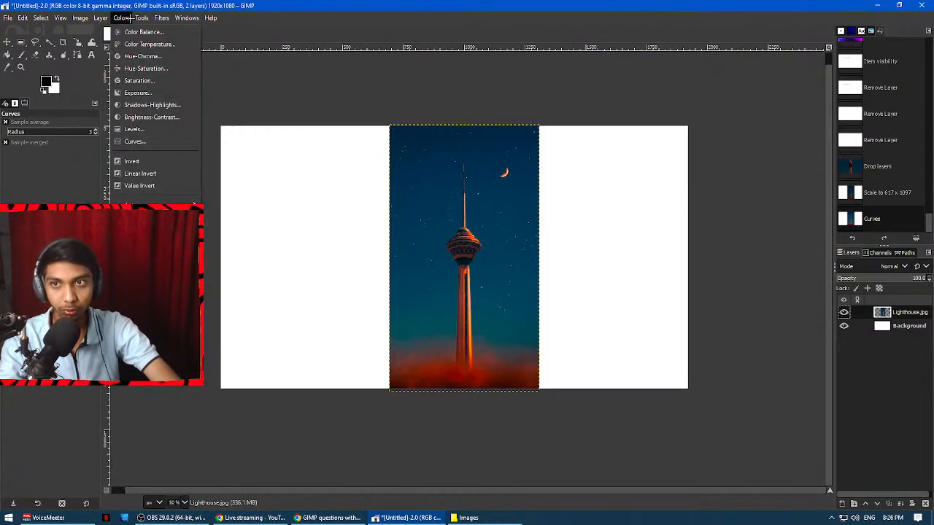
left_click(132, 162)
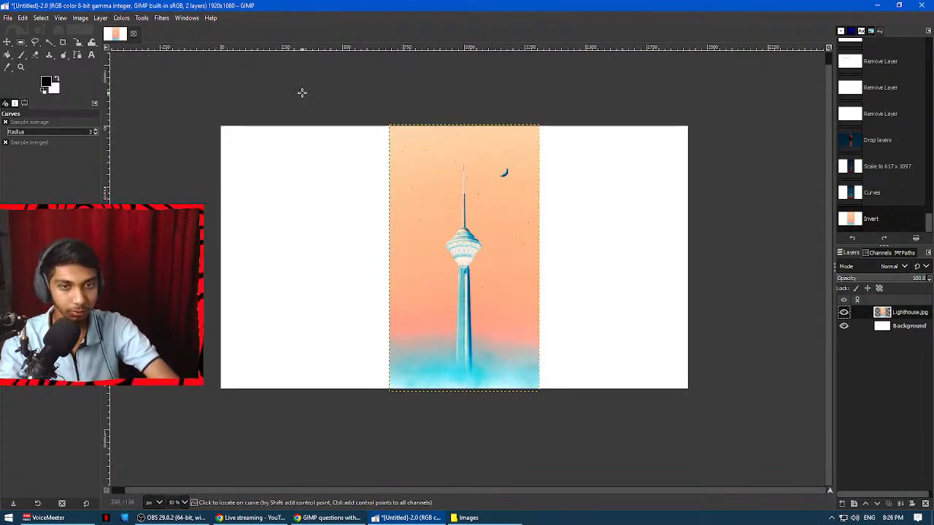
key("ctrl+z")
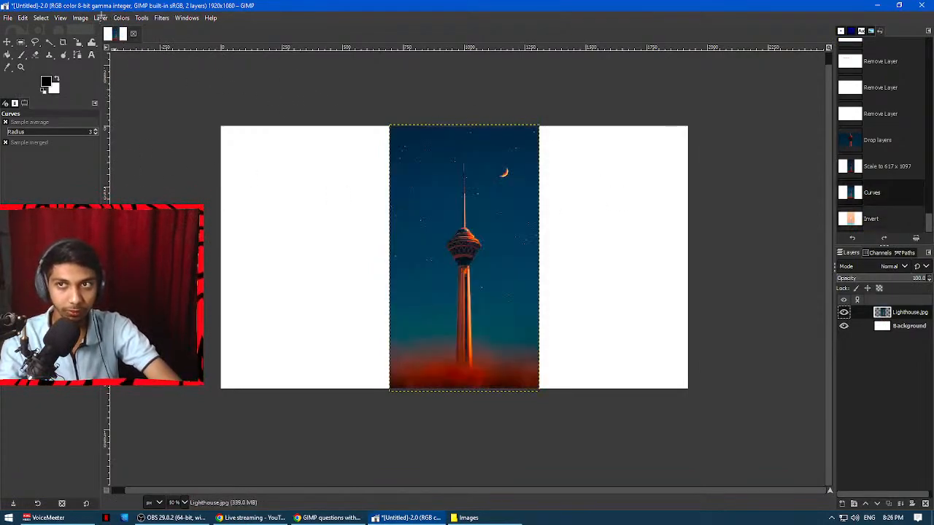
Try Linear Invert on the Lighthouse.jpg layer, inspect the tower image up close, and undo the inversion.
left_click(121, 18)
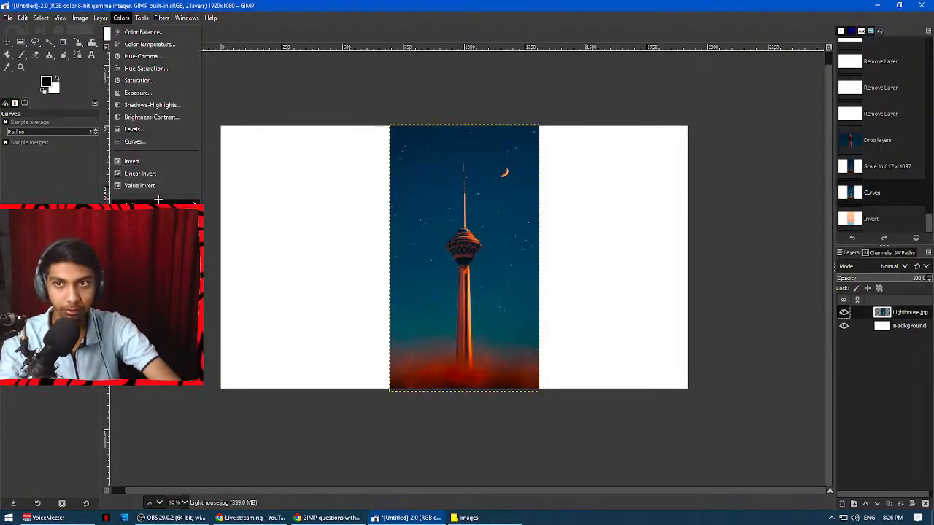
left_click(135, 173)
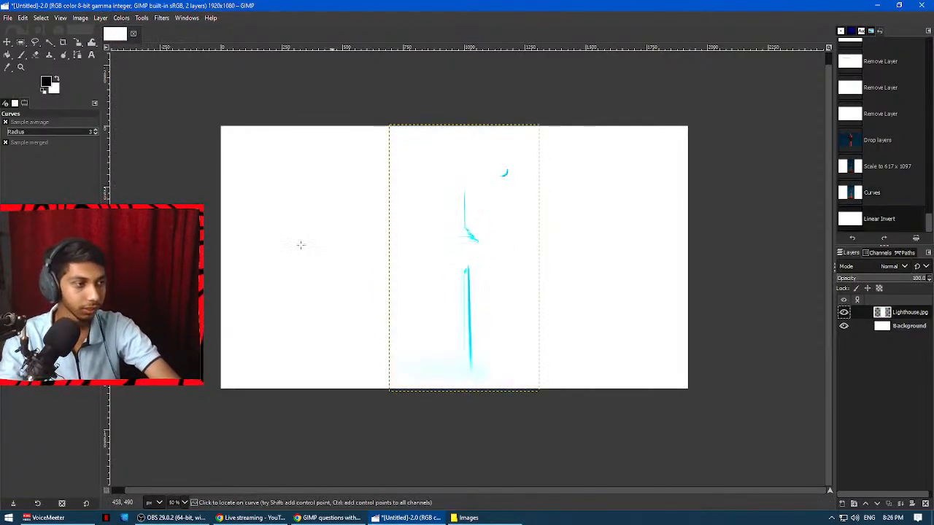
scroll(511, 250, "up", 6)
scroll(299, 205, "down", 6)
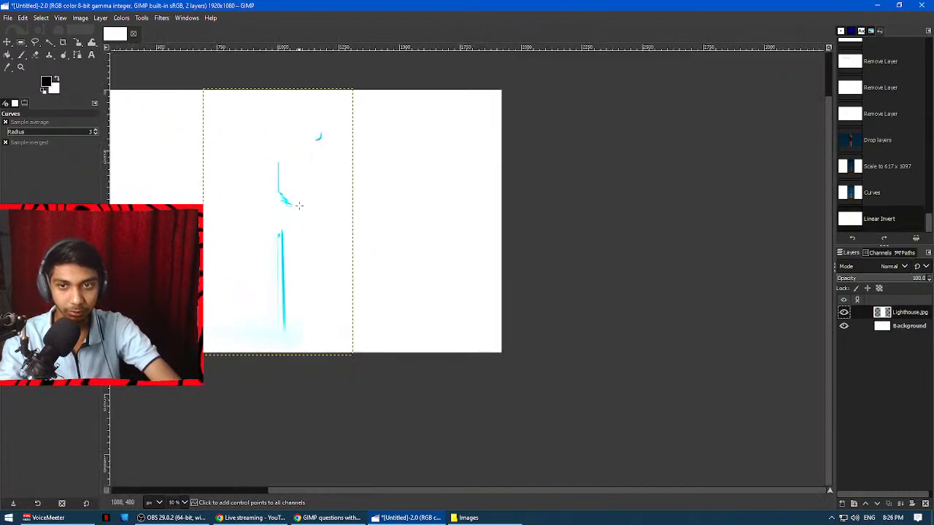
left_click_drag(282, 219, 493, 262)
scroll(493, 262, "up", 1)
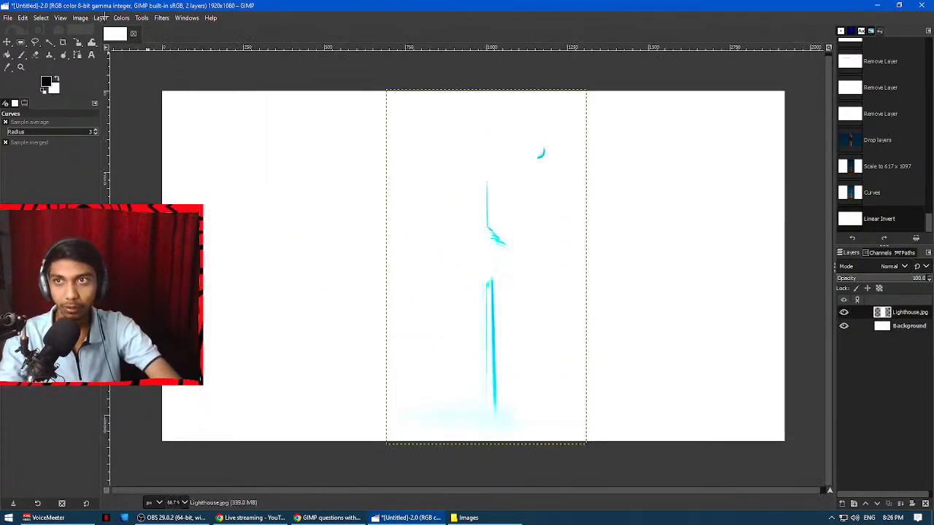
left_click(80, 19)
mouse_move(121, 18)
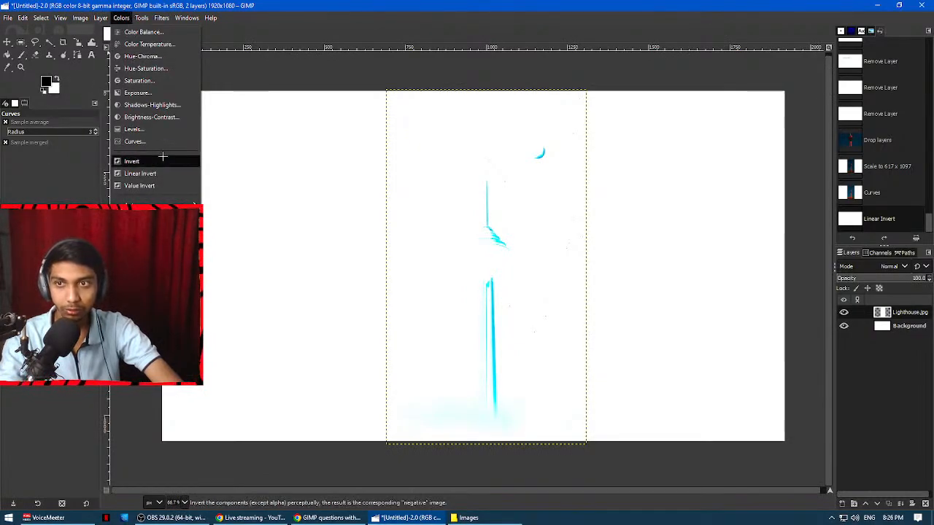
key("Escape")
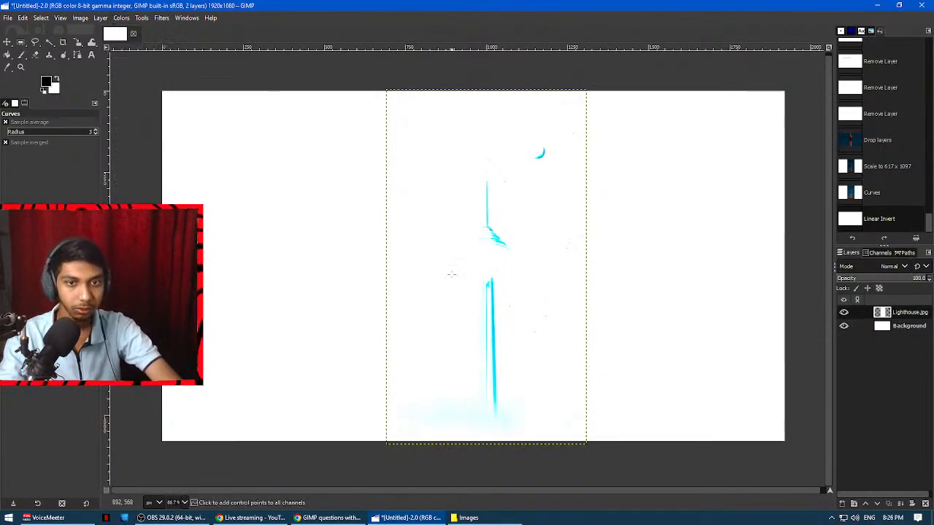
key("ctrl+z")
Apply Value Invert to the Lighthouse.jpg layer.
left_click(121, 19)
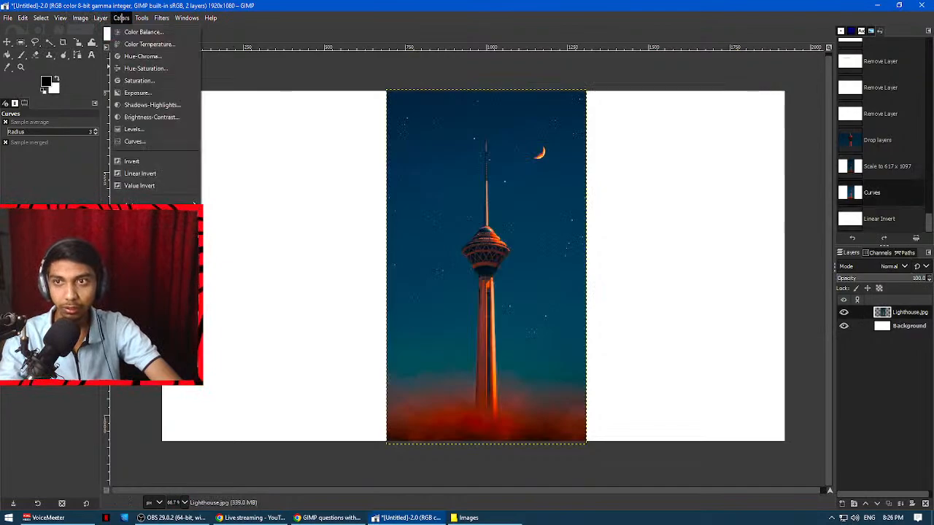
left_click(139, 186)
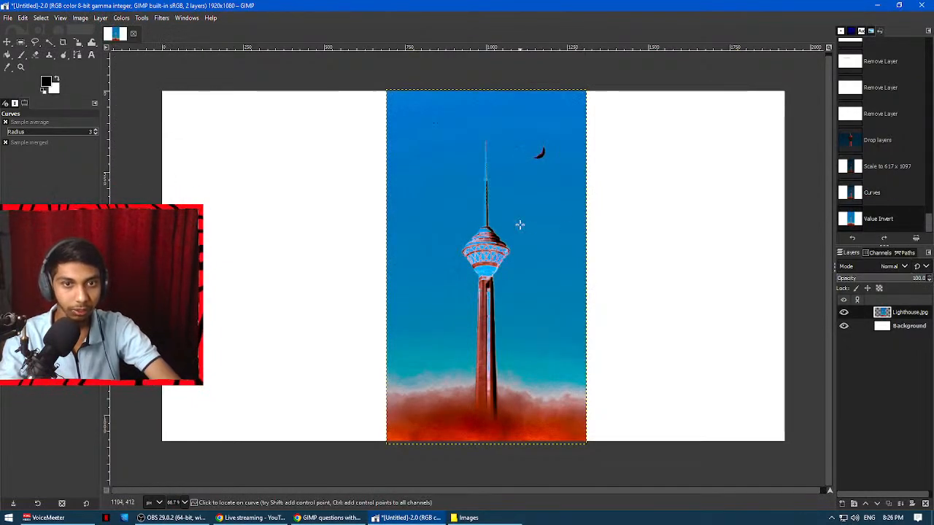
Inspect the value-inverted tower up close and undo the Value Invert on the Lighthouse.jpg layer.
scroll(480, 248, "up", 4)
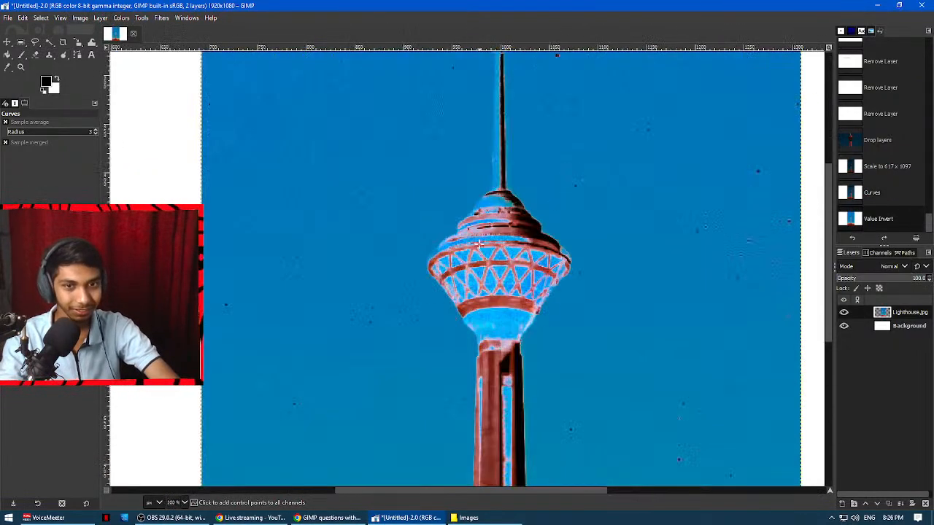
scroll(479, 245, "down", 4)
key("ctrl+z")
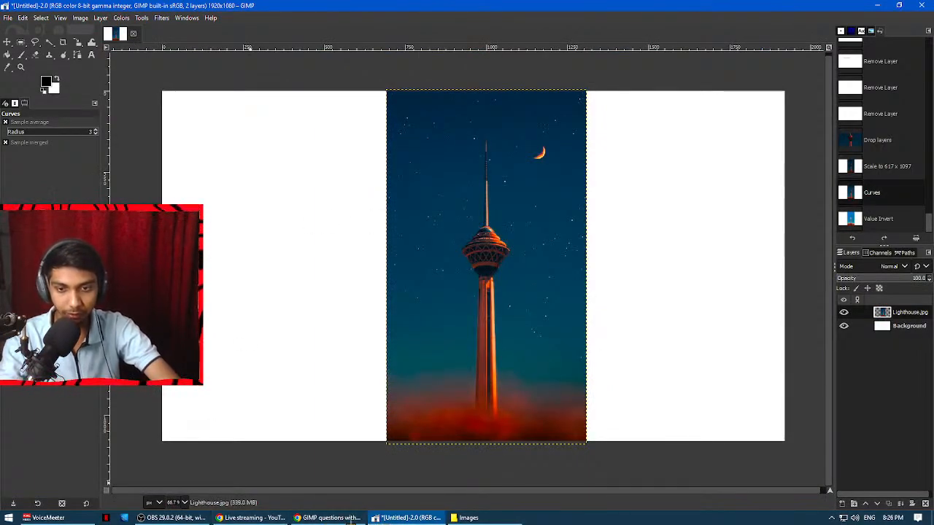
Switch to the GIMP questions document in the browser and read question 13 about merging an image from a file.
left_click(348, 518)
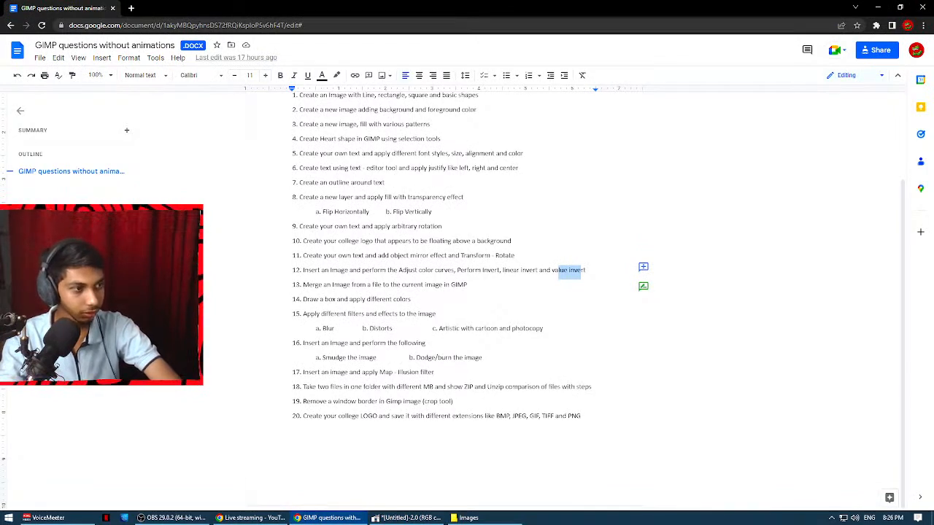
left_click_drag(304, 285, 371, 284)
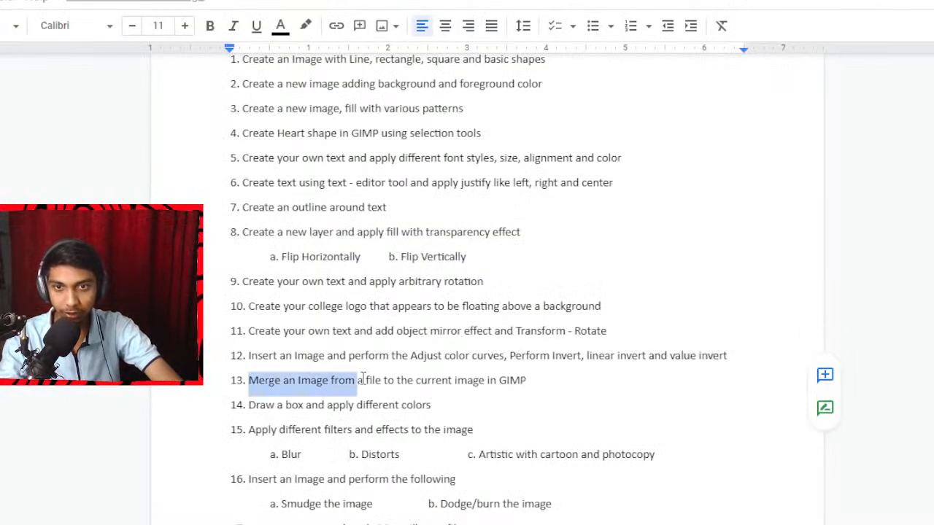
left_click_drag(362, 380, 538, 379)
left_click_drag(454, 380, 527, 380)
left_click(441, 380)
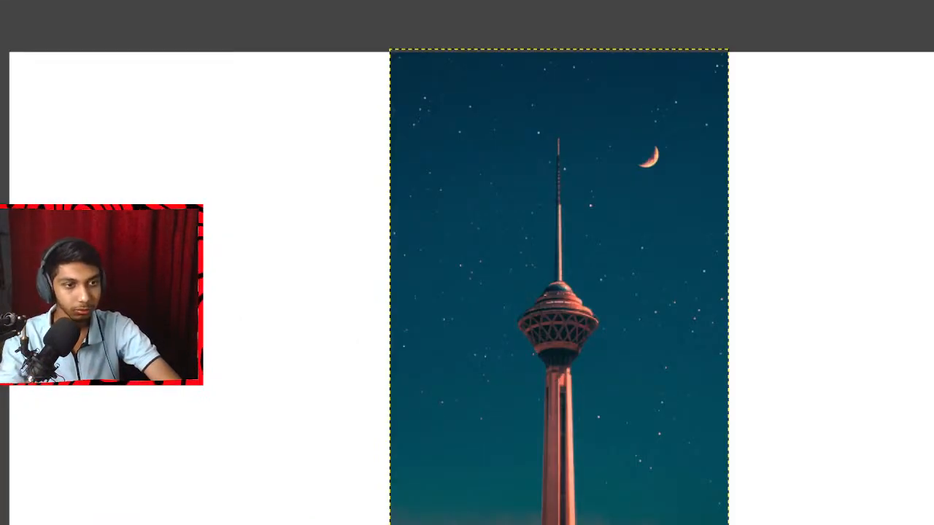
Back in GIMP with the Lighthouse.jpg layer hidden, insert ss.jpg as a layer and scale it to 1927 x 1082 over the whole canvas.
key("Delete")
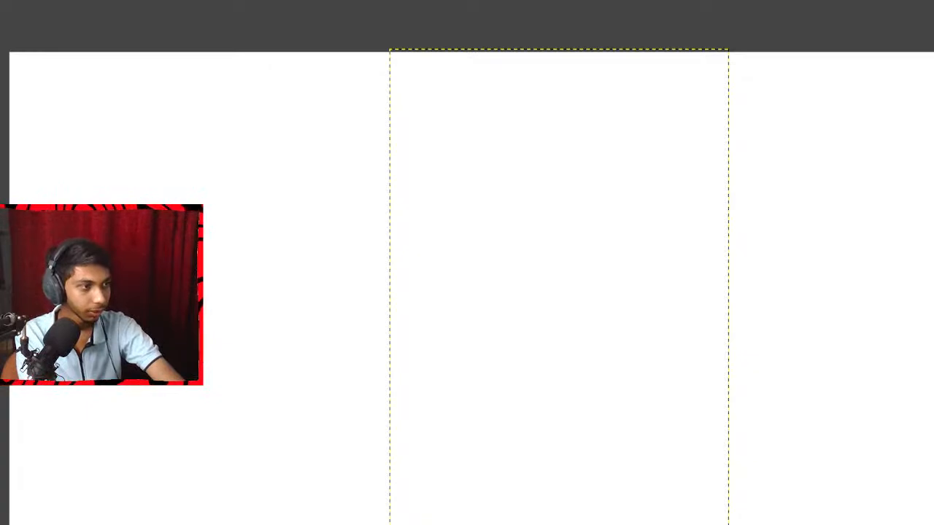
key("ctrl+v")
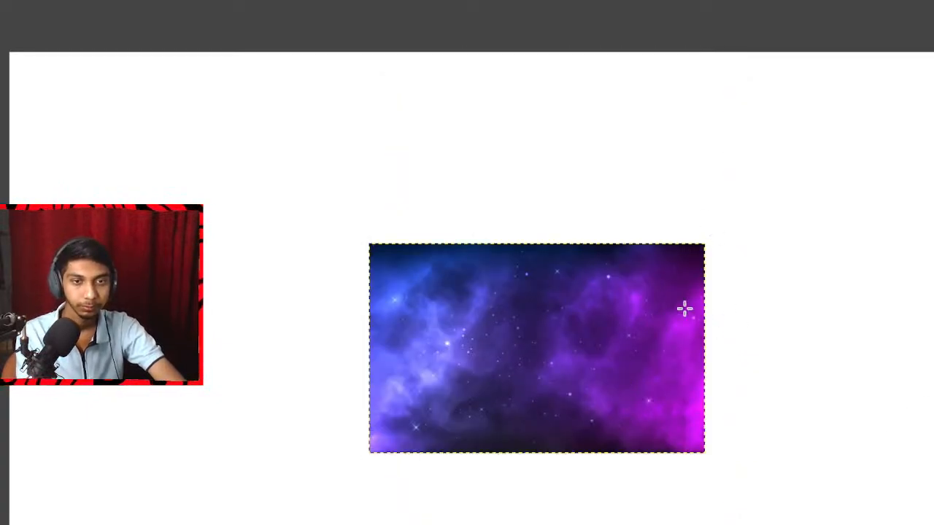
key("shift+s")
left_click(595, 303)
left_click_drag(734, 469, 933, 524)
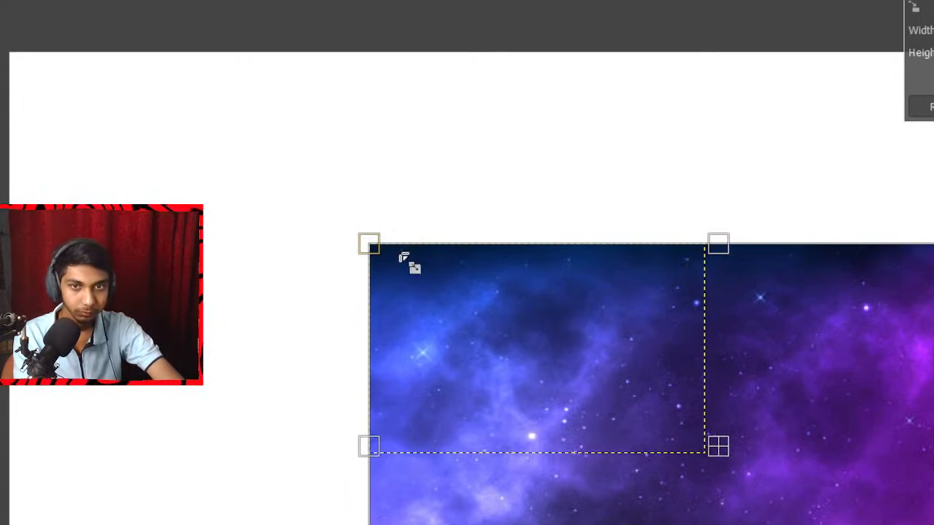
left_click_drag(375, 242, 5, 51)
key("Return")
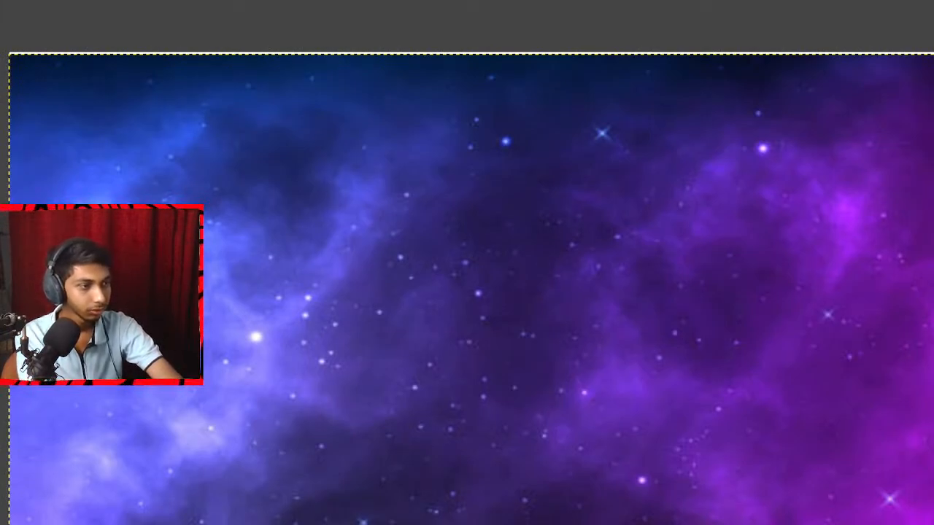
Insert Logo PNGG.png as a layer, scale it to 1014 x 571 and place it over the upper-left part of the canvas.
key("ctrl+v")
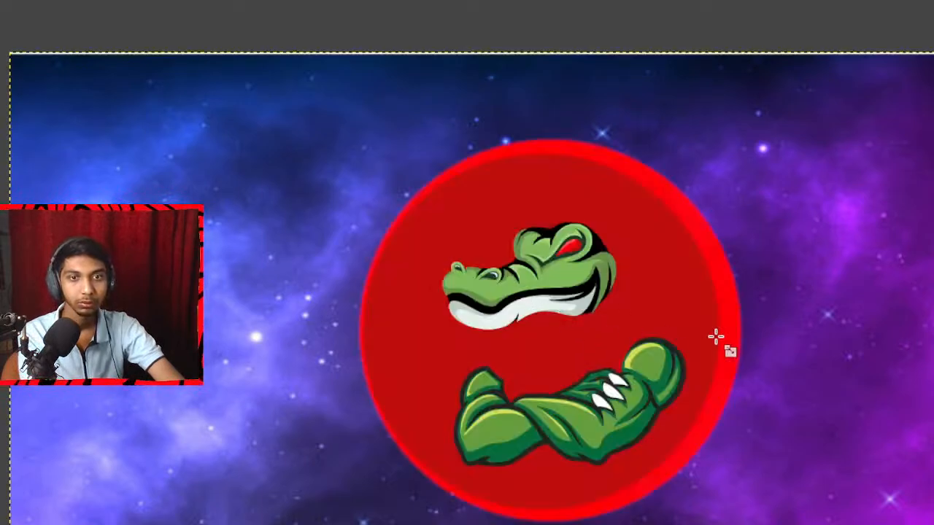
left_click(479, 163)
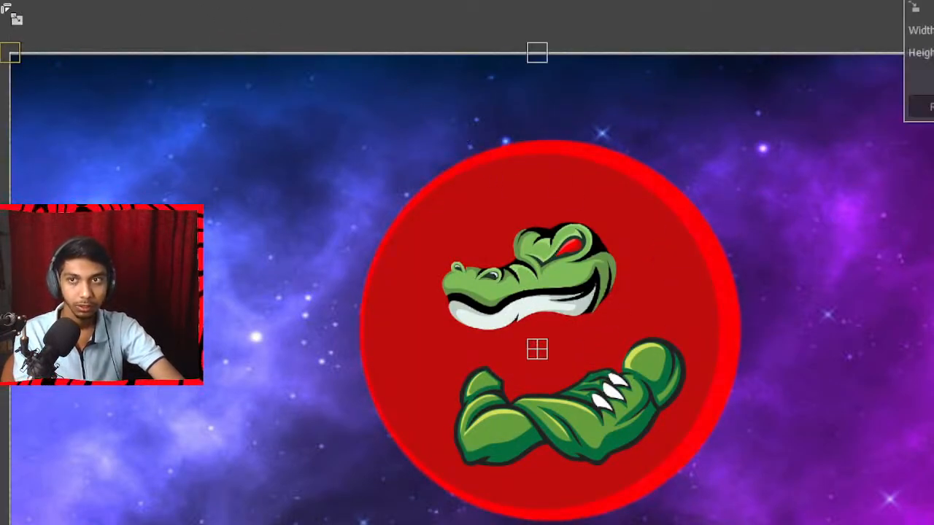
left_click_drag(15, 57, 557, 265)
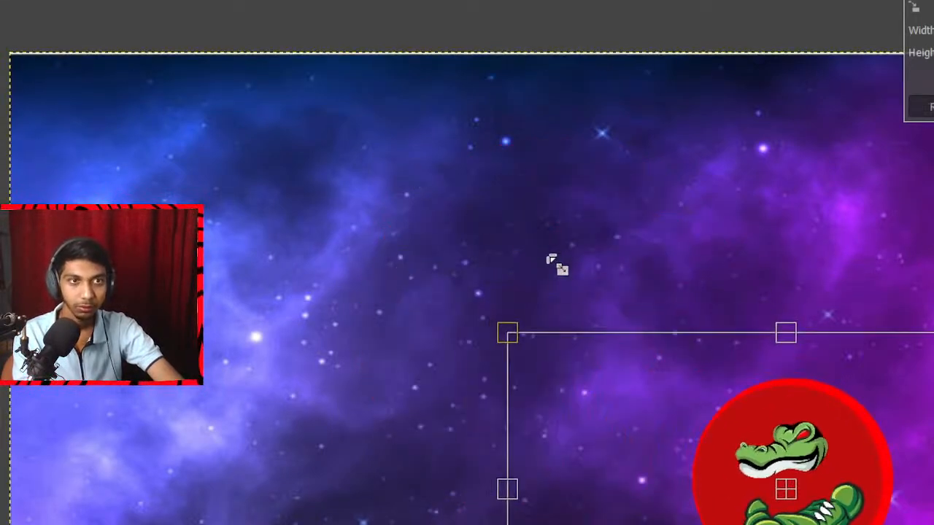
left_click_drag(786, 490, 364, 262)
key("Return")
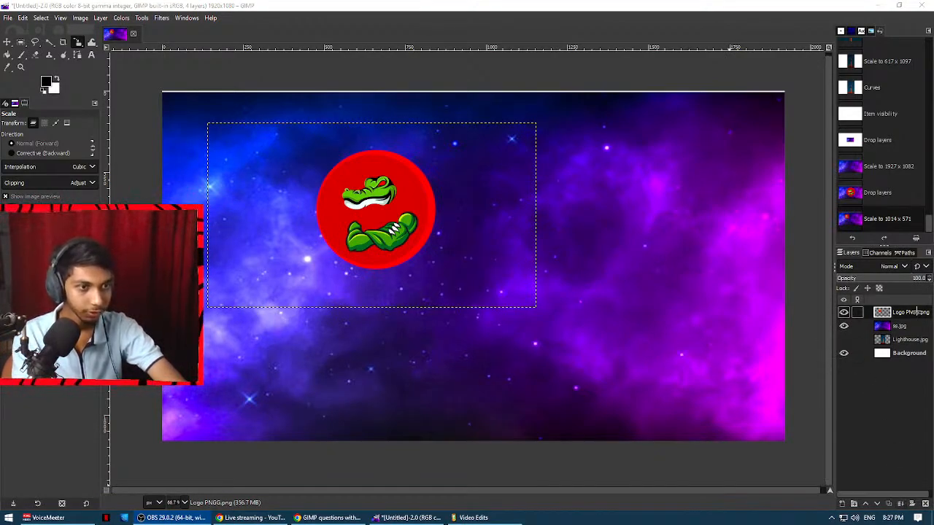
Merge the Logo PNGG.png layer down into ss.jpg and check the merged layer by hiding and showing it.
left_click(914, 313)
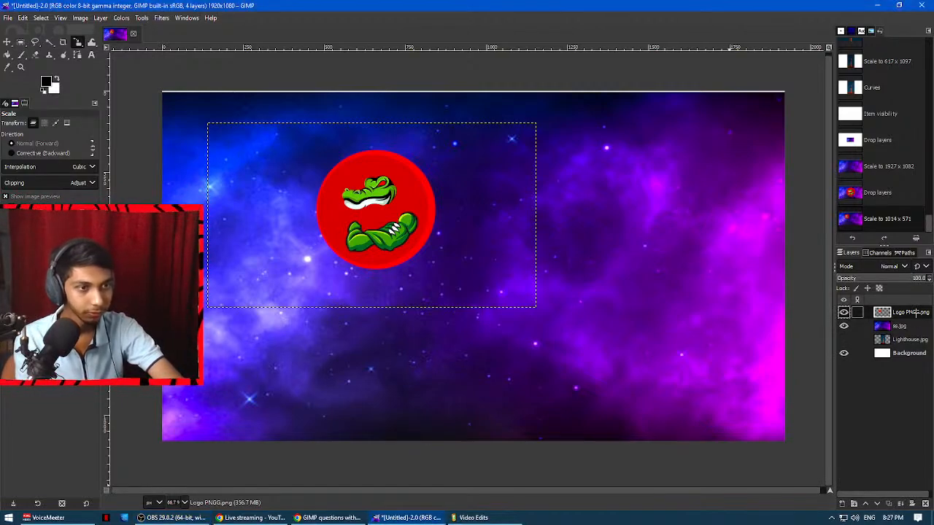
left_click(902, 503)
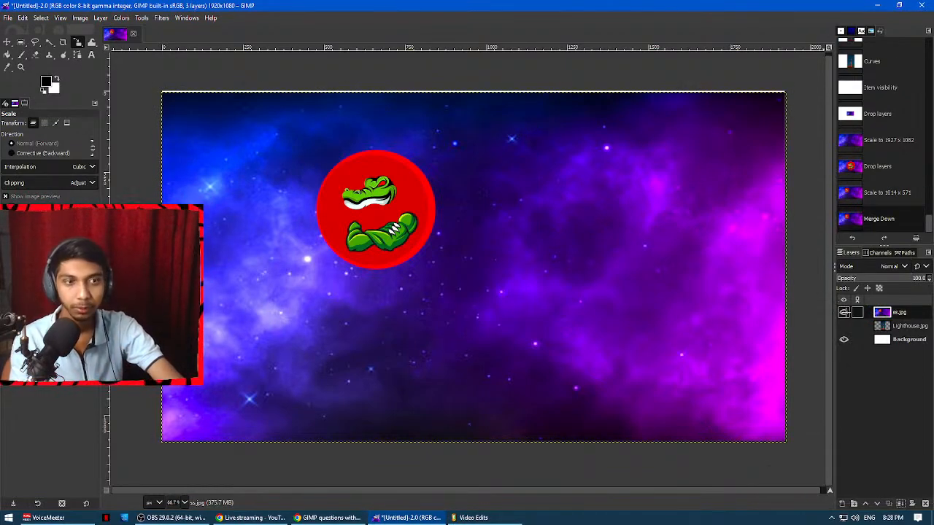
left_click(845, 312)
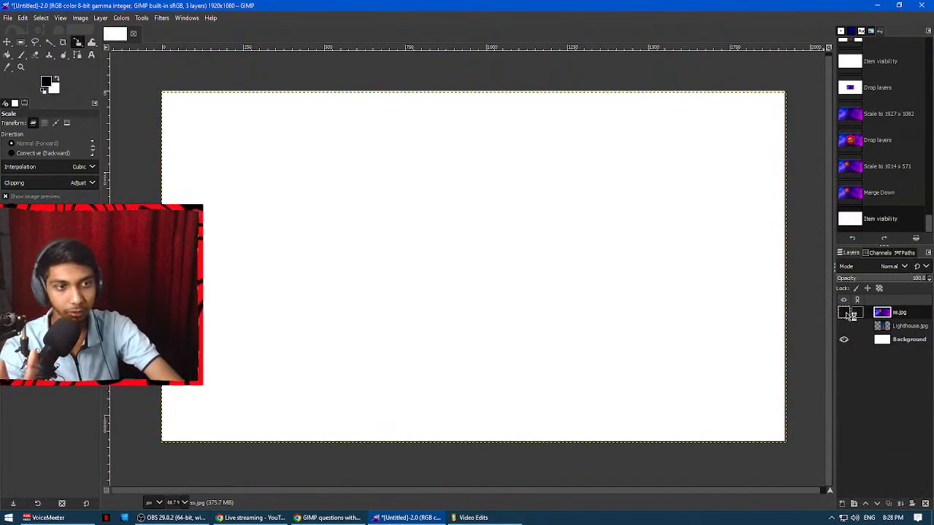
left_click(845, 313)
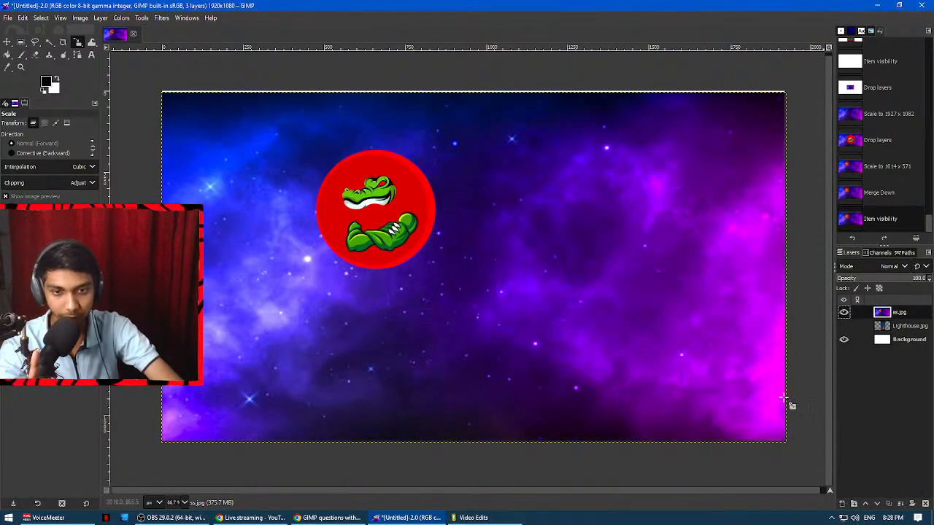
Read question 14 about drawing a box with different colors in the browser document, and return to GIMP.
left_click(327, 517)
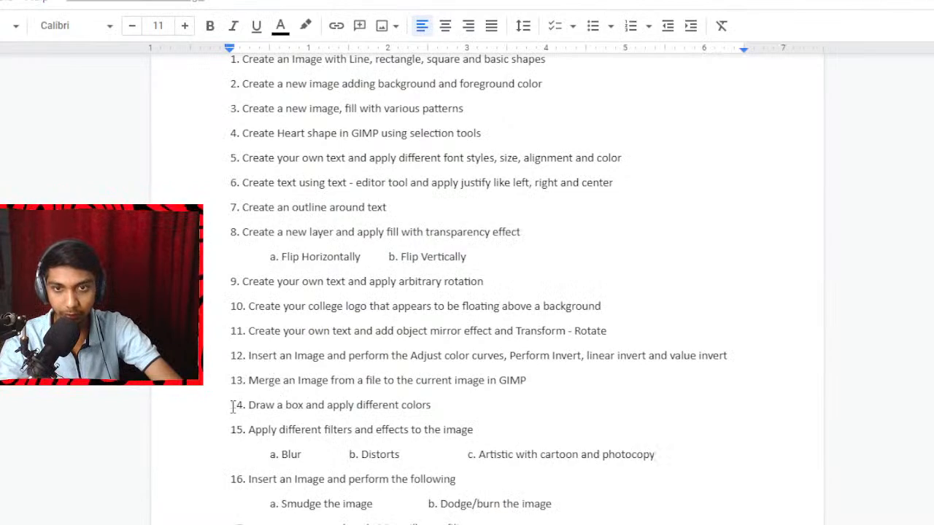
left_click_drag(249, 405, 436, 410)
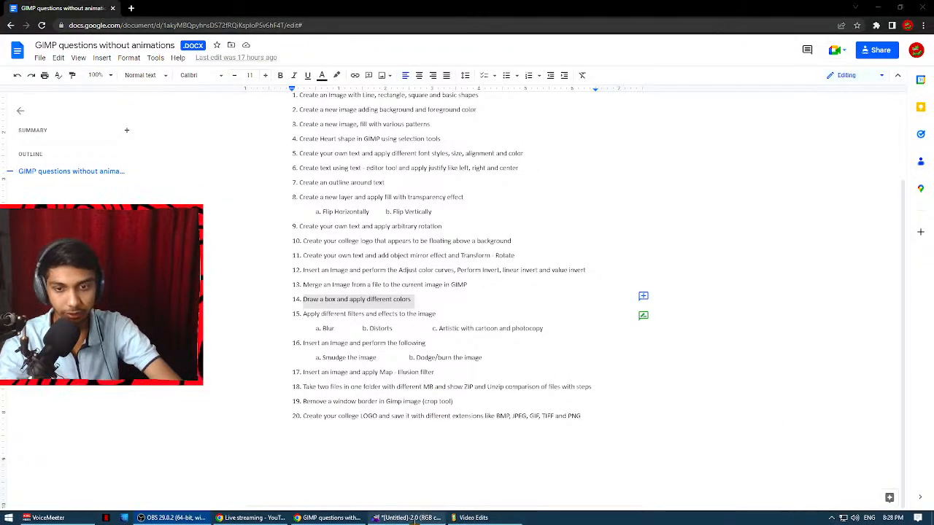
left_click(407, 517)
Hide the ss.jpg layer and add a transparent 1920 x 1080 px layer named "rectangle".
left_click(845, 312)
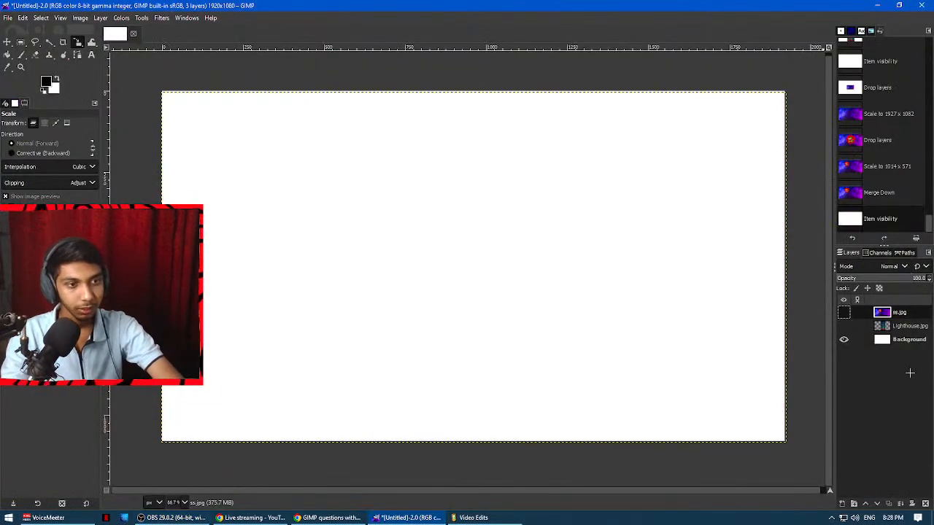
left_click(842, 504)
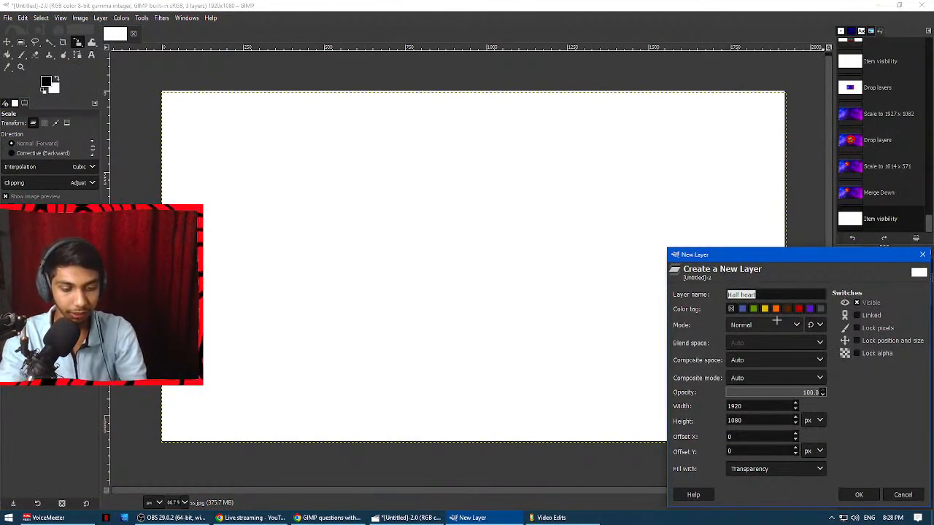
type("rectang")
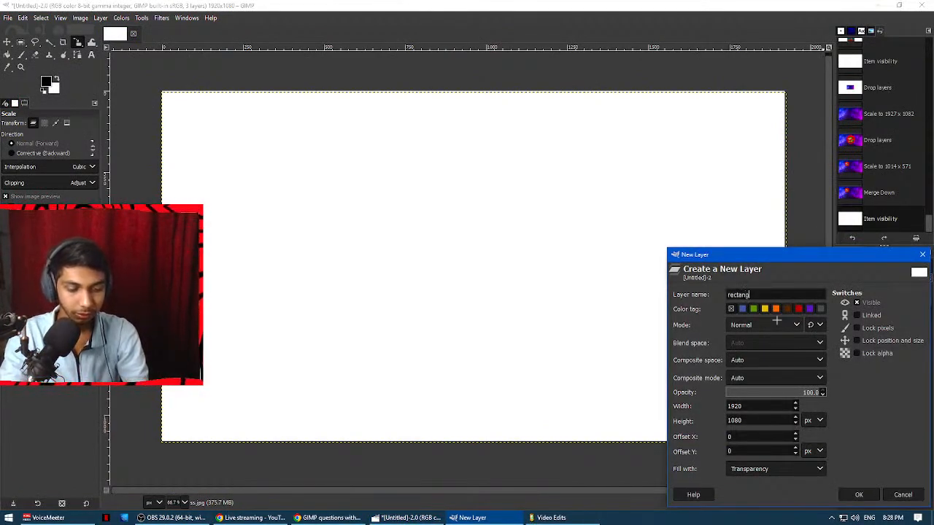
type("le")
key("Return")
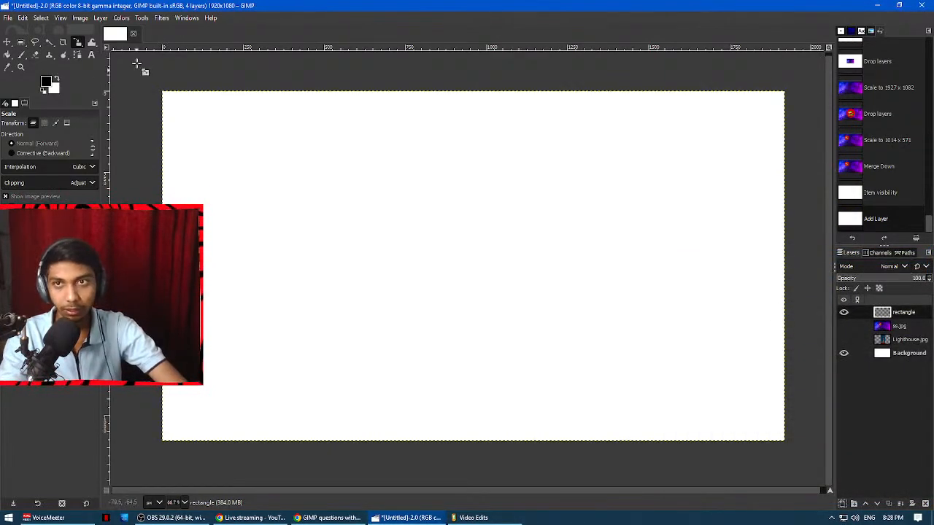
Draw a wide rectangular selection across the middle of the canvas with the Rectangle Select tool.
left_click(142, 18)
mouse_move(161, 31)
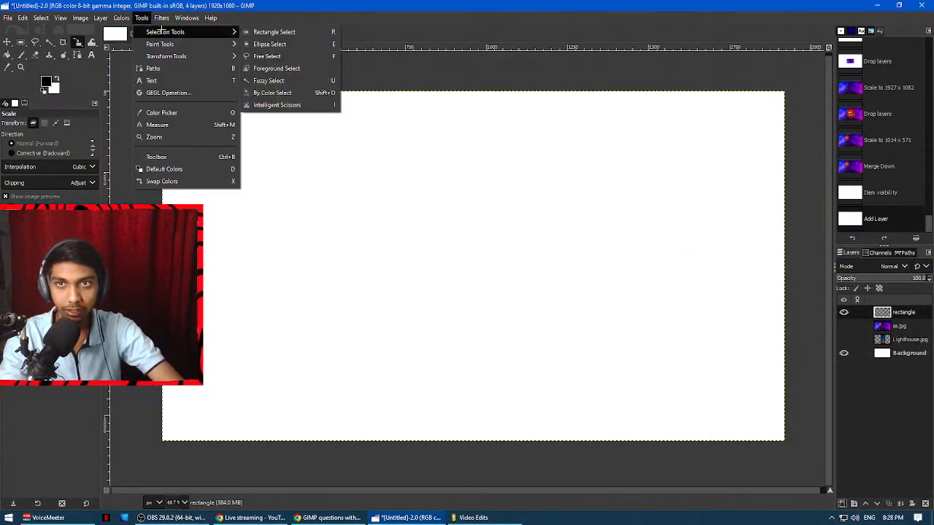
left_click(294, 31)
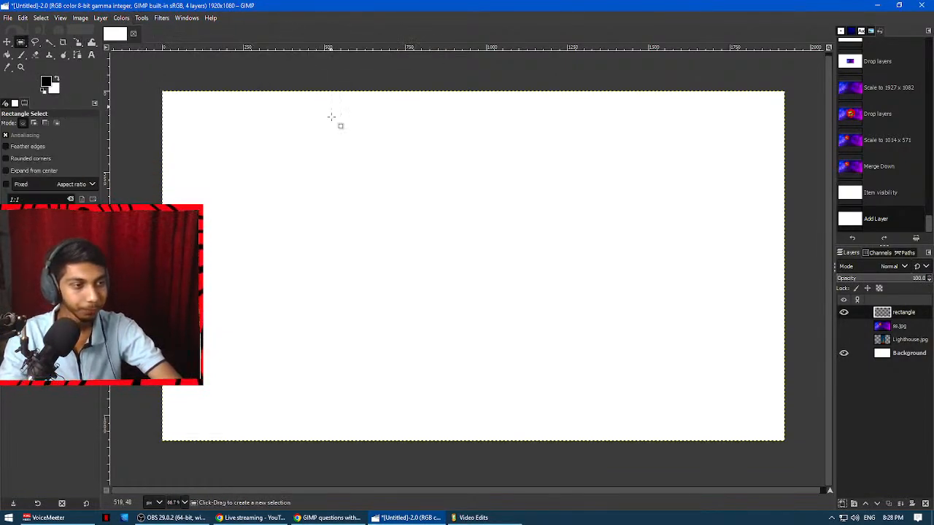
left_click_drag(302, 176, 692, 361)
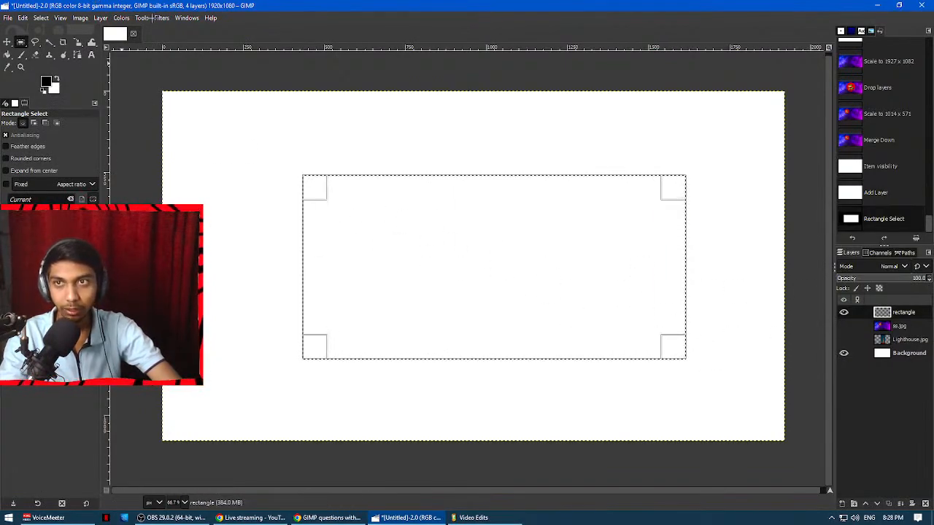
Set the foreground color to red (f11212) and fill the rectangular selection with it using Bucket Fill in FG color mode.
left_click(145, 17)
mouse_move(182, 44)
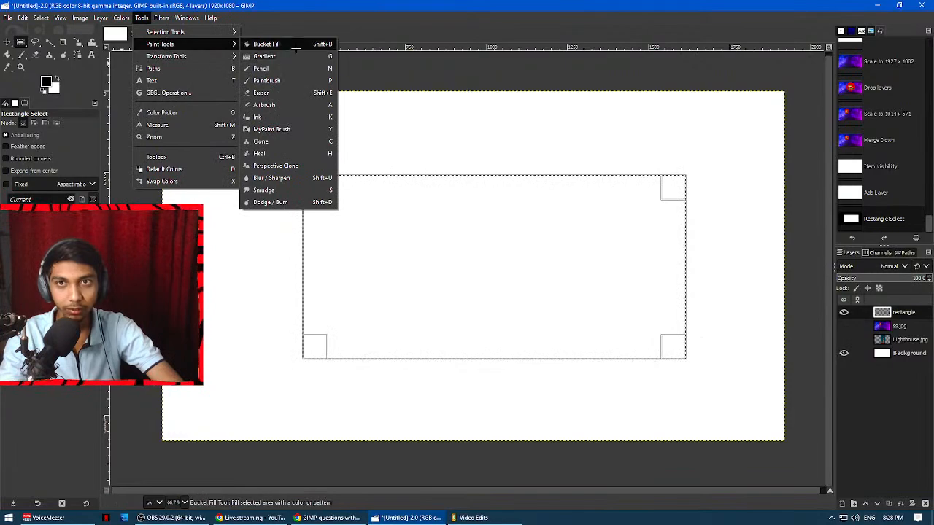
left_click(266, 44)
left_click(45, 80)
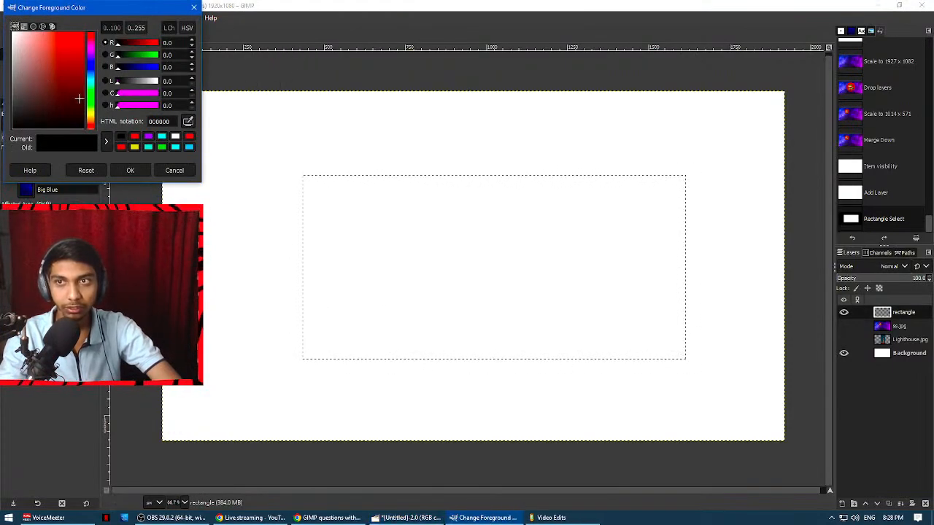
left_click_drag(59, 66, 79, 36)
left_click(131, 170)
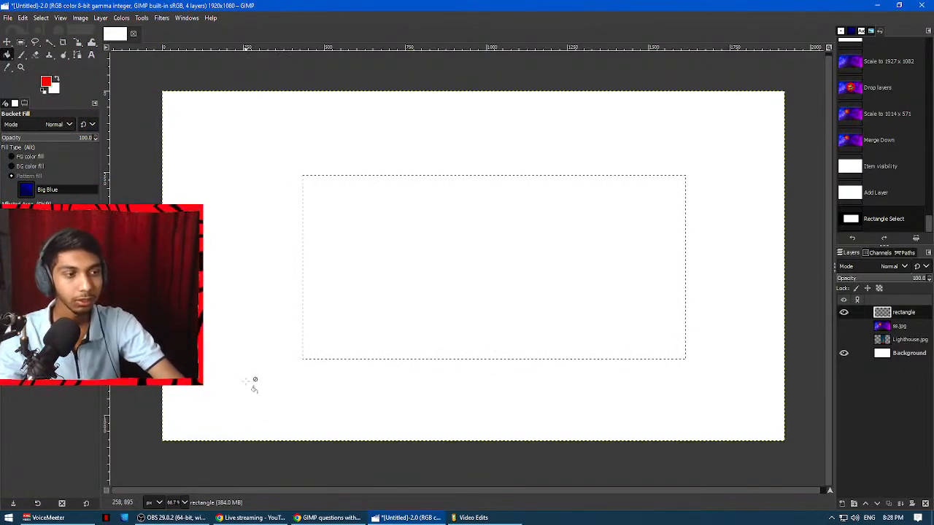
left_click(25, 157)
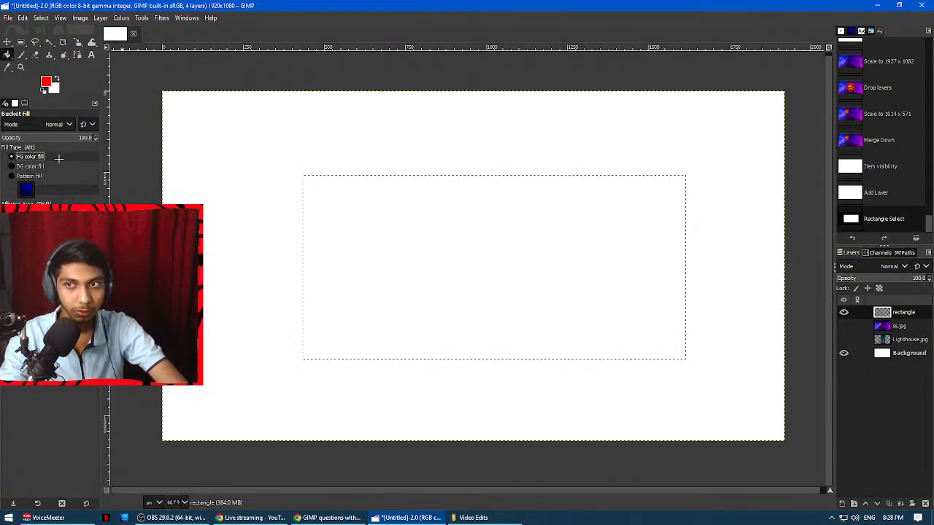
left_click(526, 234)
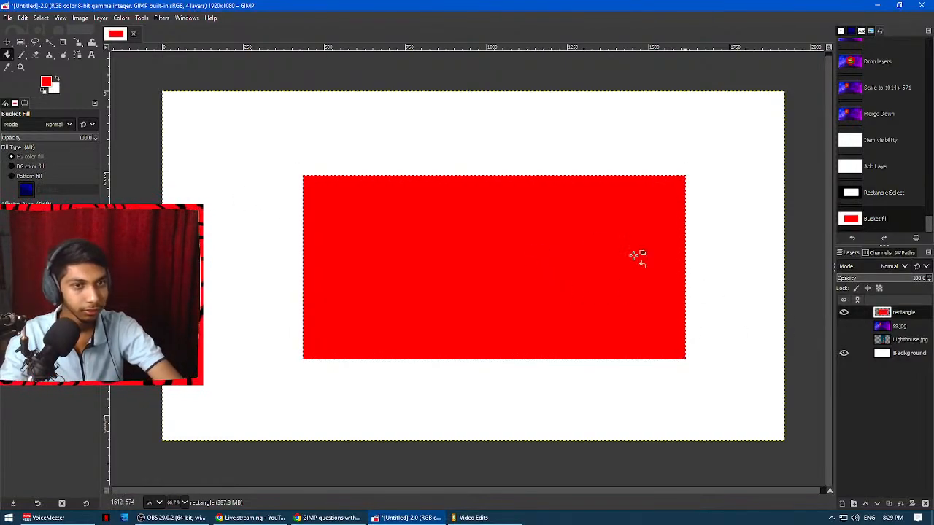
Change the foreground color to blue (1218f1) and refill the rectangular selection with it.
left_click(46, 81)
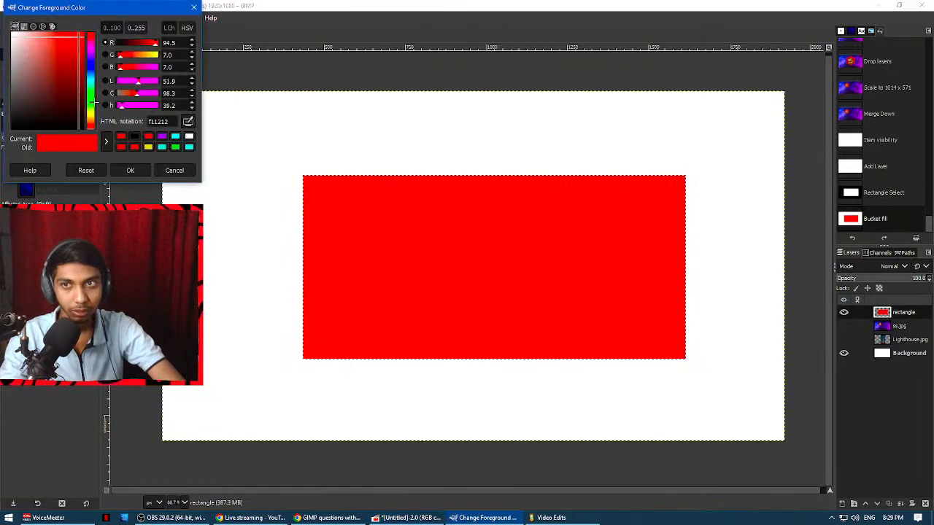
left_click(91, 66)
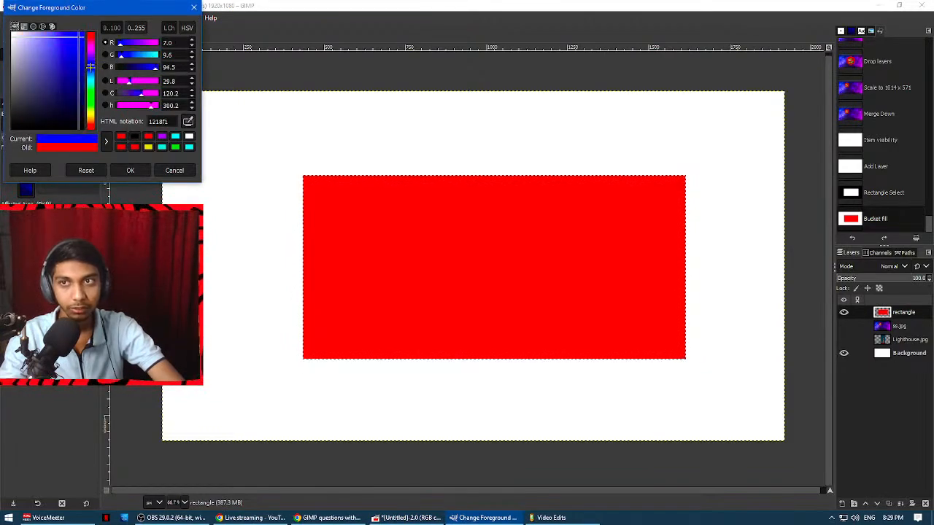
left_click(128, 170)
left_click(442, 267)
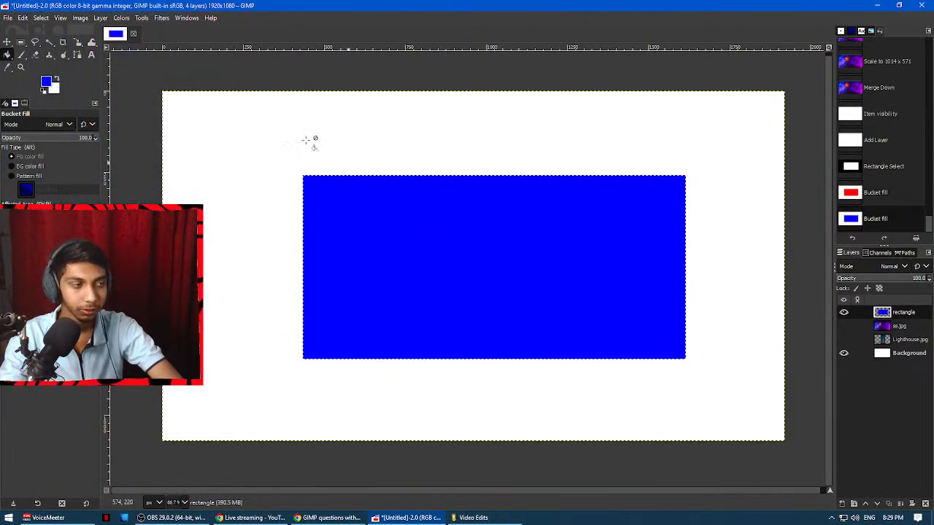
Pick yellow (f1e712) as the foreground color, refill the rectangular selection with it, and discard the color change.
left_click(48, 80)
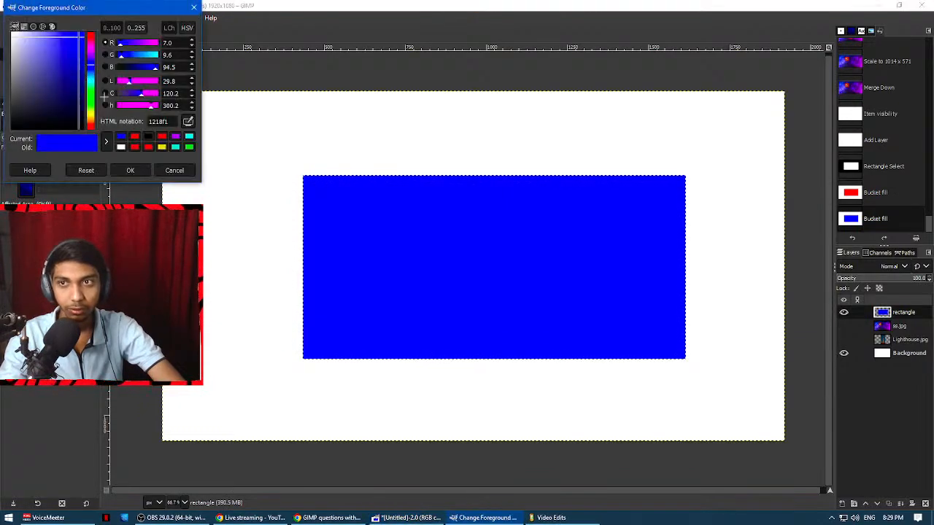
left_click(89, 103)
left_click_drag(89, 103, 89, 113)
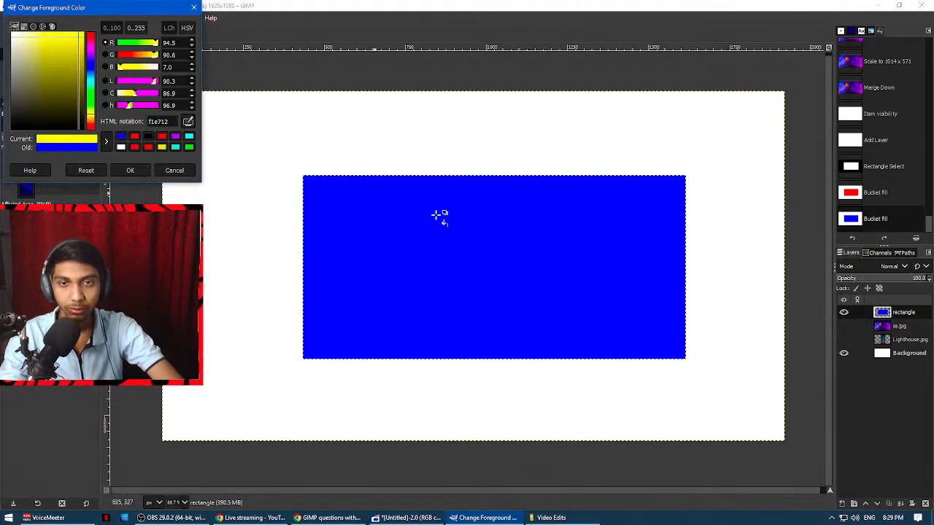
left_click(503, 277)
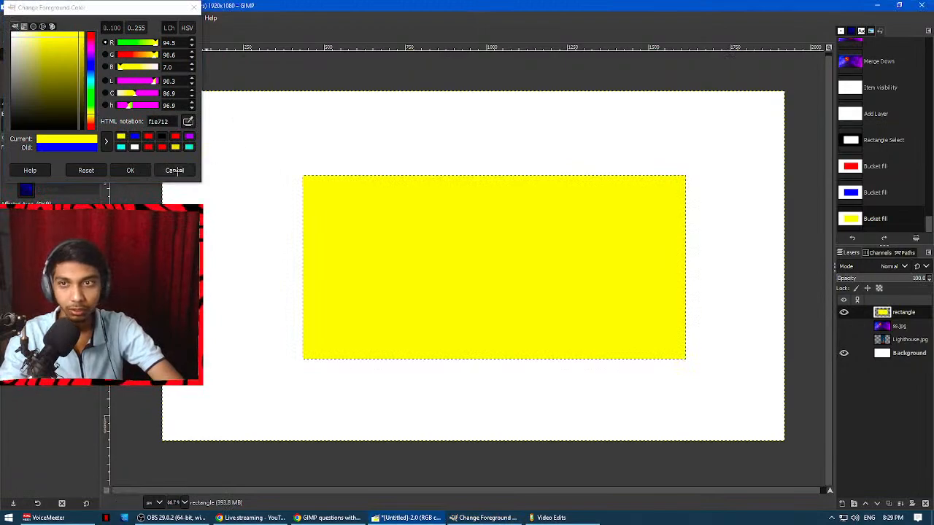
left_click(176, 170)
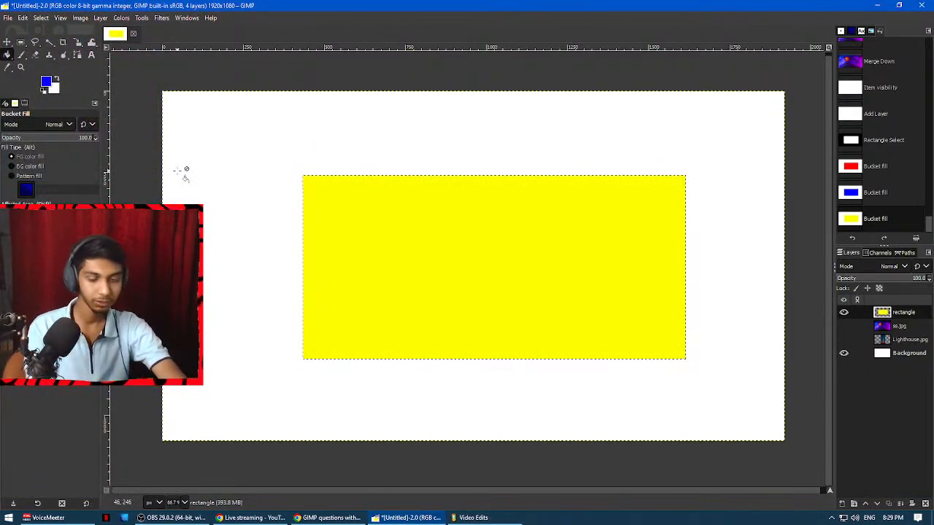
Undo the bucket fills and the rectangular selection so the "rectangle" layer is empty again.
key("ctrl+z")
key("ctrl+z")
key("ctrl+z")
key("ctrl+z")
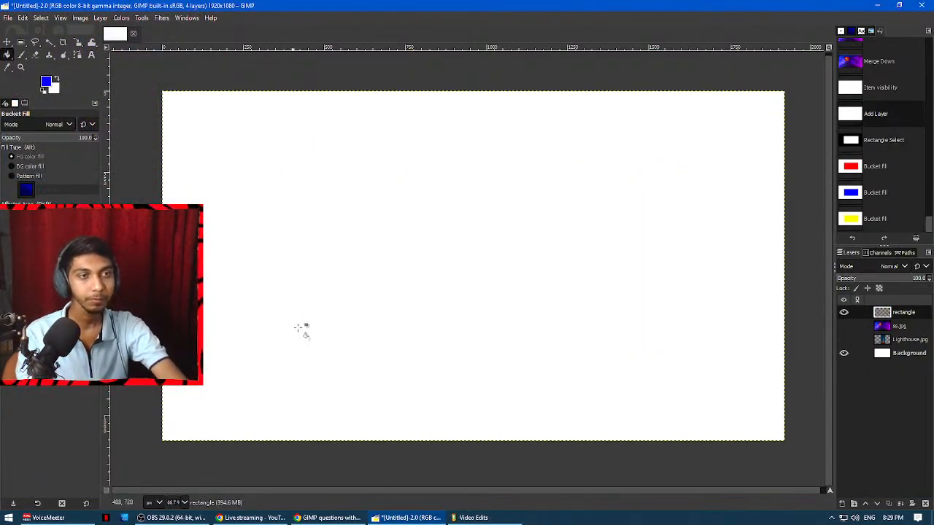
Switch to the GIMP questions document in Google Docs and read question 15 with its filter sub-items.
left_click(328, 518)
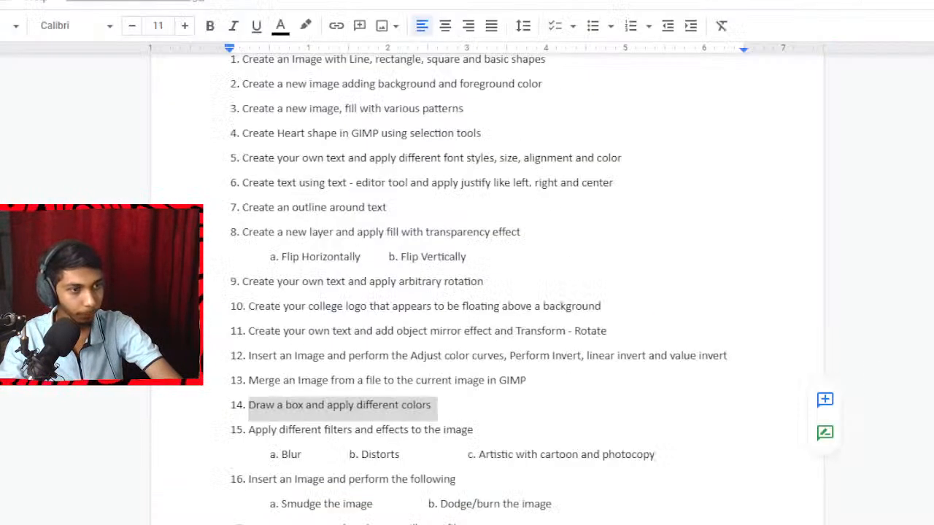
left_click_drag(249, 429, 469, 423)
left_click(468, 427)
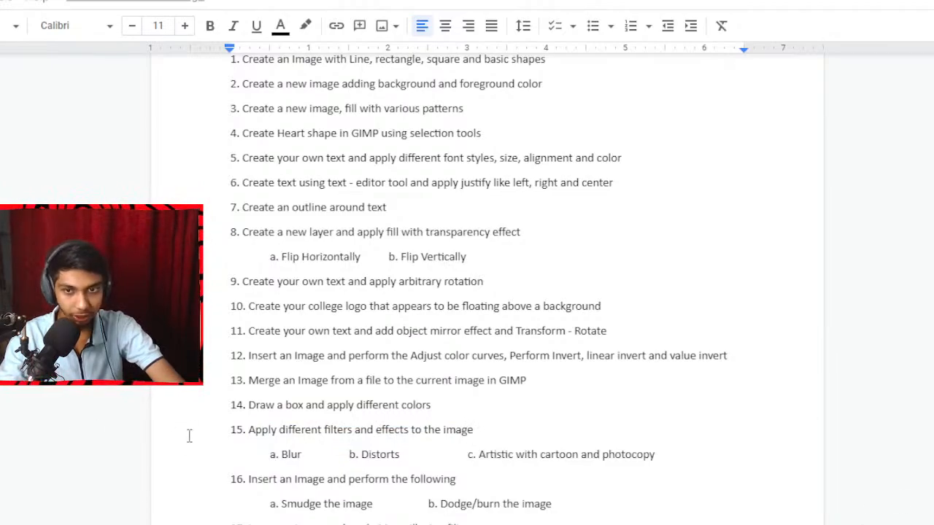
left_click_drag(282, 456, 401, 460)
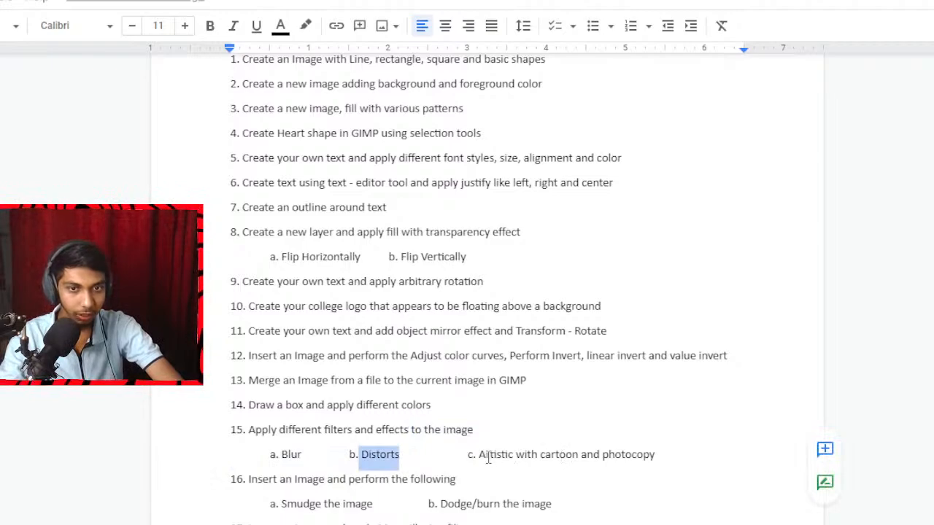
left_click_drag(479, 455, 660, 447)
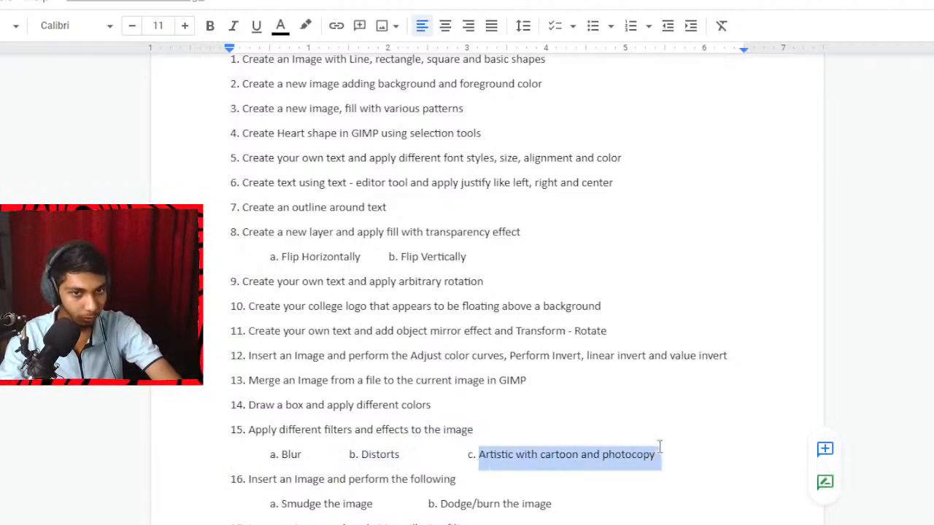
In question 15, replace the "and" before "photocopy" with a tab and "d." so photocopy is a separate sub-item.
left_click(590, 461)
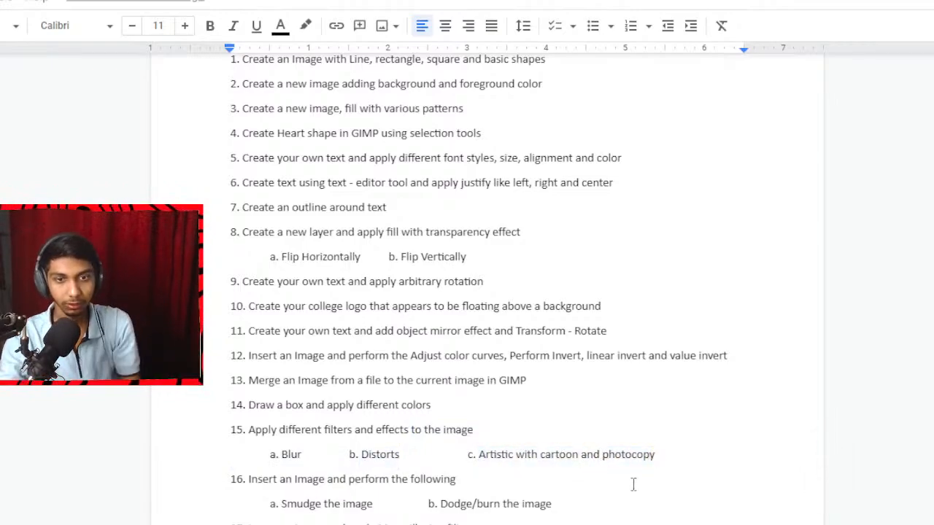
key("BackSpace")
key("BackSpace")
key("BackSpace")
key("BackSpace")
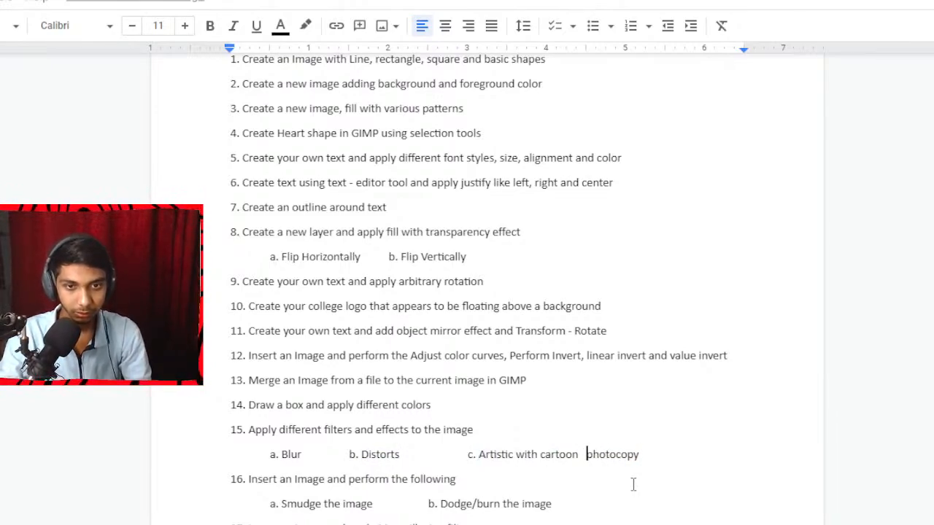
key("Tab")
type("d.")
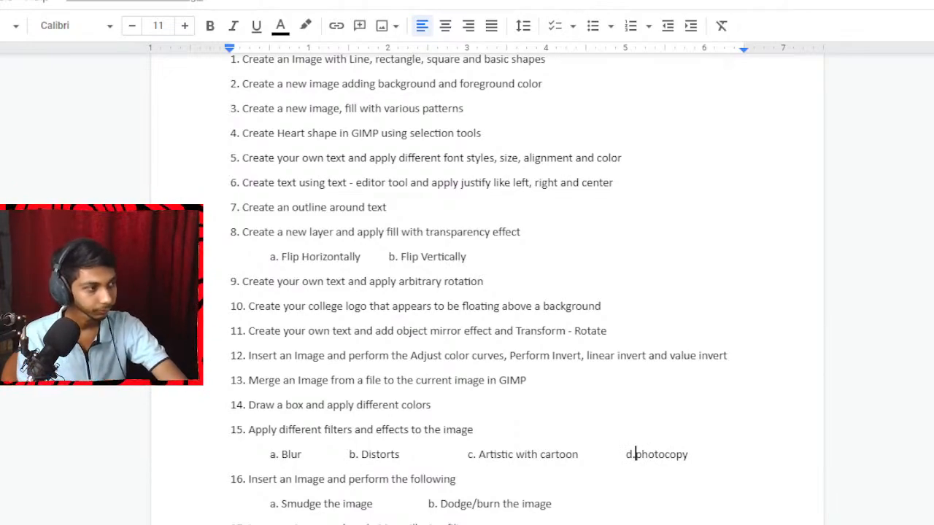
Switch back to GIMP, make the Lighthouse.jpg layer visible and select it.
left_click(406, 517)
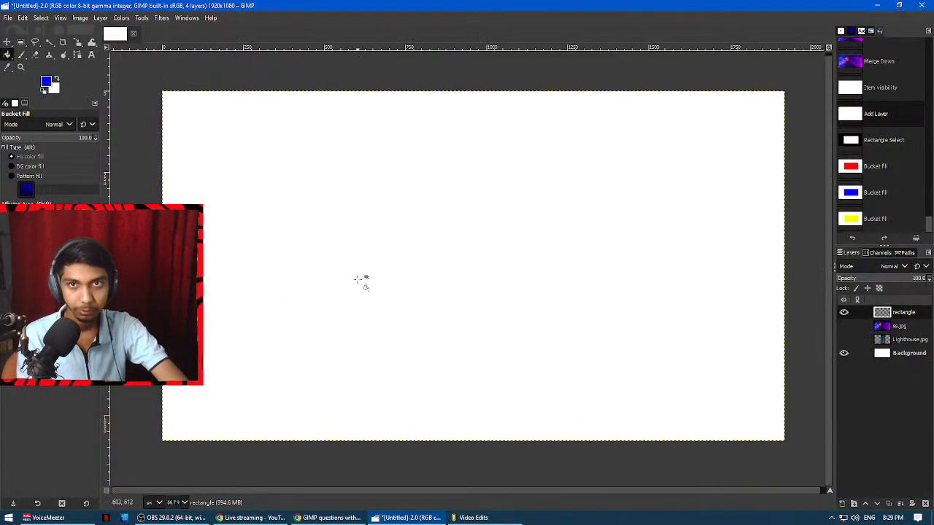
left_click(844, 340)
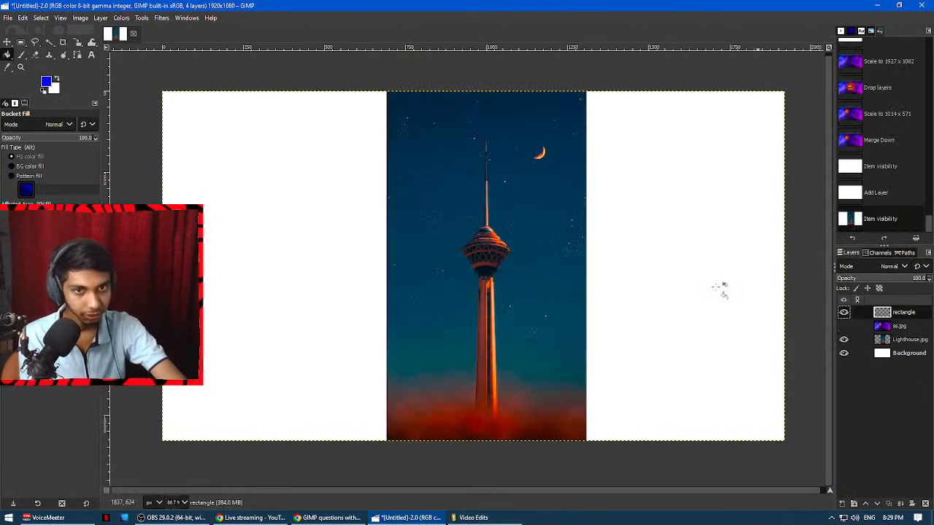
left_click(912, 340)
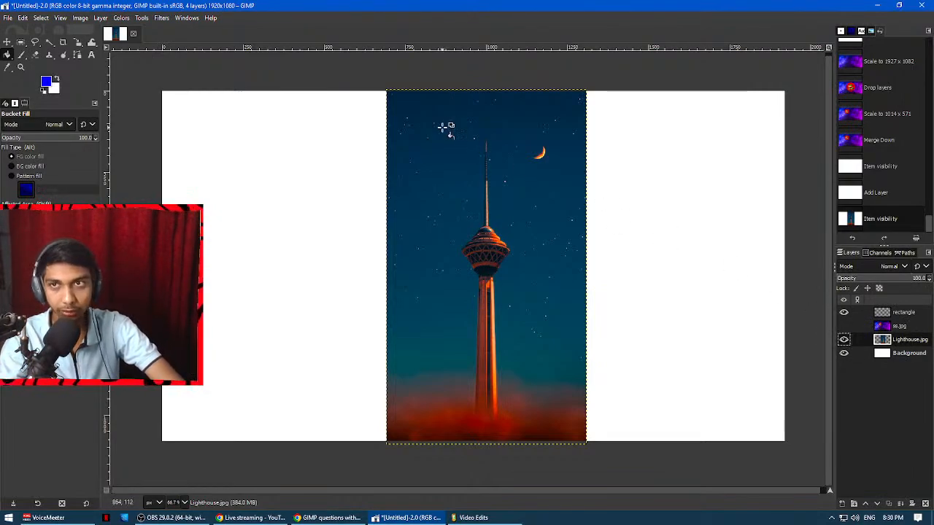
Preview a Gaussian Blur on the Lighthouse.jpg layer, raising the linked X and Y sizes to 45.61 and lowering them to 0.00.
left_click(161, 17)
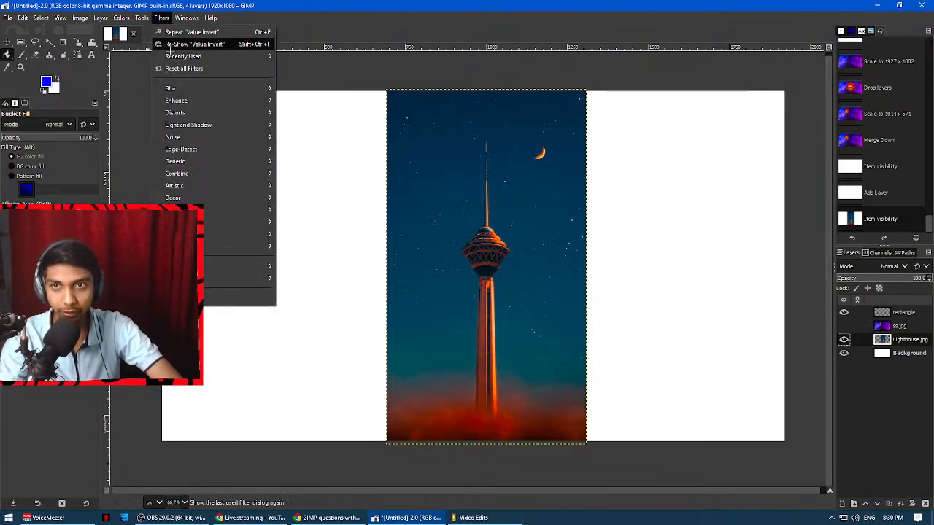
mouse_move(197, 86)
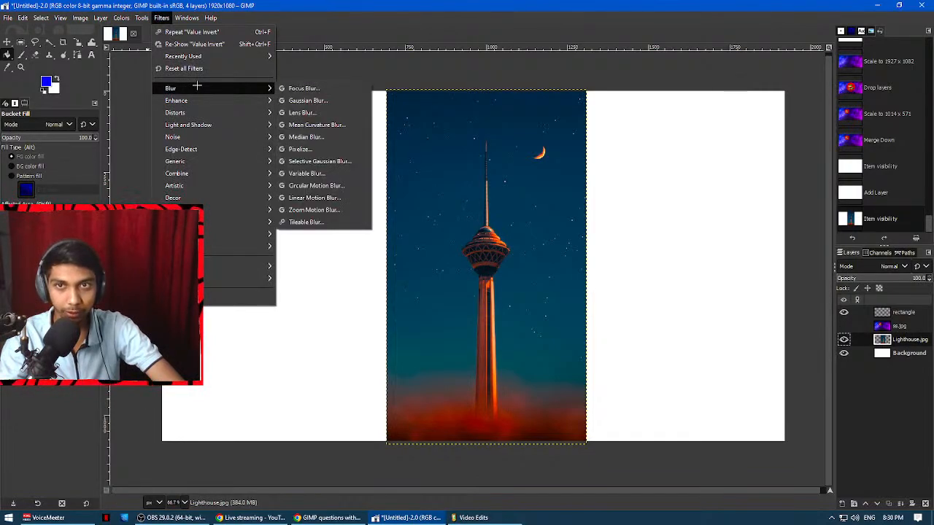
left_click(311, 101)
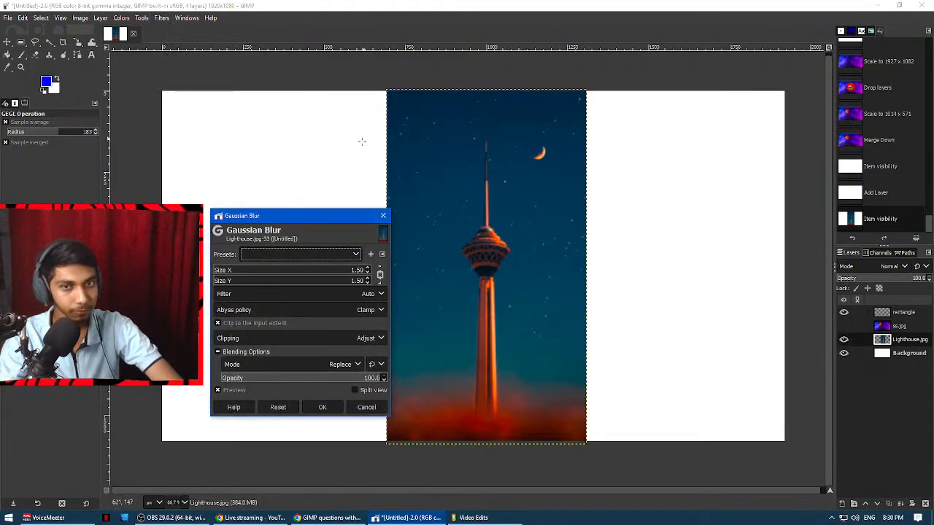
left_click_drag(296, 215, 558, 159)
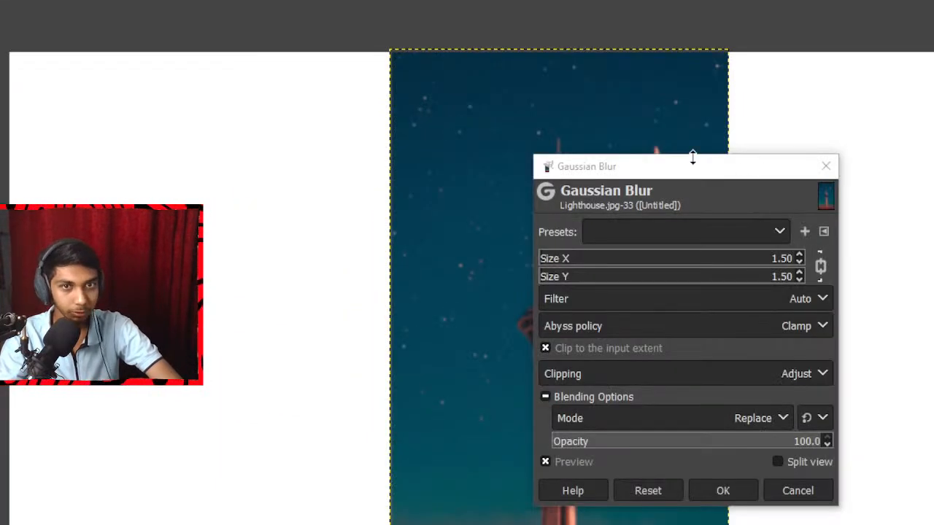
left_click_drag(691, 163, 771, 118)
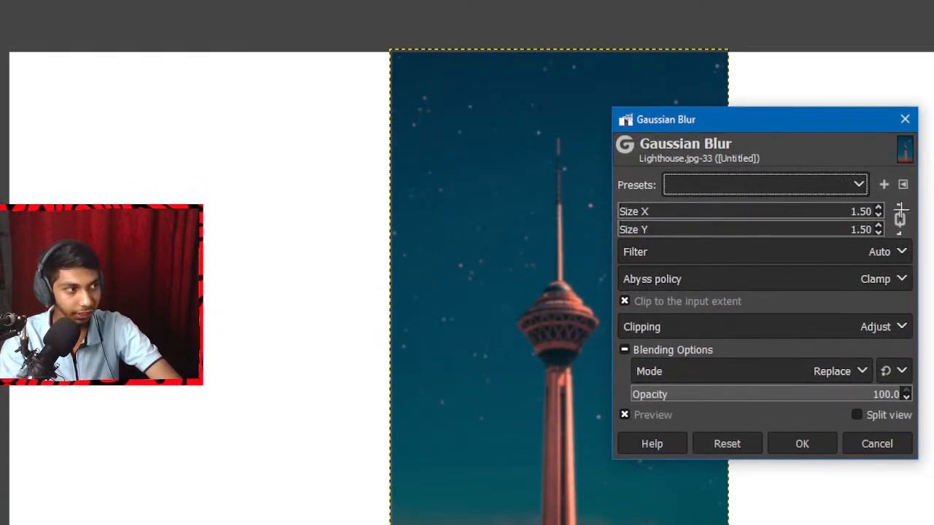
left_click(734, 212)
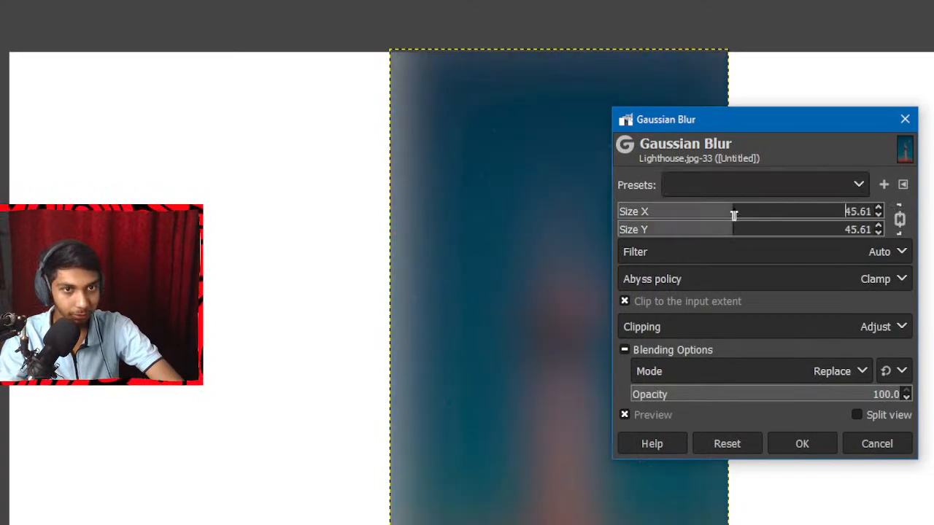
left_click_drag(734, 213, 597, 211)
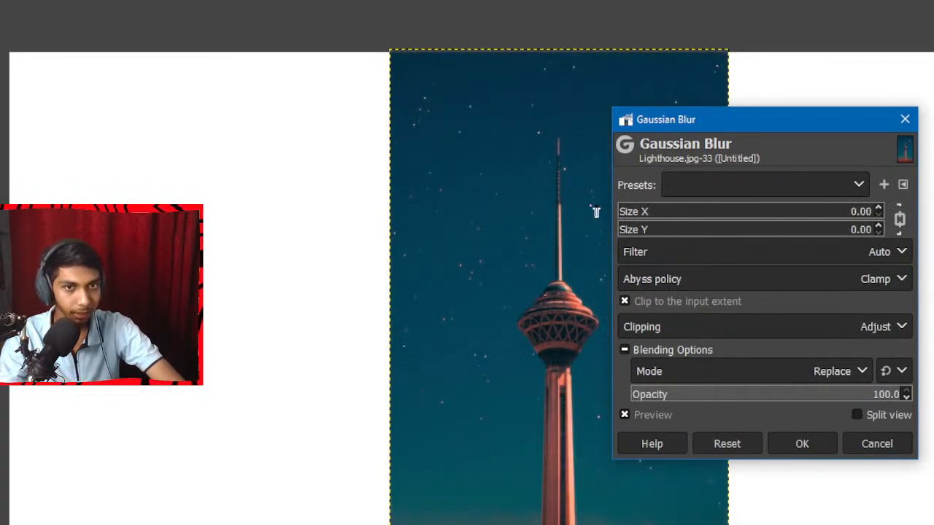
Unlink the Gaussian Blur sizes, try a horizontal-only blur of 20.51 and a vertical-only blur, and cancel the filter.
left_click(900, 219)
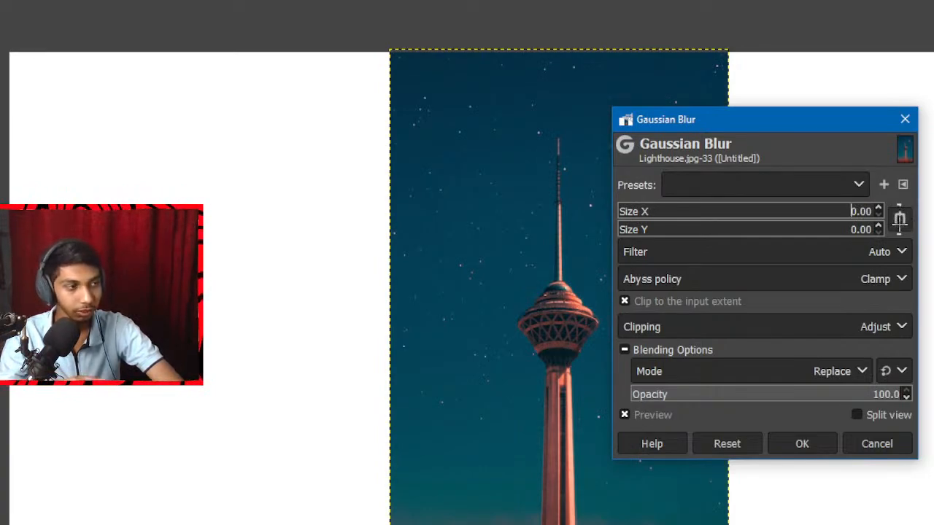
left_click(656, 212)
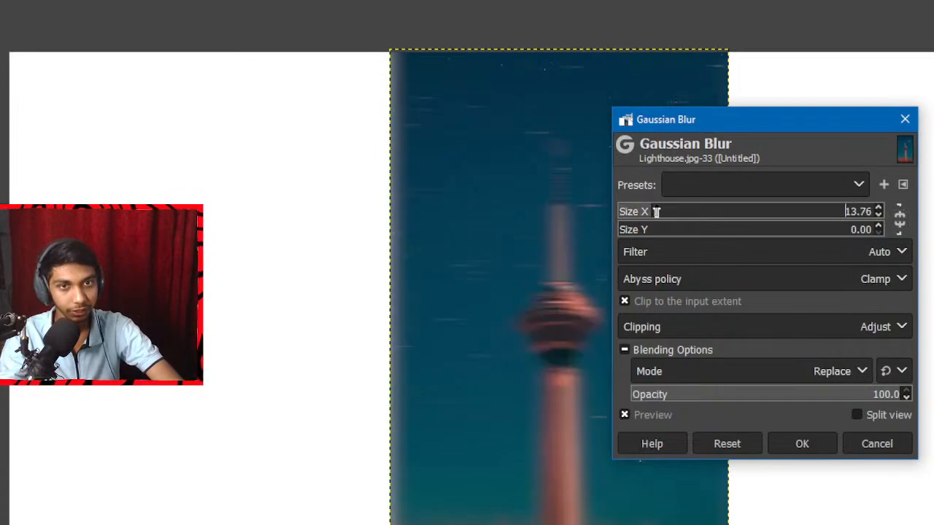
left_click_drag(656, 212, 669, 210)
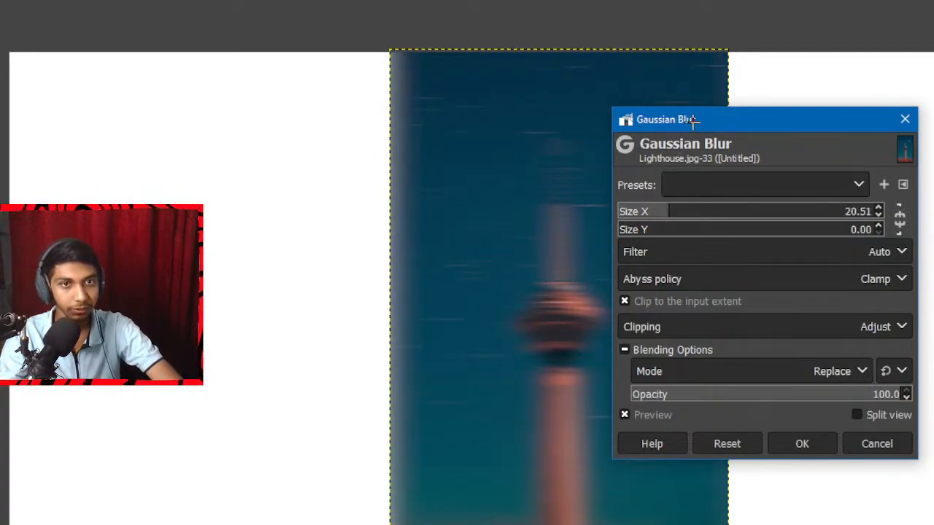
left_click_drag(693, 122, 777, 113)
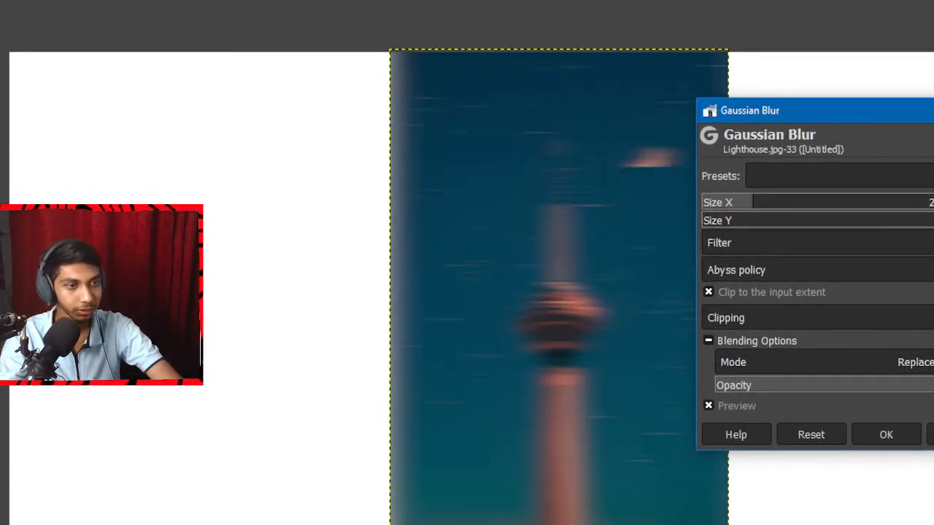
left_click_drag(727, 205, 748, 220)
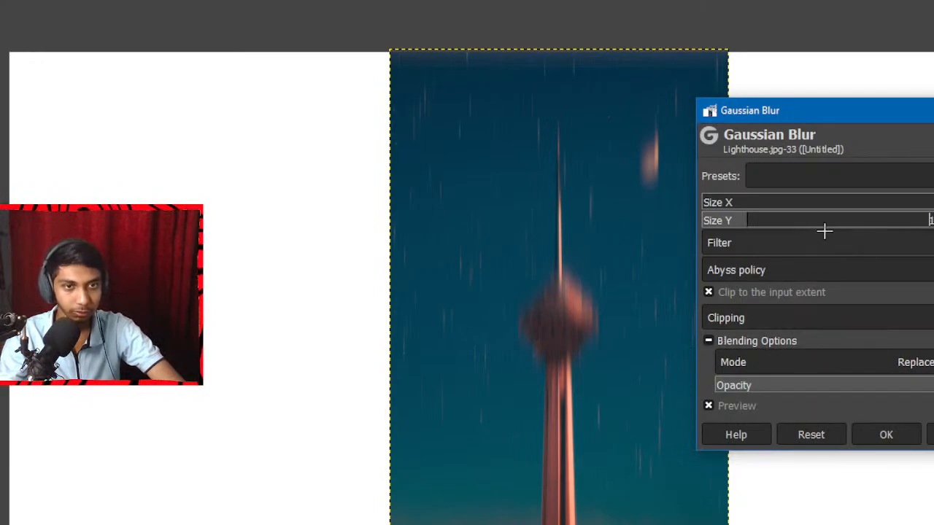
left_click_drag(803, 221, 640, 223)
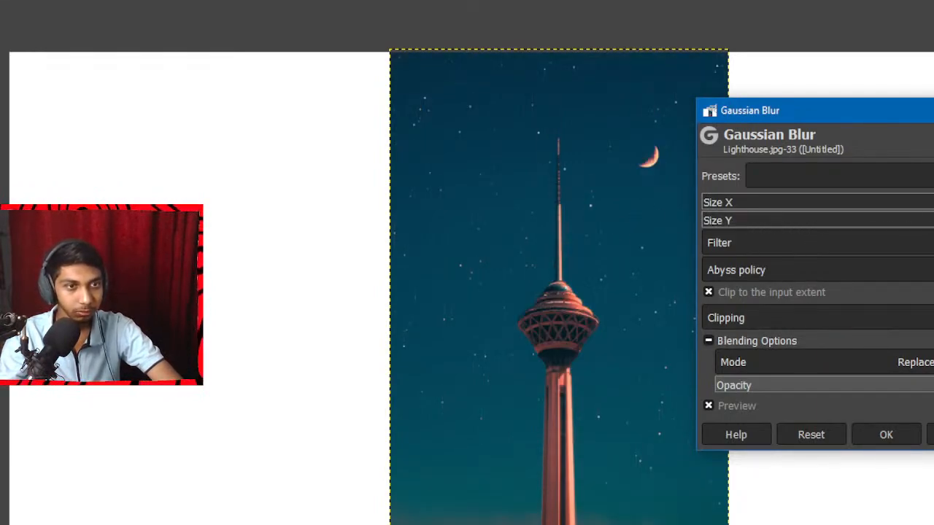
left_click_drag(761, 223, 667, 209)
key("Escape")
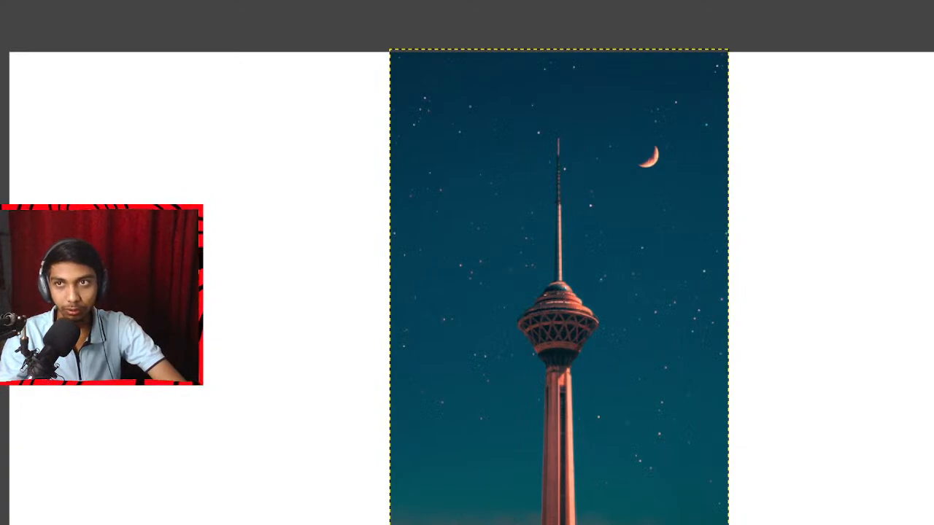
Apply a strong Gaussian Blur with linked X and Y sizes to the Lighthouse.jpg layer.
left_click(12, 1)
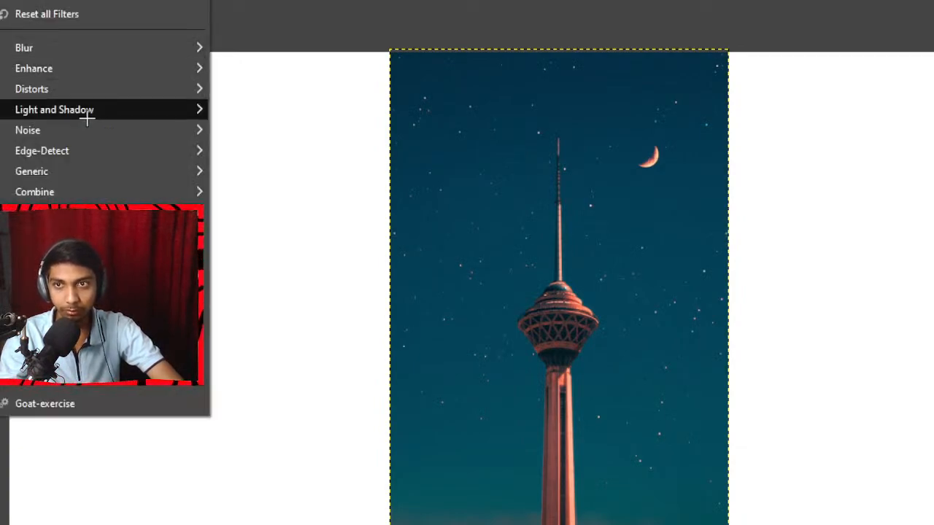
mouse_move(136, 48)
left_click(296, 69)
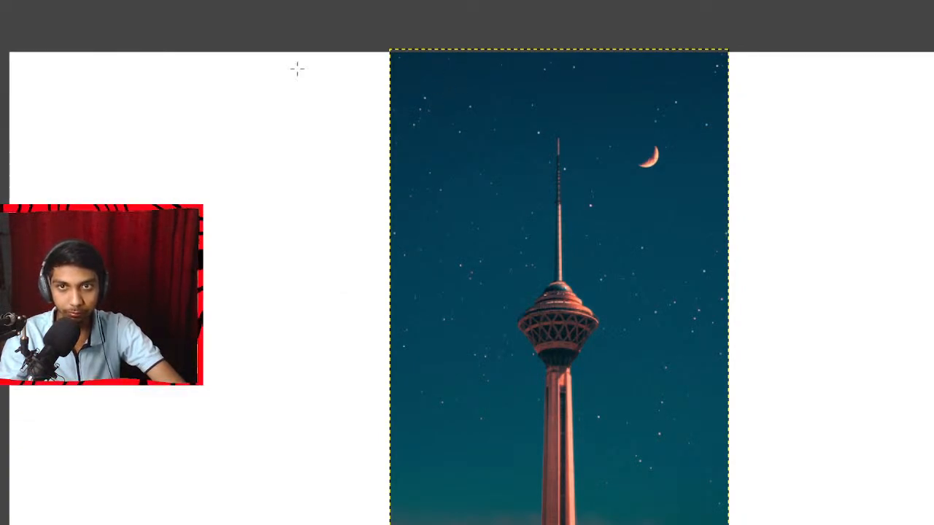
left_click(729, 203)
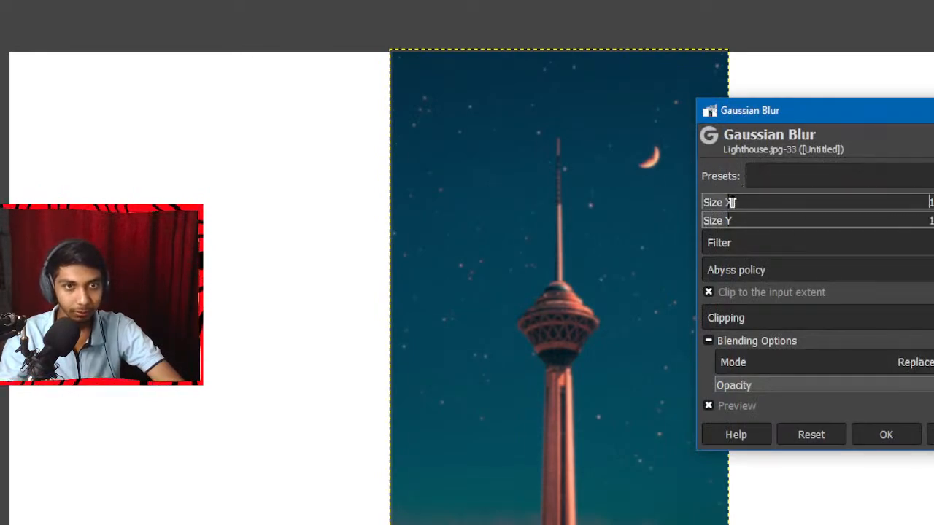
left_click(886, 435)
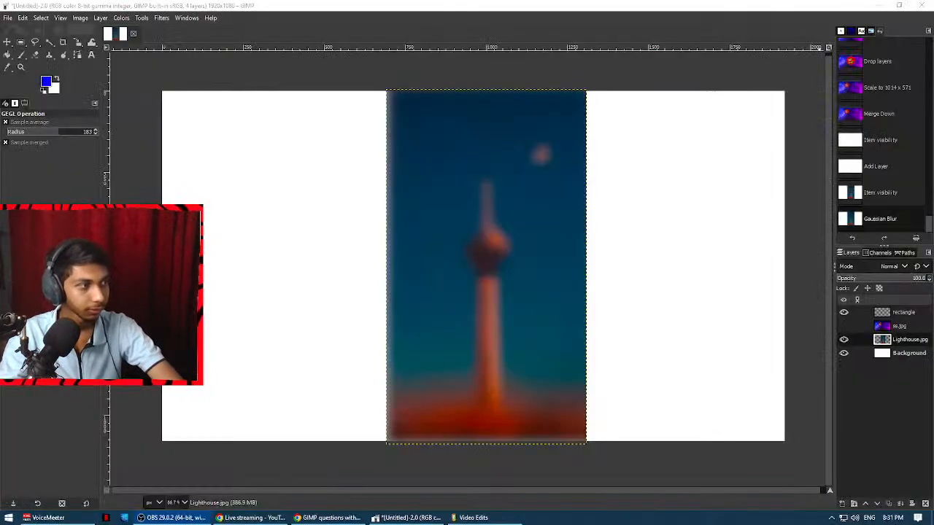
key("ctrl+shift+f")
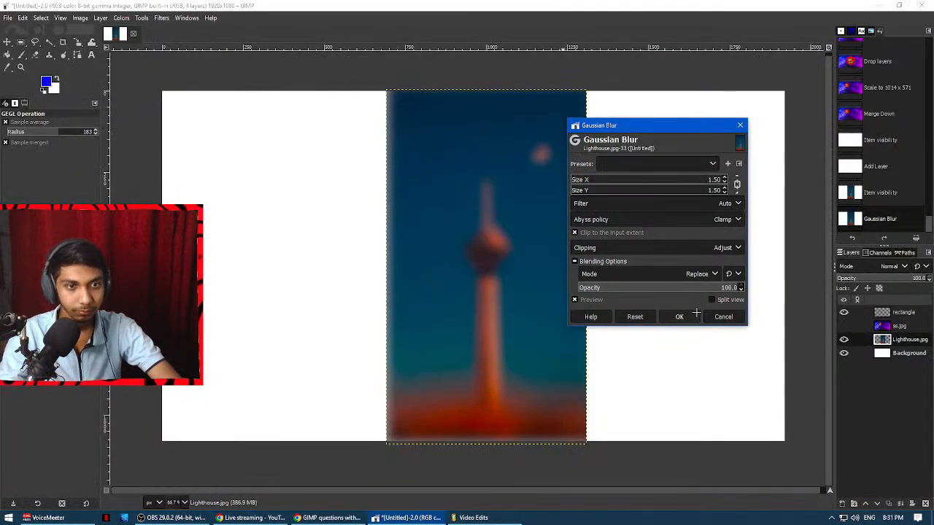
left_click(723, 316)
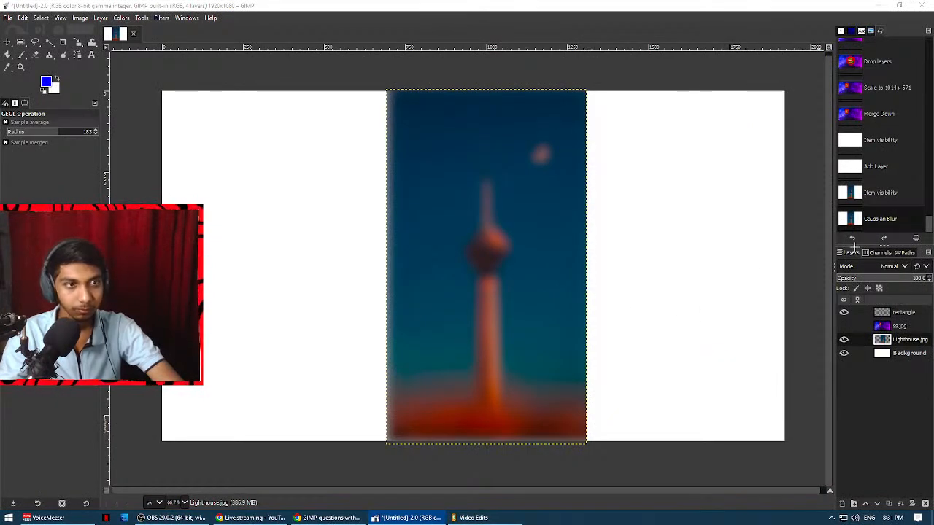
Undo the Gaussian Blur and open the Waves distortion filter for the Lighthouse.jpg layer.
left_click(877, 226)
key("ctrl+z")
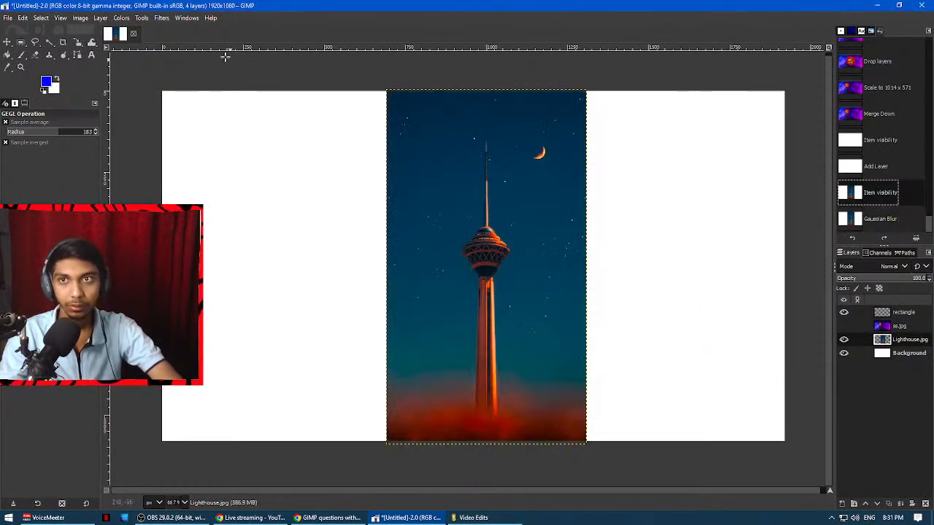
left_click(161, 18)
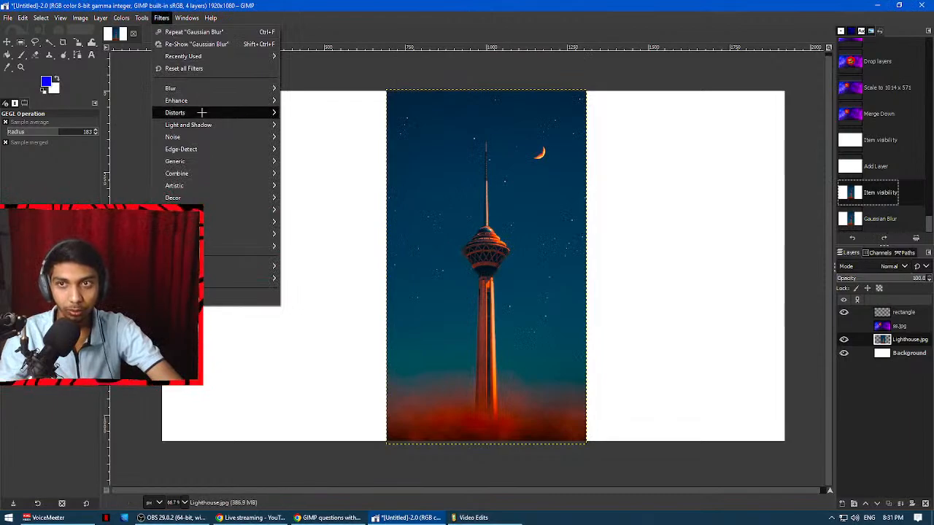
mouse_move(202, 112)
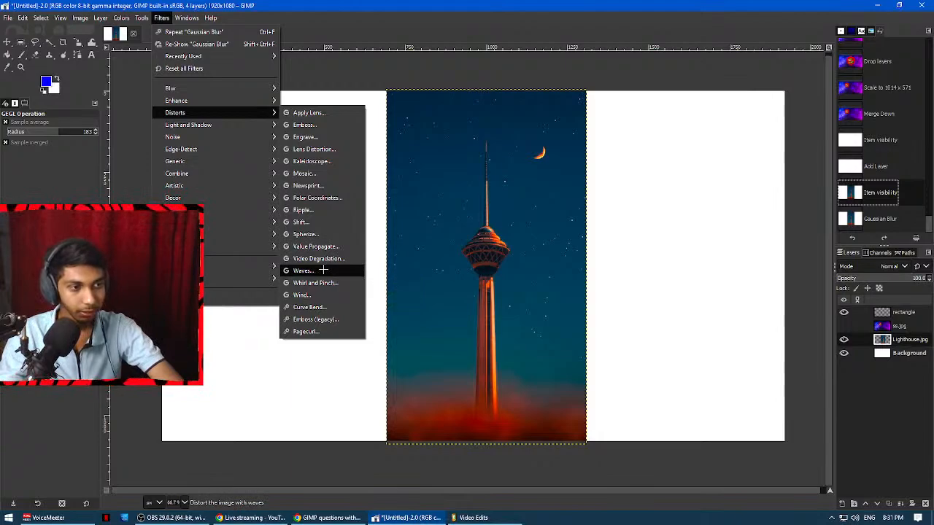
left_click(323, 270)
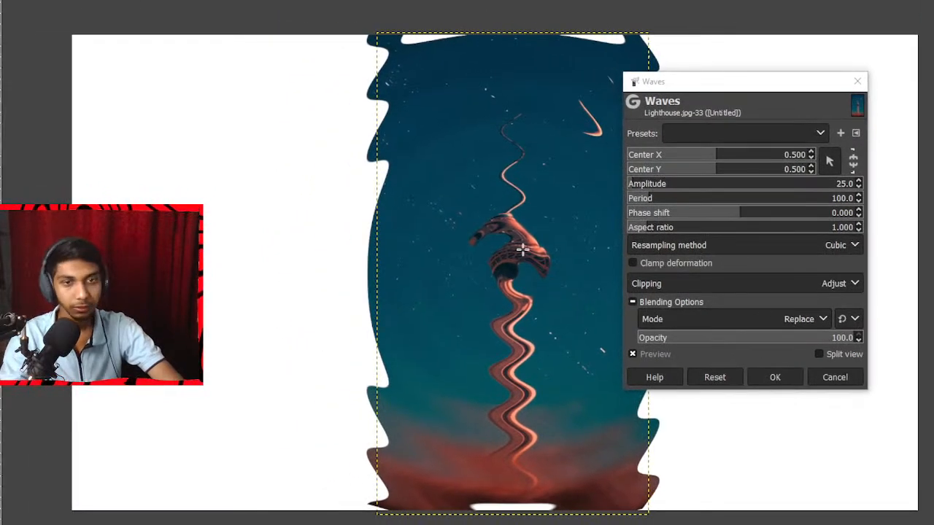
Try different Waves centers, link Center X and Center Y, and reset both to 0.000.
left_click_drag(685, 148, 633, 155)
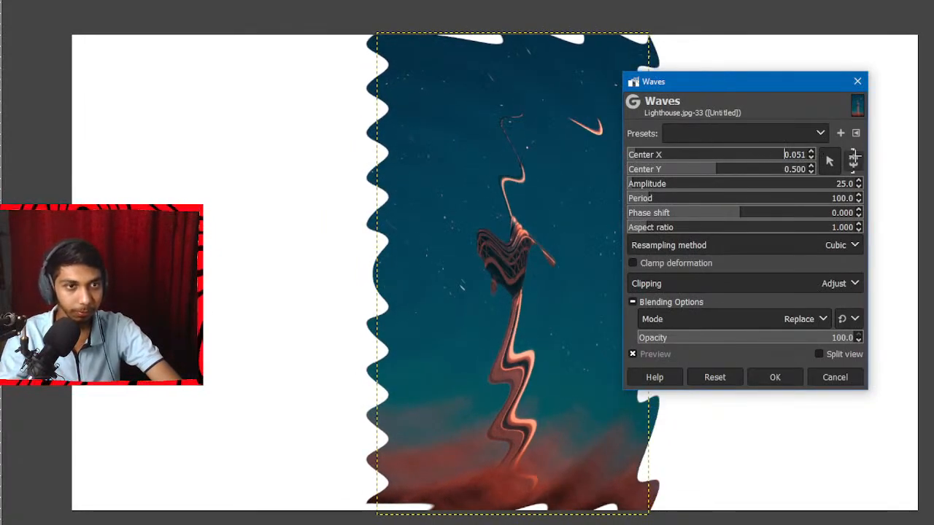
left_click(853, 160)
left_click_drag(740, 169, 757, 155)
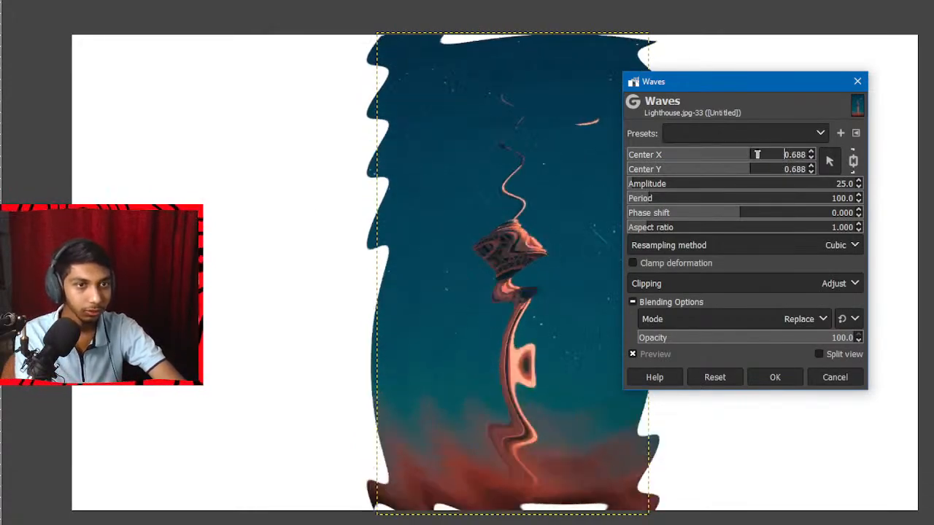
left_click(810, 152)
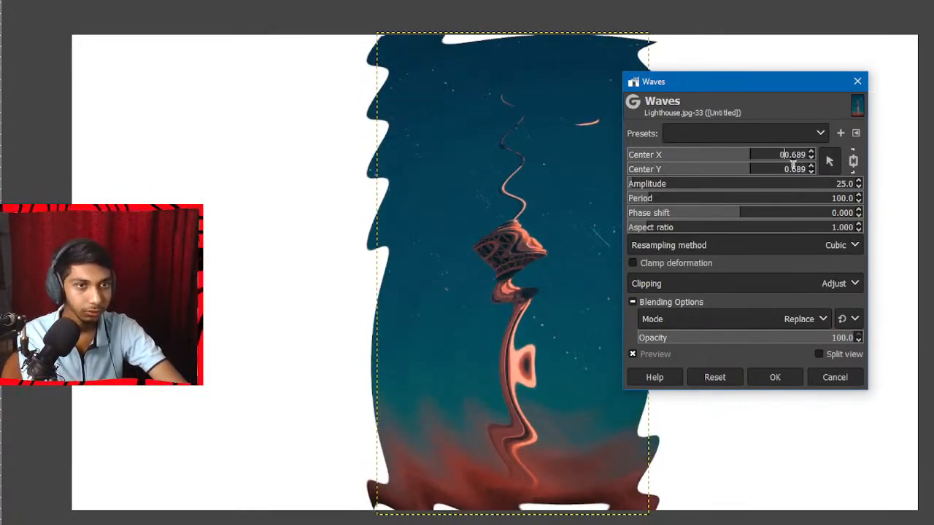
key("shift+Right")
key("shift+Right")
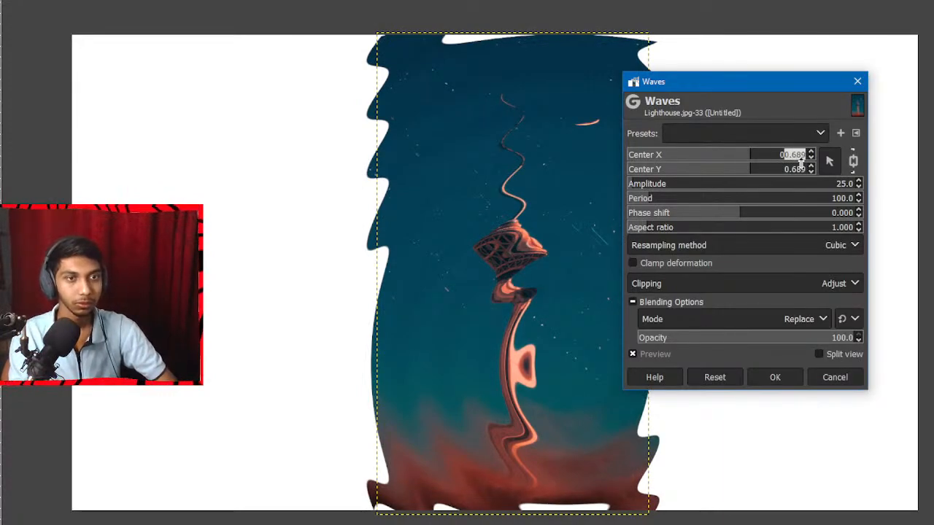
key("Delete")
key("Return")
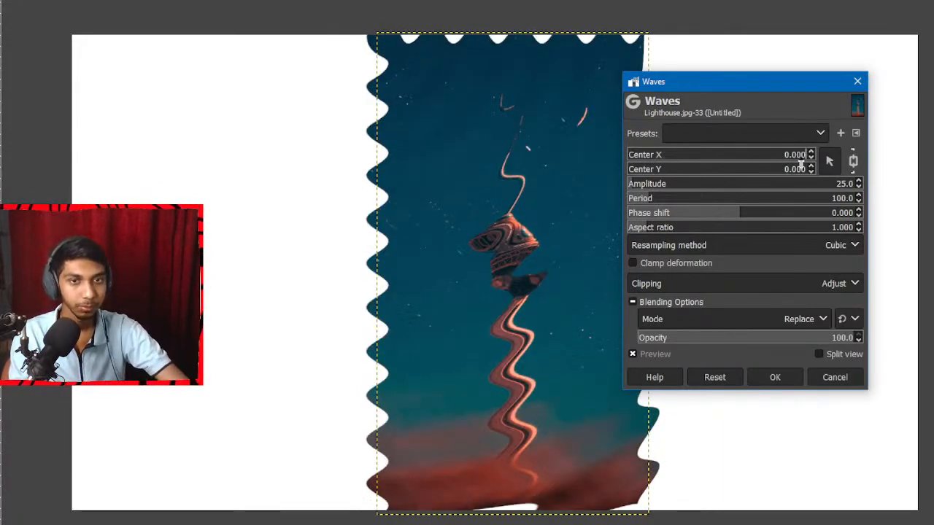
Apply Waves with amplitude 8.7, period 157.1, phase shift -0.762 and aspect ratio 1.050, and undo it.
left_click_drag(771, 208, 629, 184)
left_click_drag(675, 213, 625, 200)
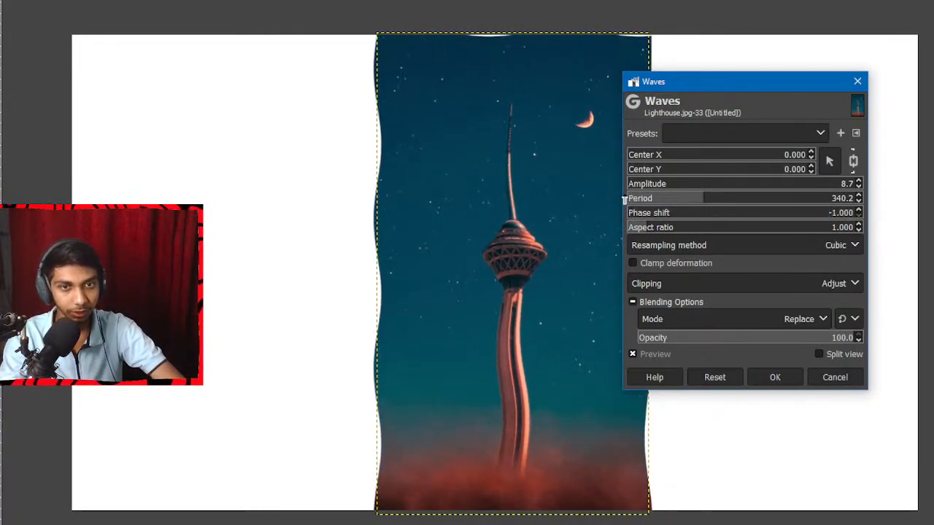
left_click(661, 226)
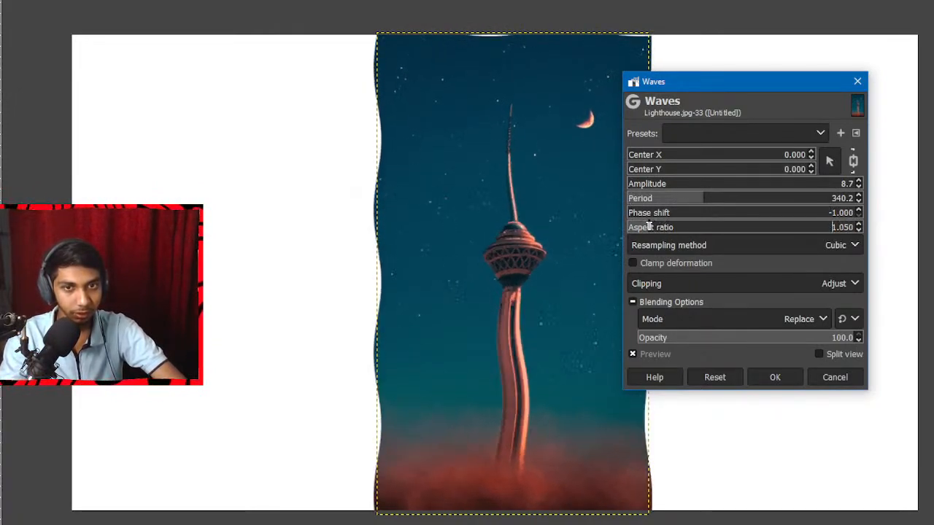
mouse_move(663, 224)
left_mouse_down()
mouse_move(648, 221)
mouse_move(662, 205)
mouse_move(660, 213)
mouse_move(679, 213)
mouse_move(651, 213)
left_mouse_up()
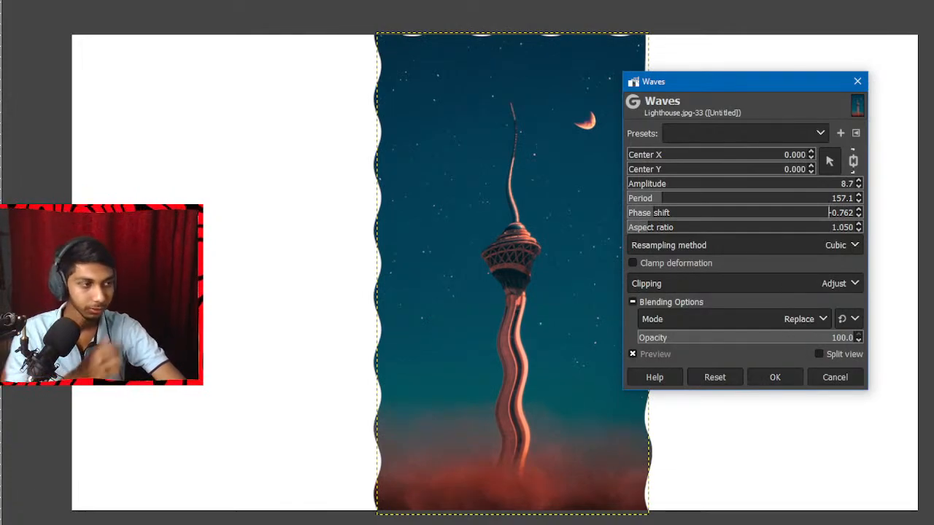
left_click(774, 376)
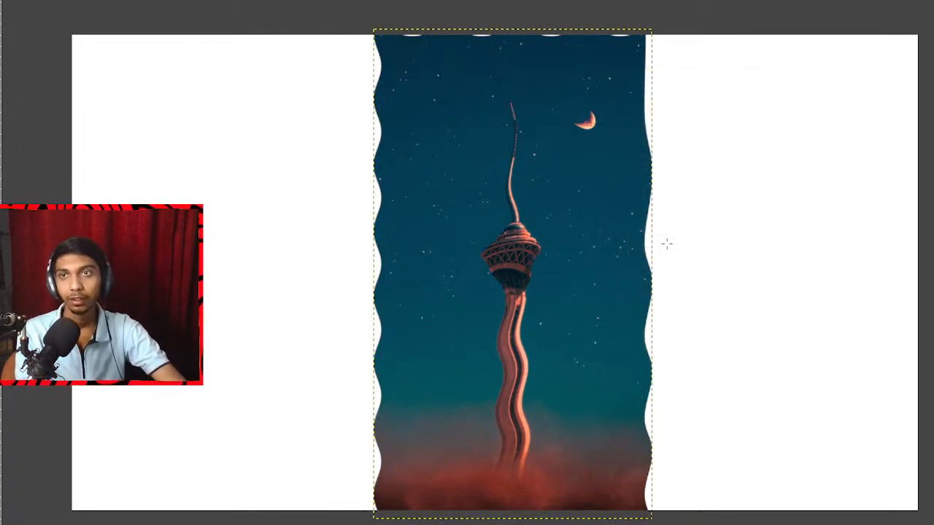
key("ctrl+z")
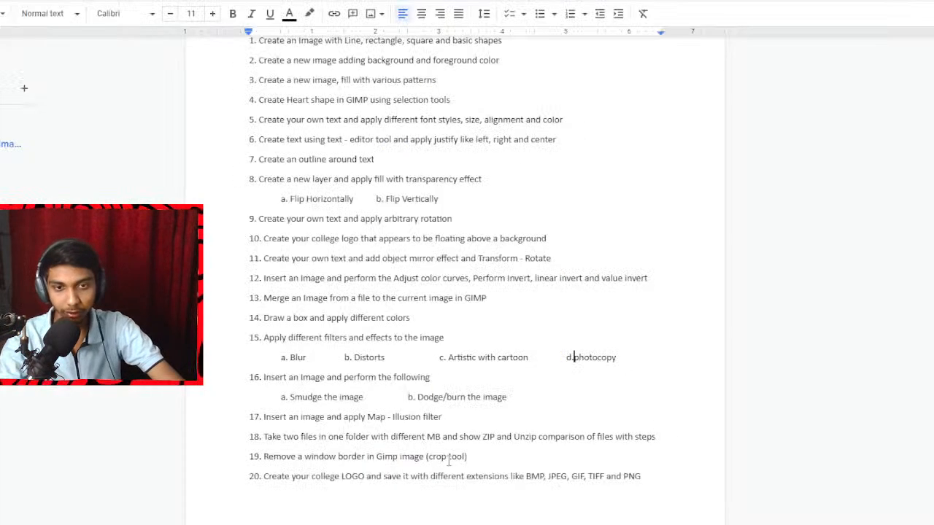
Highlight the "Artistic with cartoon" item in the question list, preview Cartoon on Lighthouse.jpg with mask radius 19.041, and cancel the filter.
left_click_drag(445, 357, 527, 358)
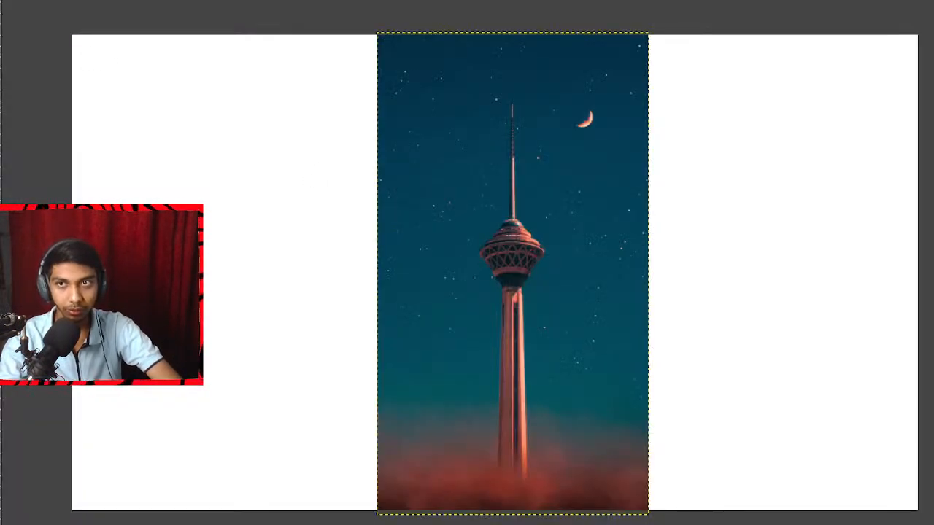
left_click(73, 1)
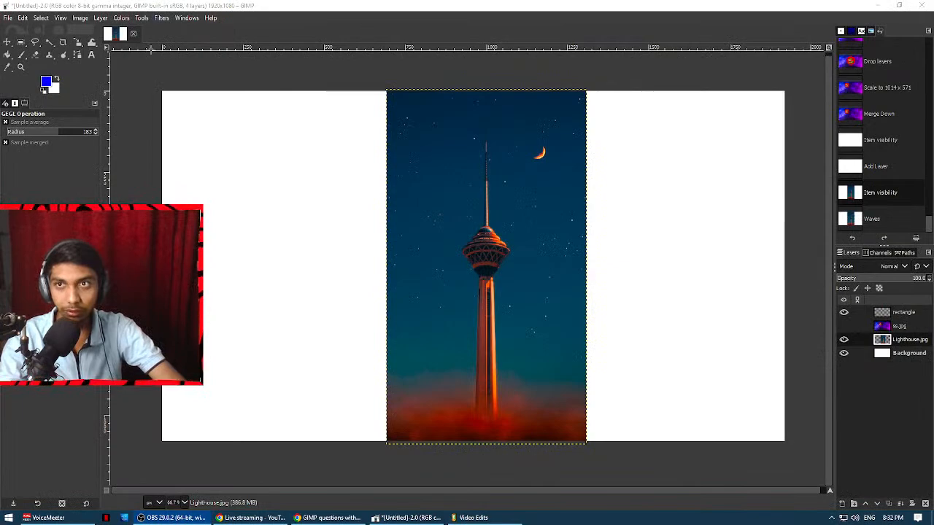
left_click(162, 18)
mouse_move(199, 185)
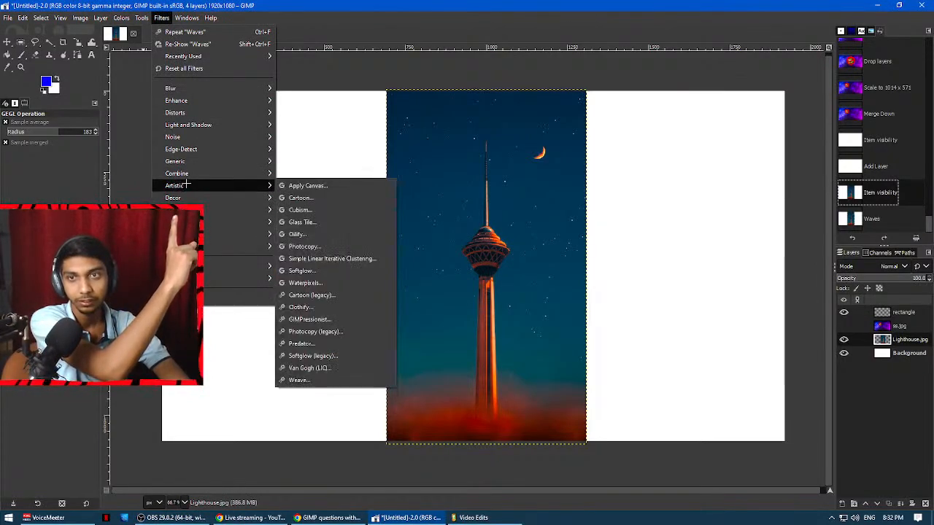
left_click(307, 201)
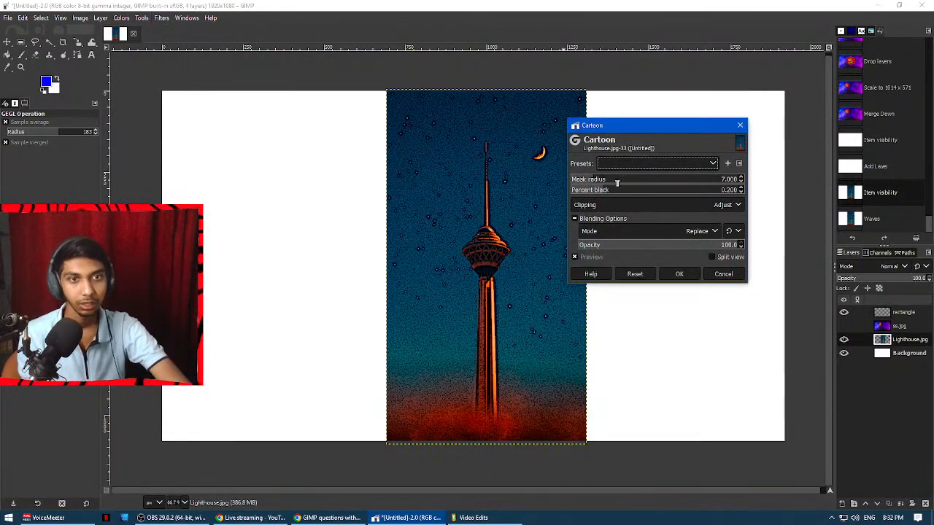
left_click_drag(600, 179, 634, 181)
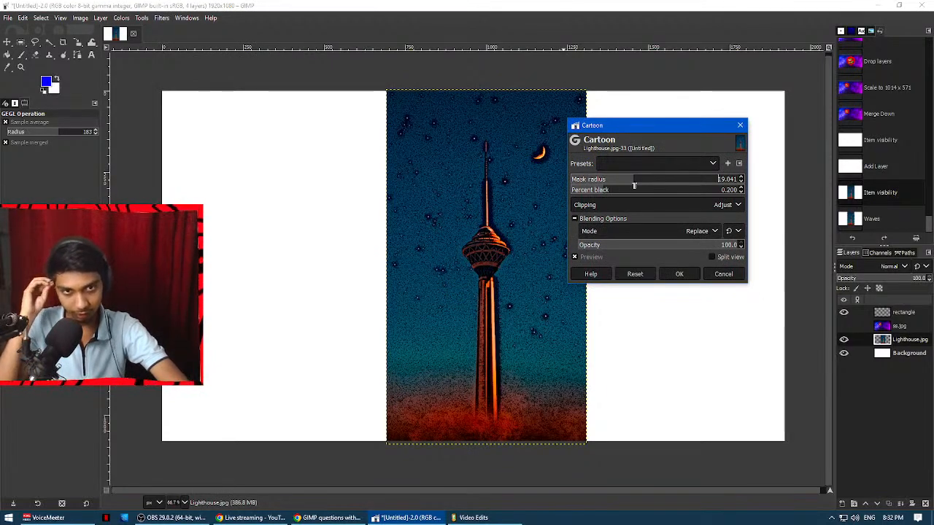
left_click(724, 274)
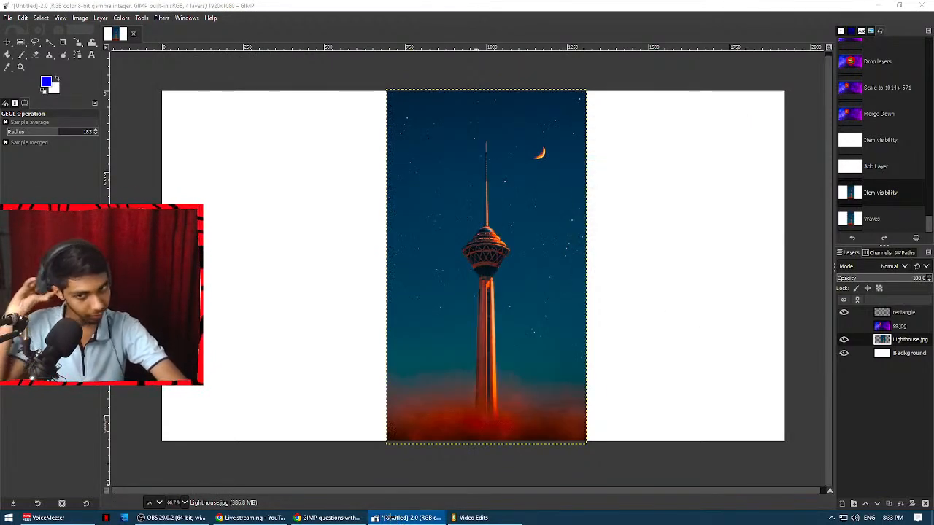
Switch to File Explorer and go up from the Video Edits folder to the Mass Storage (E:) drive.
left_click(476, 518)
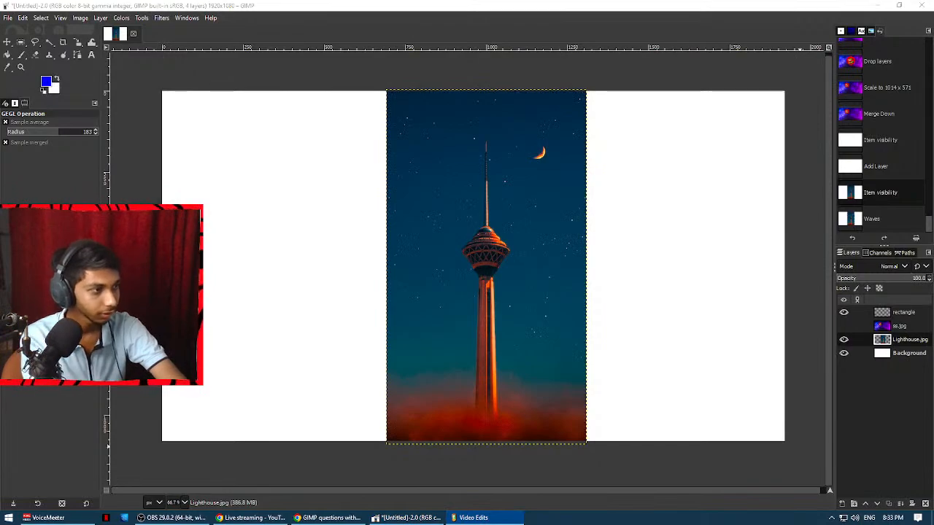
key("alt+Up")
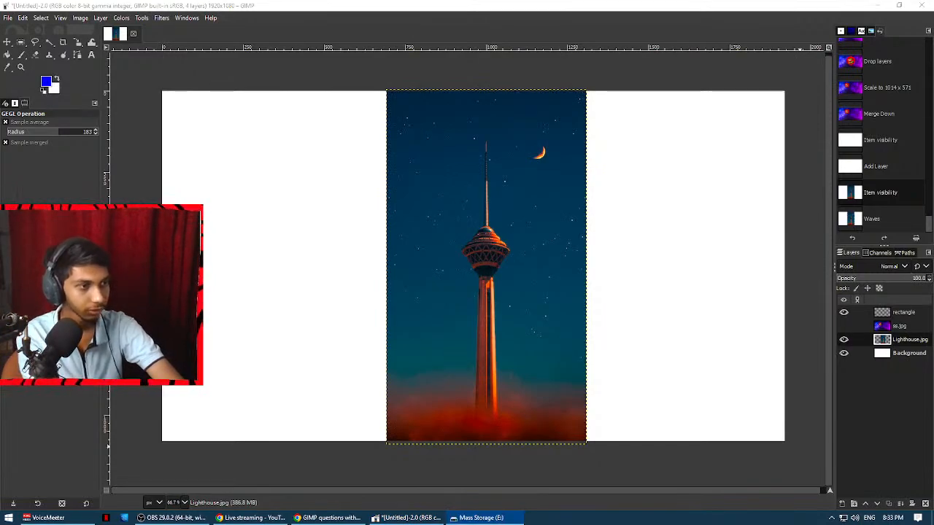
Switch to Chrome and open unsplash.com in a new tab.
left_click(329, 518)
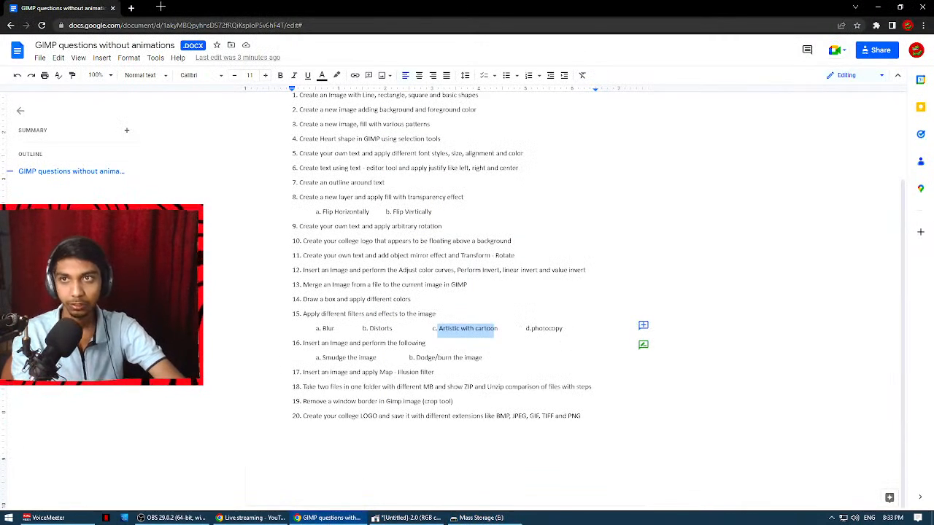
left_click(132, 7)
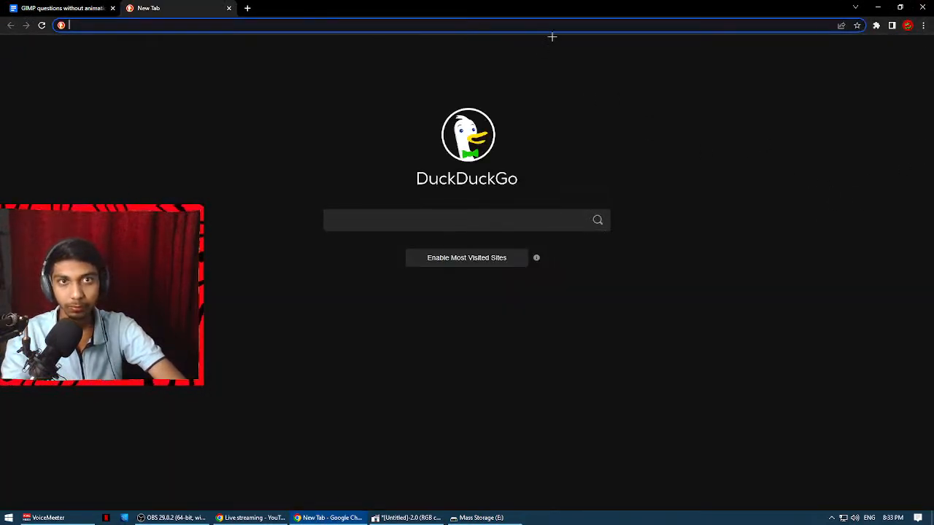
type("unslplash")
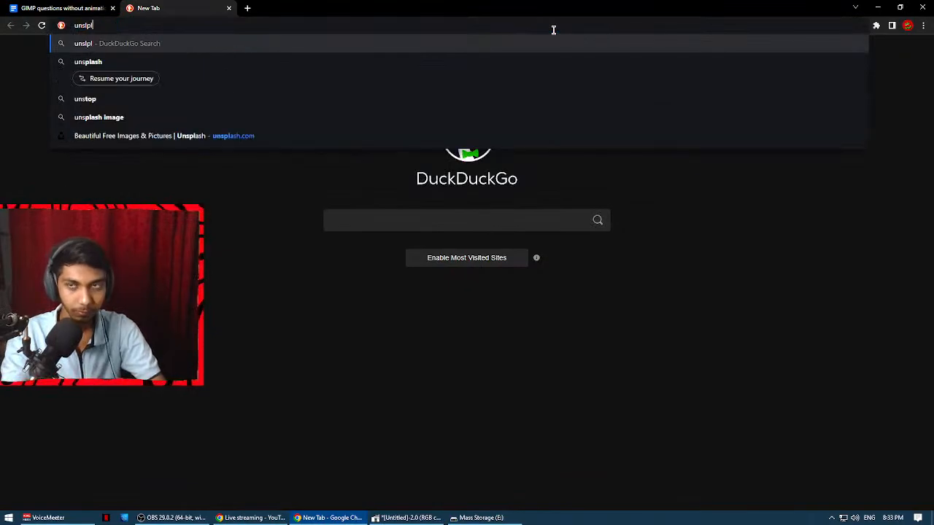
type(".com")
key("Return")
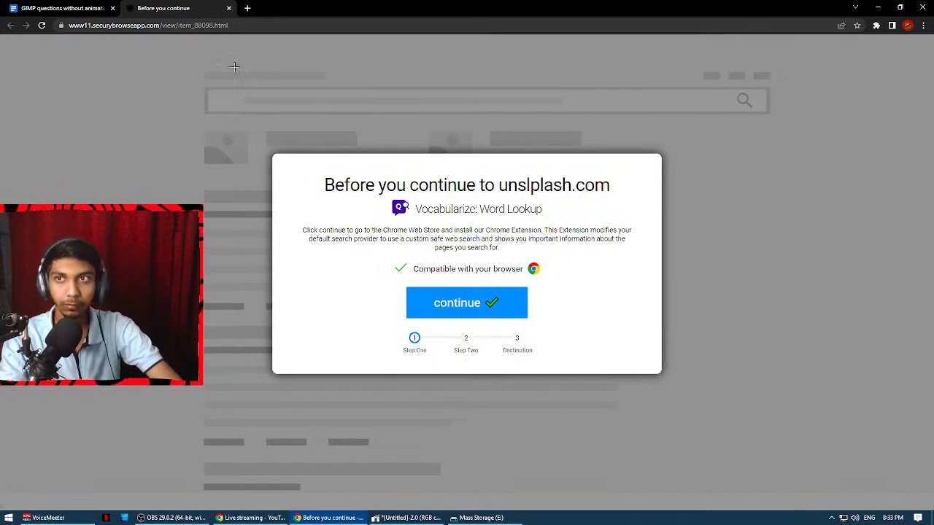
left_click(249, 25)
type("unsplasg")
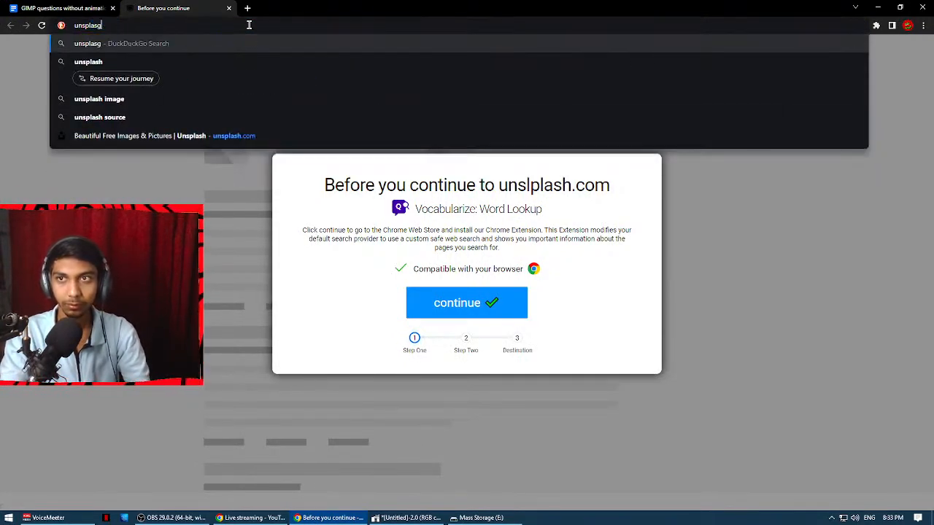
key("BackSpace")
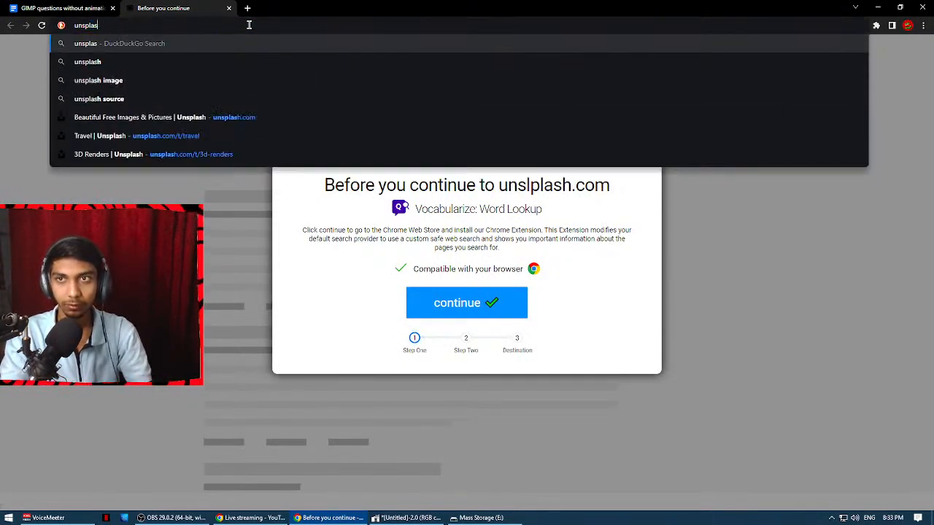
type("h.com")
key("Return")
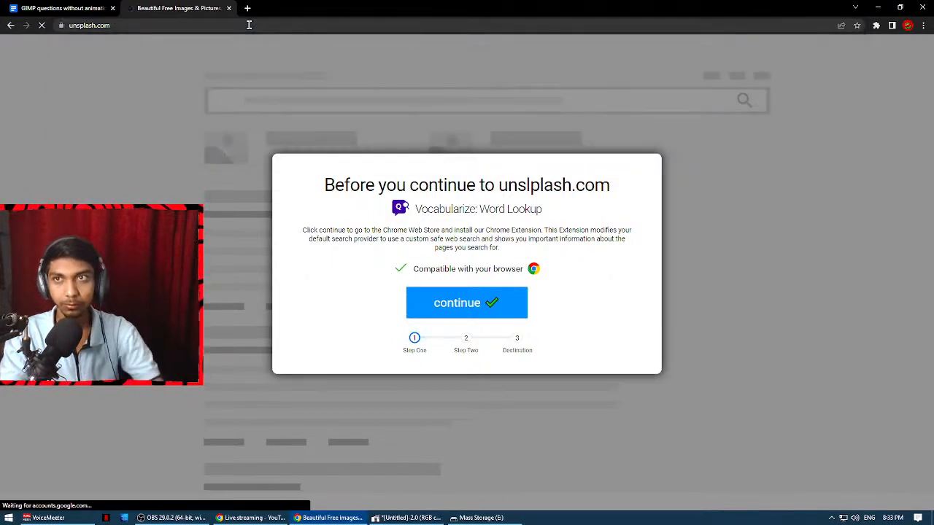
Search Unsplash for "person".
scroll(377, 235, "down", 1)
left_click(389, 200)
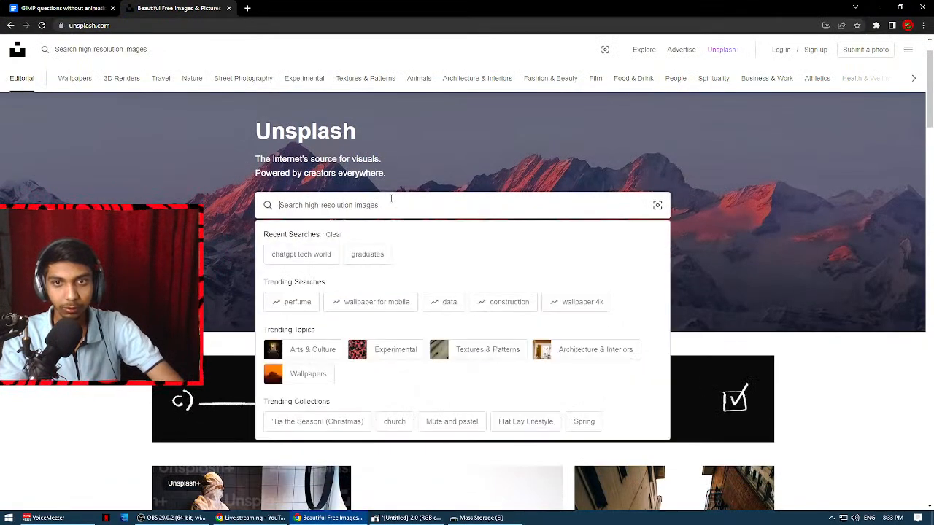
scroll(410, 231, "down", 2)
type("person")
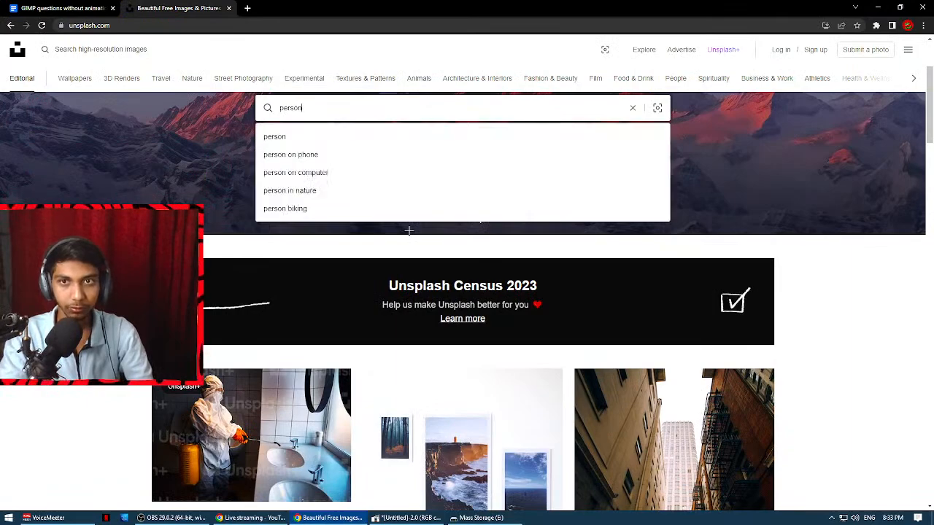
key("Return")
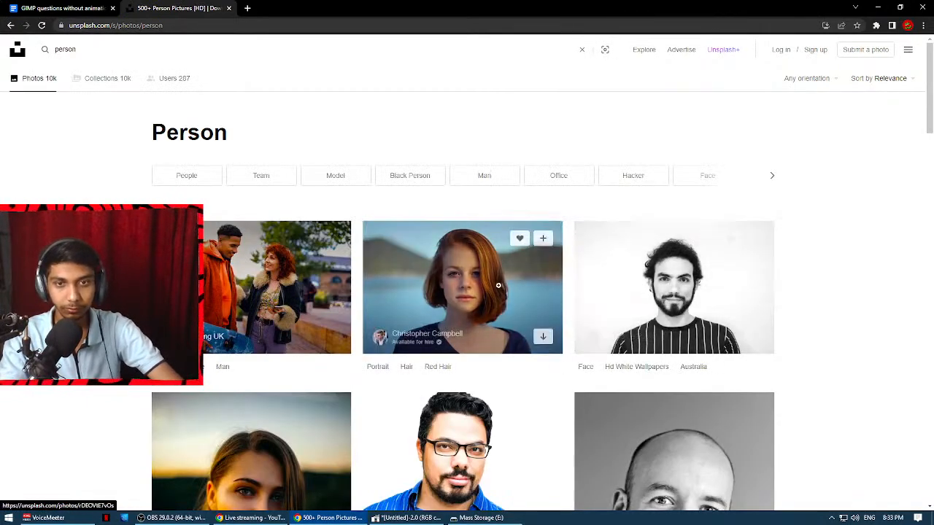
Open the portrait of the man in black-framed glasses and blue striped shirt and download it to the Downloads folder.
scroll(729, 299, "down", 1)
left_click(493, 359)
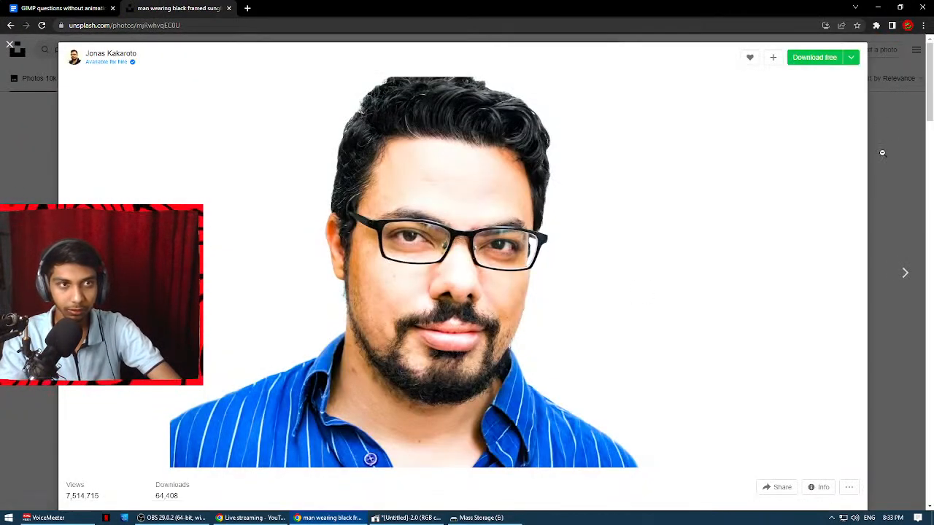
left_click(816, 58)
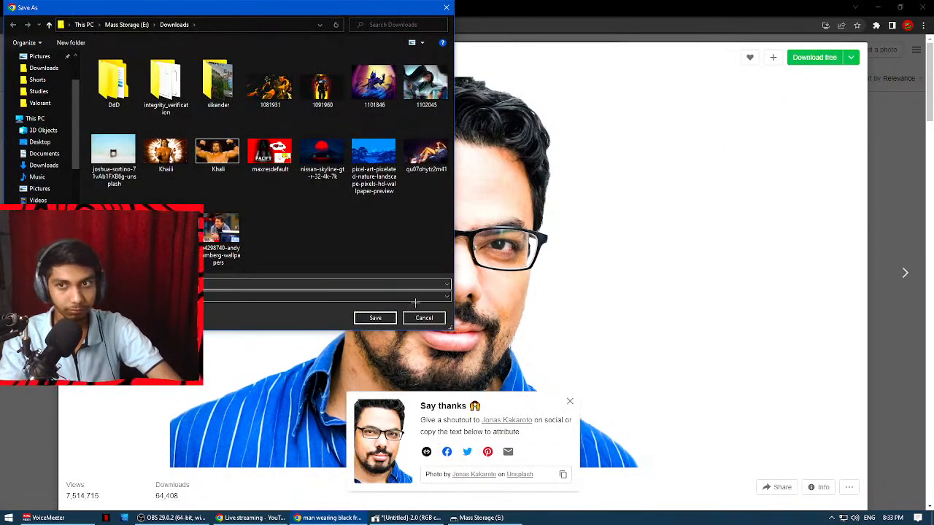
left_click(374, 319)
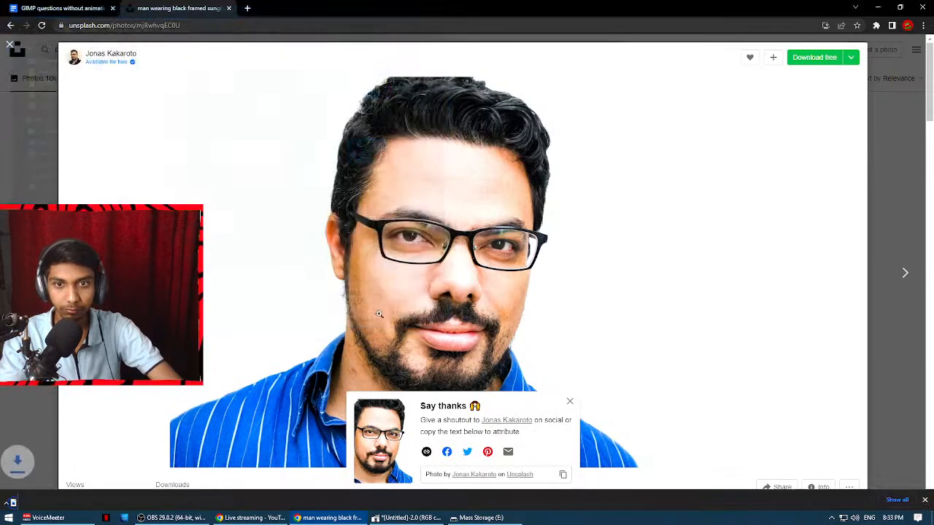
Show the downloaded portrait in its folder, add it to the open GIMP image as a layer, and convert it to GIMP's built-in sRGB.
left_click(94, 497)
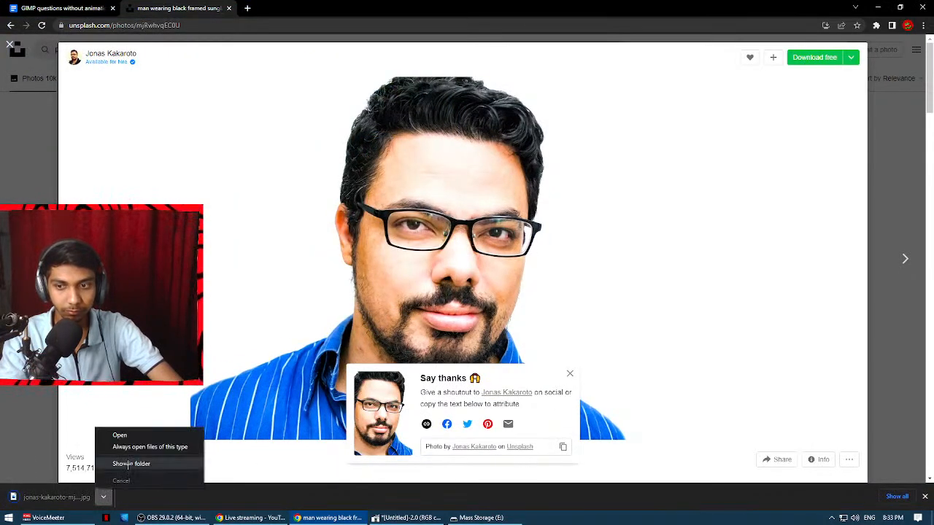
left_click(139, 465)
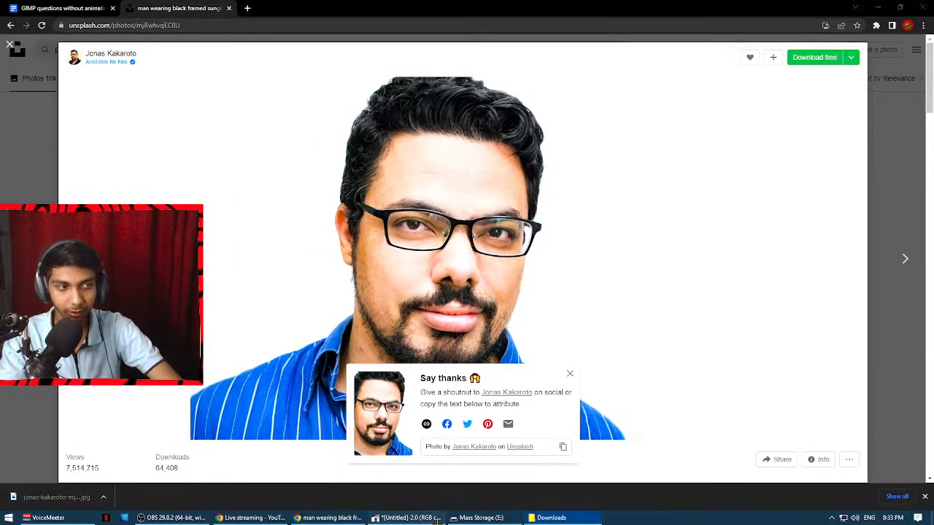
left_click(423, 518)
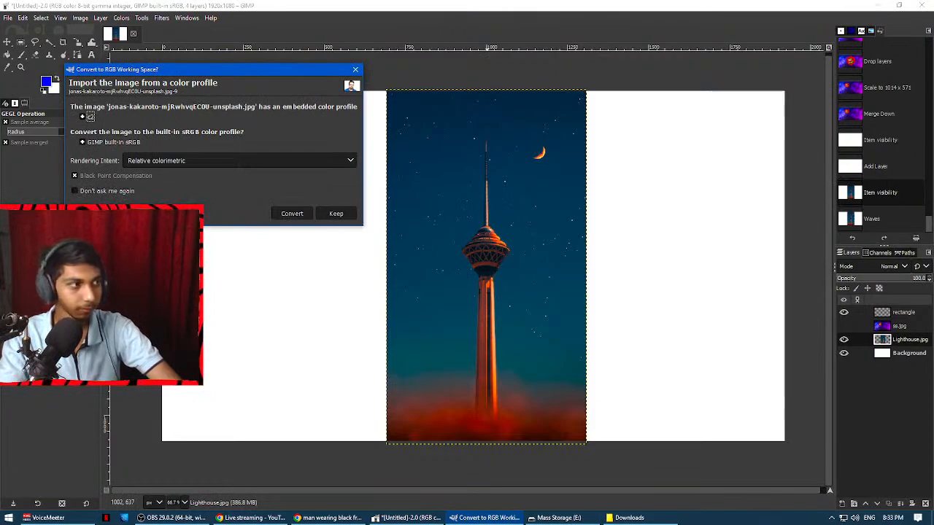
left_click(277, 214)
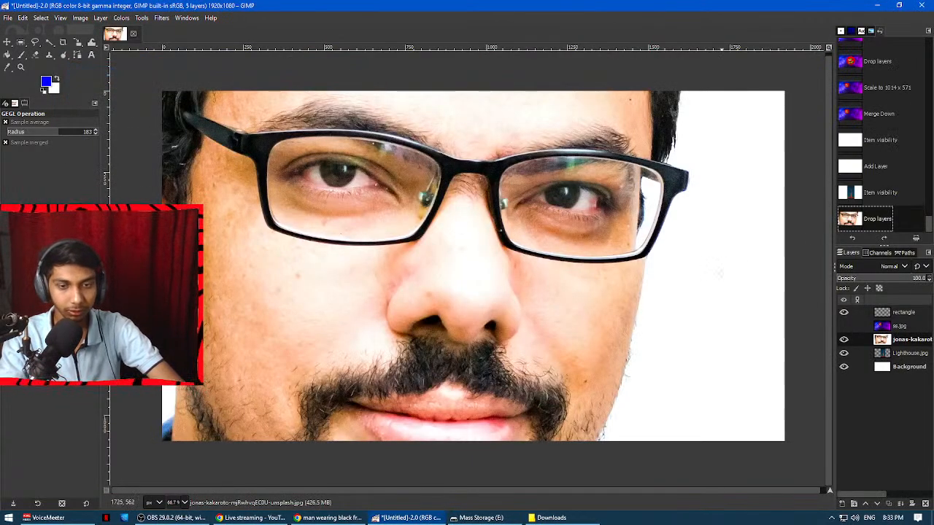
Scale the portrait layer to about 1230 × 820 px, centred within the canvas, and hide the Lighthouse.jpg layer.
key("shift+s")
scroll(294, 158, "down", 5)
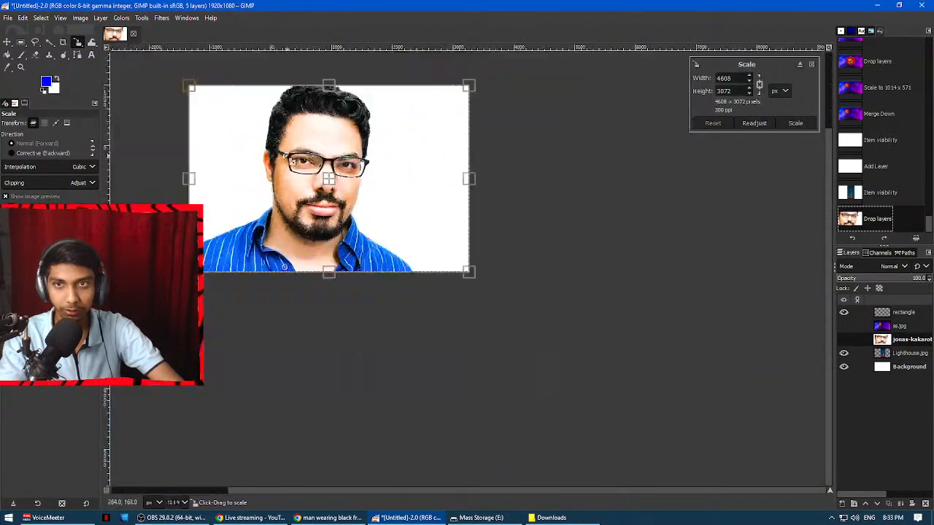
left_click_drag(189, 87, 370, 206)
left_click_drag(475, 277, 349, 184)
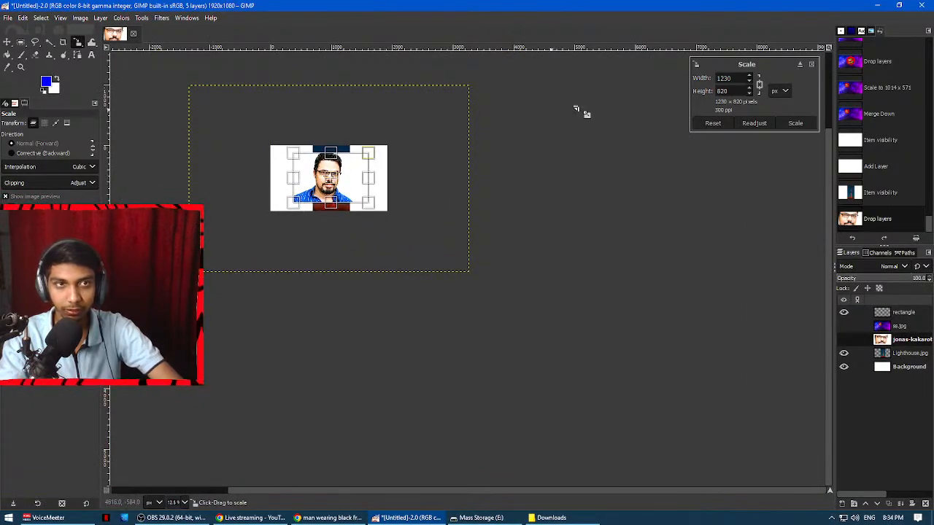
left_click(795, 123)
scroll(336, 200, "up", 3)
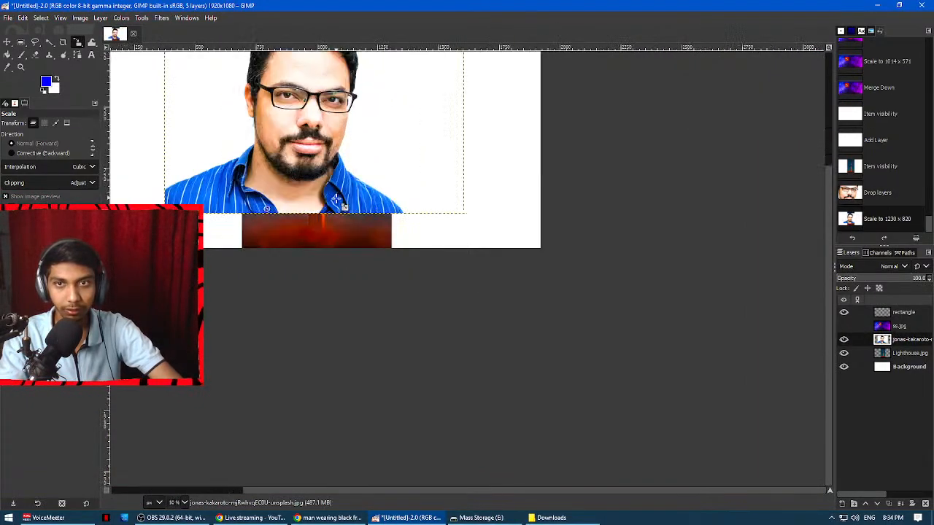
scroll(336, 201, "up", 1)
scroll(335, 200, "down", 4)
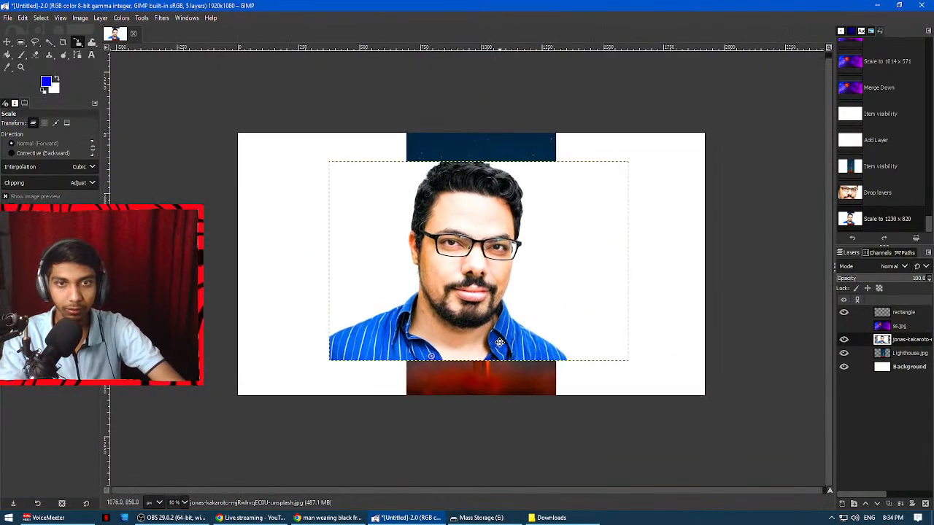
scroll(510, 348, "up", 1)
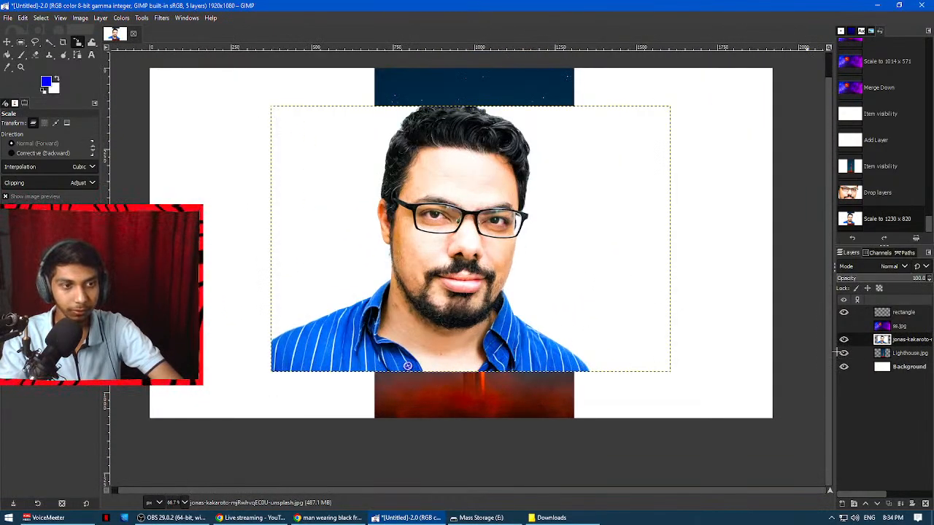
left_click(844, 354)
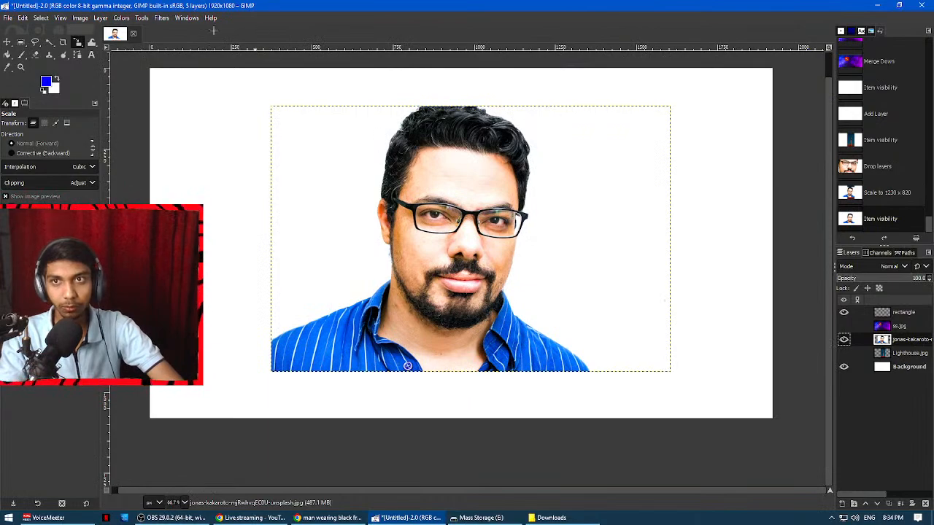
Apply the Cartoon filter to the portrait layer with mask radius about 49.128 and percent black about 0.654.
left_click(159, 17)
mouse_move(176, 185)
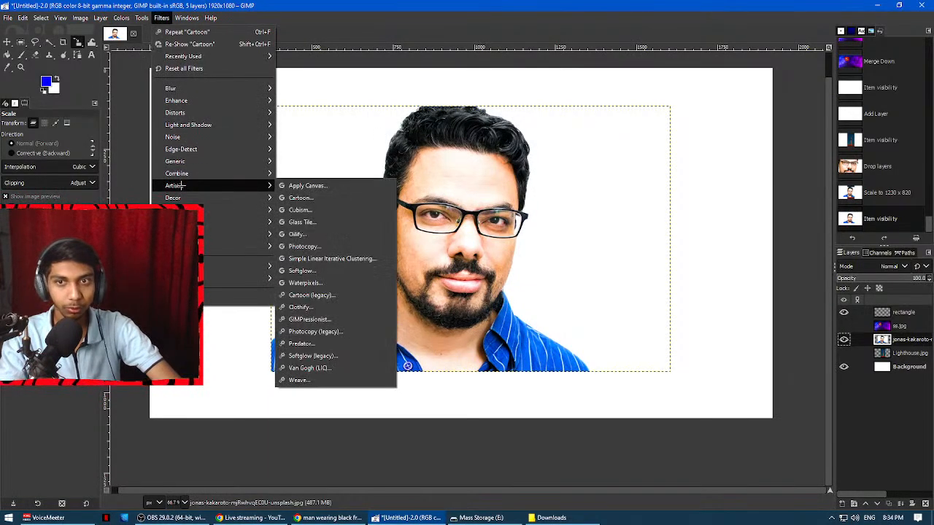
left_click(303, 198)
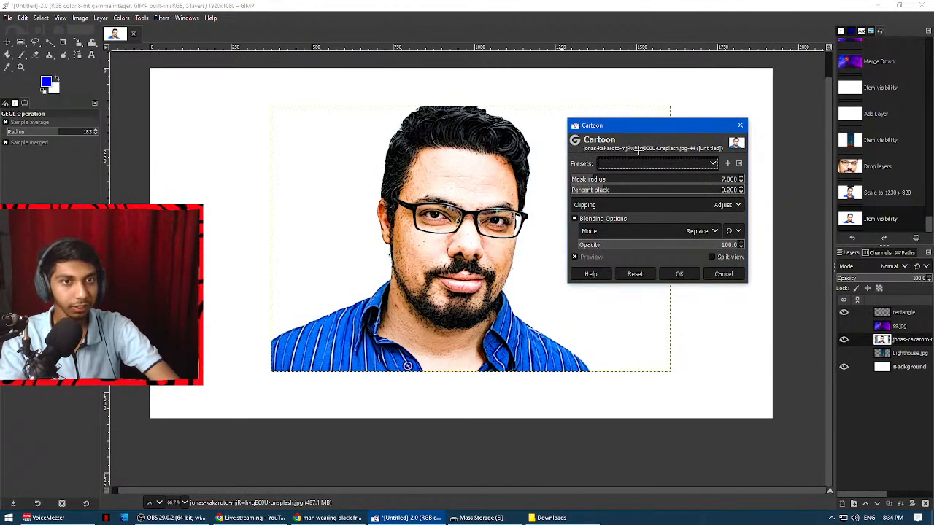
left_click_drag(592, 179, 668, 194)
left_click(659, 191)
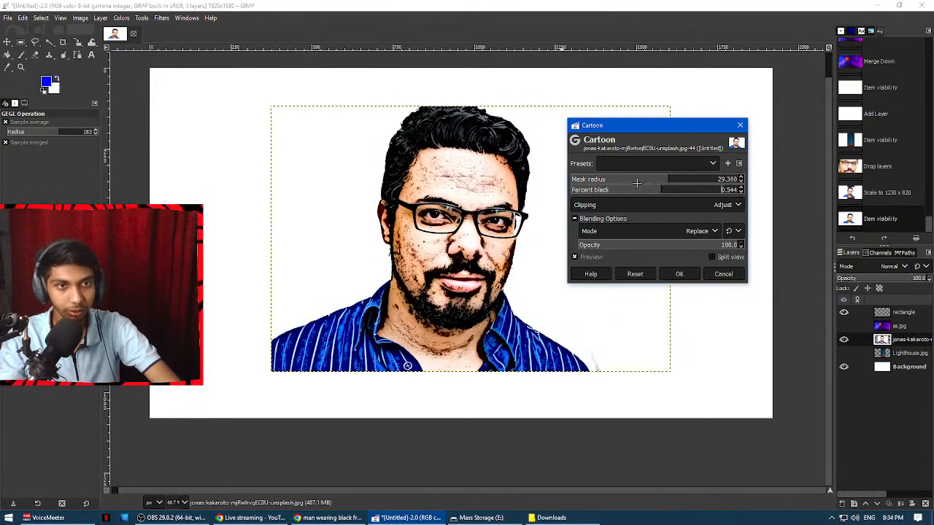
left_click_drag(637, 192, 589, 191)
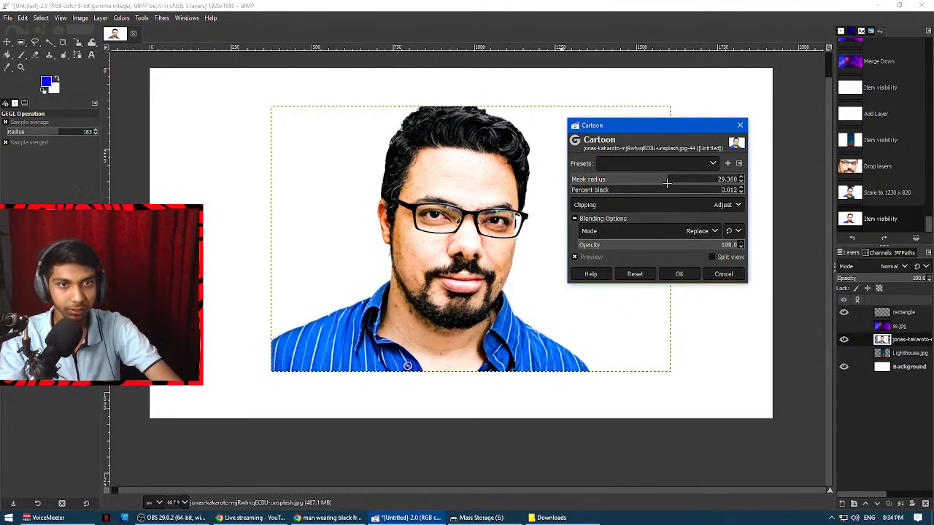
mouse_move(618, 190)
left_mouse_down()
mouse_move(668, 191)
mouse_move(611, 190)
mouse_move(629, 193)
left_mouse_up()
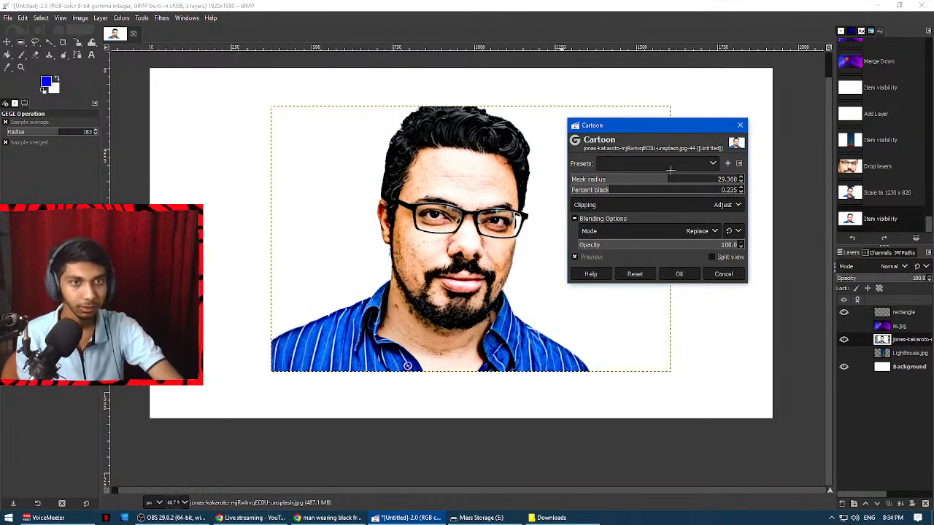
left_click_drag(653, 178, 732, 178)
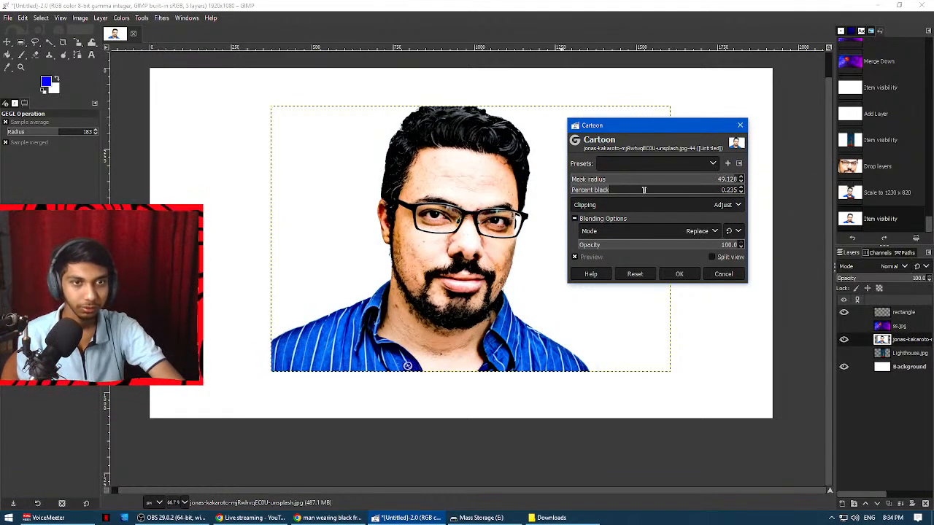
left_click_drag(643, 190, 678, 191)
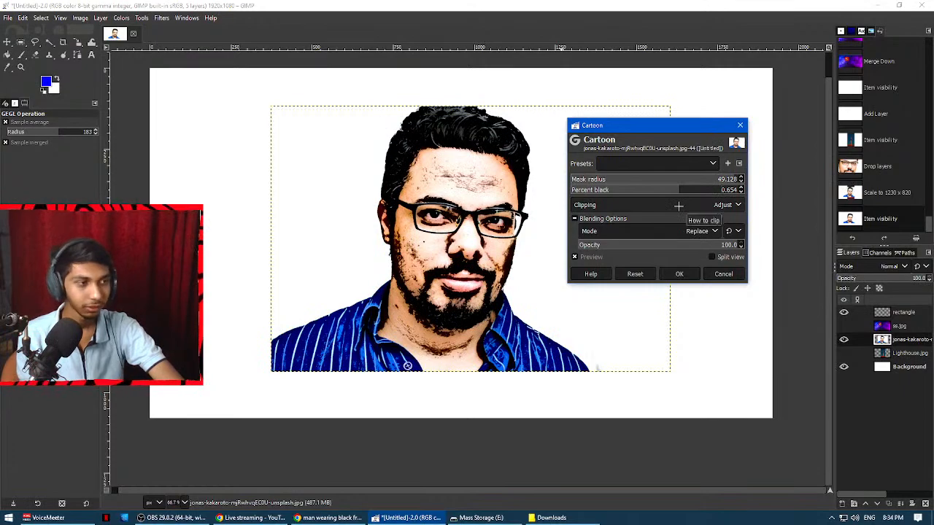
left_click(688, 275)
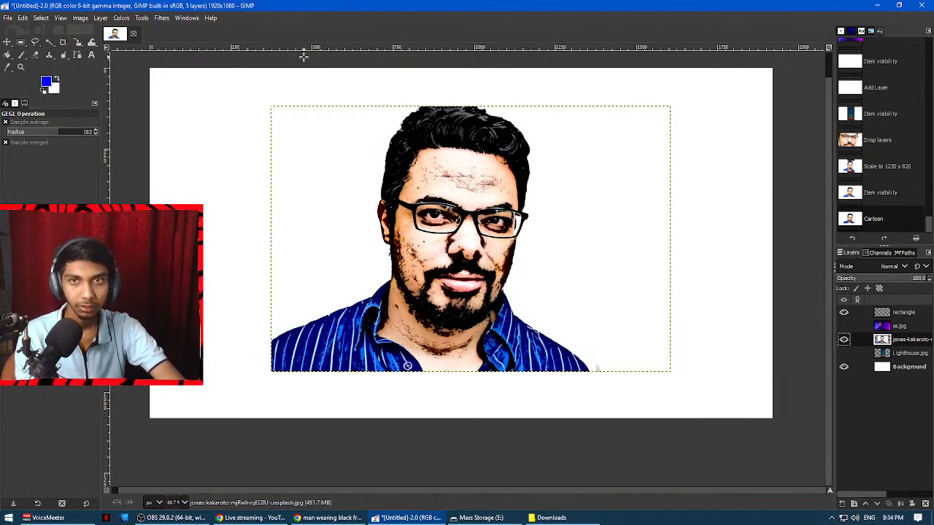
Apply the Photocopy (legacy) filter to the portrait layer with sharpness about 0.959 and percent black about 0.629.
left_click(156, 17)
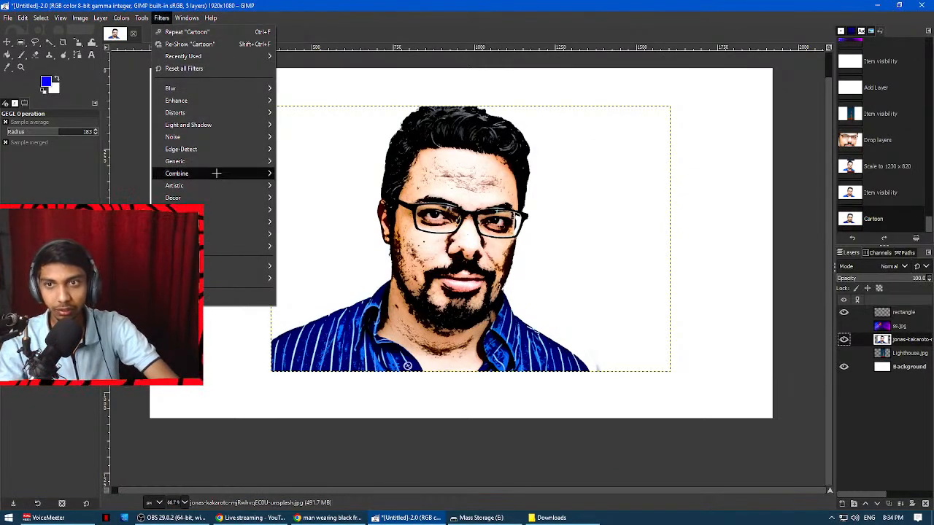
mouse_move(227, 183)
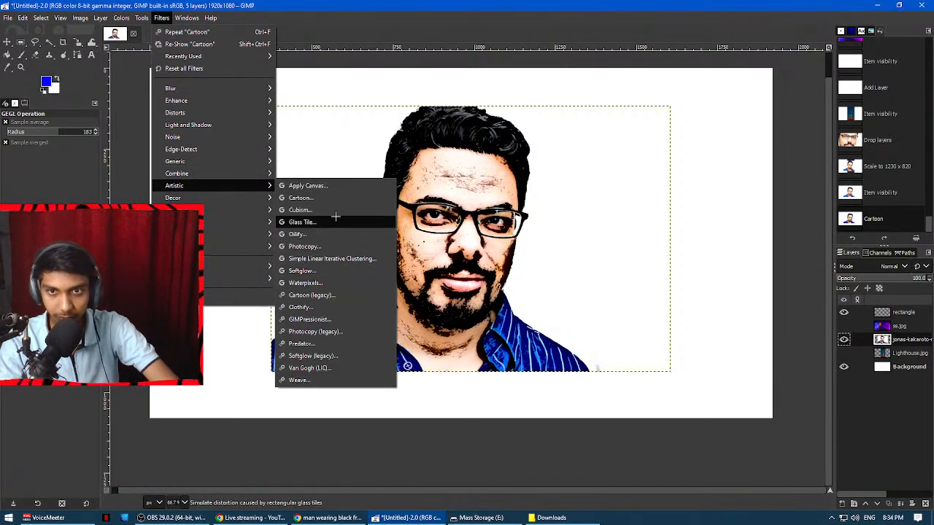
left_click(323, 332)
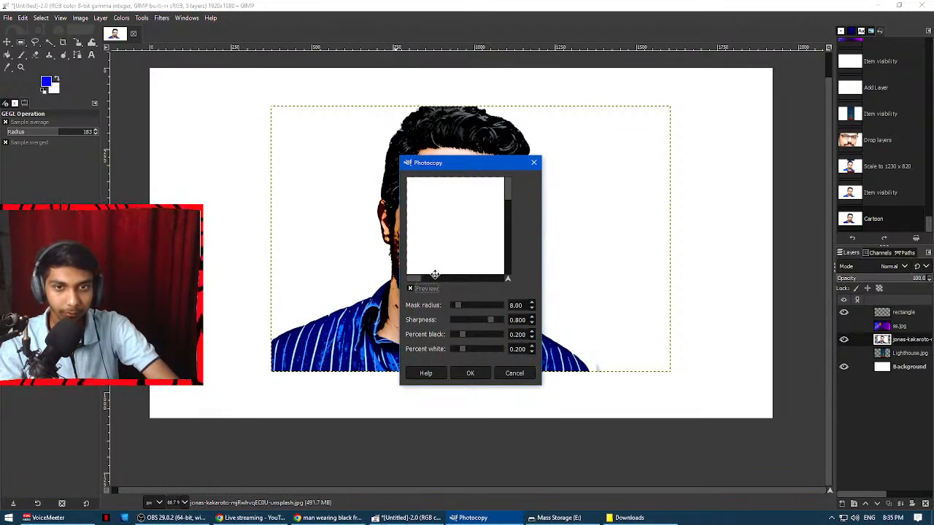
left_click_drag(411, 275, 507, 208)
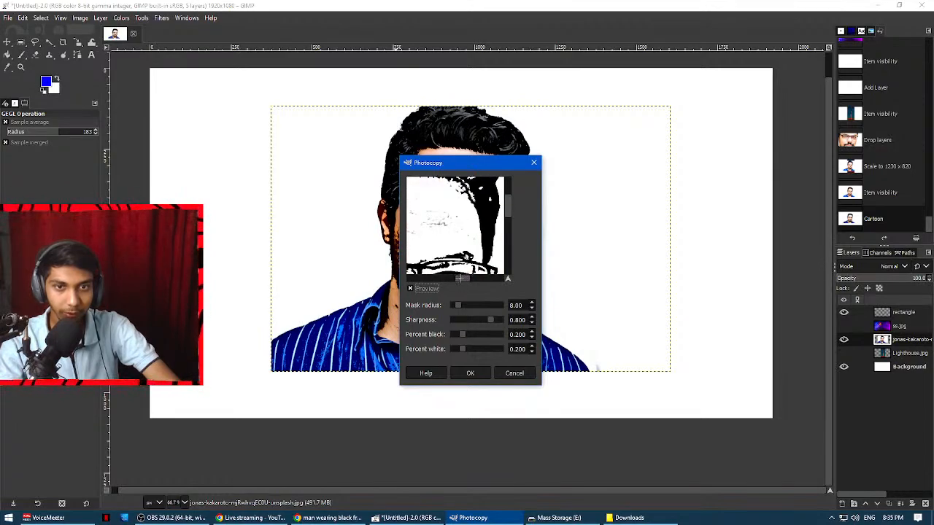
left_click_drag(459, 278, 453, 280)
left_click(448, 290)
left_click(448, 291)
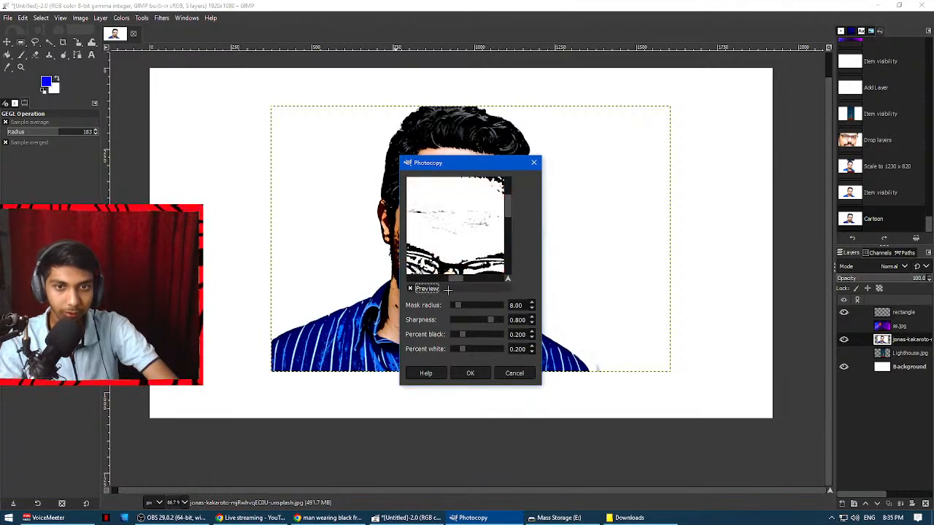
left_click(438, 241)
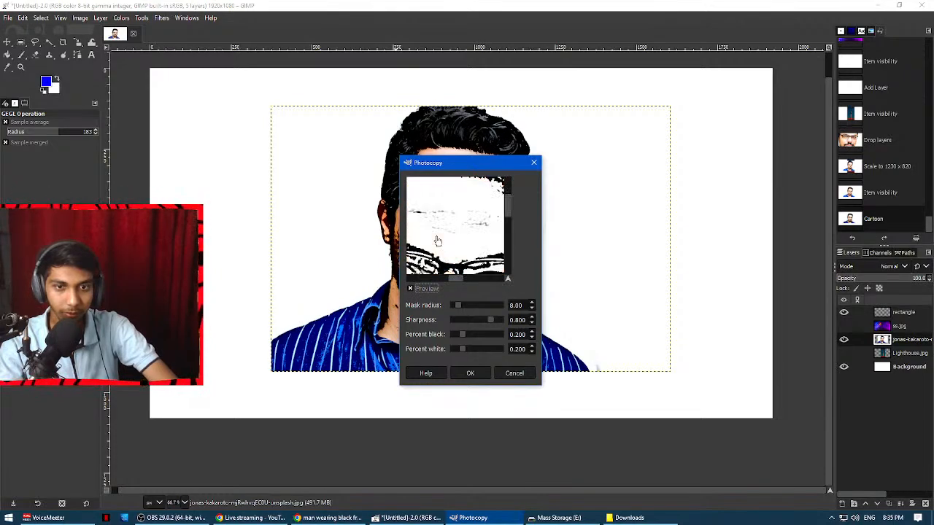
scroll(449, 256, "down", 2)
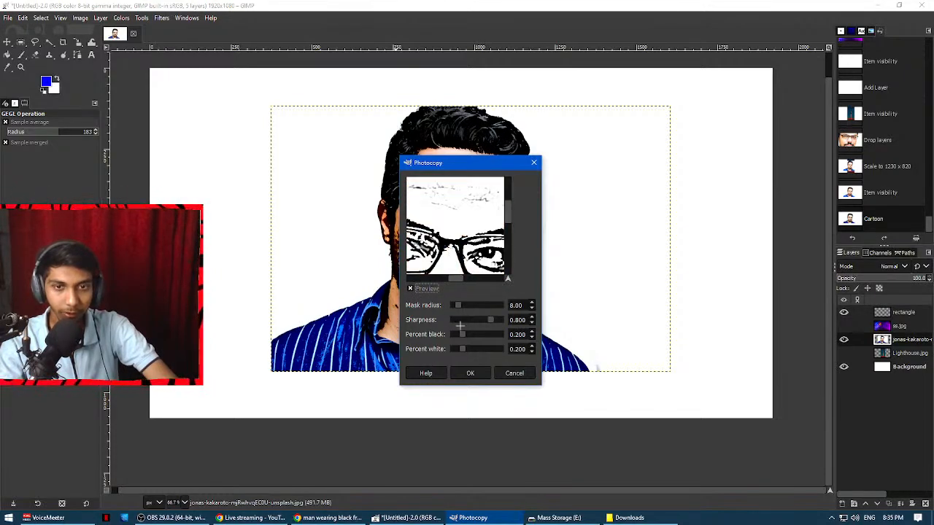
mouse_move(465, 333)
left_mouse_down()
mouse_move(455, 333)
mouse_move(483, 319)
mouse_move(467, 319)
mouse_move(475, 304)
mouse_move(498, 322)
mouse_move(482, 335)
left_mouse_up()
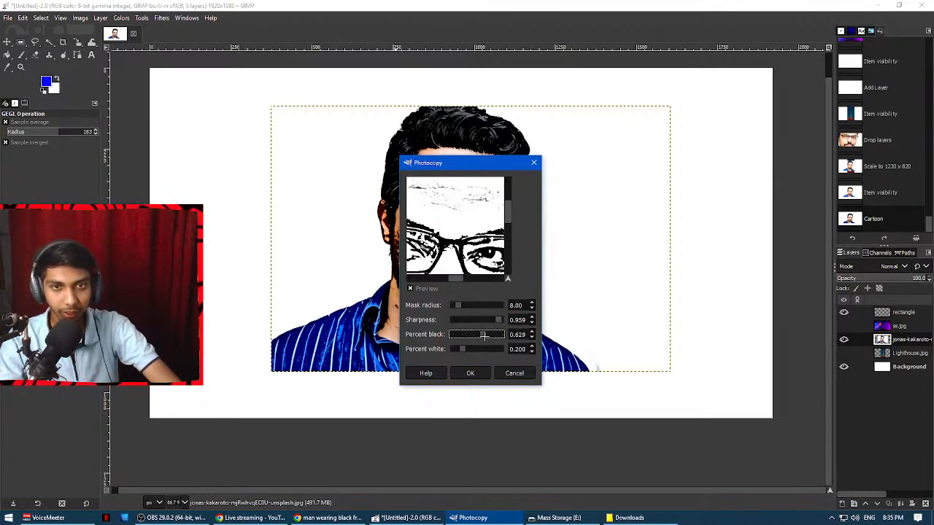
left_click(485, 370)
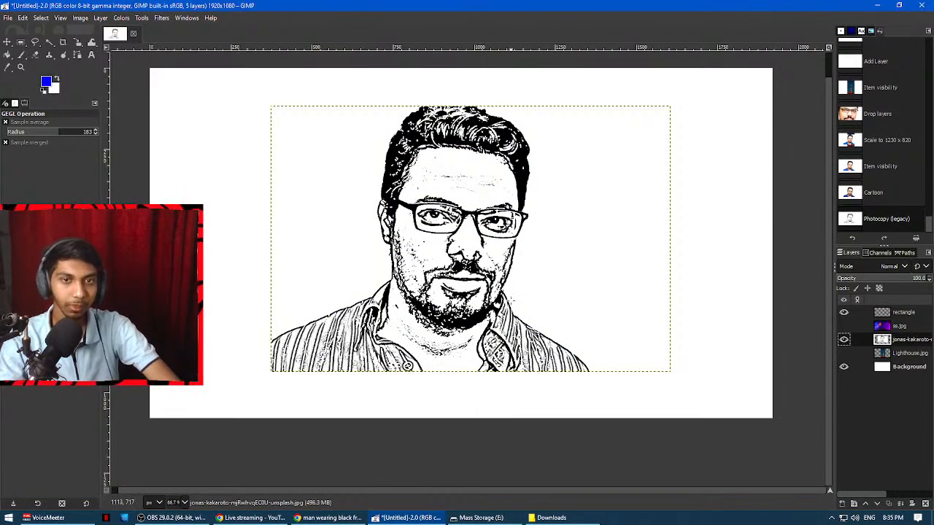
scroll(490, 346, "up", 1)
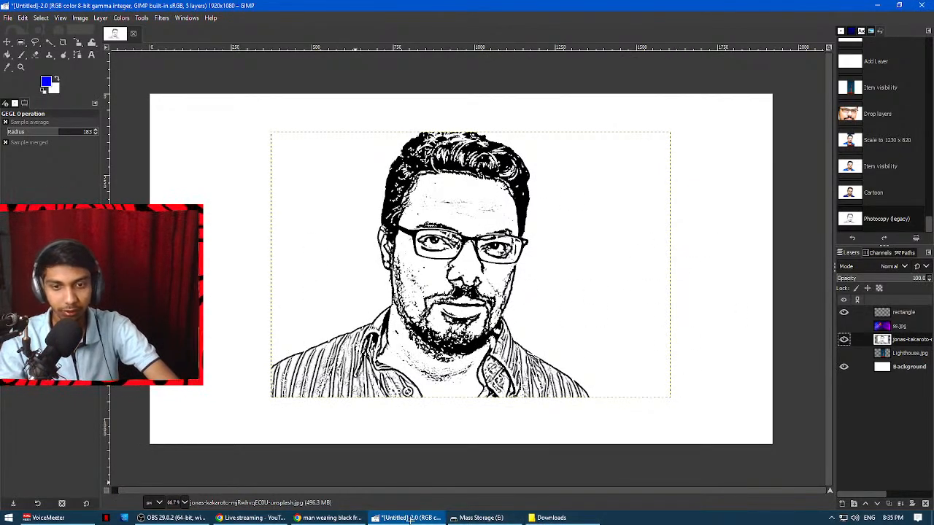
Switch to the GIMP questions document in Chrome and read question 16 with its smudge and dodge/burn parts.
left_click(297, 518)
left_click(80, 7)
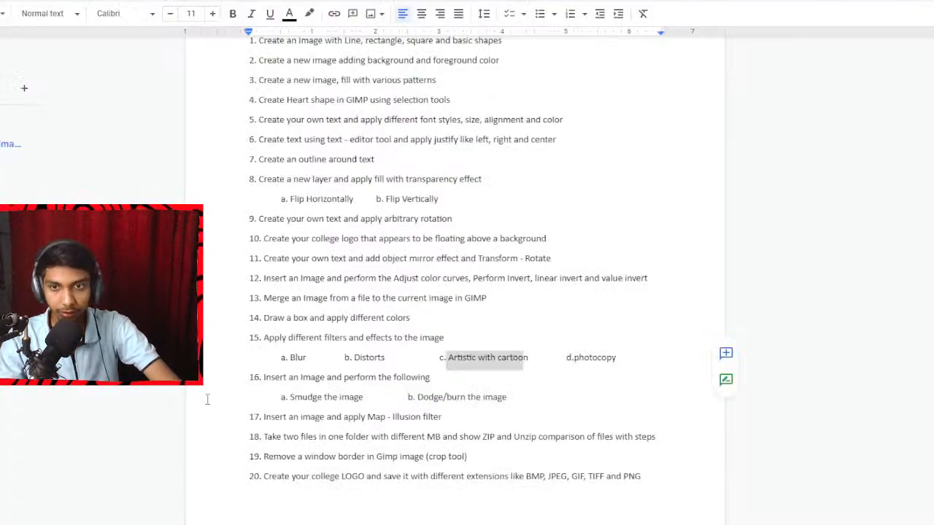
left_click_drag(259, 379, 425, 378)
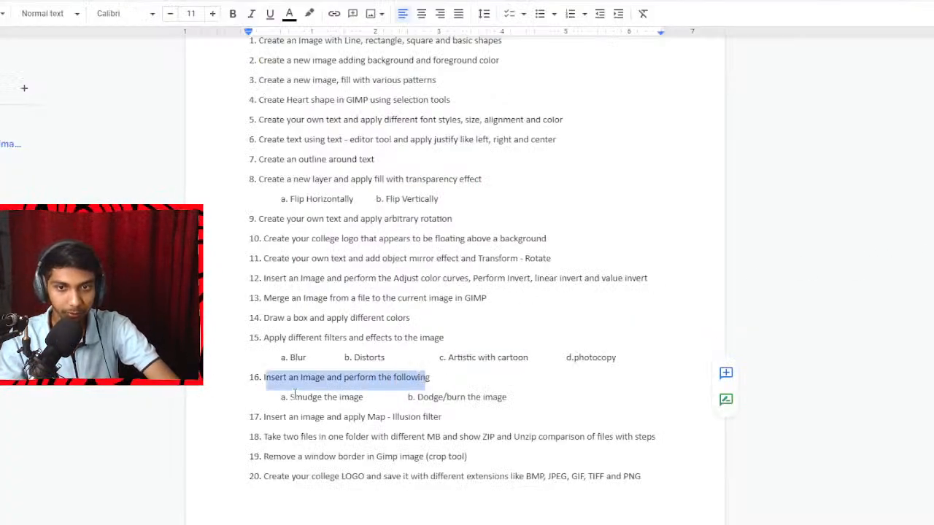
left_click_drag(292, 396, 359, 397)
left_click_drag(418, 397, 511, 394)
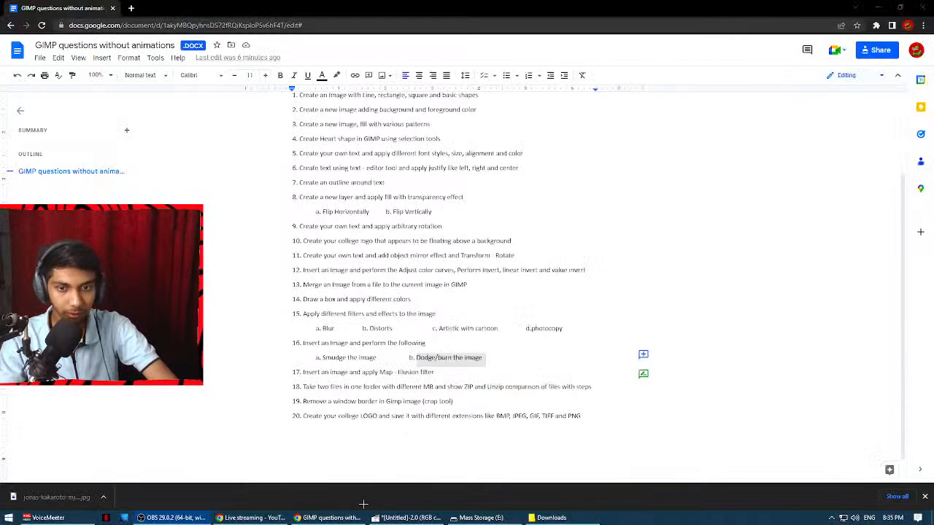
Switch back to GIMP and undo the Photocopy filter, the Cartoon filter and the hiding of the Lighthouse.jpg layer.
left_click(405, 518)
key("ctrl+z")
key("ctrl+z")
key("ctrl+z")
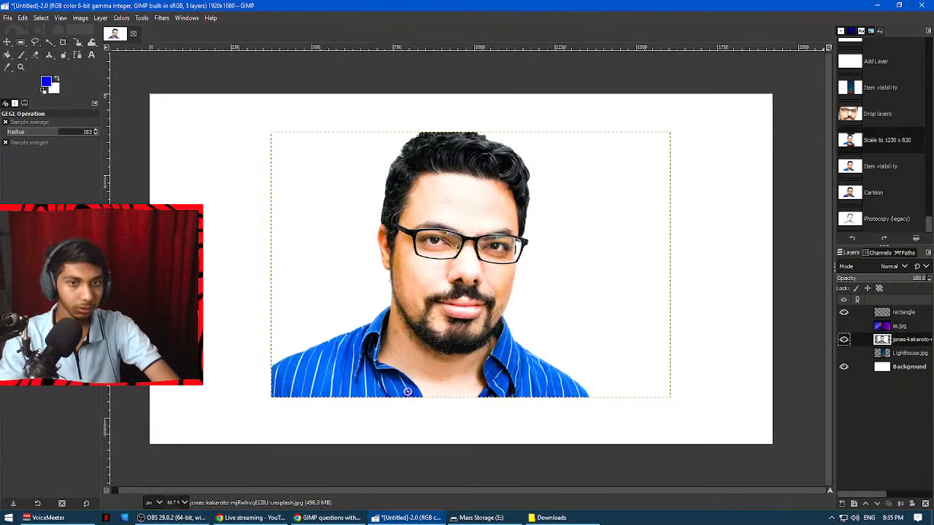
Hide the portrait layer, leave Lighthouse.jpg visible and make it the active layer.
left_click(844, 353)
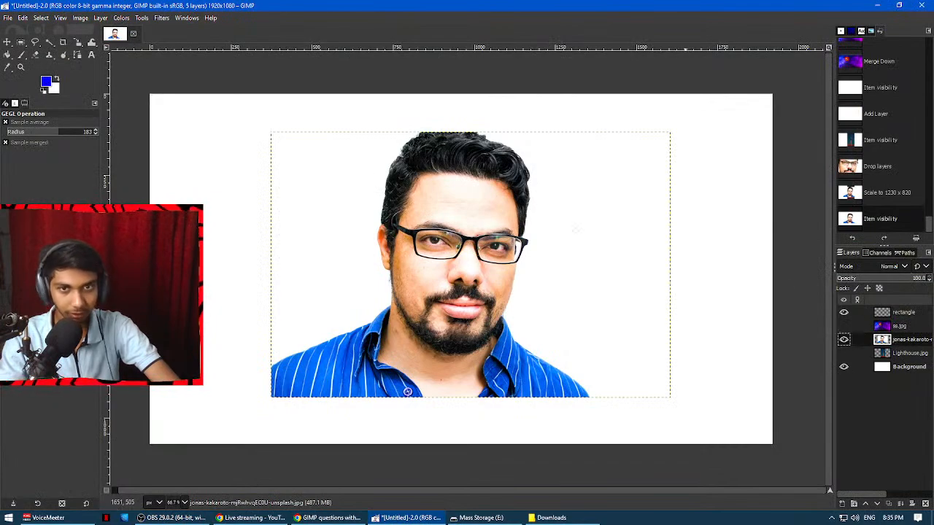
left_click(844, 339)
left_click(844, 353)
left_click(903, 353)
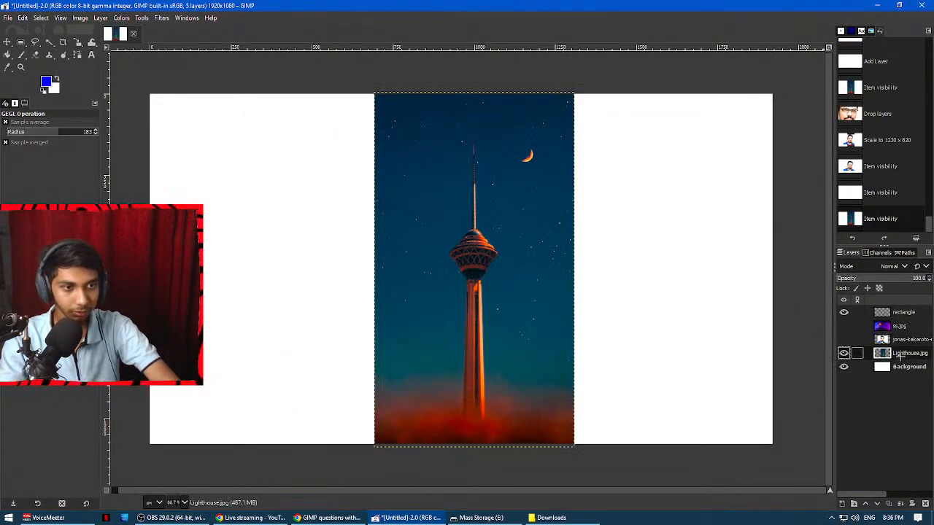
Check question 16's smudge and dodge/burn parts in the GIMP questions document in Chrome, and return to GIMP.
left_click(144, 16)
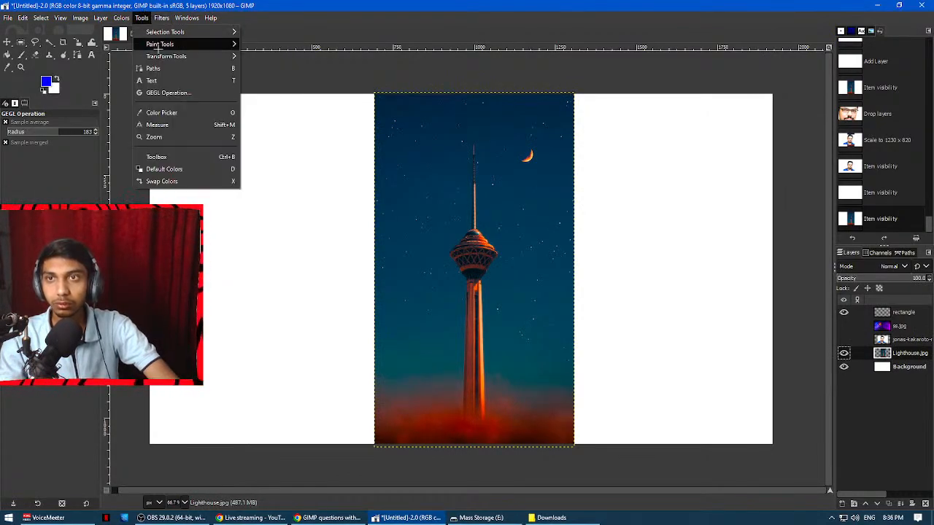
mouse_move(156, 47)
mouse_move(121, 18)
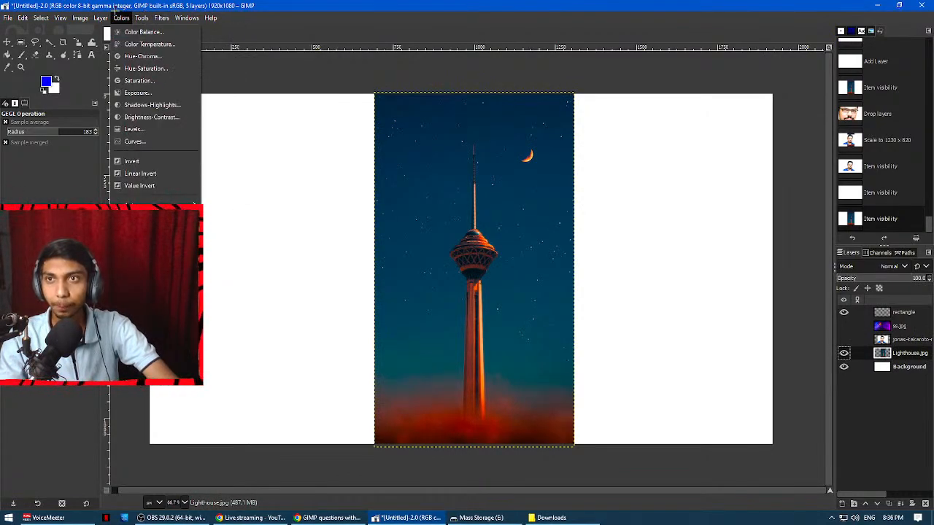
mouse_move(80, 16)
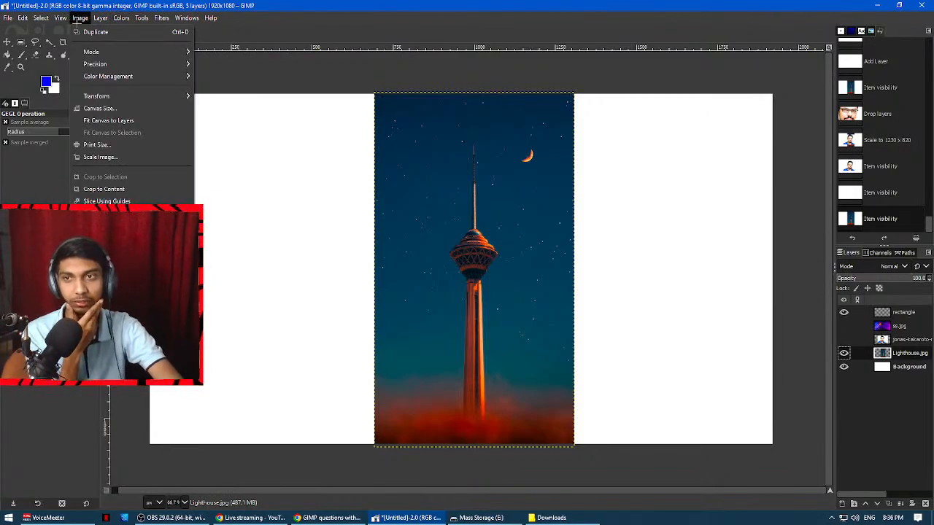
mouse_move(162, 19)
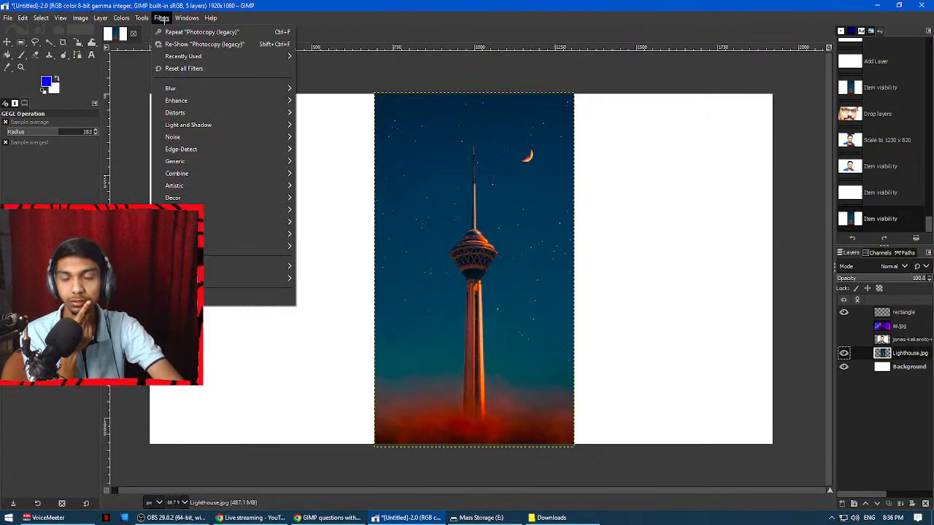
left_click(327, 518)
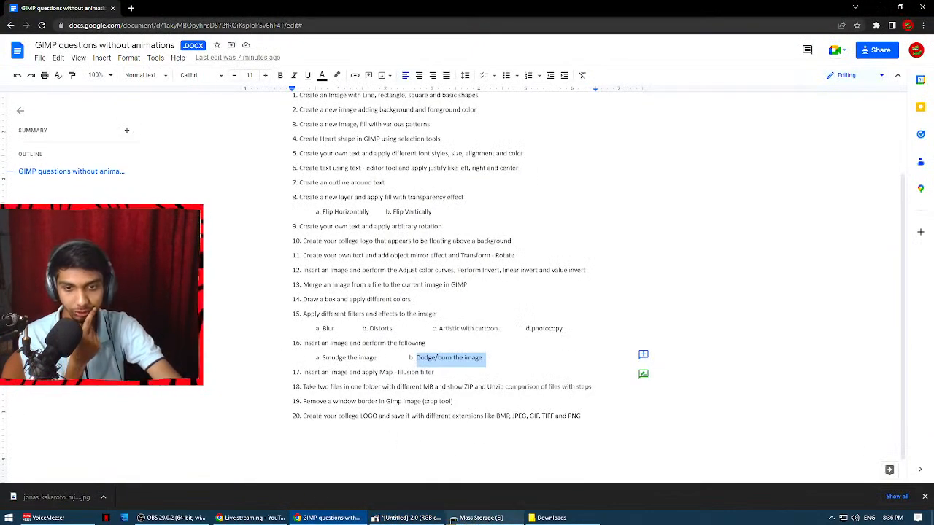
left_click(409, 518)
Smudge the tower's spire on the Lighthouse.jpg layer with the Smudge tool at brush size 60.
left_click(148, 18)
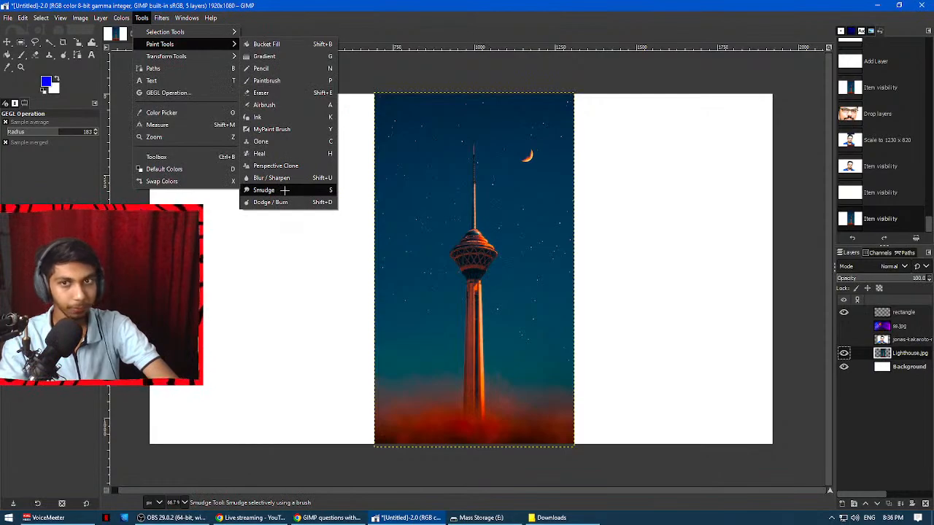
left_click(264, 190)
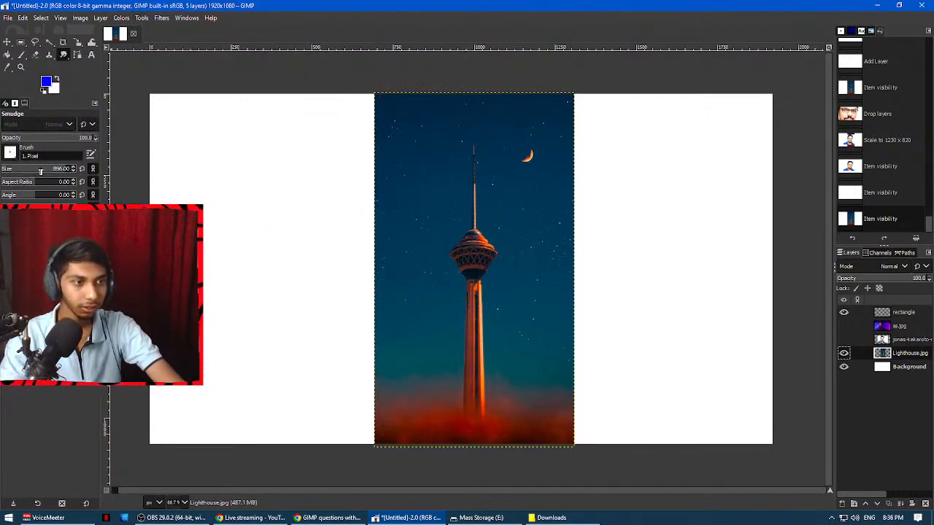
left_click(168, 518)
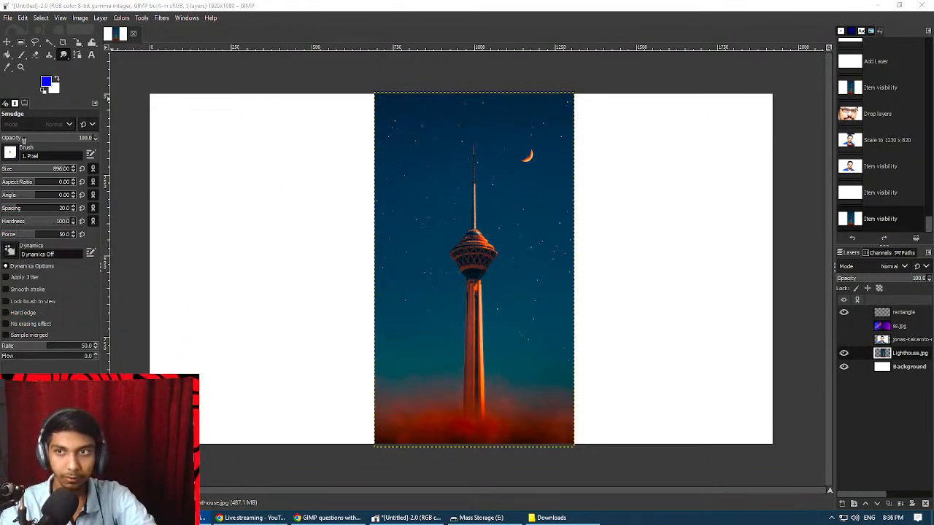
left_click_drag(30, 173, 15, 171)
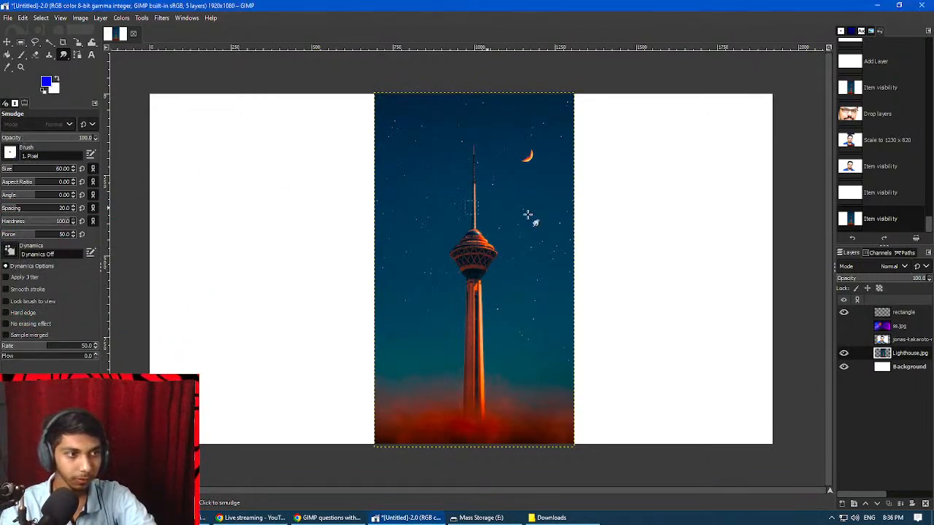
mouse_move(470, 159)
left_mouse_down()
mouse_move(477, 241)
mouse_move(474, 166)
mouse_move(472, 229)
mouse_move(476, 188)
mouse_move(456, 150)
mouse_move(486, 187)
mouse_move(470, 146)
mouse_move(449, 151)
mouse_move(493, 176)
left_mouse_up()
mouse_move(462, 142)
left_mouse_down()
mouse_move(485, 164)
mouse_move(493, 189)
mouse_move(458, 176)
mouse_move(488, 194)
left_mouse_up()
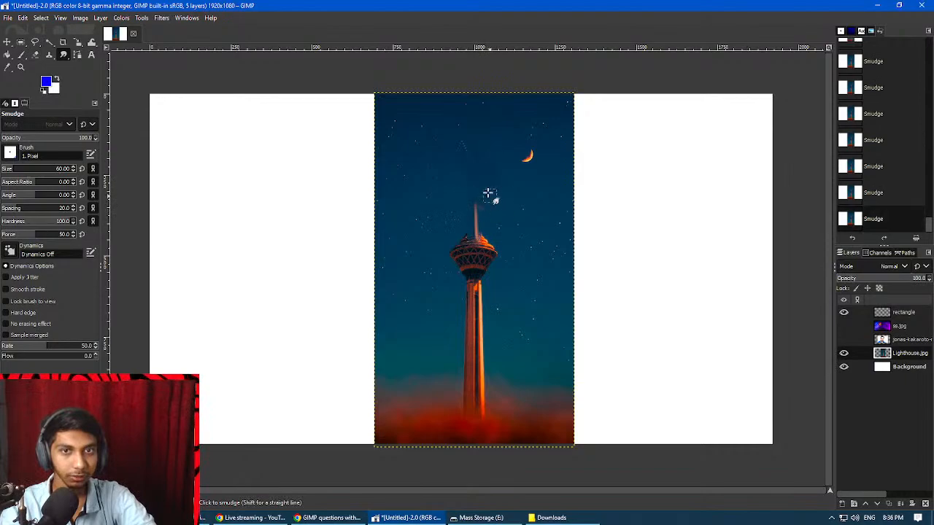
Undo all the smudge strokes on the tower's spire.
key("ctrl+z")
key("ctrl+z")
key("ctrl+z")
key("ctrl+z")
key("ctrl+z")
key("ctrl+z")
key("ctrl+z")
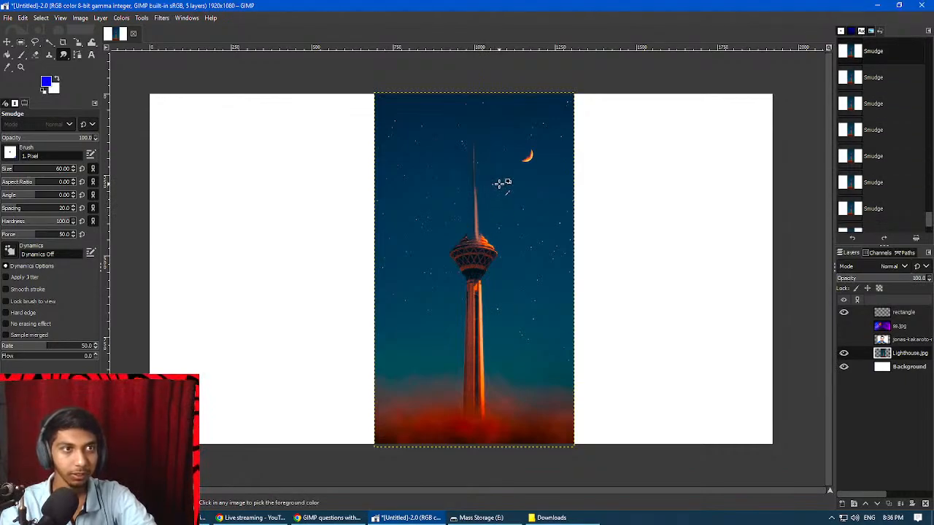
key("ctrl+z")
key("ctrl+z")
key("ctrl+z")
key("ctrl+y")
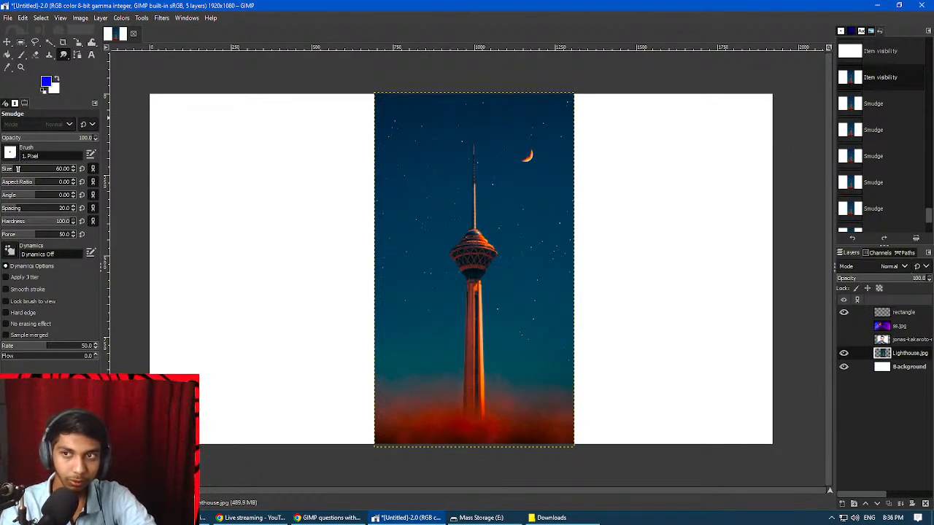
Try smudging the tower downwards with the brush size at 586, and undo those strokes.
left_click_drag(18, 169, 47, 171)
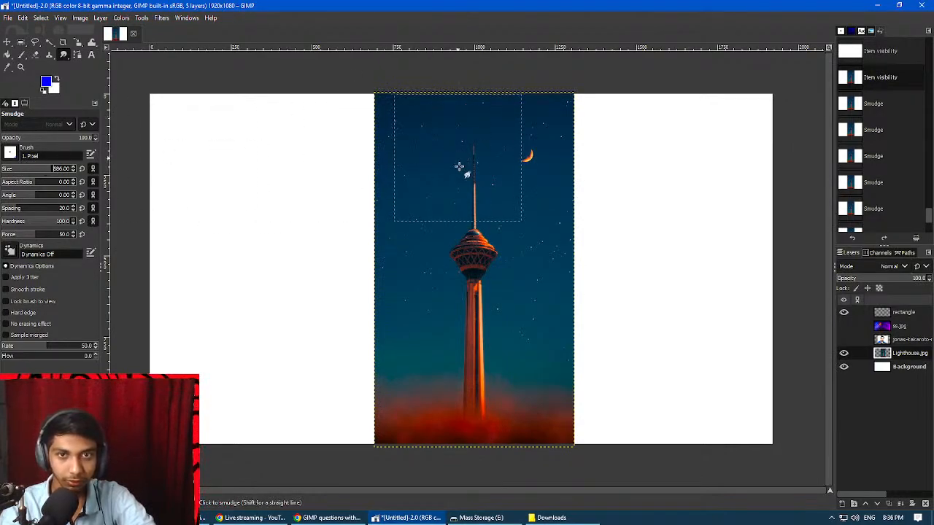
mouse_move(460, 165)
left_mouse_down()
mouse_move(467, 208)
mouse_move(443, 193)
mouse_move(508, 304)
mouse_move(479, 309)
mouse_move(516, 364)
left_mouse_up()
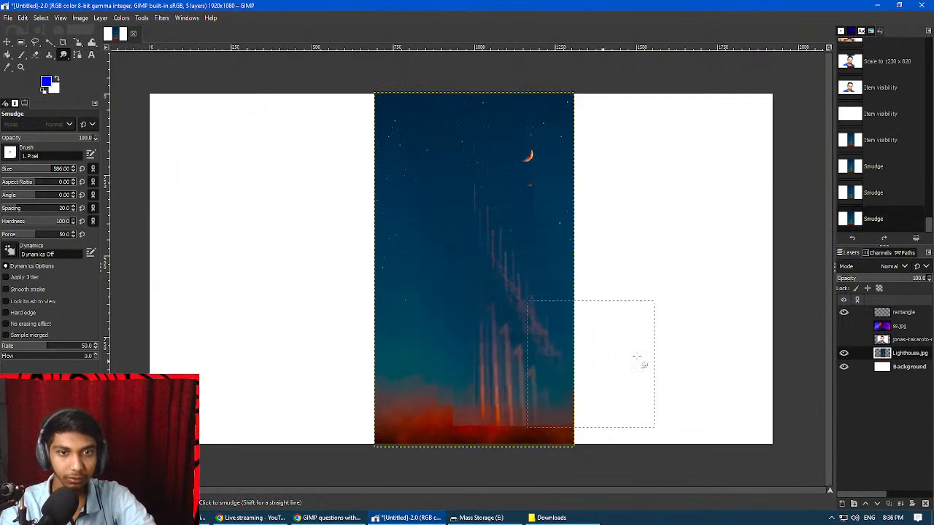
key("ctrl+z")
key("ctrl+z")
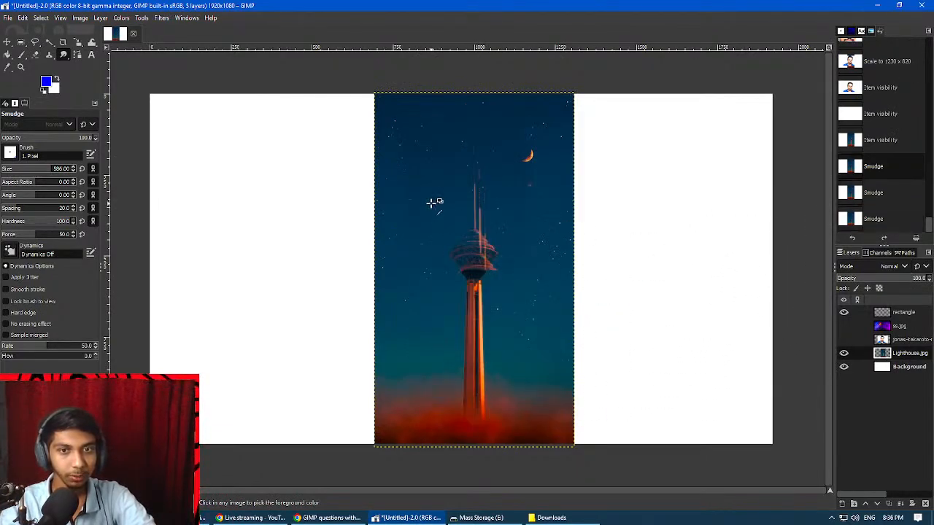
key("ctrl+z")
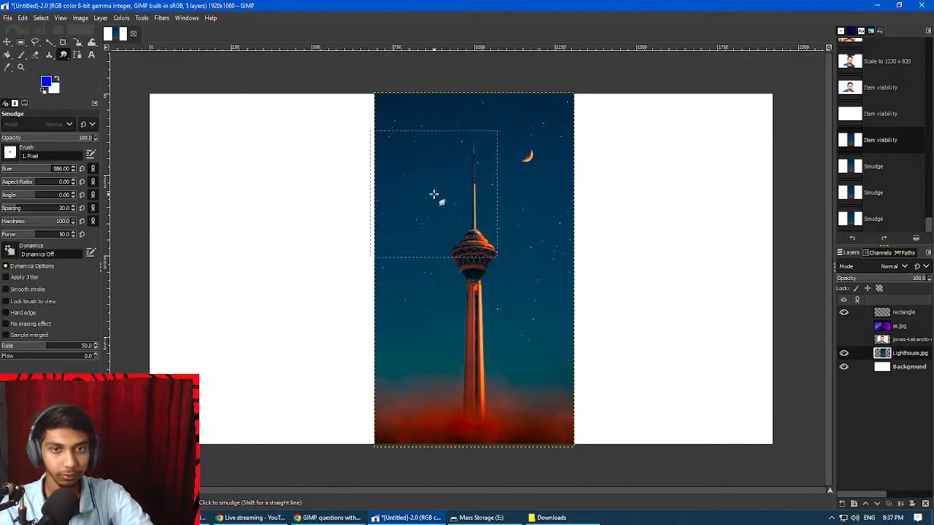
Try smudging the tip of the tower's spire with the brush size reduced to 96, and undo the strokes.
left_click_drag(30, 168, 13, 168)
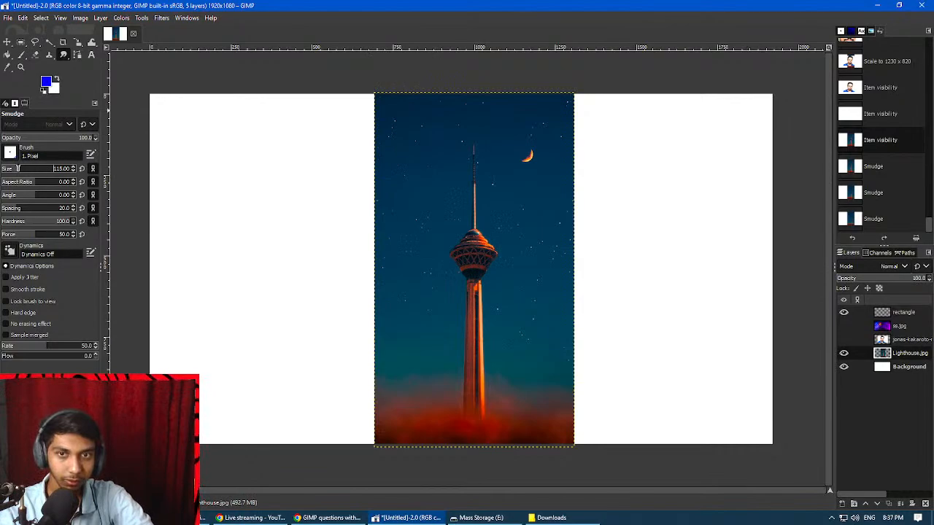
mouse_move(467, 149)
left_mouse_down()
mouse_move(504, 175)
mouse_move(496, 174)
left_mouse_up()
key("ctrl+z")
key("ctrl+z")
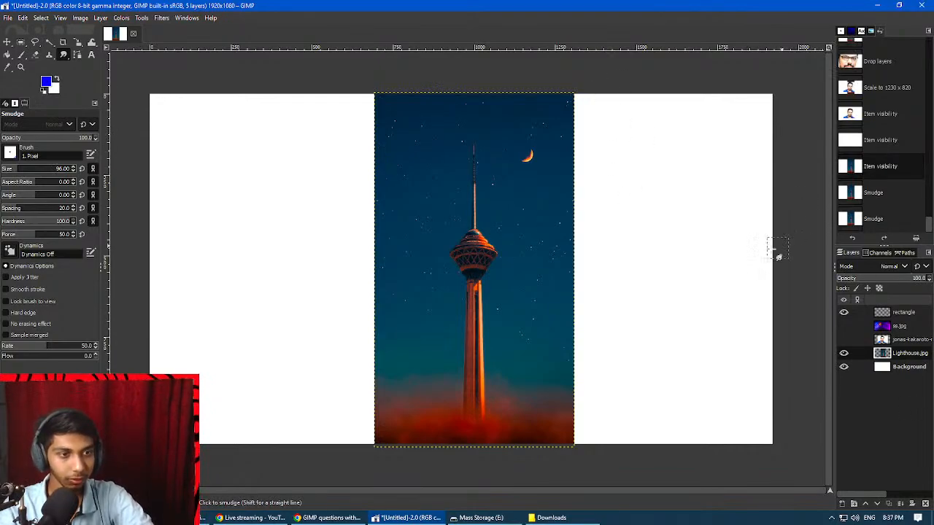
Show the portrait layer and make it the active layer.
left_click(844, 340)
left_click(892, 340)
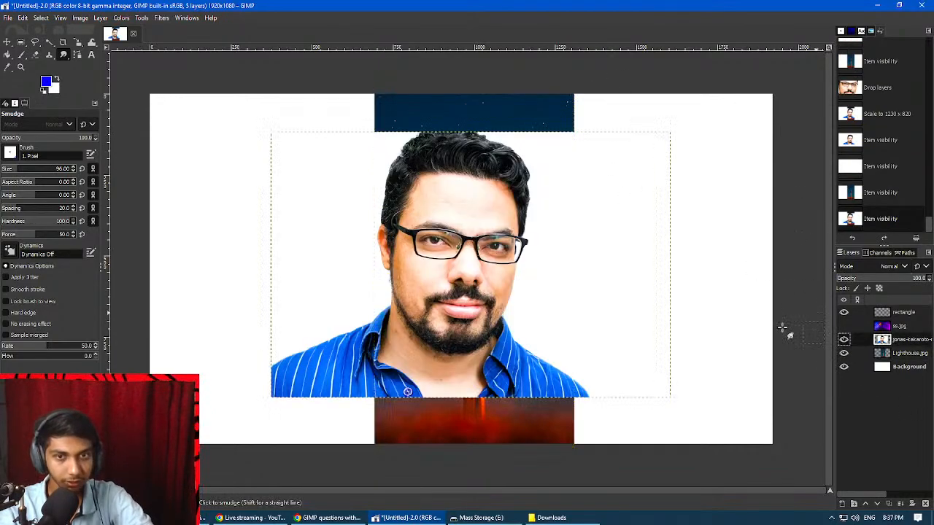
scroll(434, 267, "up", 5)
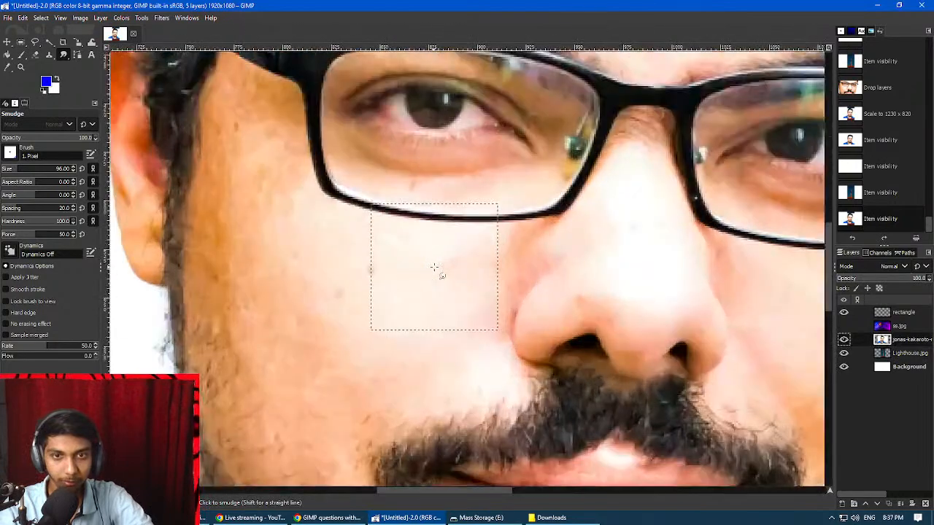
scroll(390, 302, "down", 2)
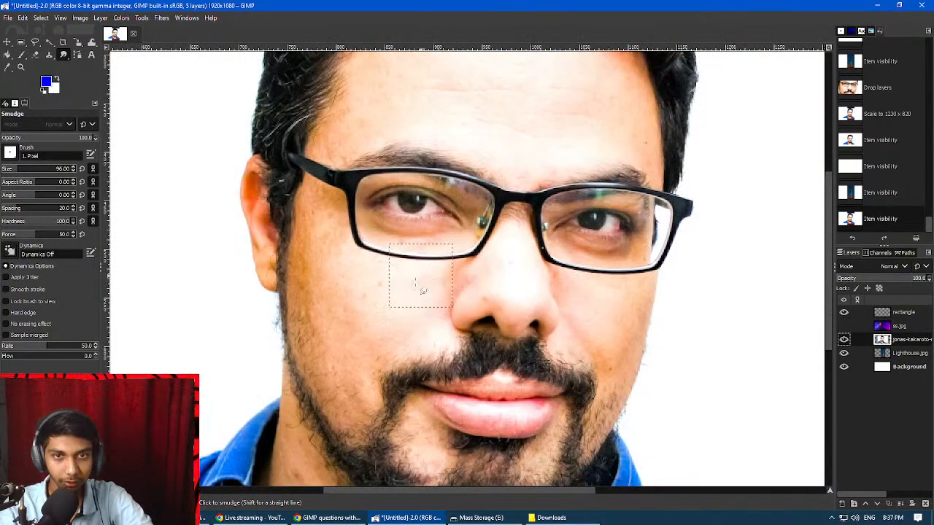
key("space")
key("space")
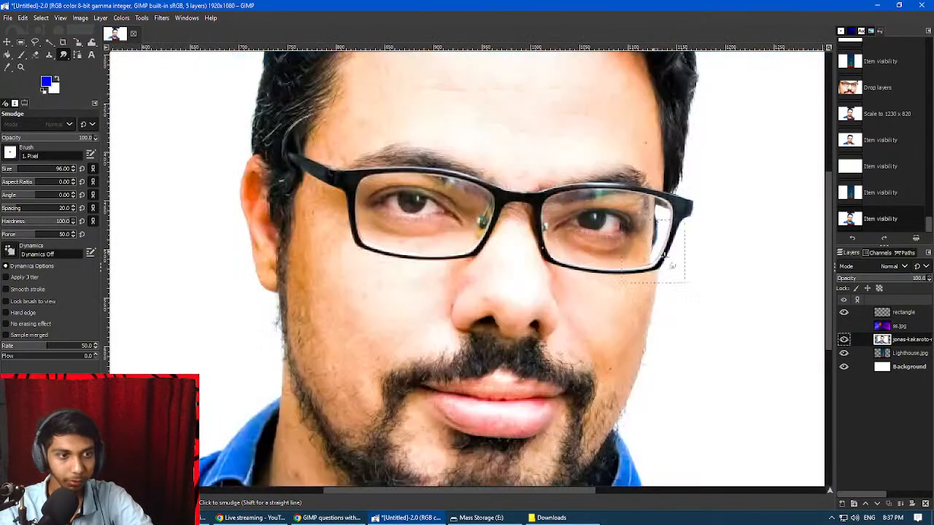
key("b")
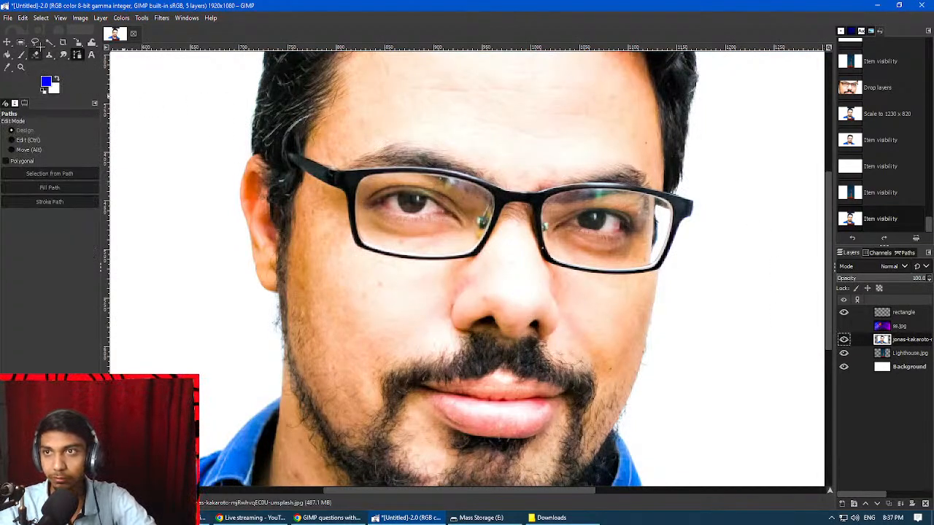
Paint one black square on the man's forehead using the Pencil tool at size 52.
left_click(139, 18)
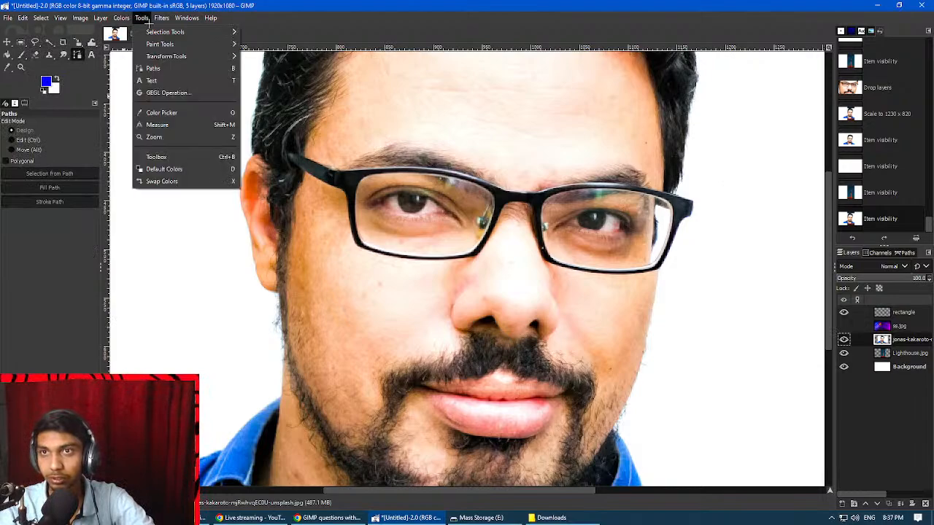
mouse_move(178, 43)
left_click(275, 69)
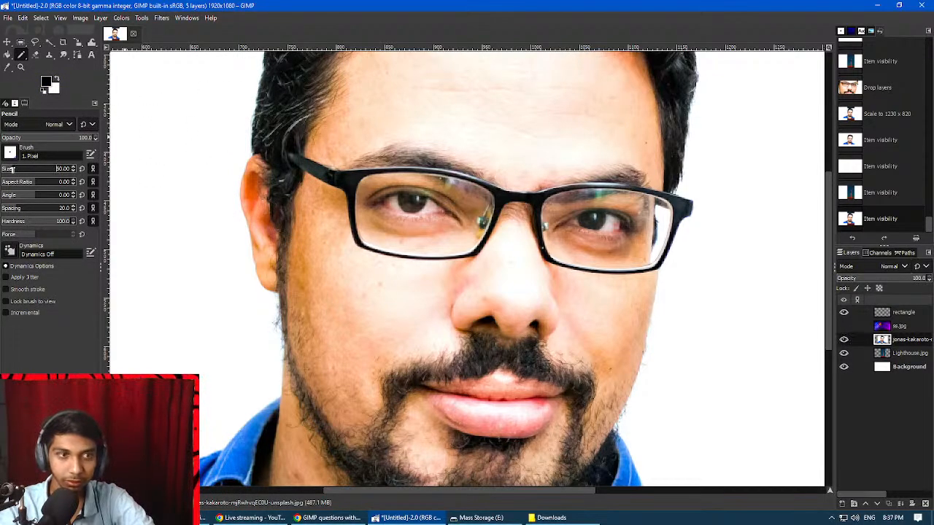
left_click(501, 107)
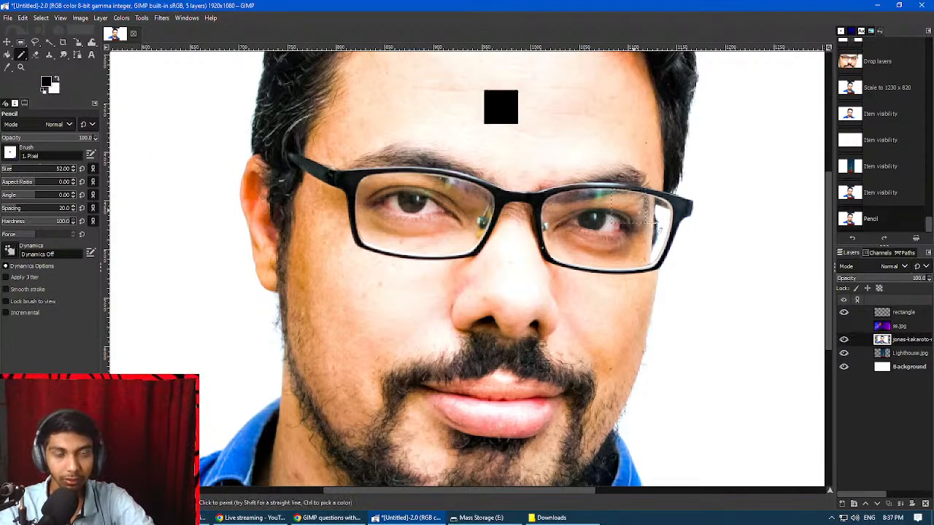
Smudge the black square on the forehead with the Smudge tool at size 52 until it blends into the skin.
scroll(542, 188, "up", 5)
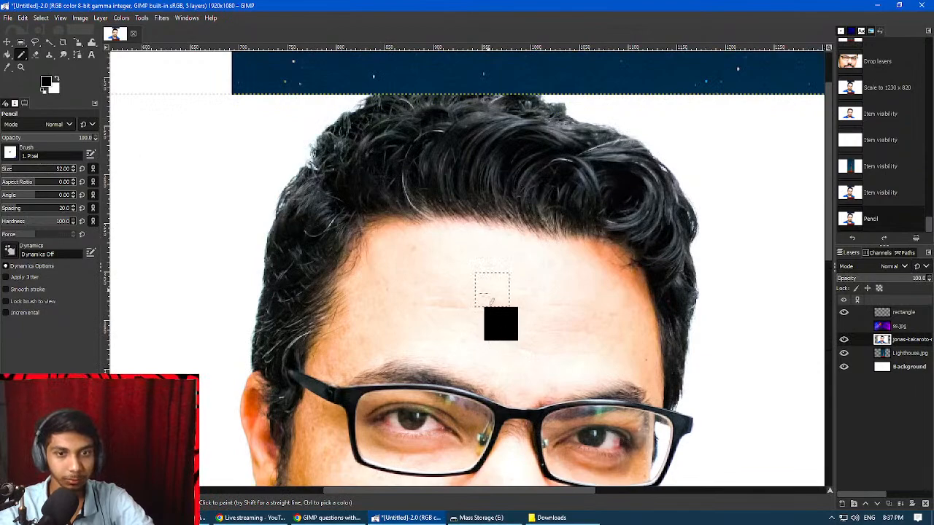
left_click(141, 18)
mouse_move(168, 45)
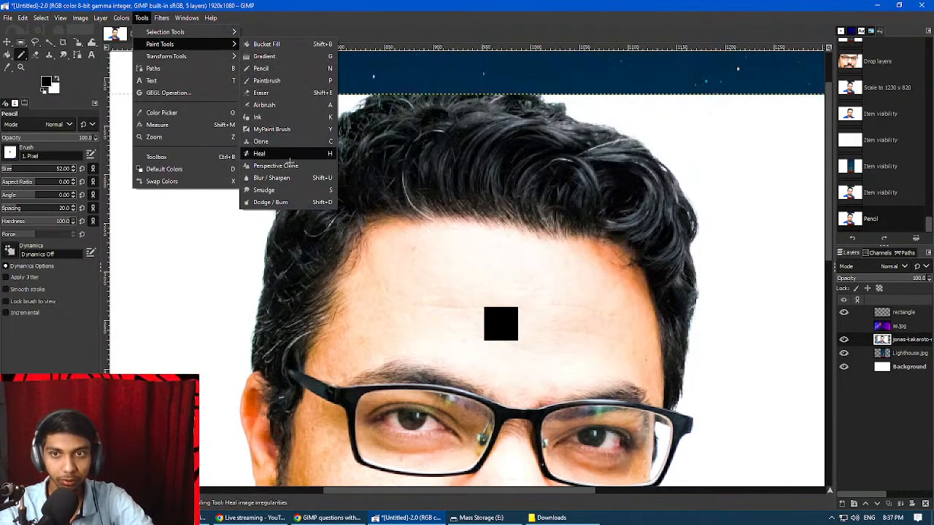
left_click(297, 191)
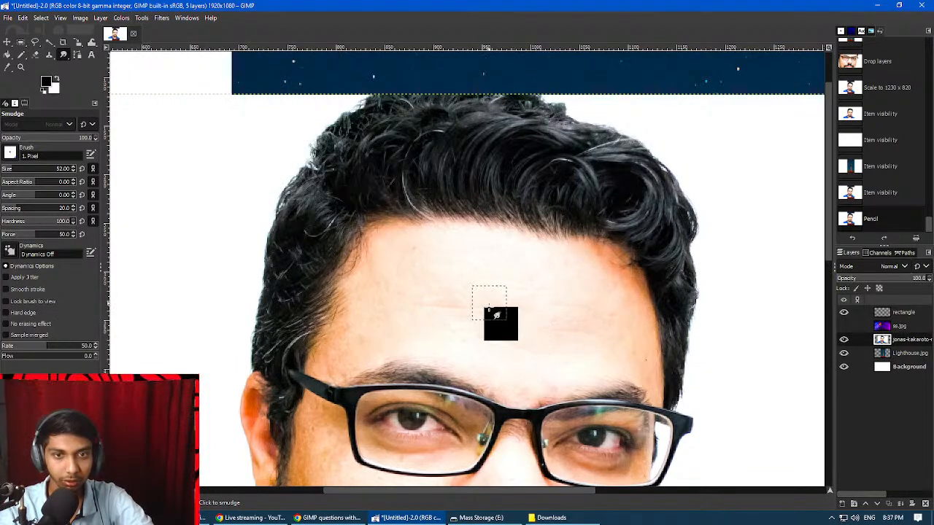
mouse_move(491, 299)
left_mouse_down()
mouse_move(491, 332)
mouse_move(476, 325)
mouse_move(503, 321)
mouse_move(519, 346)
mouse_move(566, 354)
left_mouse_up()
mouse_move(527, 350)
left_mouse_down()
mouse_move(596, 364)
mouse_move(540, 313)
mouse_move(528, 345)
mouse_move(521, 321)
mouse_move(548, 334)
mouse_move(545, 349)
mouse_move(556, 337)
mouse_move(582, 353)
left_mouse_up()
scroll(561, 343, "down", 2)
scroll(548, 332, "up", 2)
scroll(542, 318, "down", 4)
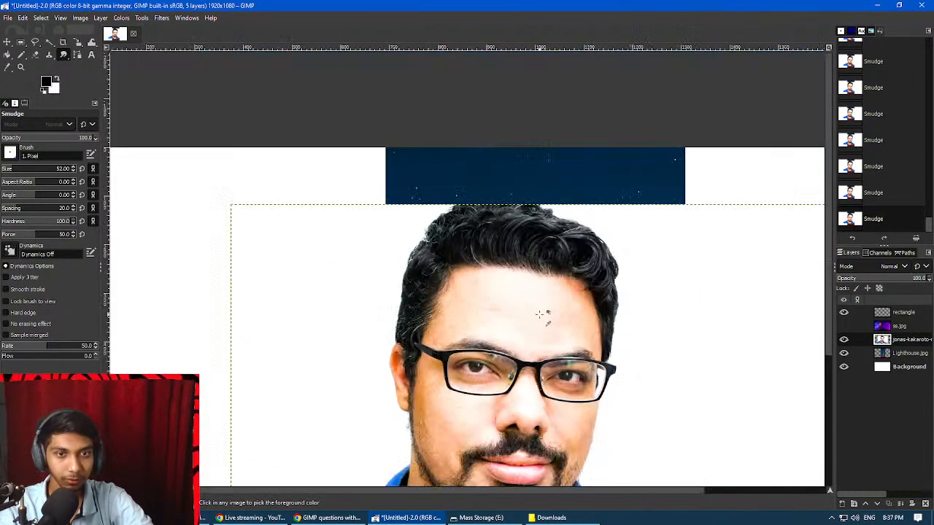
scroll(544, 343, "up", 2)
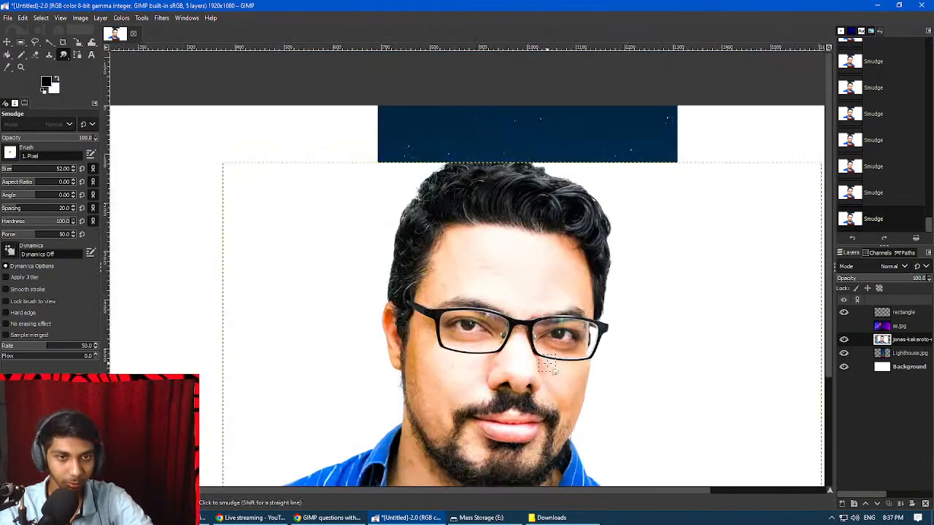
scroll(547, 363, "up", 2)
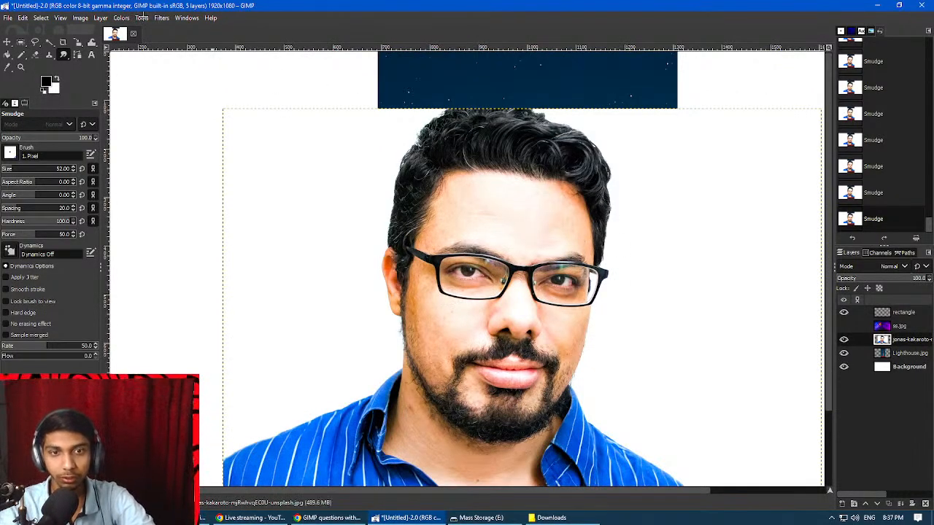
Hide the portrait layer and make Lighthouse.jpg the active layer.
left_click(844, 339)
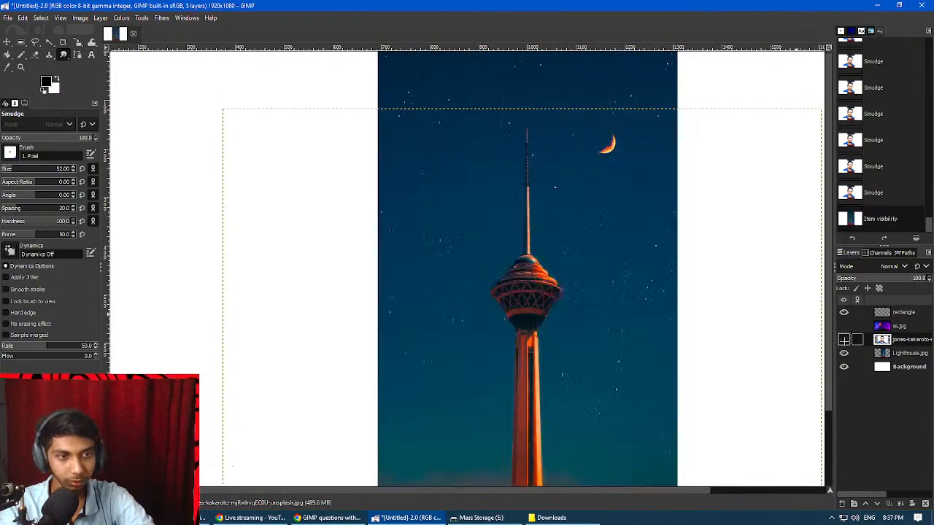
left_click(911, 354)
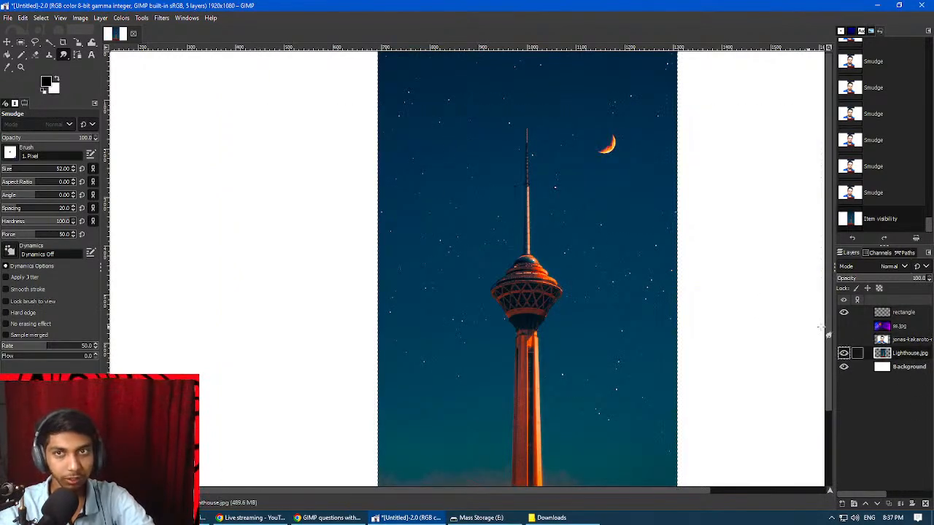
left_click(125, 18)
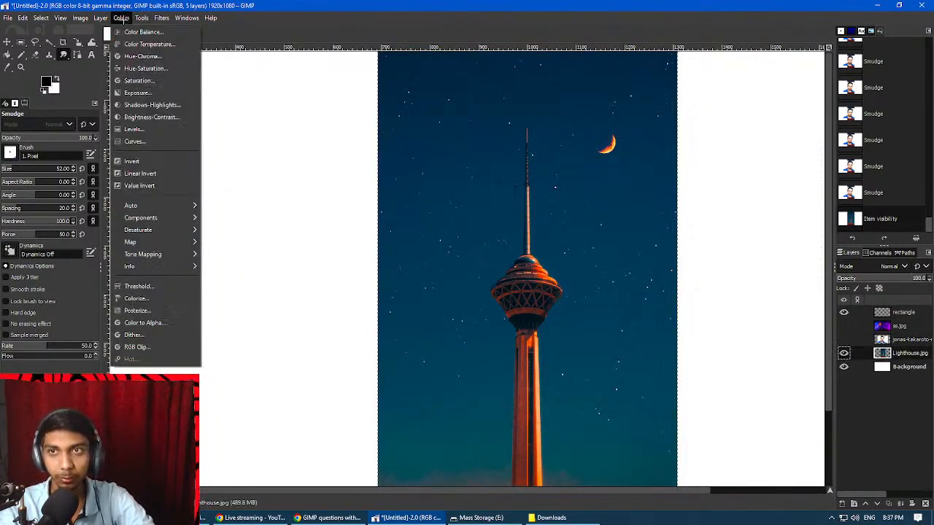
Dodge the whole Lighthouse.jpg picture with the Dodge/Burn tool at size 460 and undo the lightening.
mouse_move(157, 18)
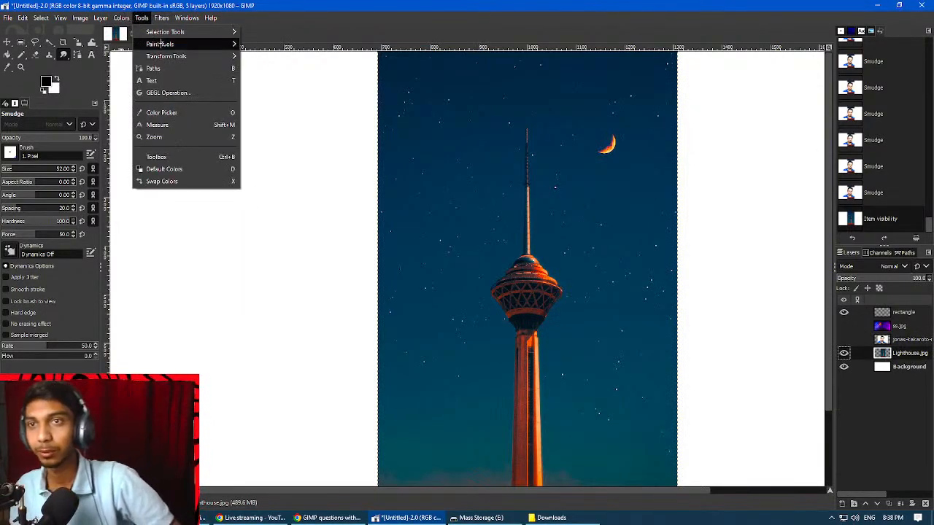
mouse_move(160, 44)
left_click(292, 202)
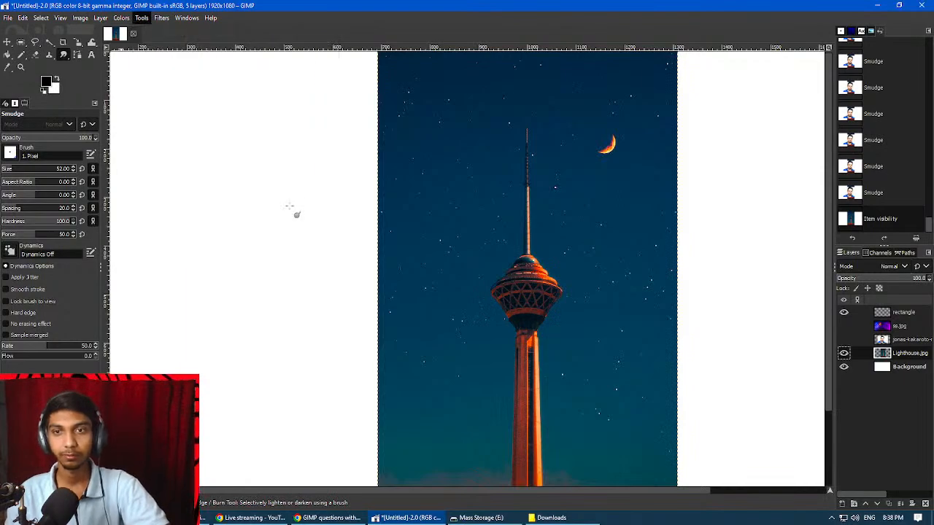
scroll(711, 238, "down", 2)
scroll(572, 205, "up", 2)
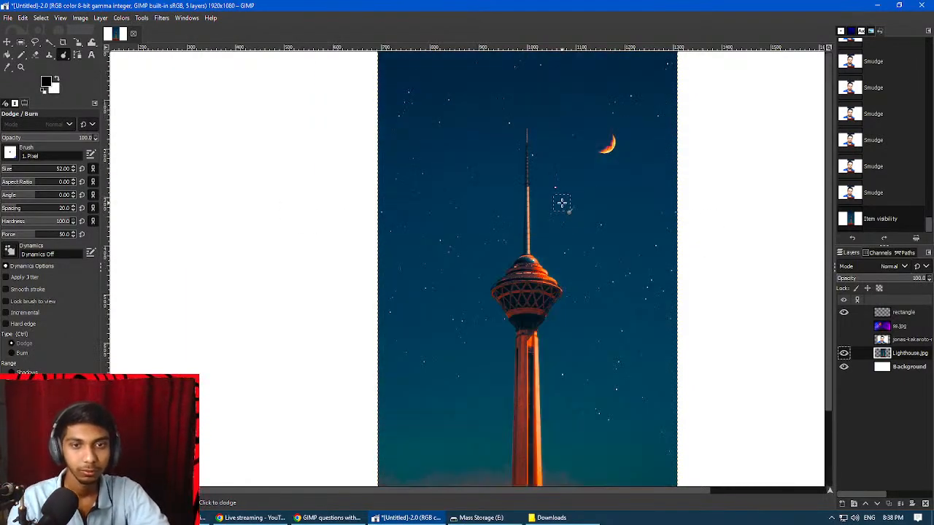
scroll(563, 203, "down", 1)
left_click(16, 171)
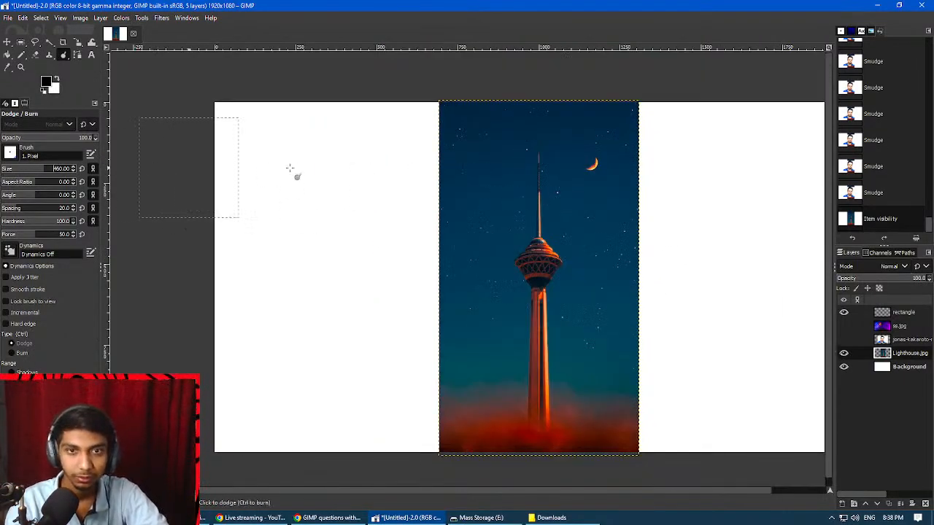
mouse_move(296, 175)
left_mouse_down()
mouse_move(460, 159)
mouse_move(540, 237)
mouse_move(566, 240)
mouse_move(511, 115)
mouse_move(617, 181)
mouse_move(596, 326)
mouse_move(415, 167)
mouse_move(467, 234)
mouse_move(518, 457)
mouse_move(577, 367)
mouse_move(518, 416)
mouse_move(552, 86)
mouse_move(424, 110)
left_mouse_up()
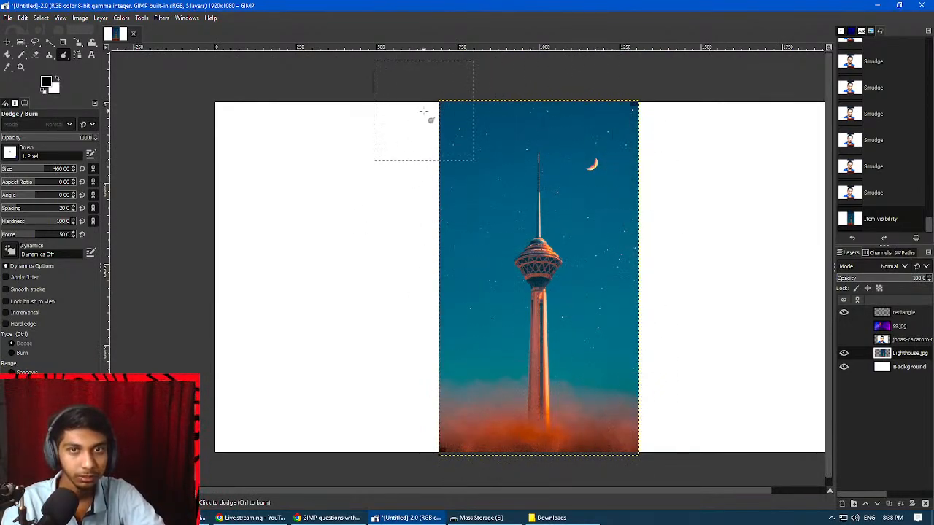
mouse_move(664, 125)
left_mouse_down()
mouse_move(793, 226)
mouse_move(734, 210)
left_mouse_up()
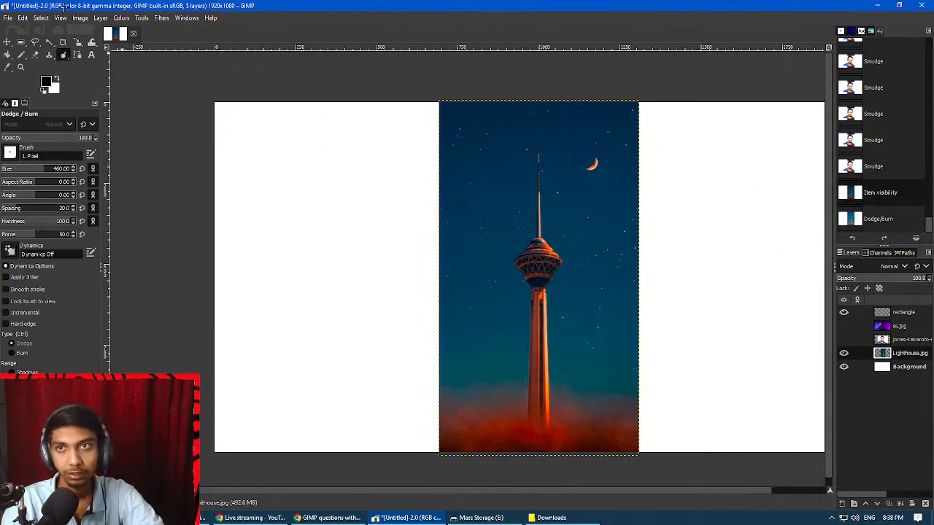
Show the portrait layer and try burning the man's face and shirt with the Dodge/Burn tool at size 460.
left_click(843, 340)
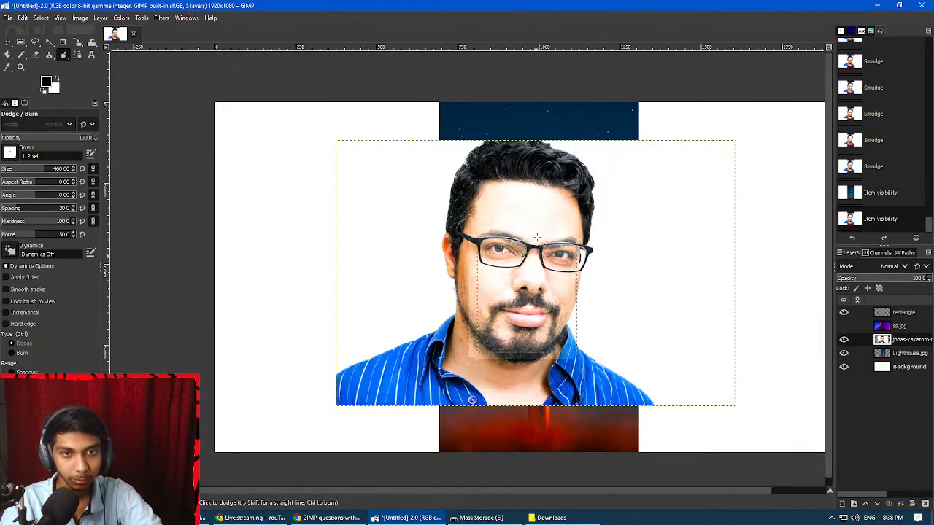
left_click(643, 394)
mouse_move(485, 235)
left_mouse_down()
mouse_move(522, 285)
mouse_move(543, 219)
mouse_move(504, 380)
mouse_move(515, 174)
mouse_move(500, 209)
mouse_move(539, 294)
mouse_move(556, 174)
mouse_move(558, 397)
mouse_move(577, 401)
left_mouse_up()
key("ctrl+z")
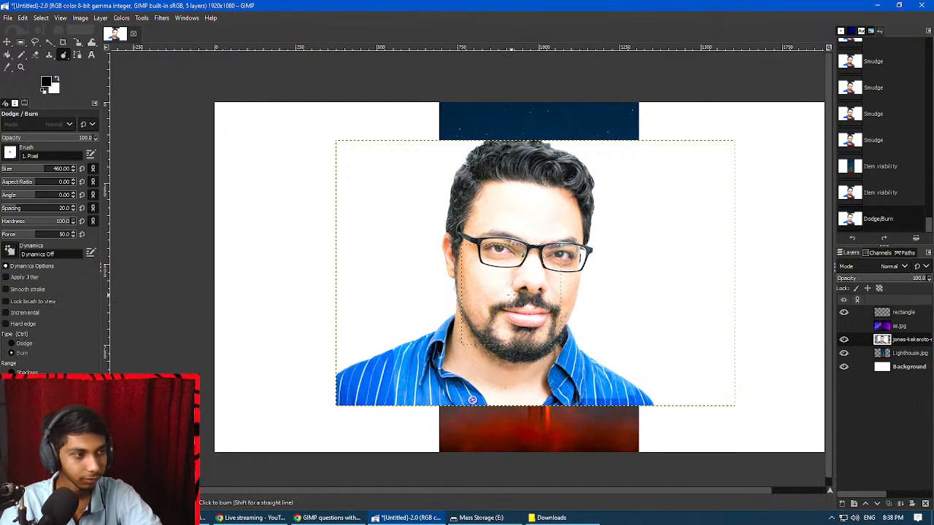
key("ctrl+z")
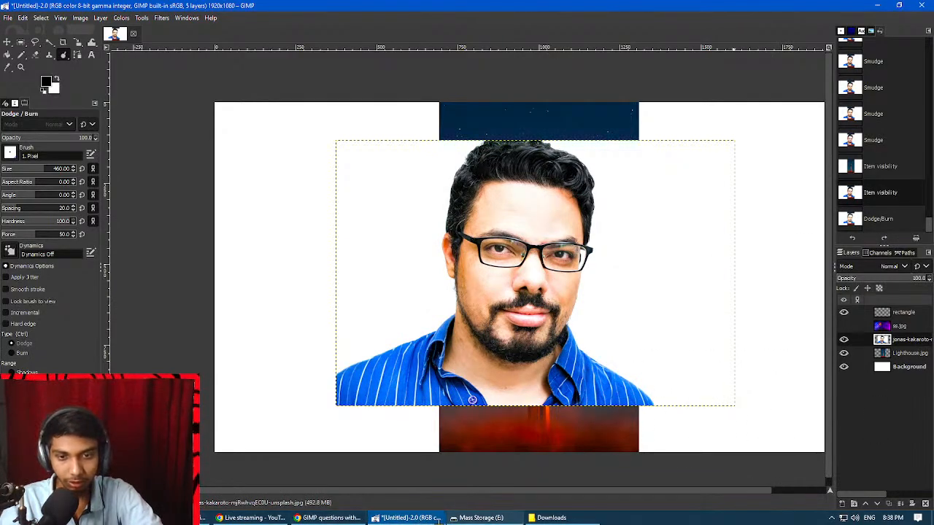
Switch to the Google Docs question list, highlight question 17 about the Map - Illusion filter, and return to GIMP.
left_click(328, 518)
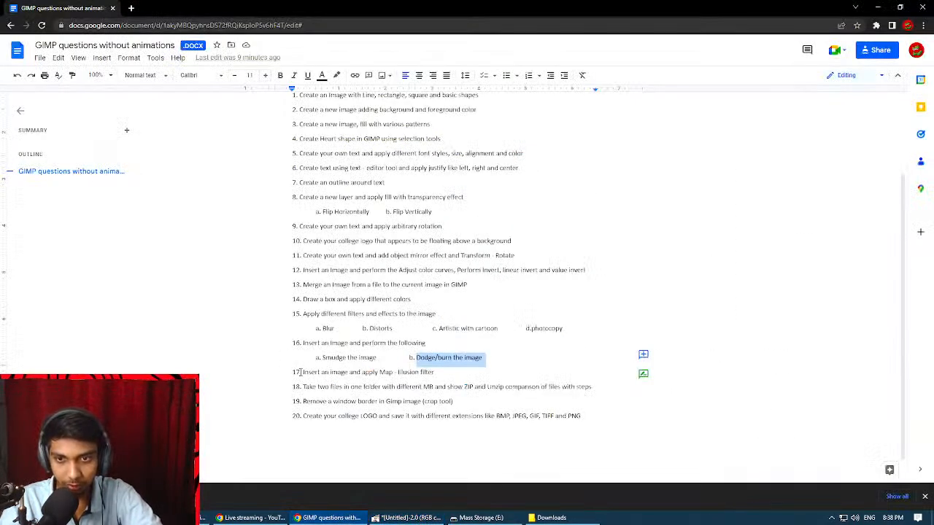
left_click_drag(301, 373, 394, 373)
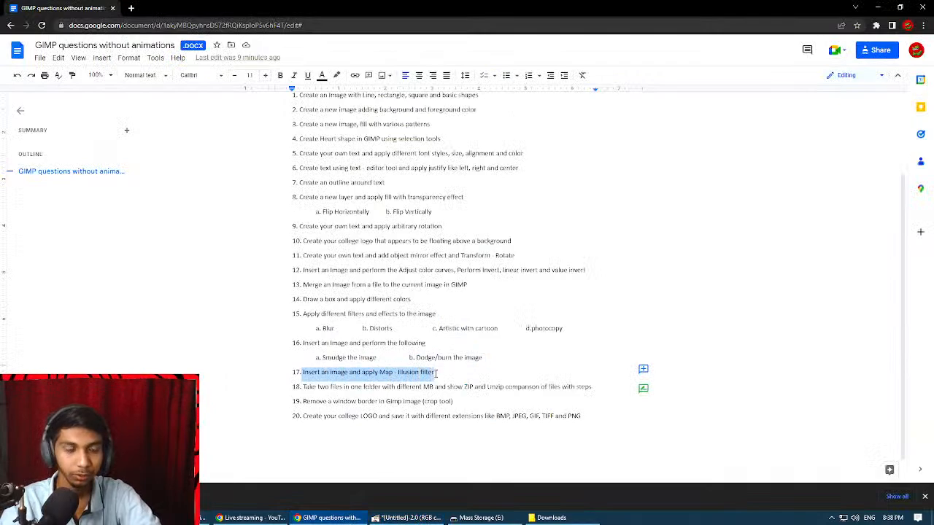
left_click(405, 518)
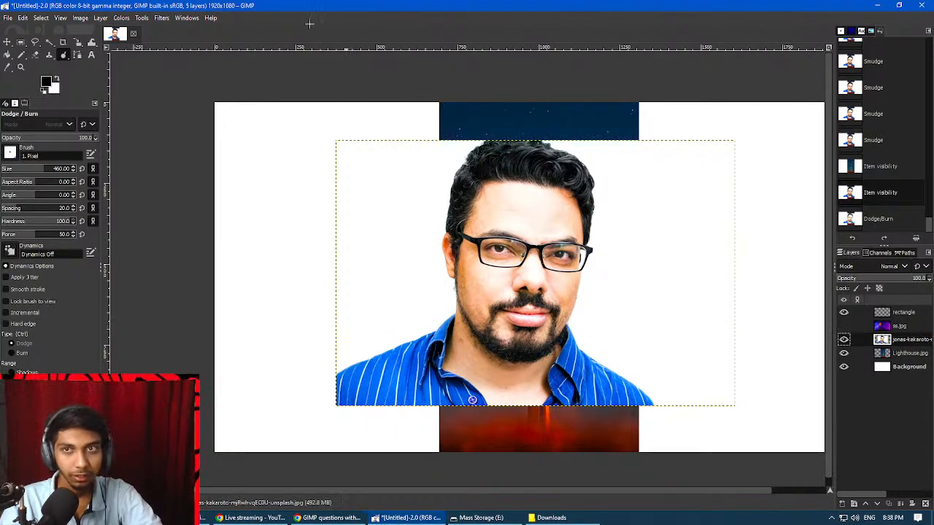
Open the Illusion map filter for the portrait layer and move its settings window away from the face.
left_click(161, 18)
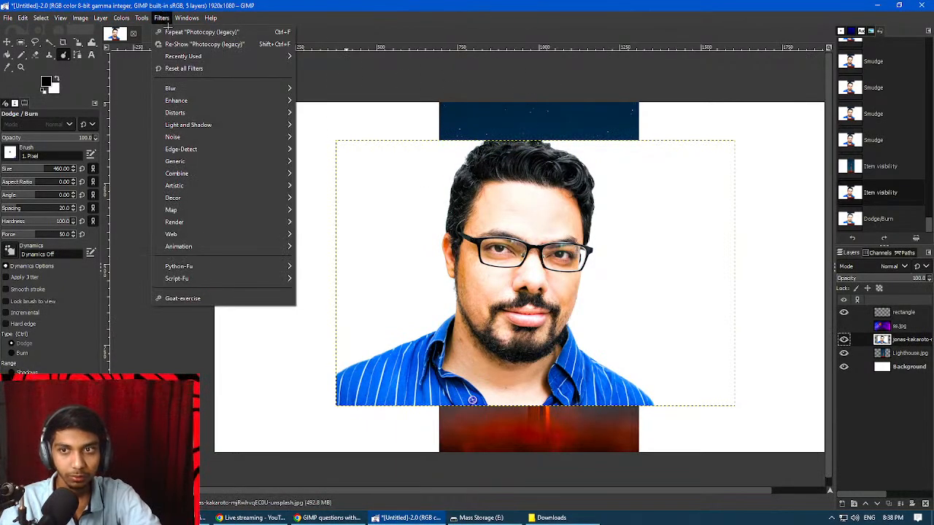
mouse_move(229, 213)
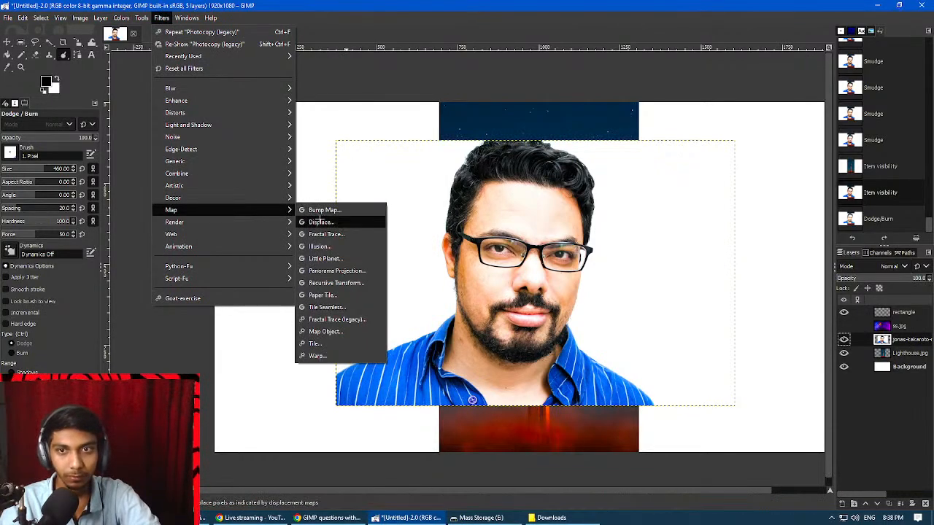
left_click(330, 247)
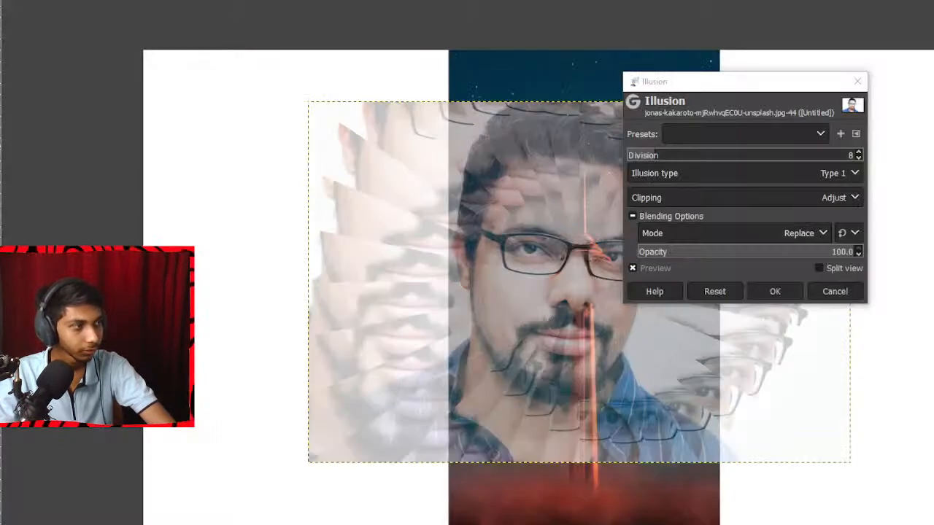
left_click_drag(676, 81, 176, 152)
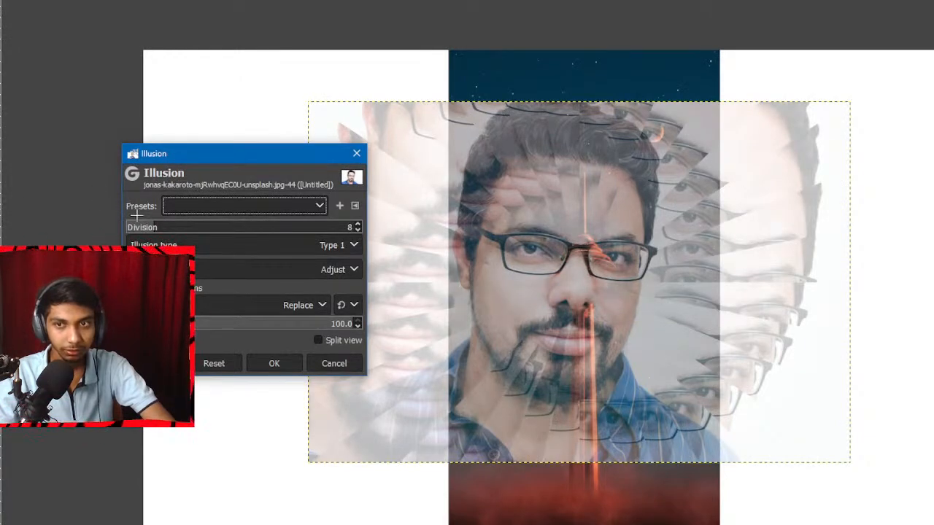
Preview the illusion as Type 2 and return it to Type 1.
left_click(203, 207)
left_click(309, 264)
left_click(331, 252)
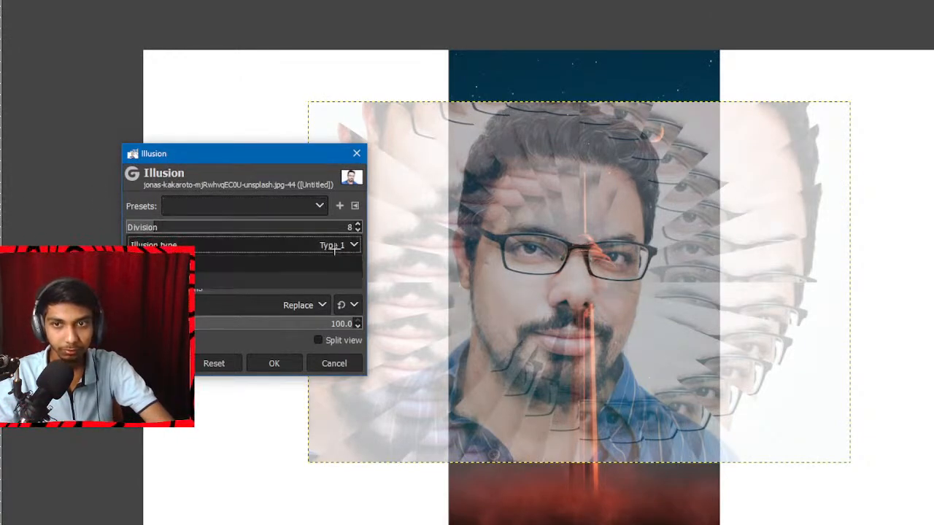
left_click(288, 285)
left_click(303, 247)
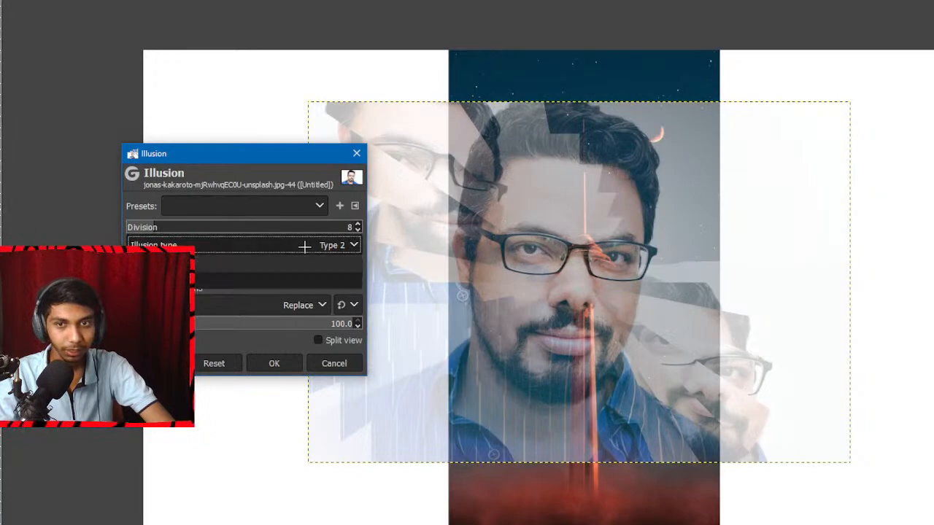
left_click(310, 262)
Try the Clip option for the illusion's clipping and return it to Adjust.
left_click(269, 271)
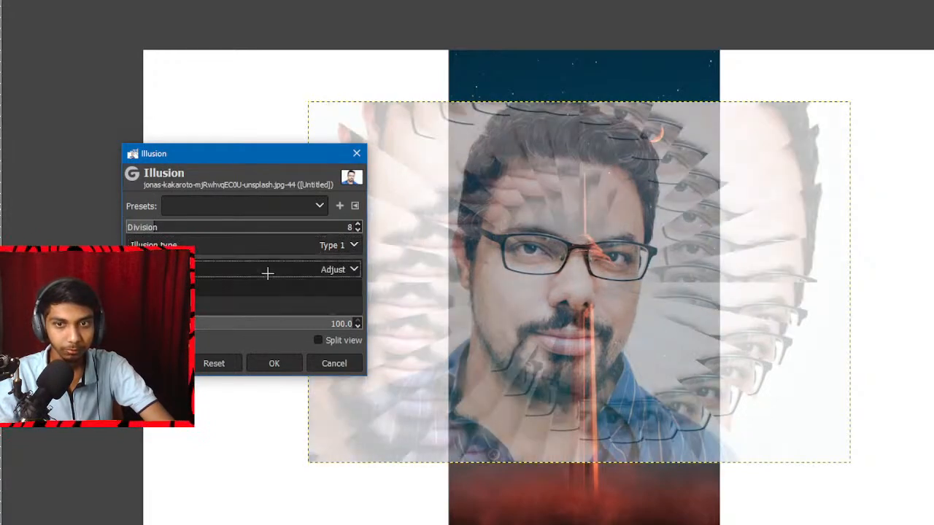
left_click(244, 305)
left_click(298, 268)
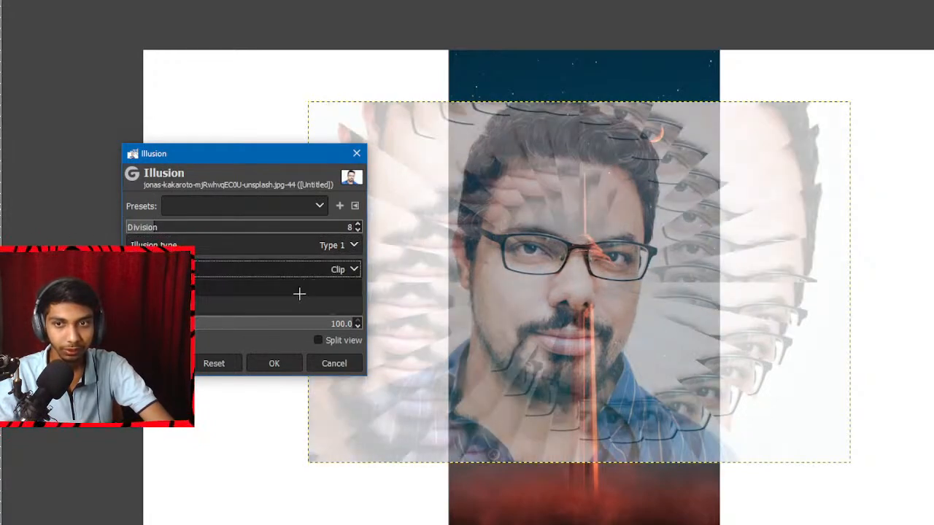
left_click(295, 290)
Try a higher Division of 27 for the illusion and settle on 7.
left_click(224, 234)
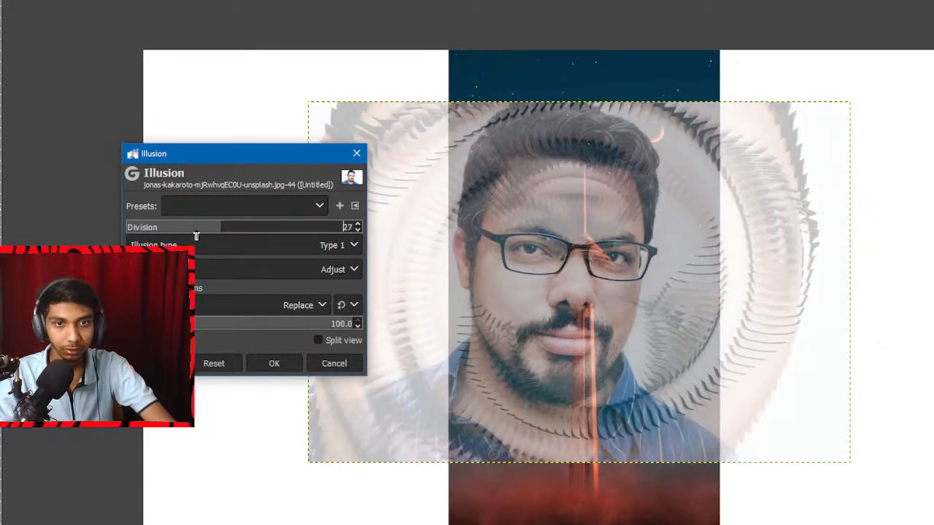
left_click_drag(197, 235, 110, 235)
left_click(152, 227)
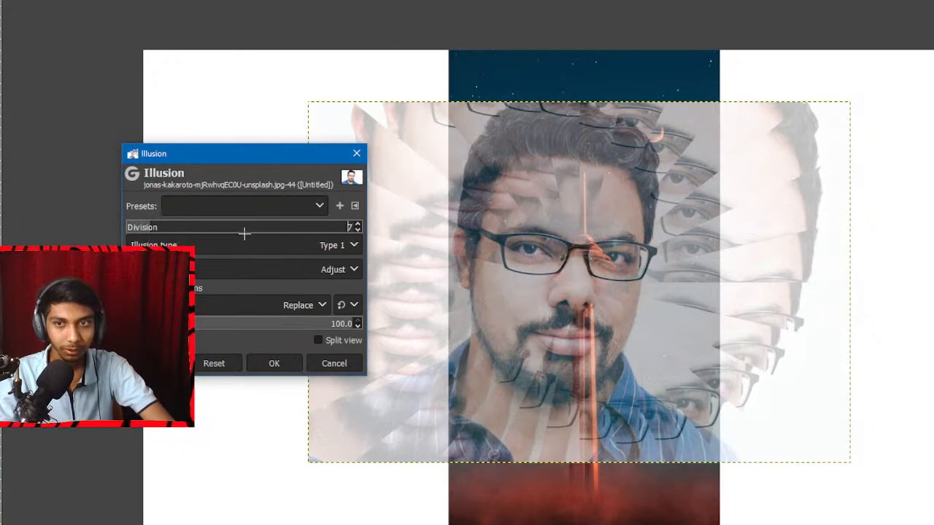
Preview the illusion in different blending modes, including Dissolve, Merge, Lighten only, Screen and LCh Color.
left_click(219, 304)
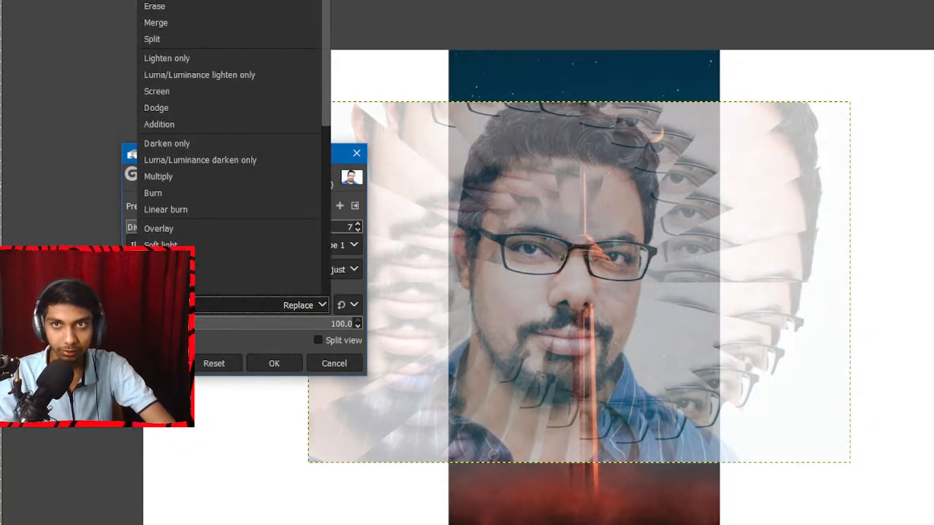
left_click(219, 1)
key("Down")
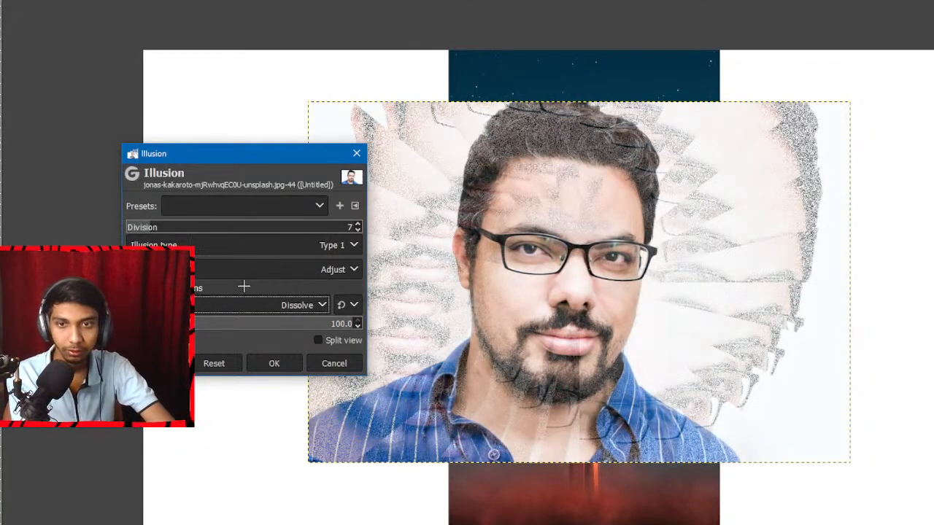
key("Down")
key("Down")
key("Down")
key("Down")
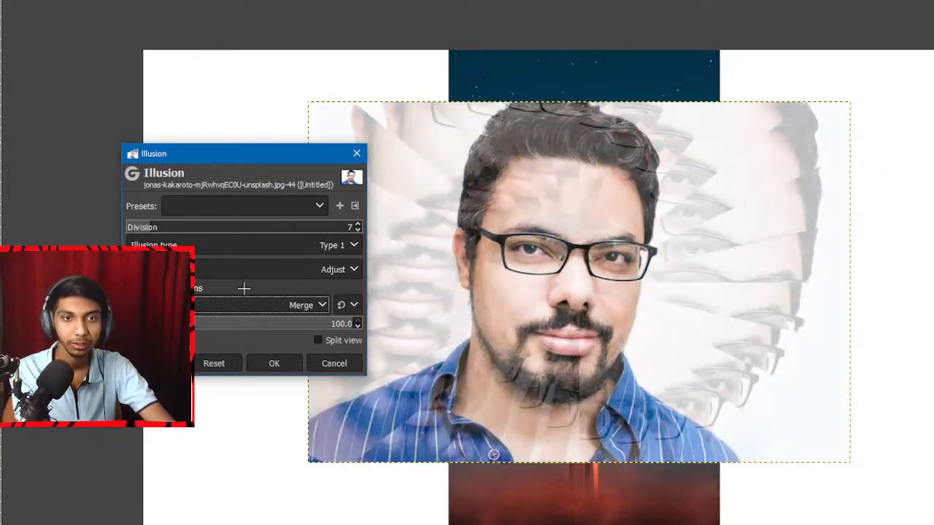
key("Down")
key("Down")
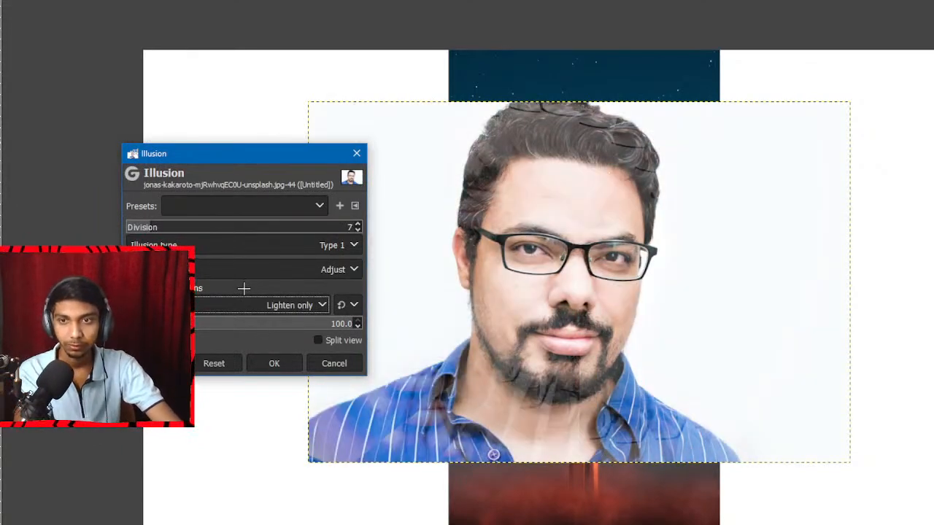
key("Down")
key("Down")
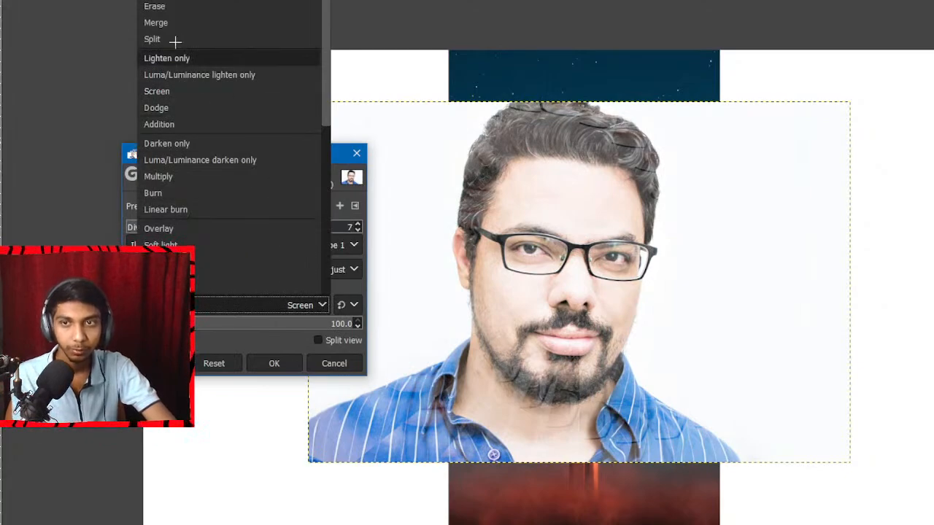
scroll(204, 67, "down", 6)
left_click(207, 253)
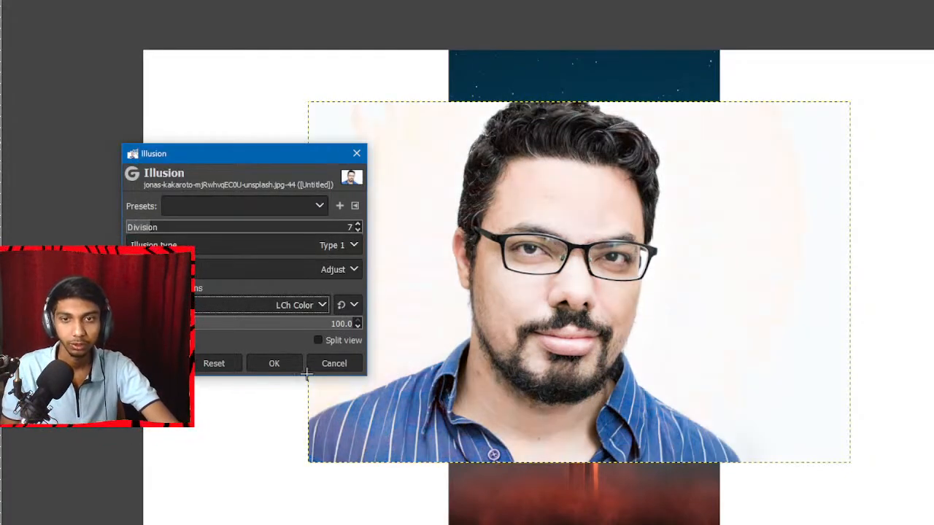
Apply the Illusion filter to the portrait with the Replace blending mode and undo it.
left_click(276, 305)
scroll(250, 157, "up", 1)
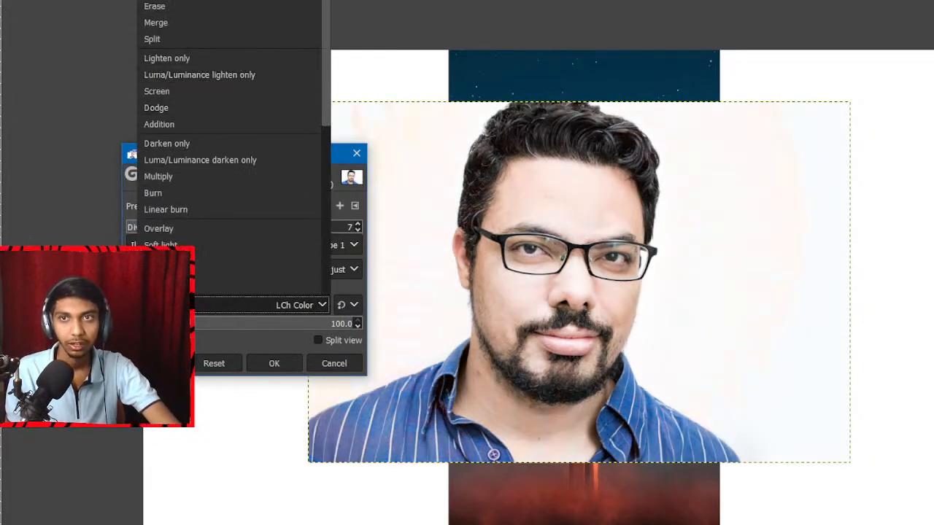
left_click(228, 1)
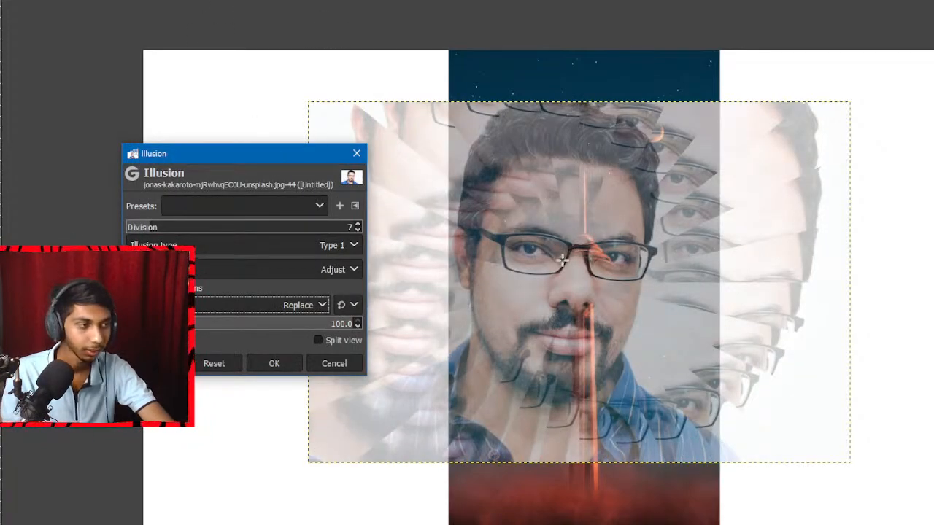
left_click(270, 361)
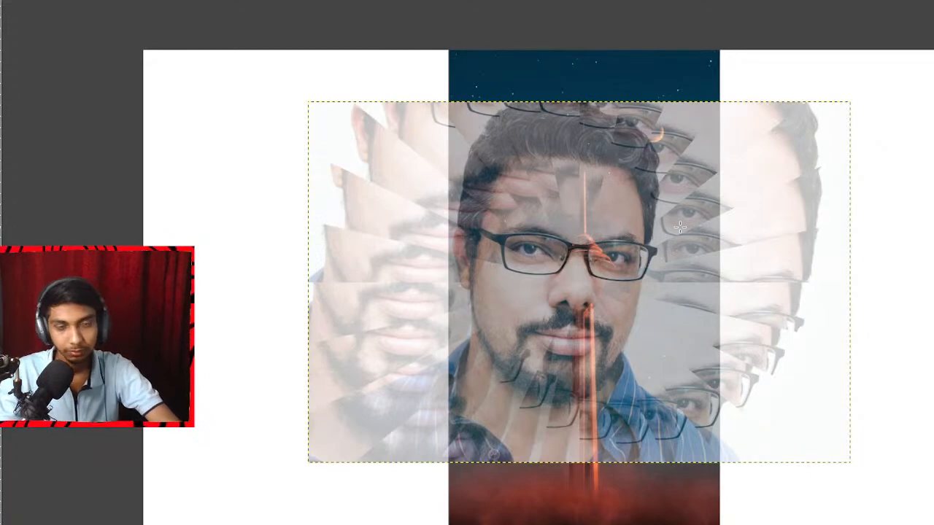
key("ctrl+z")
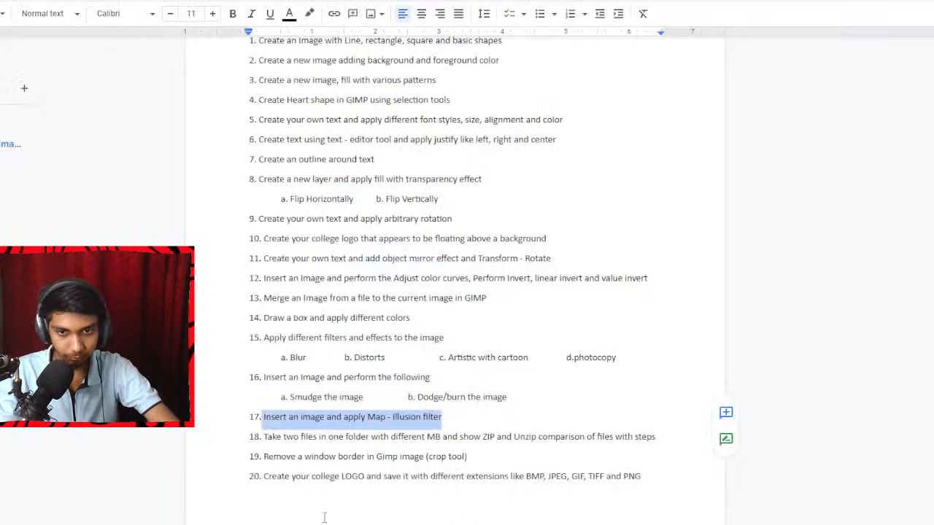
Highlight question 18 in the Google Docs list, about zipping and unzipping two files of different sizes.
left_click_drag(262, 437, 566, 436)
left_click(338, 435)
left_click(487, 436)
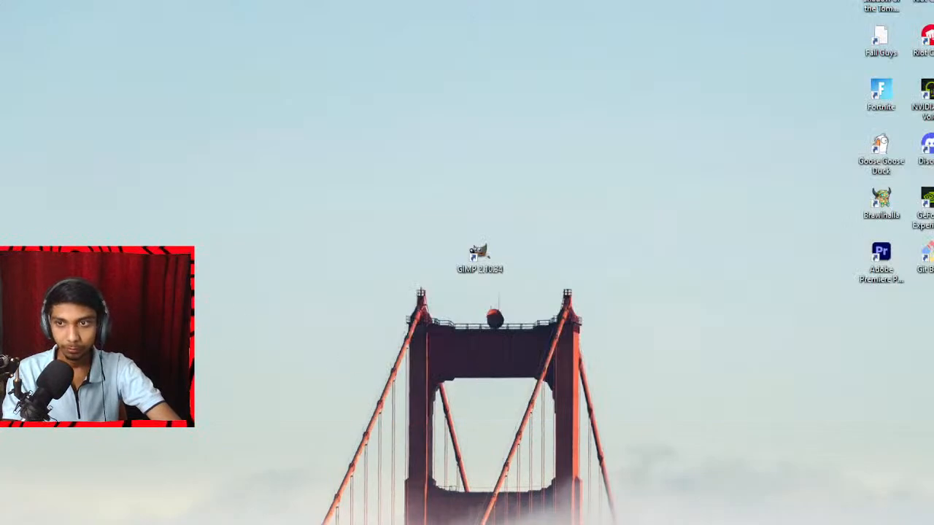
Create a new folder named ZIP on the desktop.
right_click(298, 61)
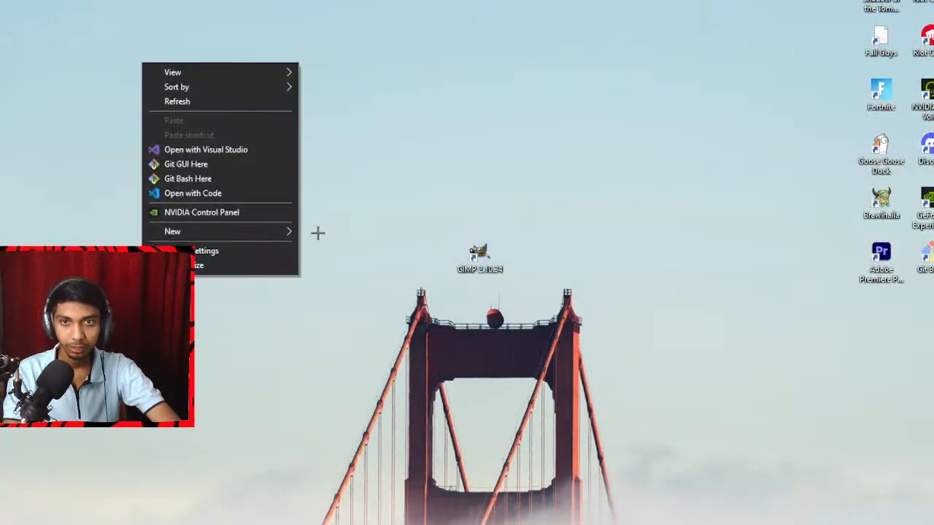
mouse_move(229, 235)
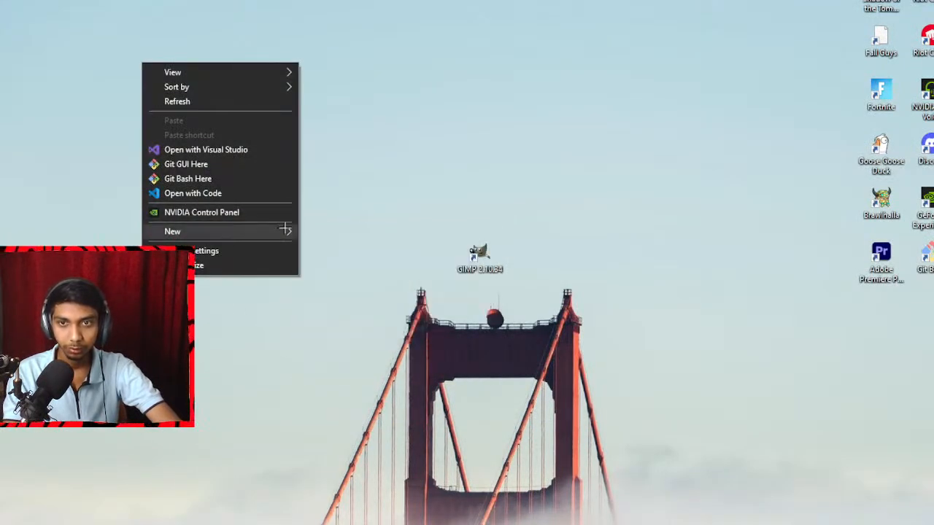
mouse_move(284, 231)
left_click(329, 233)
type("z")
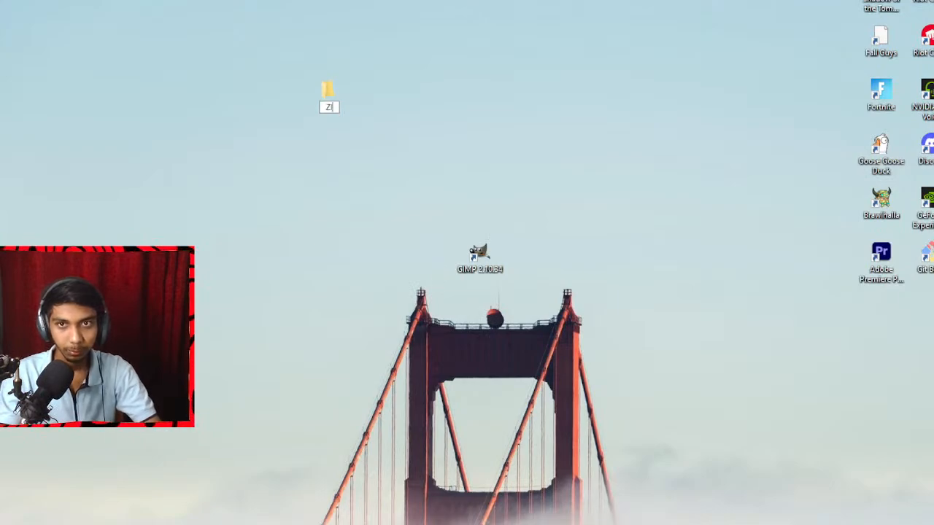
key("Return")
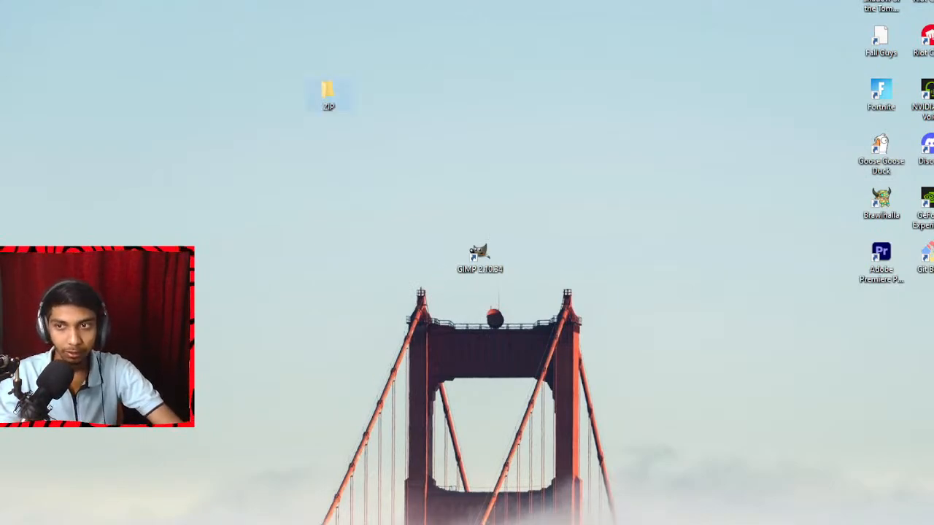
Put the Code folder into the ZIP folder and enlarge the ZIP folder's window.
left_click_drag(146, 227, 329, 102)
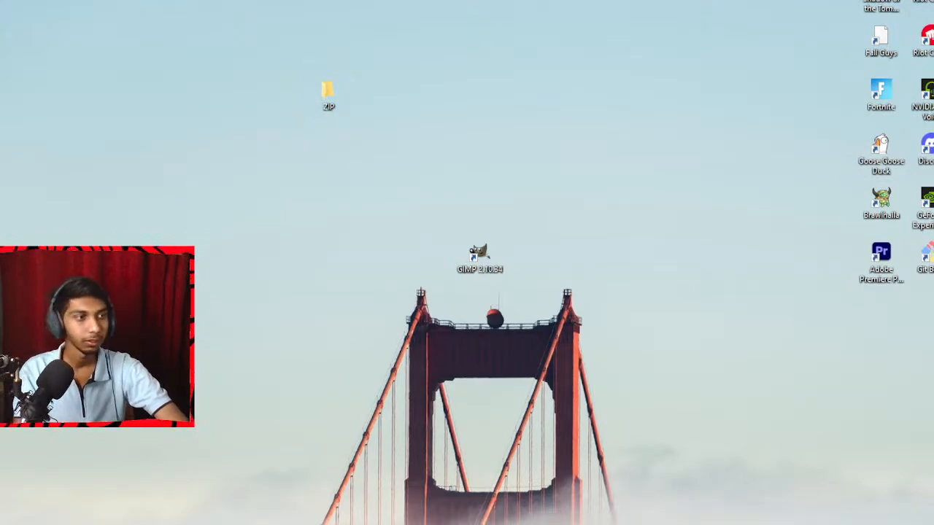
left_click_drag(933, 292, 323, 1)
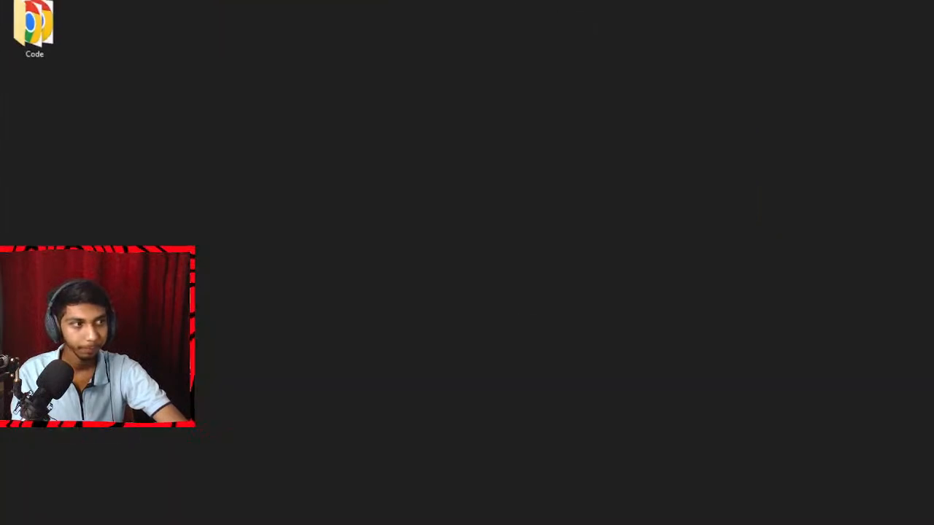
left_click_drag(665, 1, 337, 14)
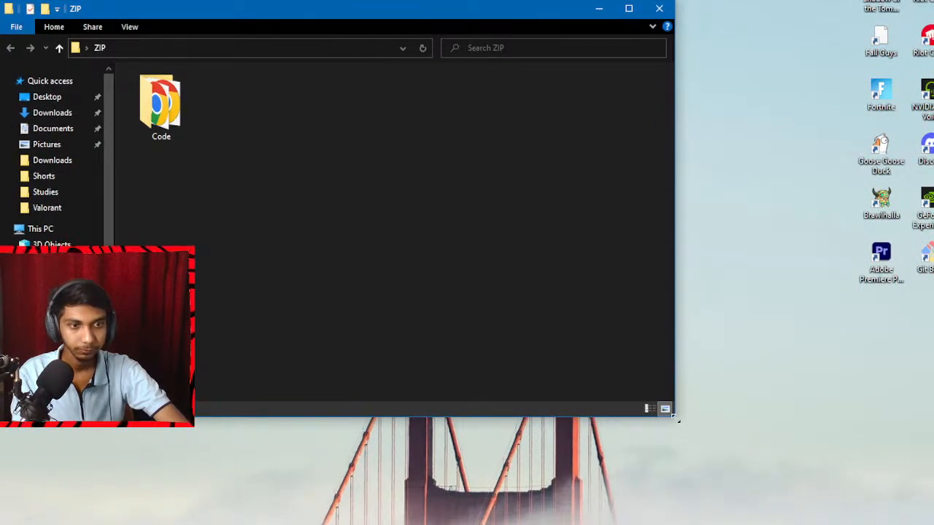
left_click_drag(677, 421, 925, 519)
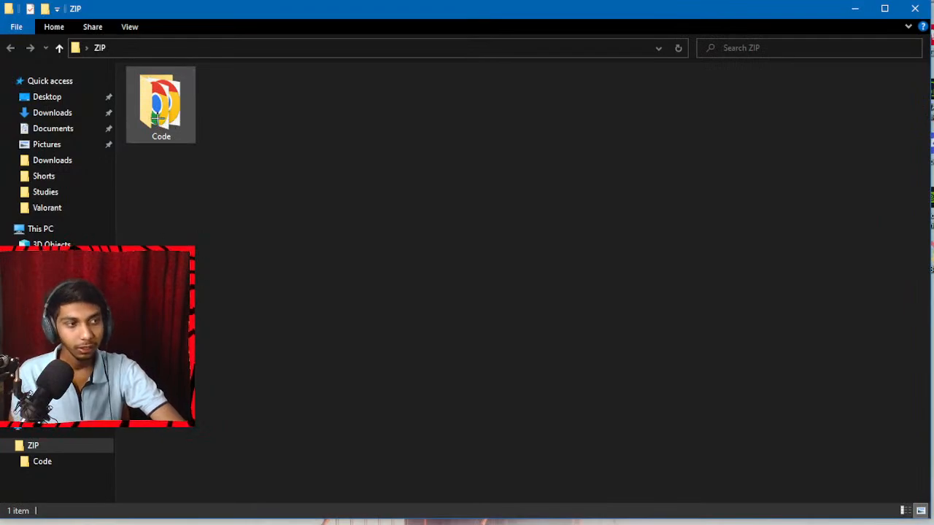
Check the uncompressed size of the Code folder in its properties and close them.
right_click(160, 140)
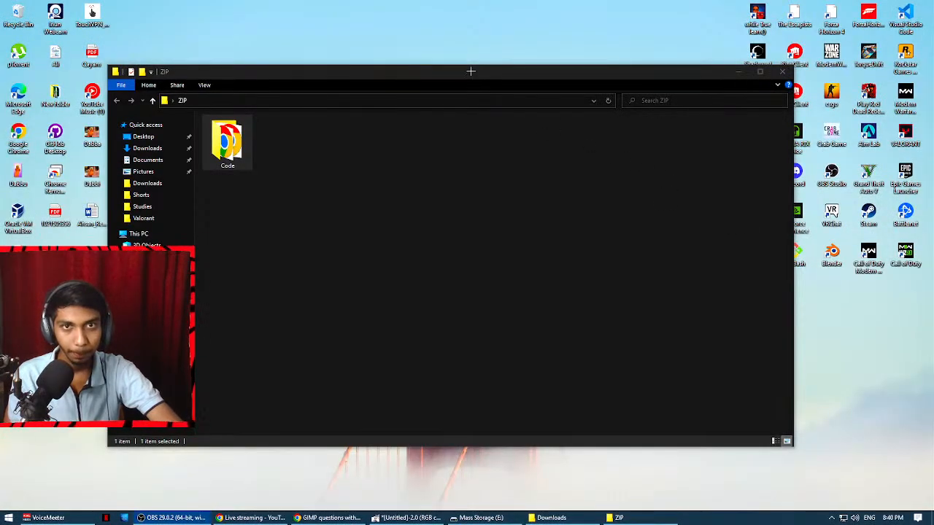
left_click_drag(470, 70, 746, 58)
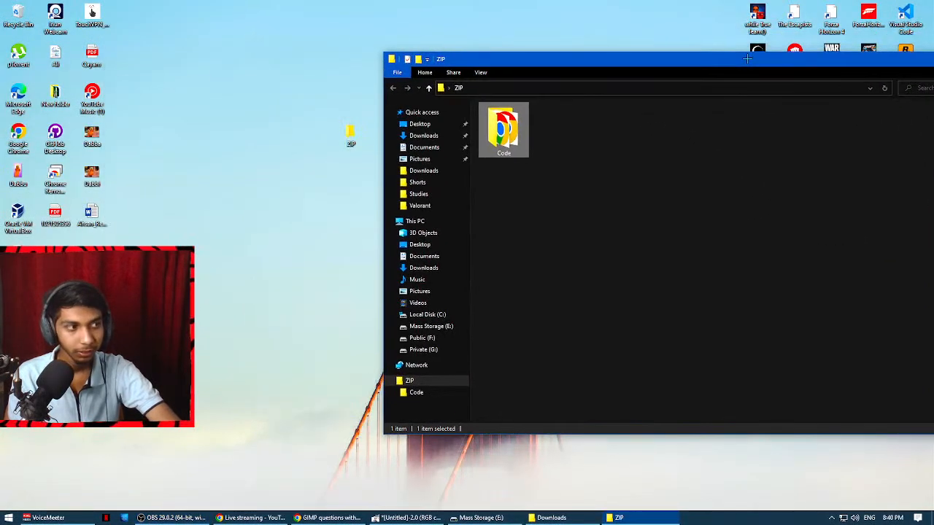
right_click(501, 131)
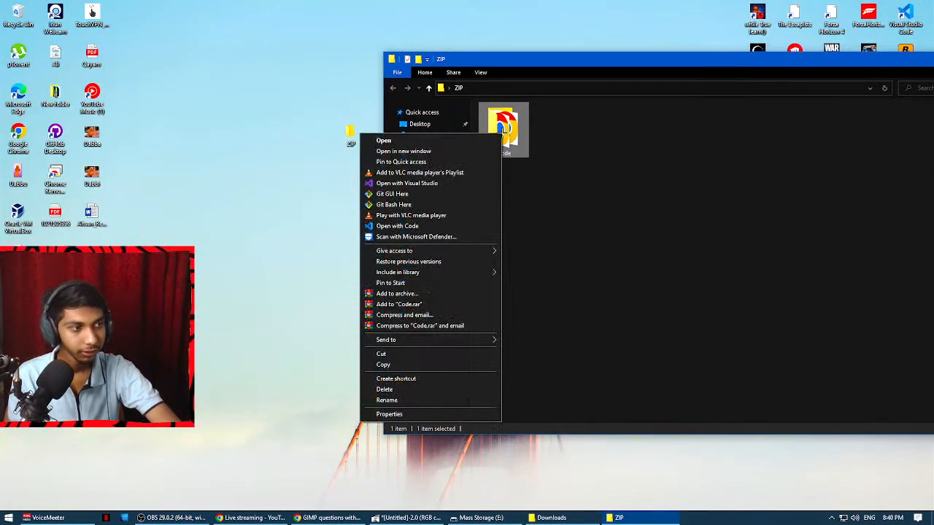
left_click(390, 415)
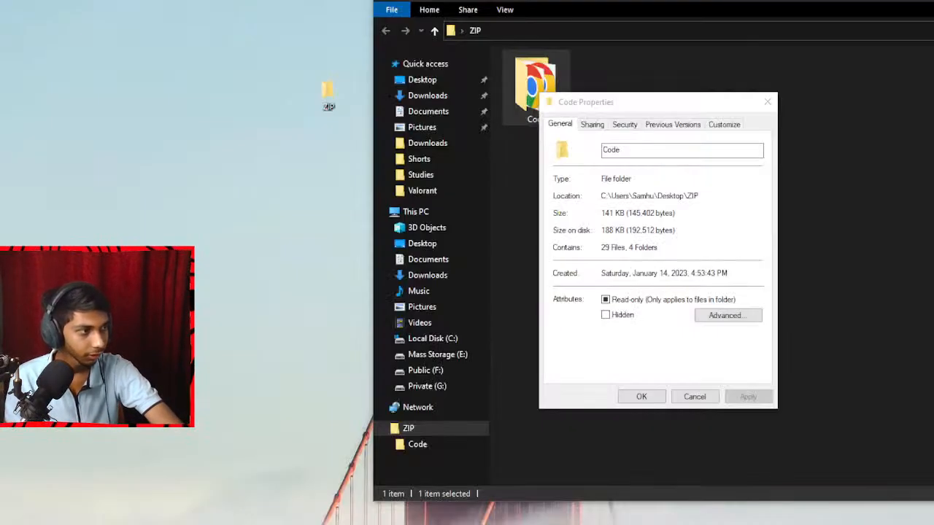
left_click(599, 213)
left_click_drag(624, 212, 597, 213)
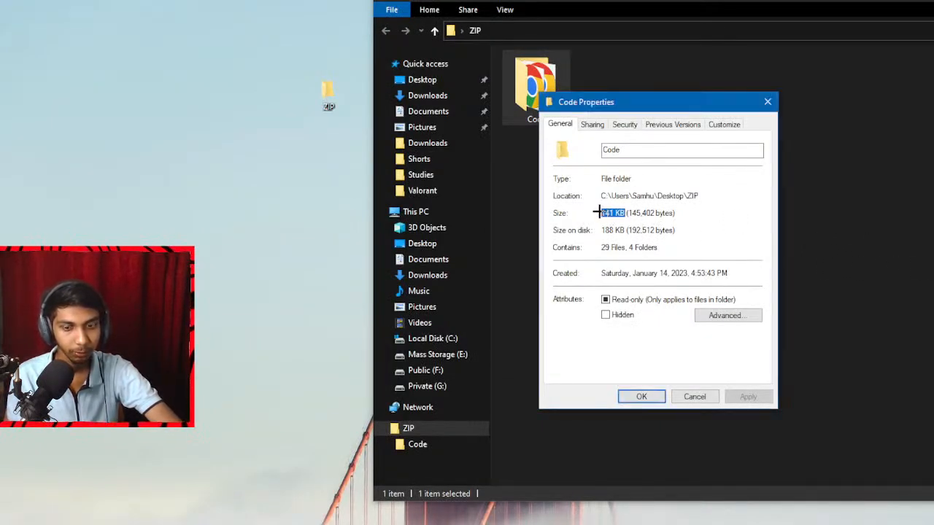
left_click(706, 395)
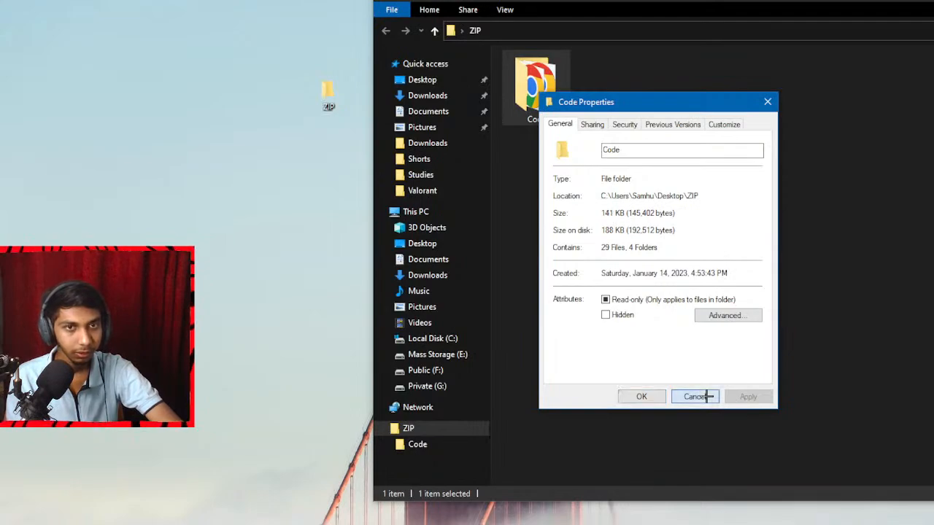
Compress the Code folder into a Code.rar archive inside the ZIP folder.
left_click_drag(836, 0, 564, 0)
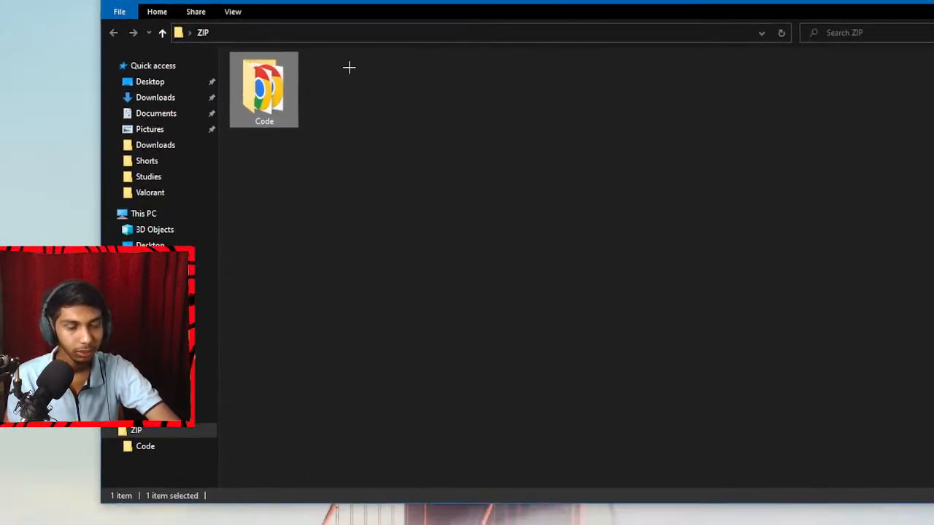
right_click(257, 87)
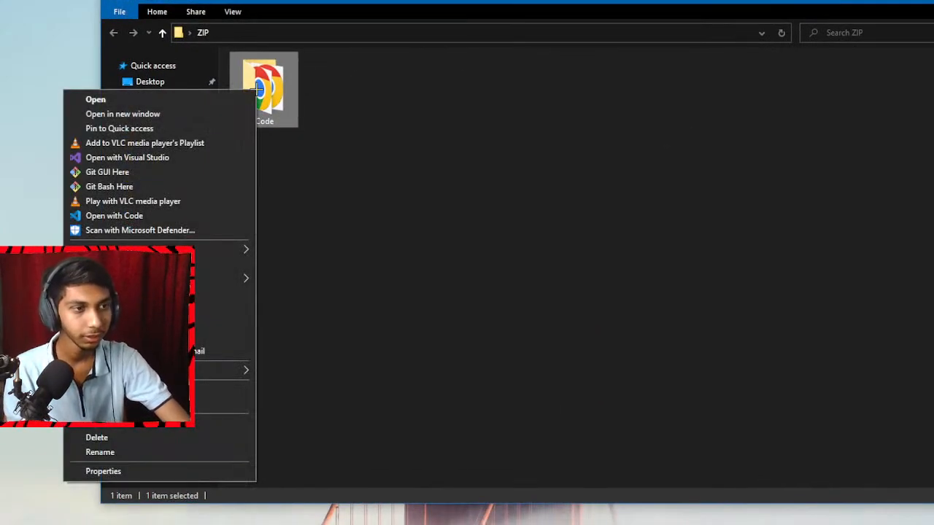
left_click_drag(366, 1, 683, 0)
right_click(581, 89)
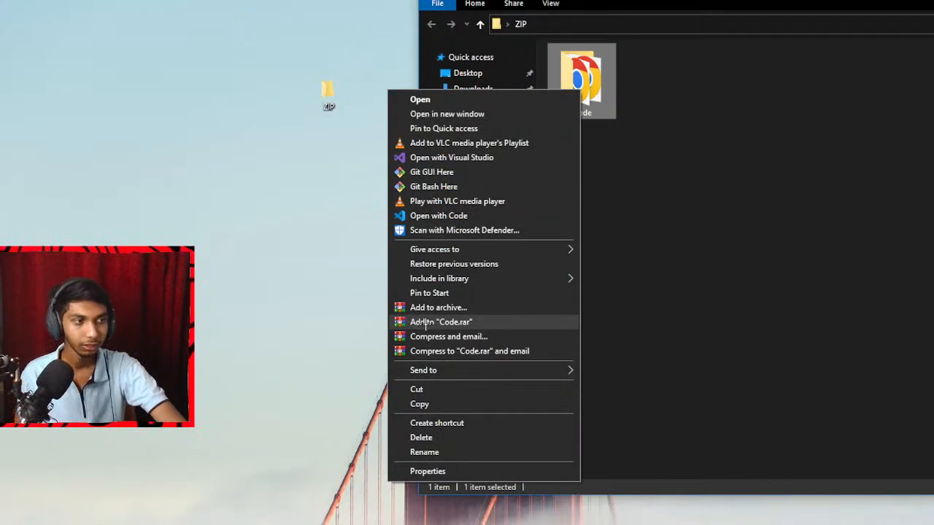
left_click(431, 322)
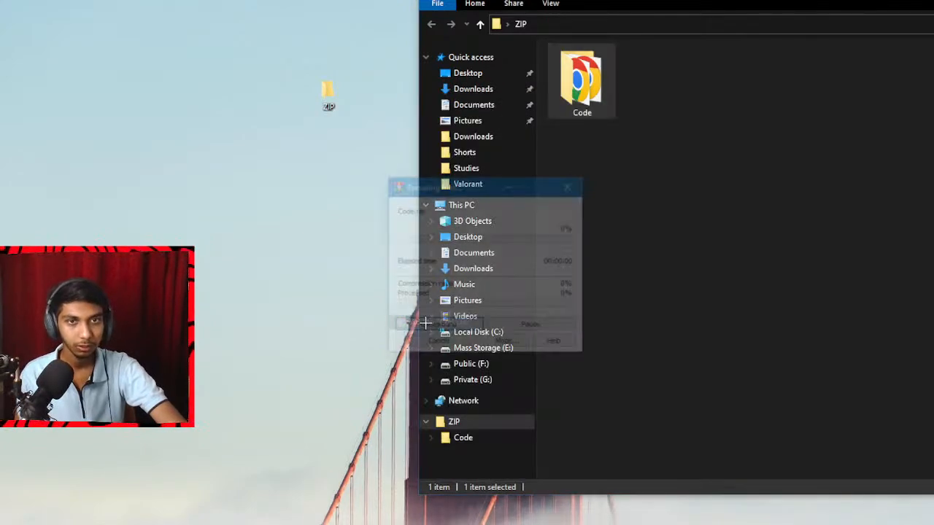
Show the properties of both the Code archive and the original Code folder.
left_click_drag(727, 147, 620, 66)
left_click_drag(739, 236, 648, 109)
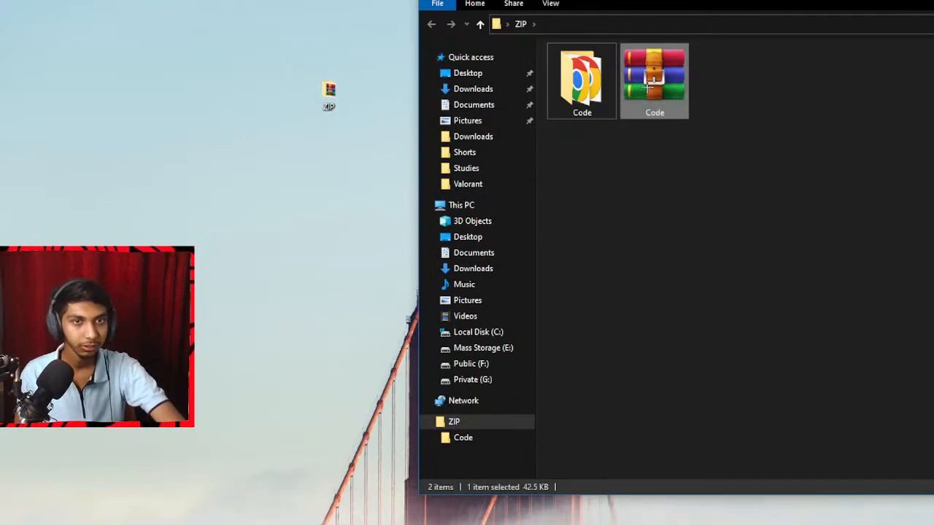
right_click(647, 86)
left_click(546, 369)
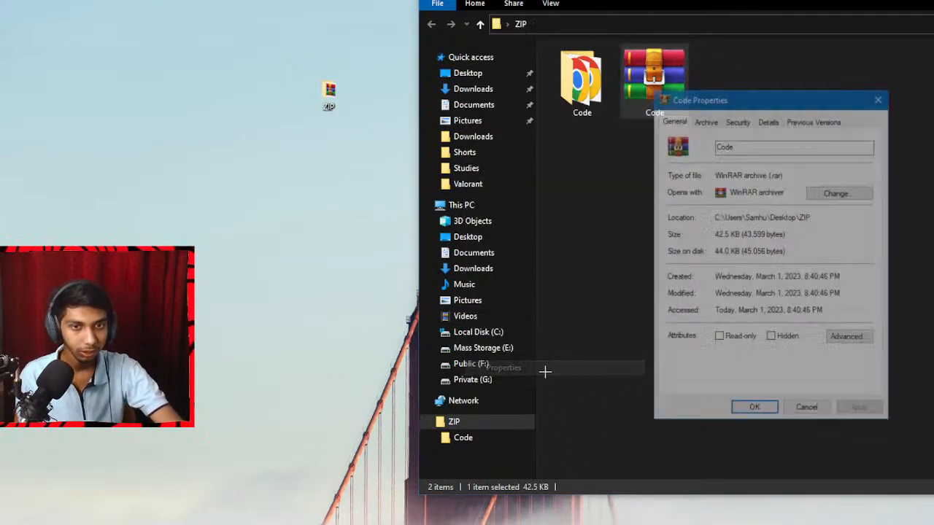
right_click(562, 77)
left_click(492, 455)
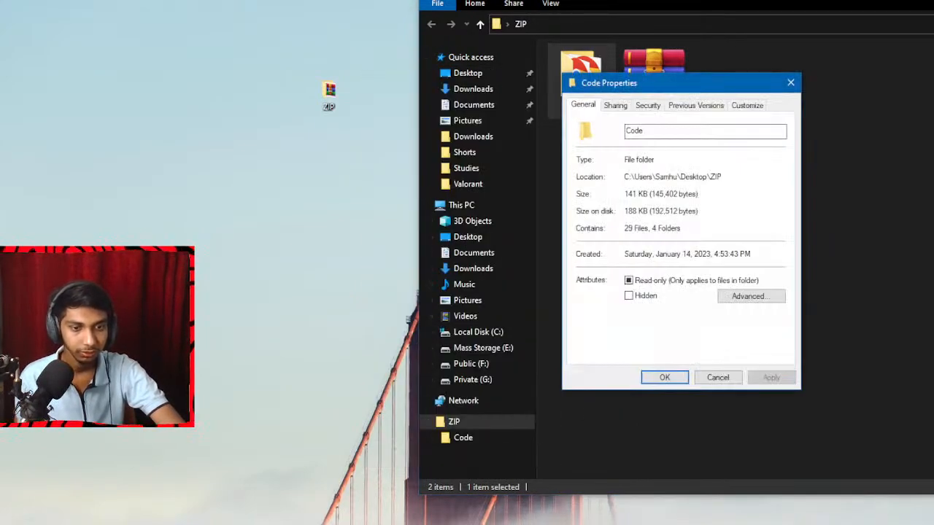
Arrange the two properties windows side by side and compare the archive's size with the folder's size.
key("alt+Tab")
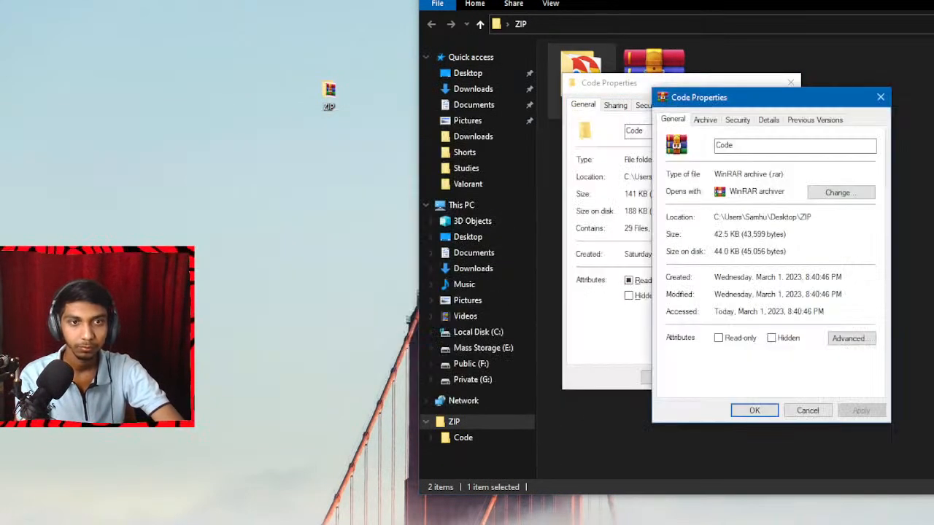
left_click_drag(717, 92, 876, 74)
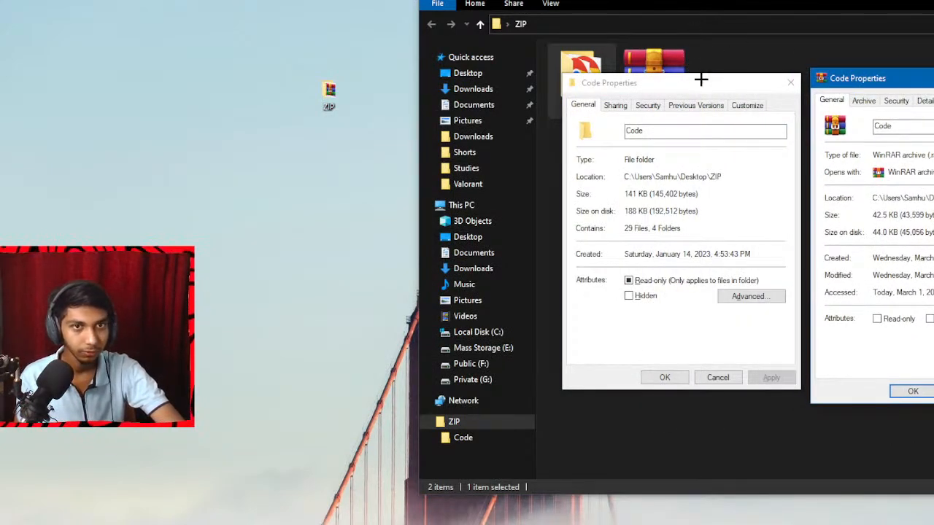
left_click_drag(700, 80, 460, 59)
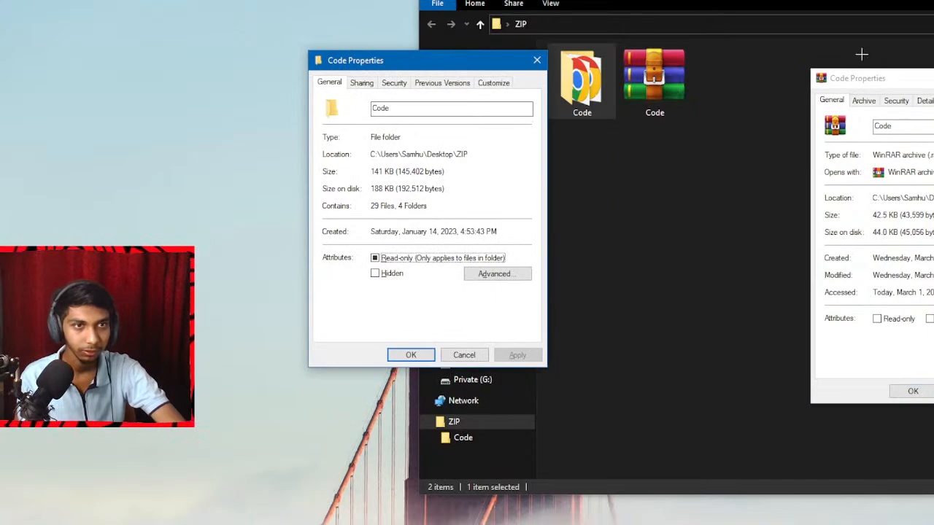
left_click_drag(903, 79, 789, 68)
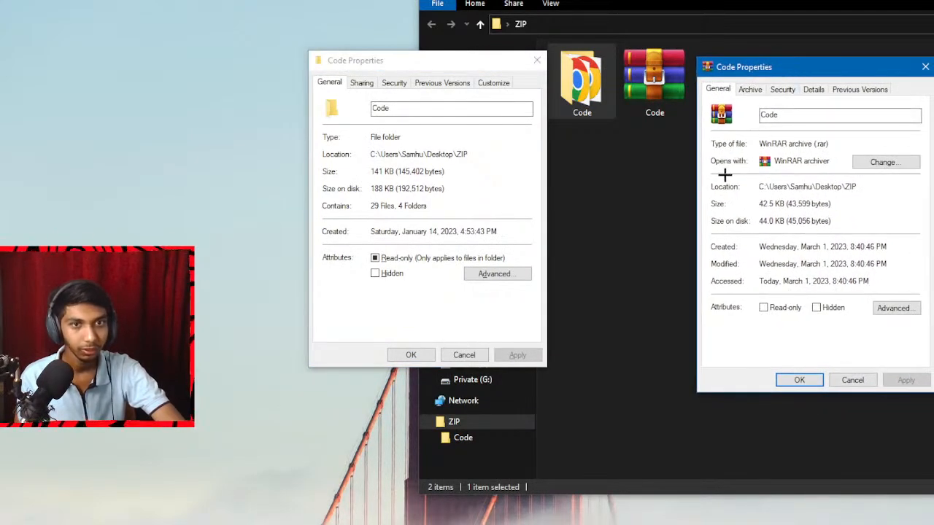
left_click_drag(760, 204, 785, 204)
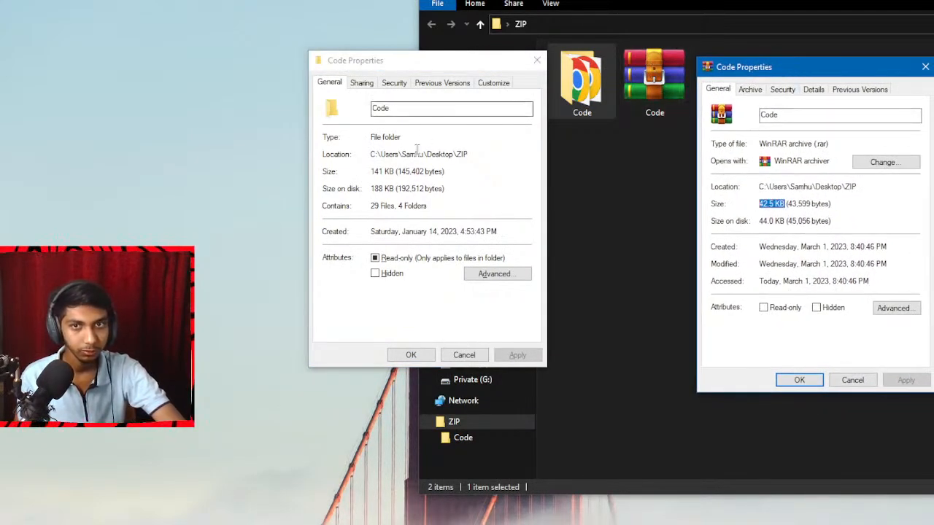
left_click_drag(373, 171, 398, 171)
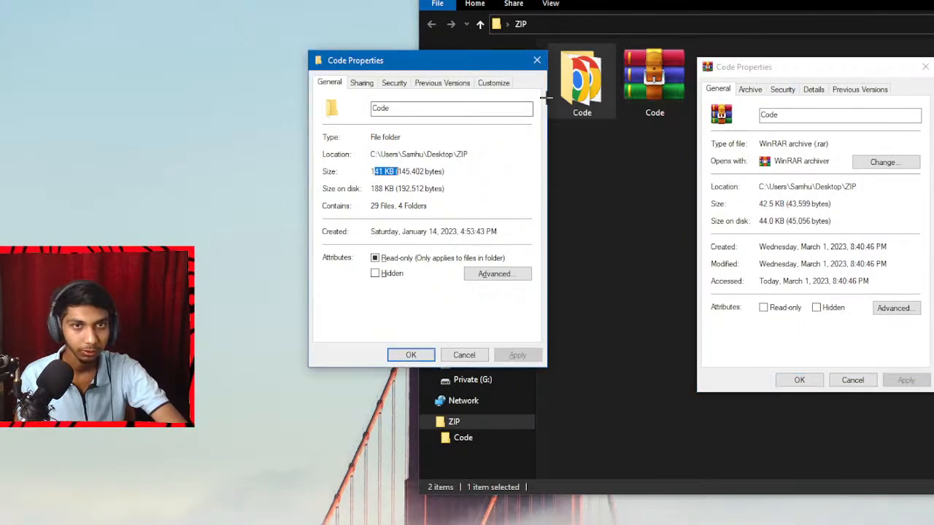
Close both properties windows and permanently delete the Code archive.
left_click(537, 60)
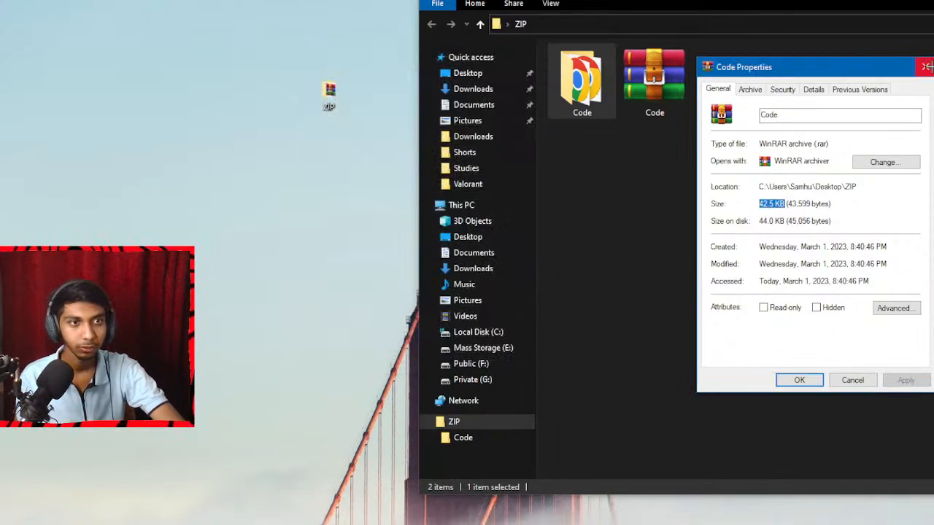
left_click(925, 67)
left_click_drag(850, 169, 648, 77)
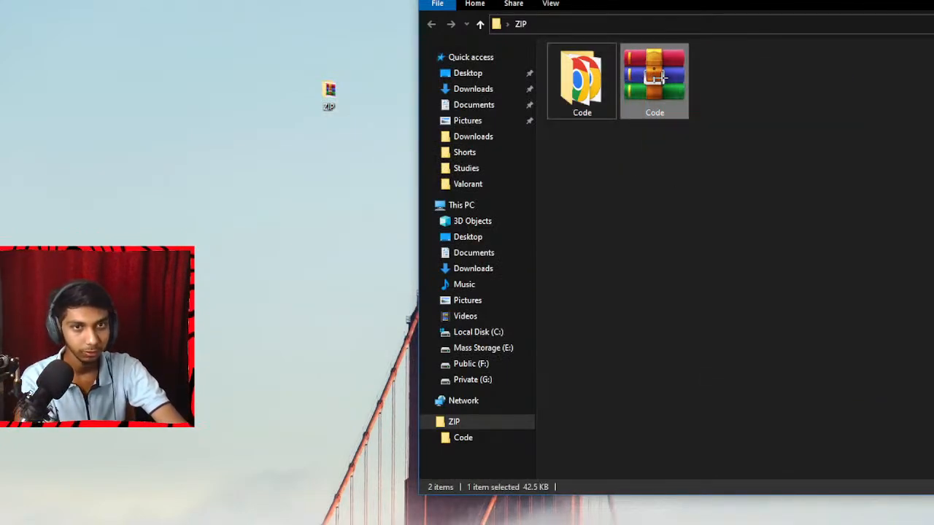
key("shift+Delete")
key("Return")
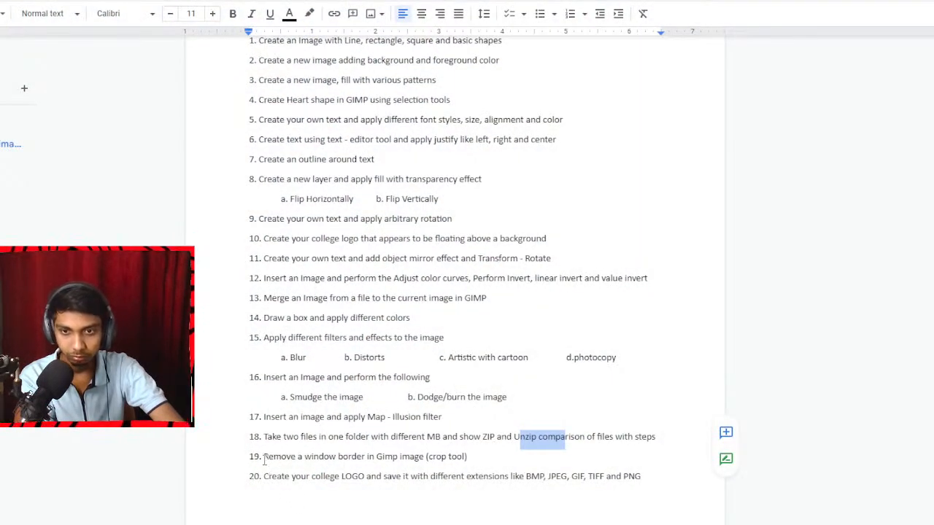
Highlight question 19 about removing a window border, switch to GIMP and activate the Crop tool.
left_click_drag(264, 458, 434, 454)
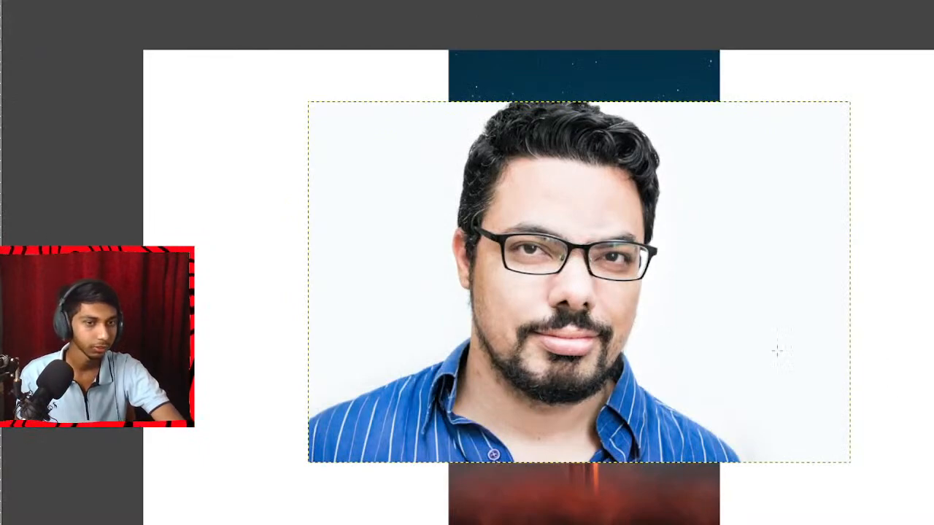
scroll(575, 323, "down", 1)
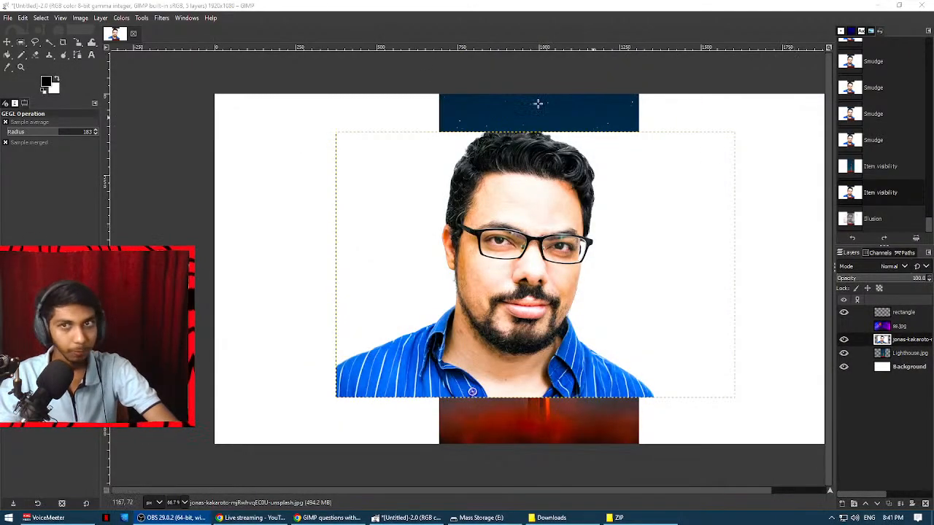
left_click(143, 18)
mouse_move(168, 55)
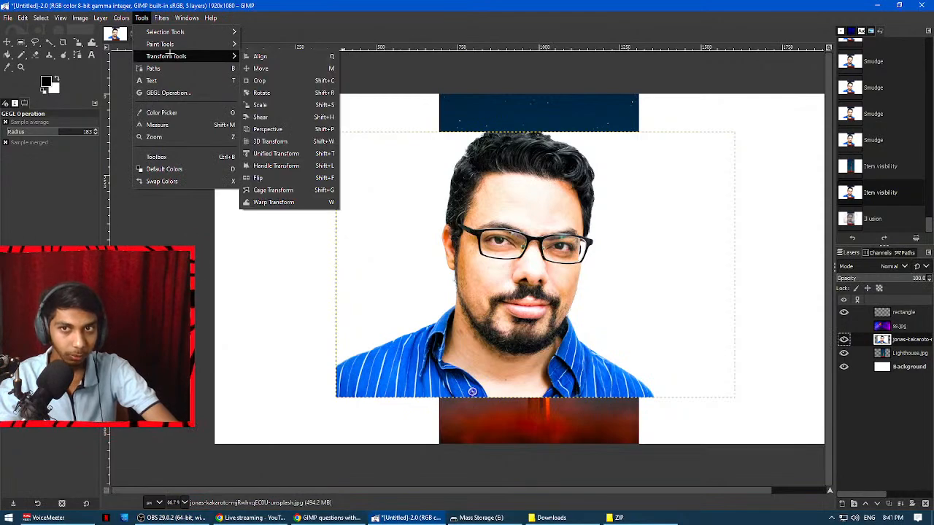
left_click(260, 81)
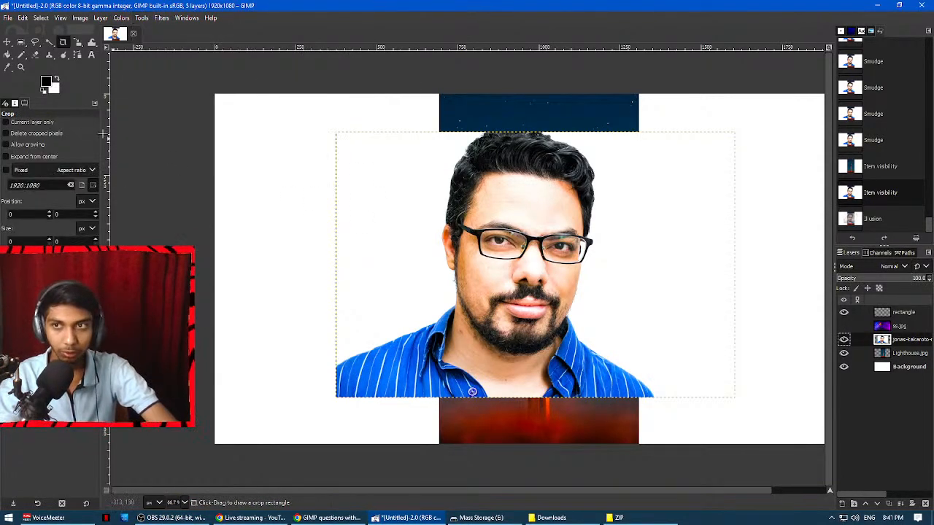
Restrict the crop to the current layer, crop the portrait layer to about 1040 × 576 px, and undo the crop.
left_click(29, 123)
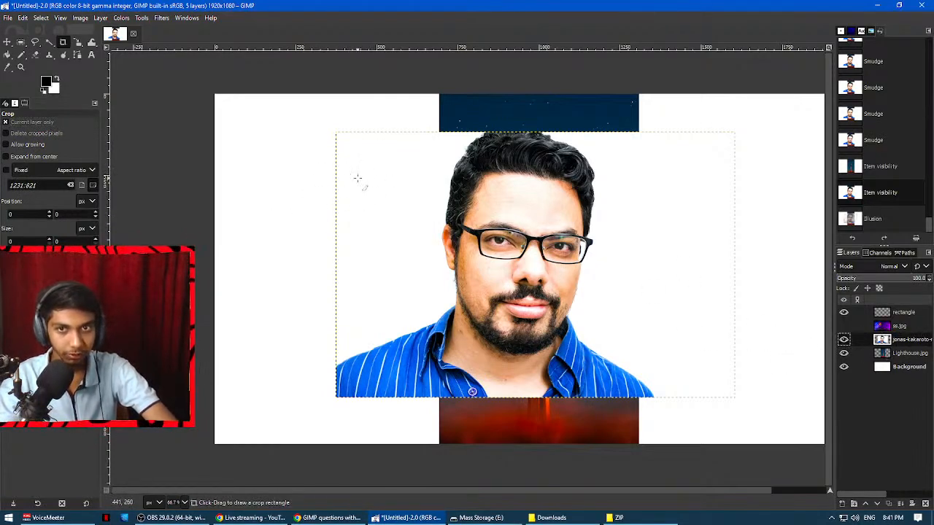
left_click_drag(354, 159, 692, 346)
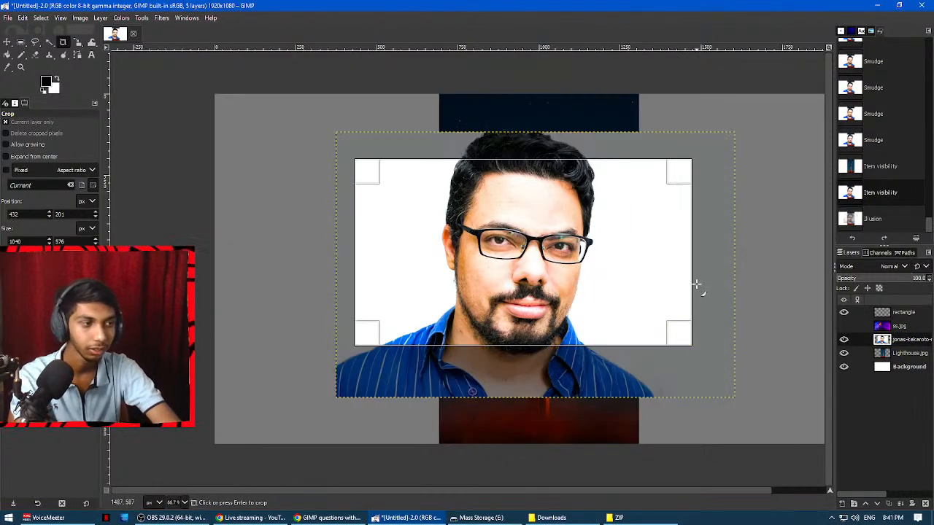
left_click(589, 240)
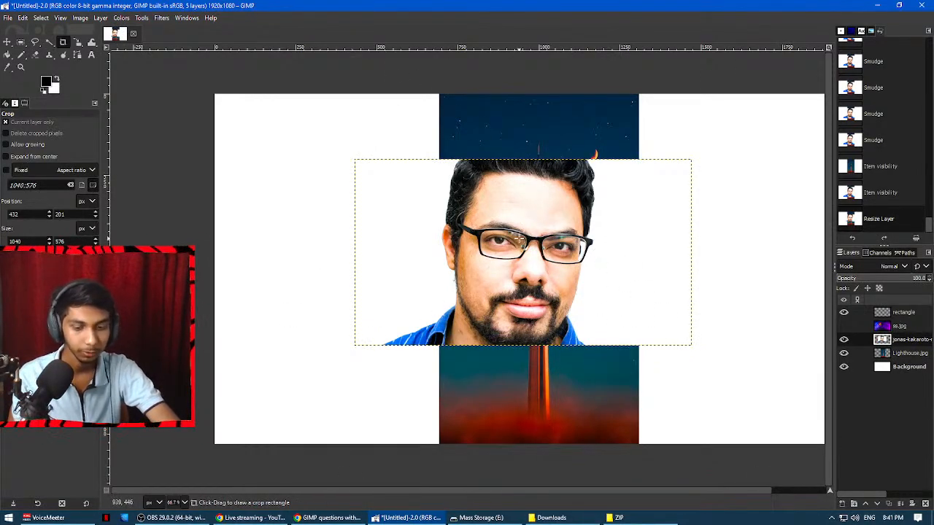
key("ctrl+z")
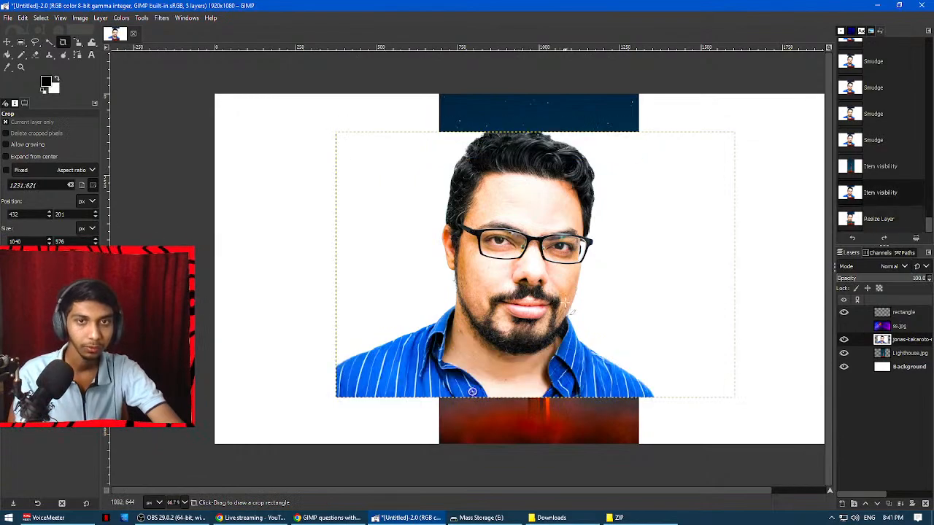
Turn off the current-layer restriction, crop the whole image to about 1579 × 775 px around the portrait, and undo the crop.
left_click(26, 122)
left_click_drag(288, 137, 800, 389)
left_click(617, 279)
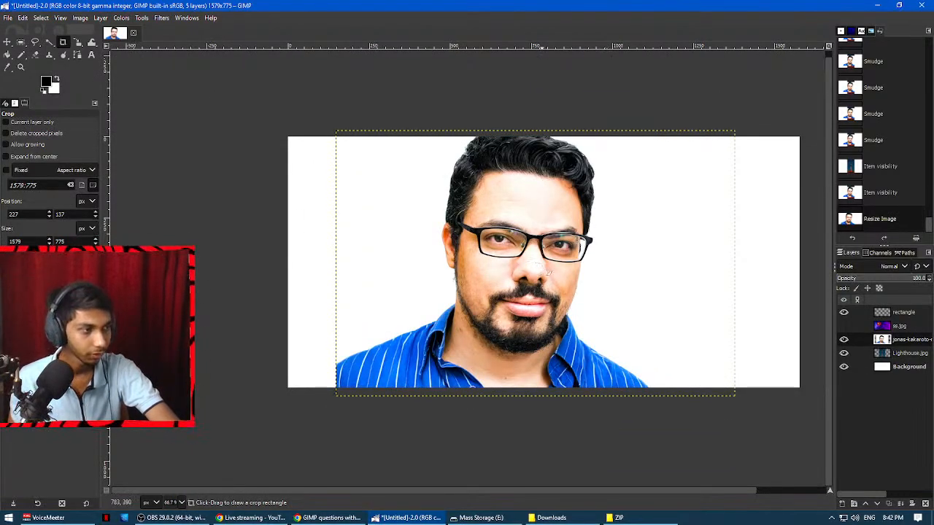
key("ctrl+z")
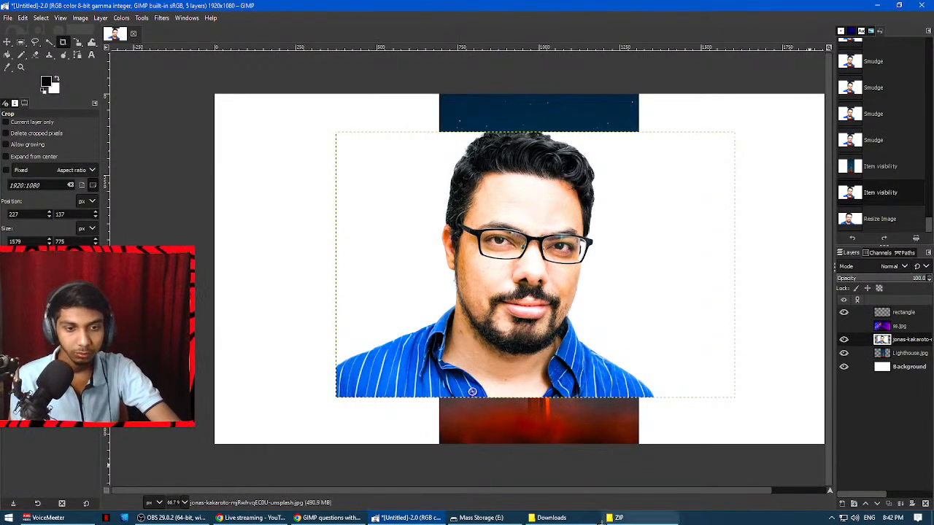
Switch to the questions document and highlight question 20 about saving a college logo with different extensions.
left_click(335, 519)
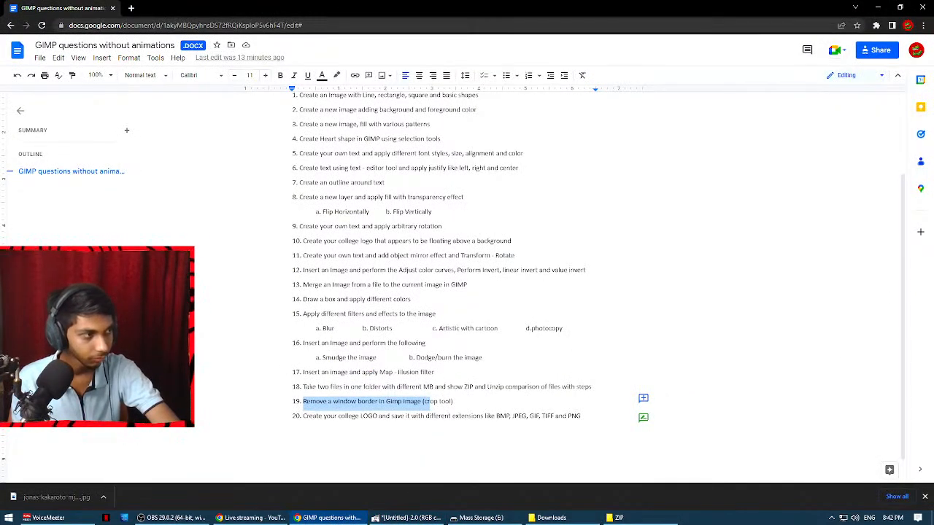
scroll(477, 335, "down", 1)
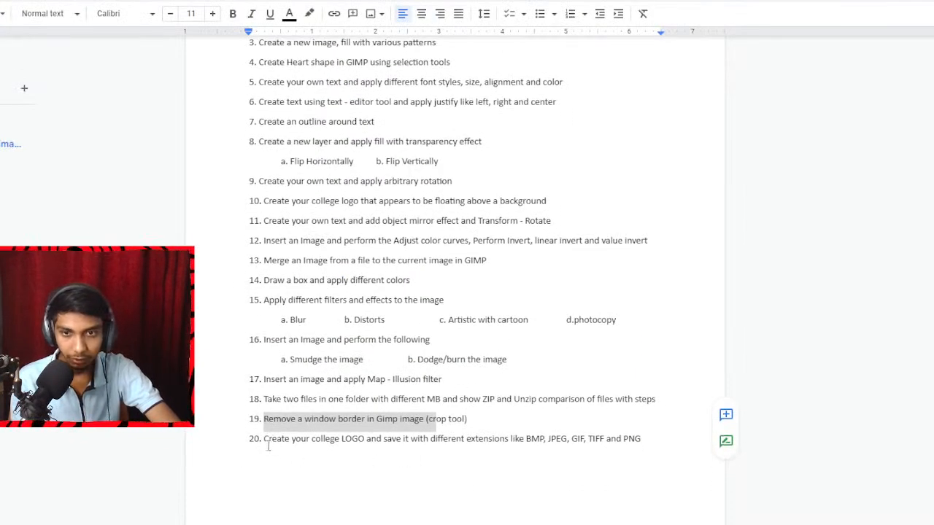
left_click_drag(267, 446, 638, 441)
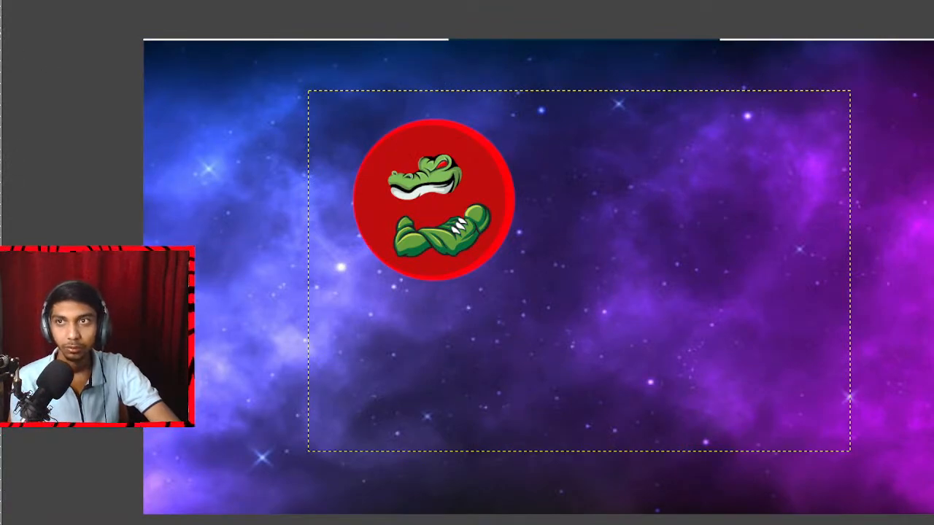
Start exporting the logo image from GIMP as Untitled.jpg in the Documents folder, and cancel the export.
left_click(0, 0)
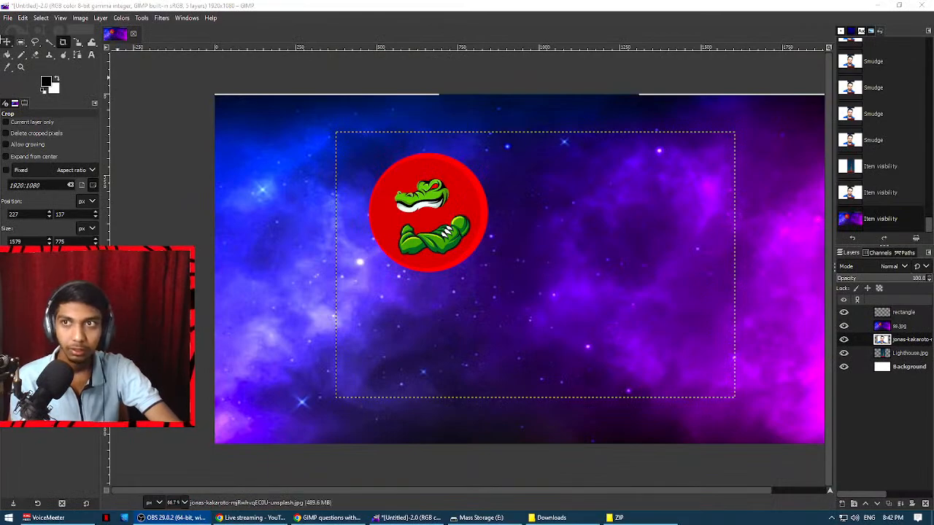
left_click(7, 17)
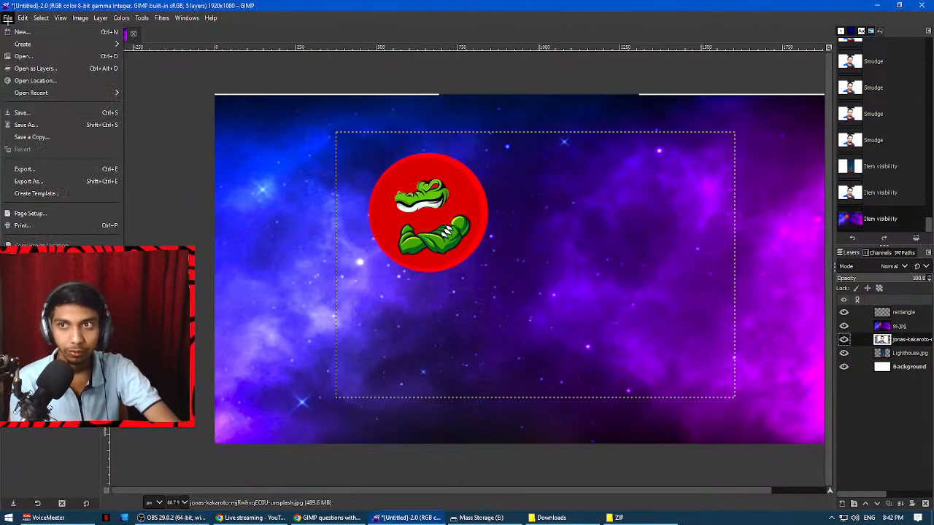
left_click(41, 169)
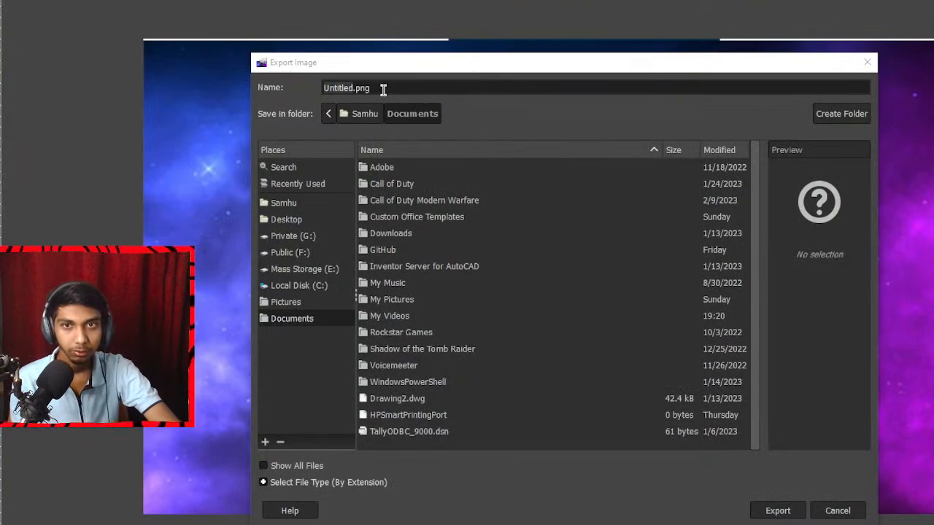
left_click(383, 88)
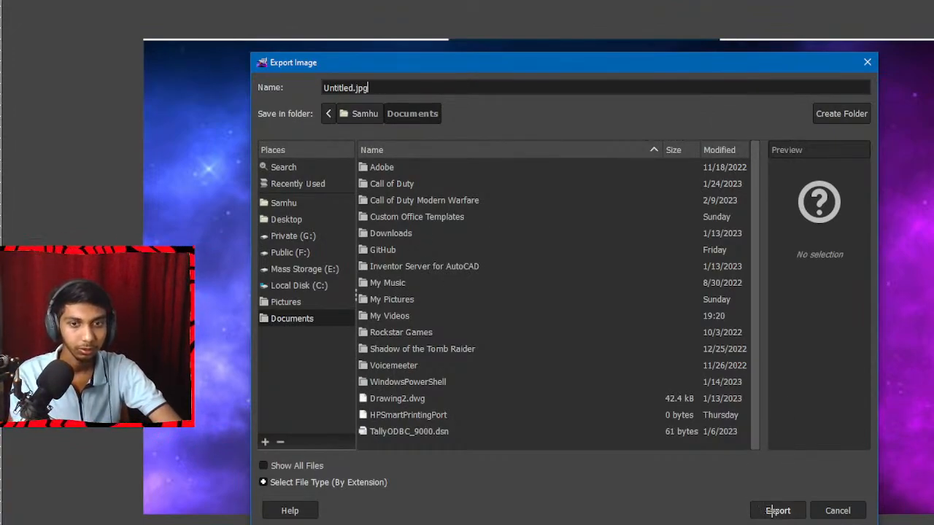
left_click(836, 510)
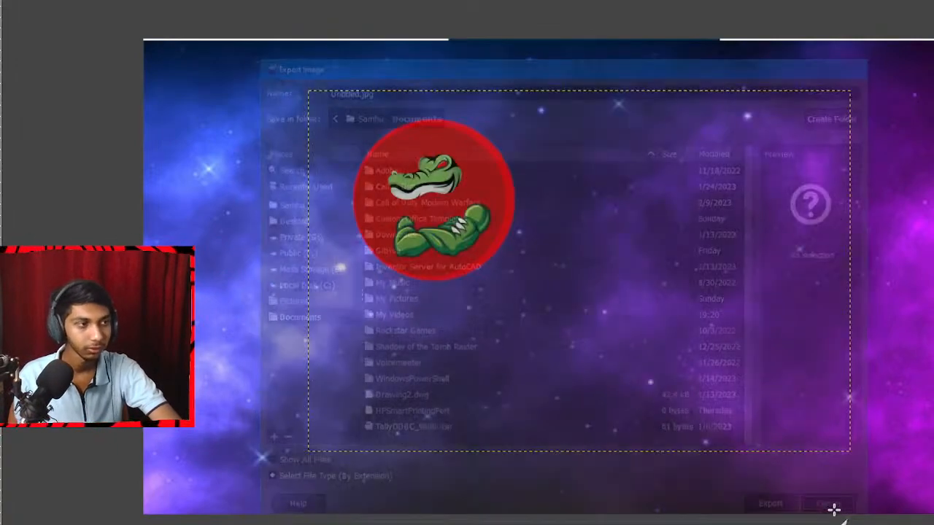